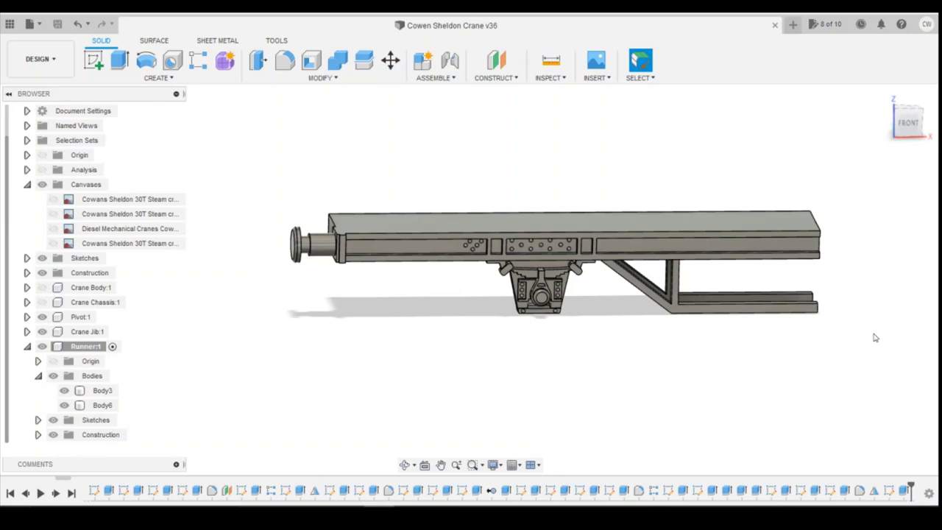
# Combine Body3 and Body6 of the runner into one body with the Join operation.
pyautogui.click(615, 257)
pyautogui.click(513, 278)
pyautogui.click(596, 288)
pyautogui.click(338, 60)
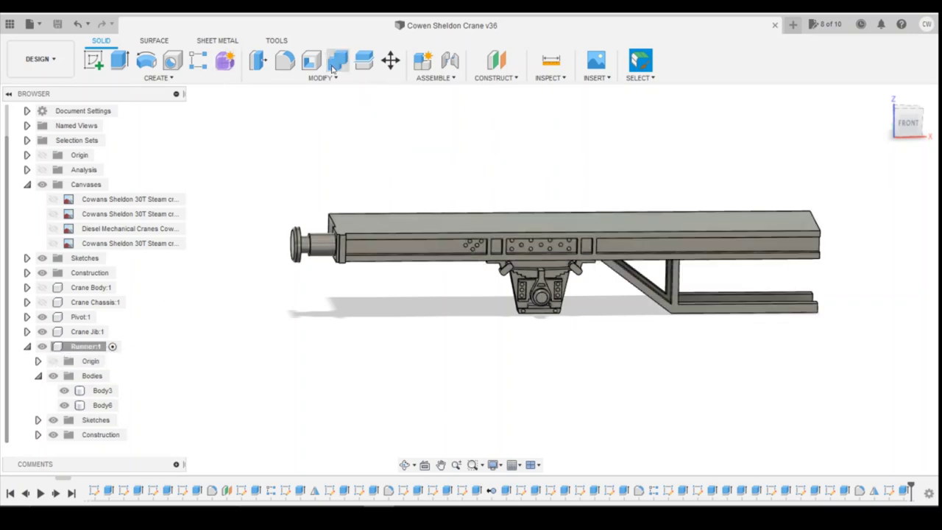
pyautogui.click(102, 391)
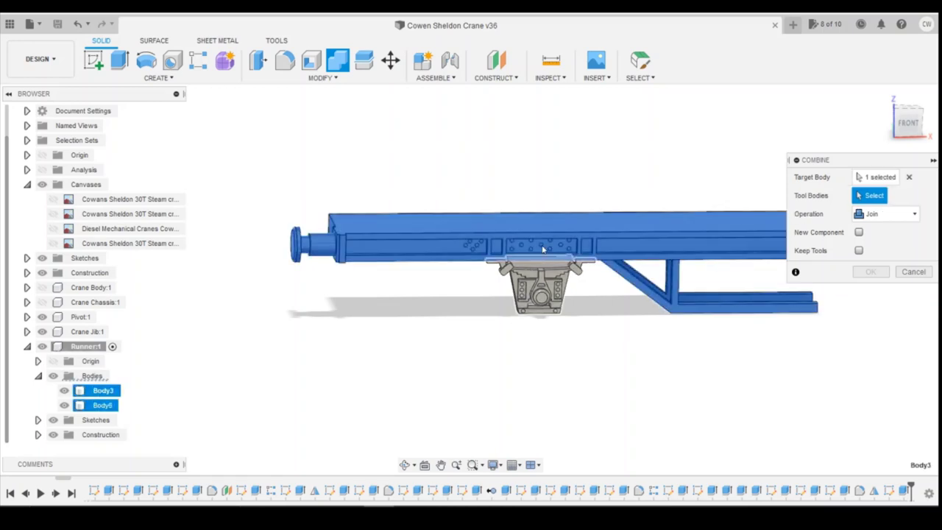
pyautogui.click(103, 405)
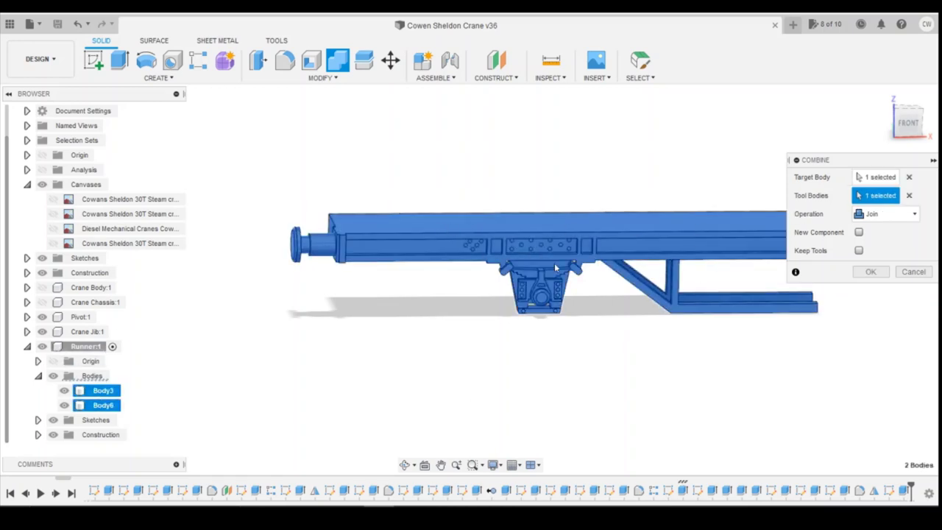
pyautogui.click(871, 271)
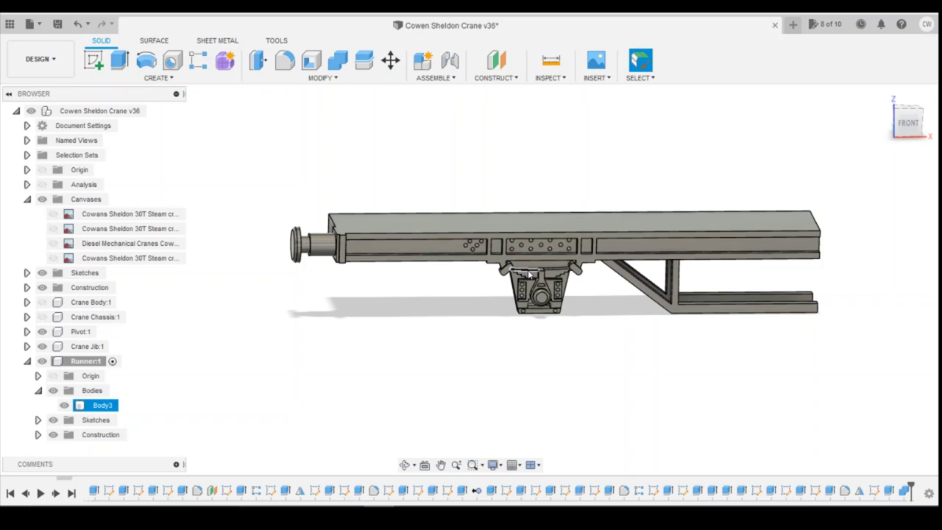
# Mirror the runner body about its flat cut end face to form the full-length wagon as a single body.
pyautogui.click(157, 77)
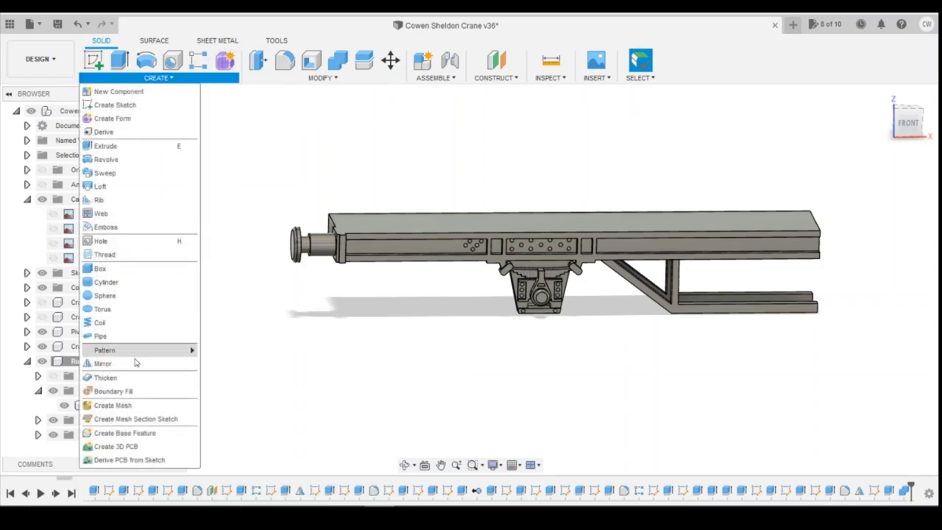
pyautogui.click(135, 363)
pyautogui.click(660, 237)
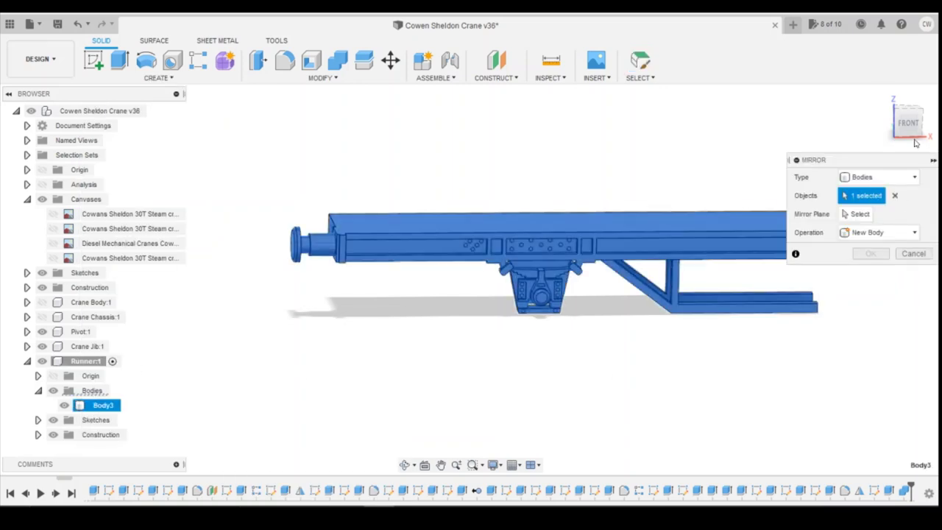
pyautogui.keyDown('shift'); pyautogui.moveTo(470, 279); pyautogui.dragTo(671, 249, button='middle'); pyautogui.keyUp('shift')
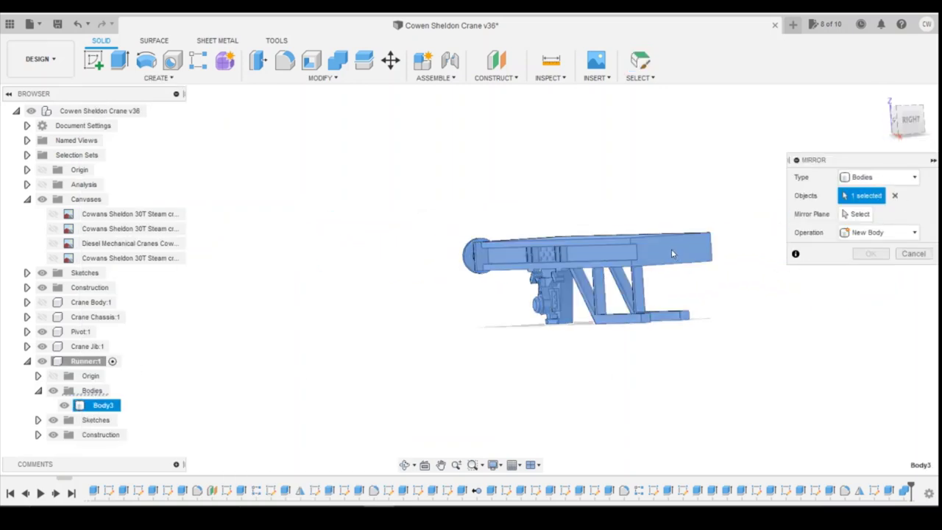
pyautogui.click(671, 248)
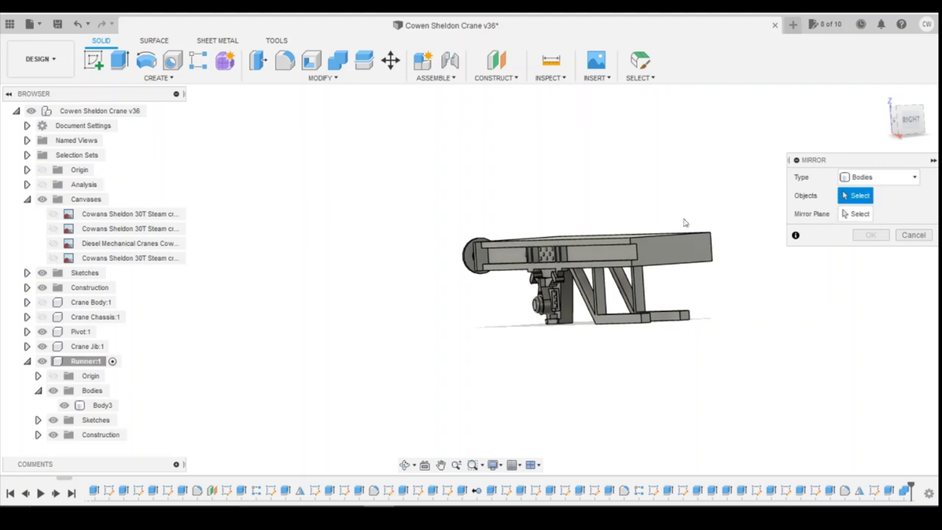
pyautogui.click(641, 259)
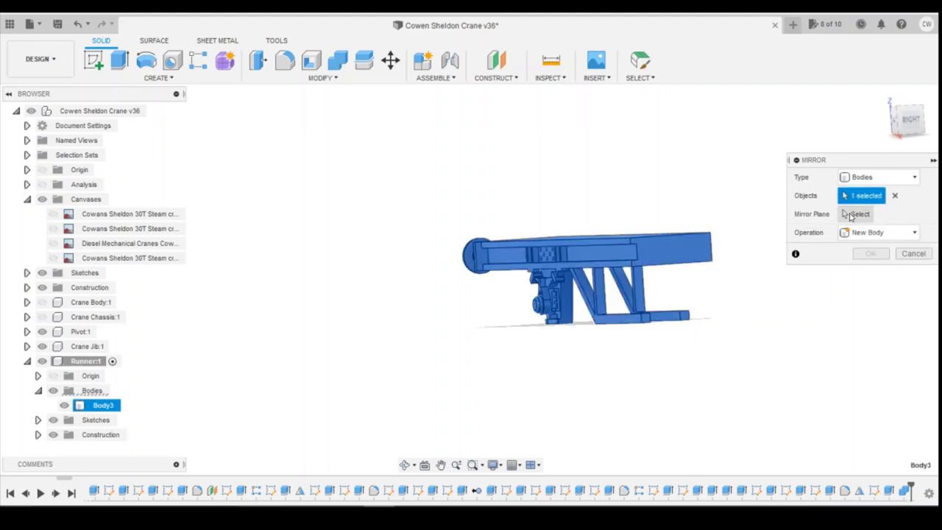
pyautogui.click(666, 257)
pyautogui.click(870, 253)
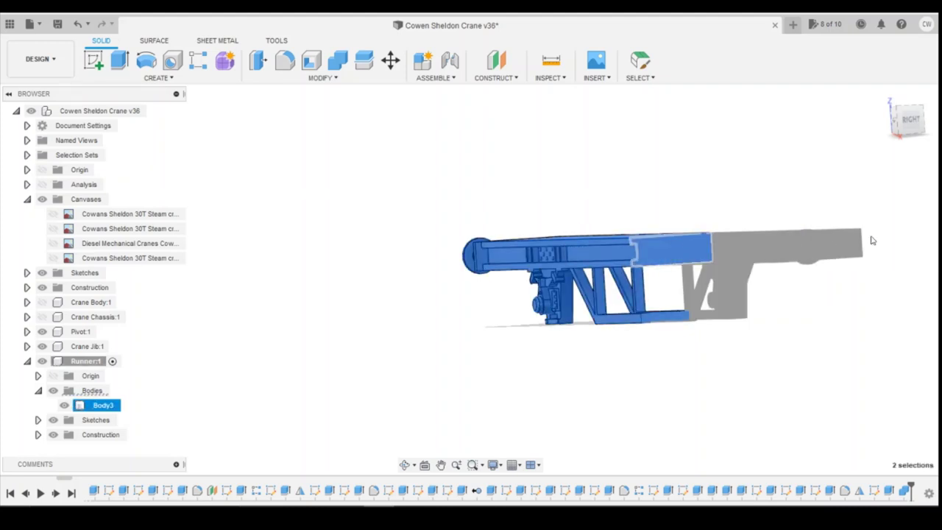
pyautogui.click(892, 127)
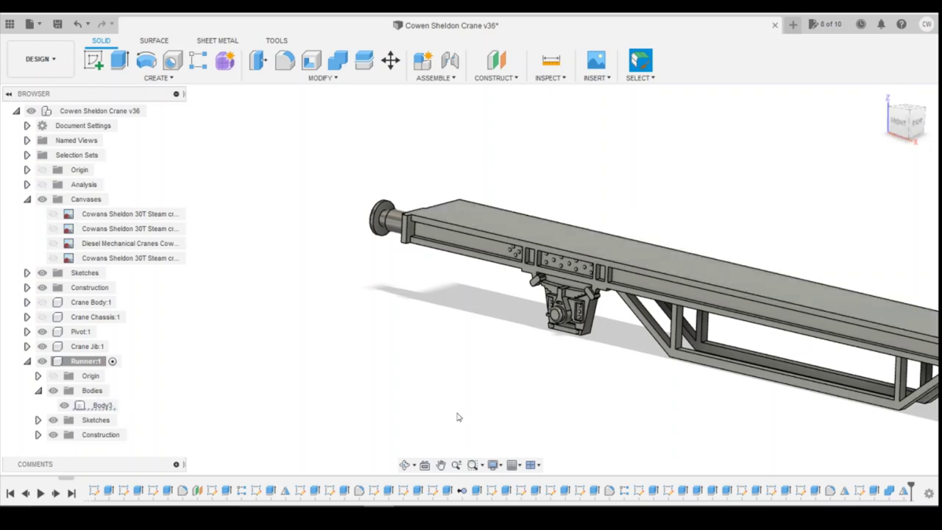
# Switch to the photo viewer and browse the reference photos to examine the match wagon's deck and jib support.
pyautogui.click(393, 473)
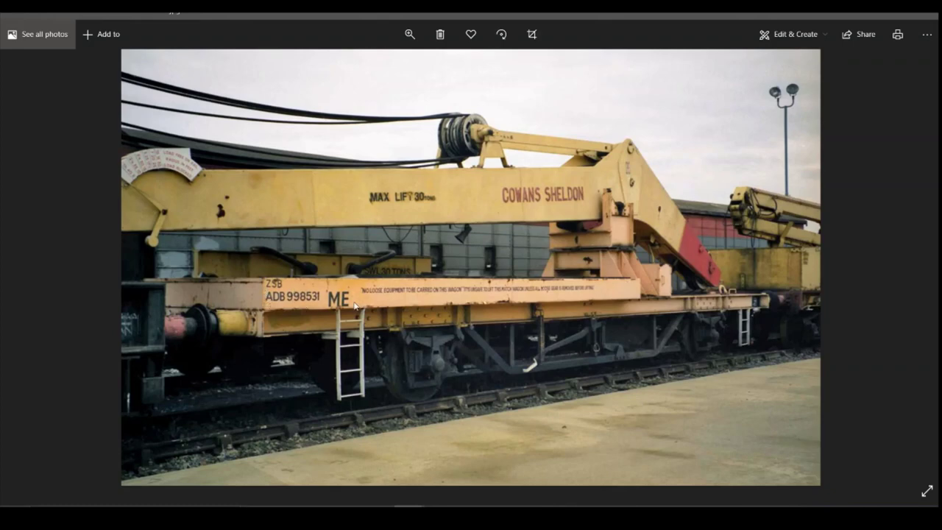
pyautogui.press('Right')
pyautogui.press('Right')
pyautogui.press('Right')
pyautogui.press('Left')
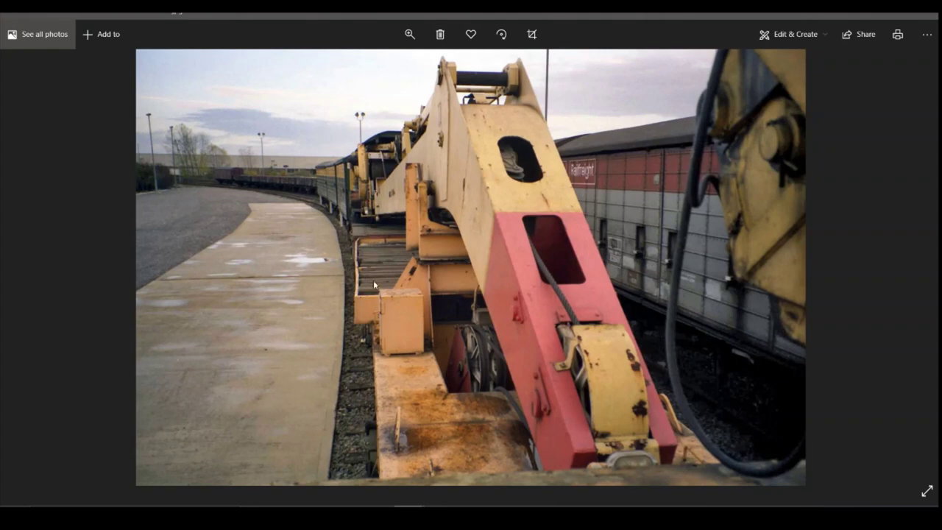
pyautogui.press('Right')
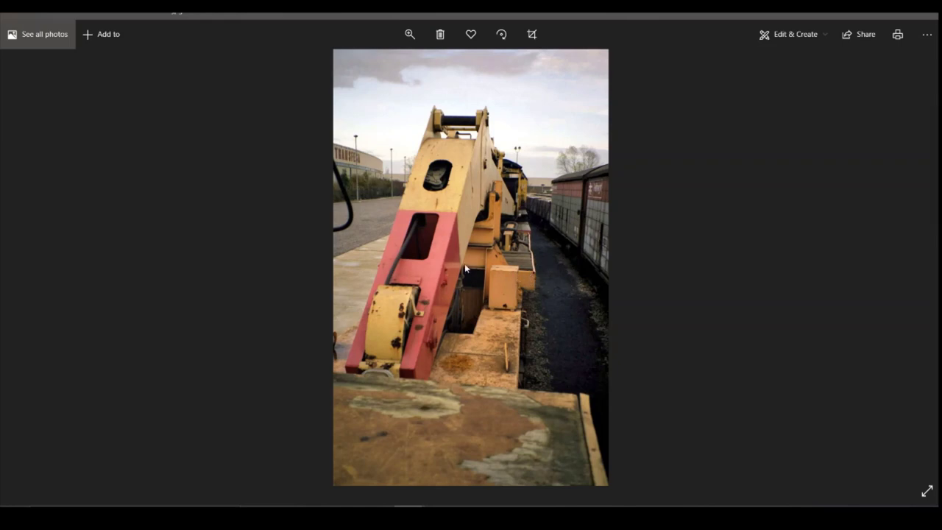
pyautogui.press('Right')
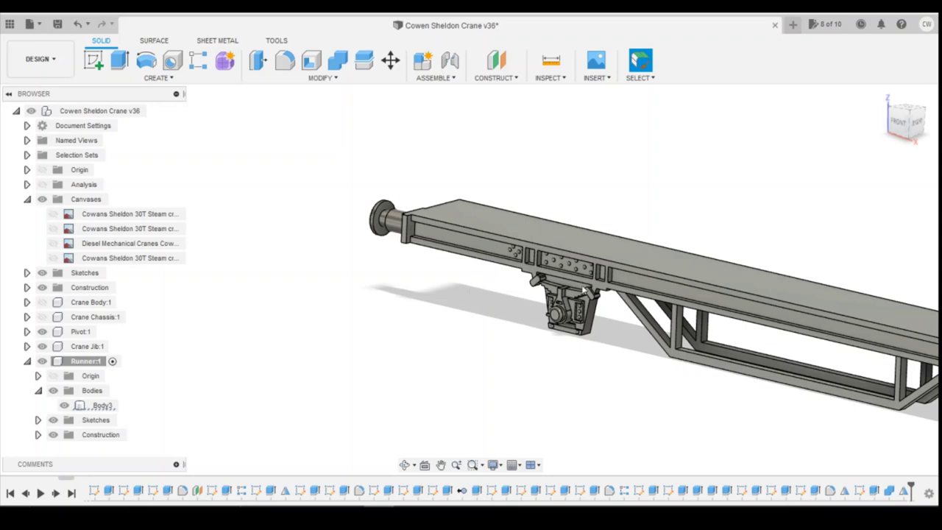
# Back in Fusion 360, show the last Cowans Sheldon 30T Steam canvas and view the wagon from the top.
pyautogui.scroll(-3, 585, 291)
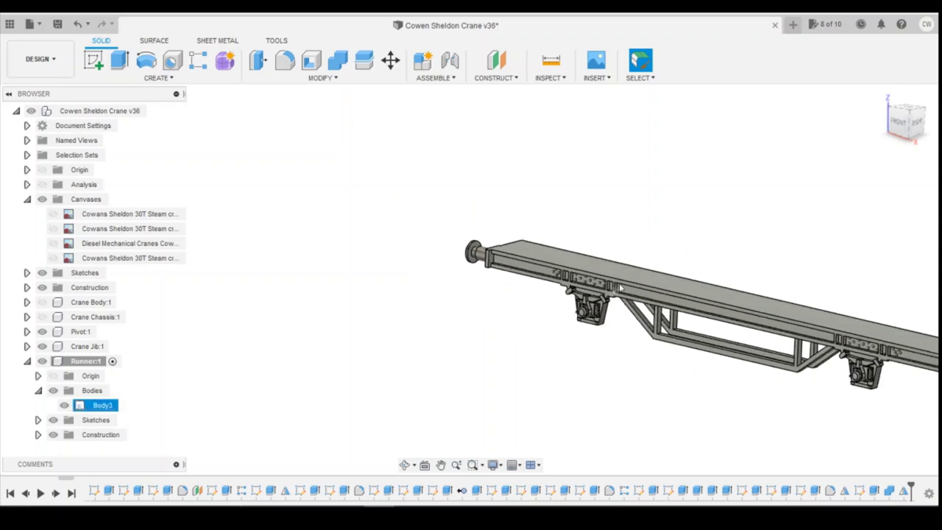
pyautogui.click(42, 302)
pyautogui.click(42, 302)
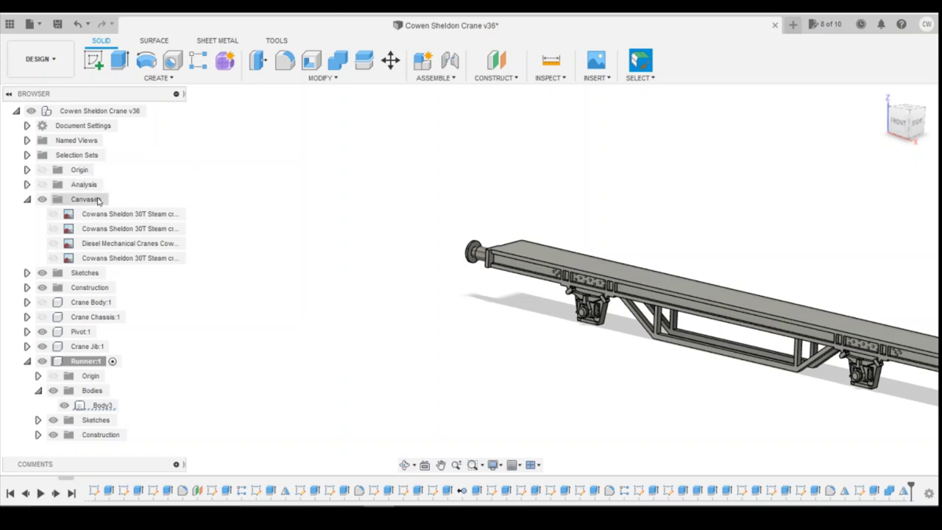
pyautogui.click(53, 258)
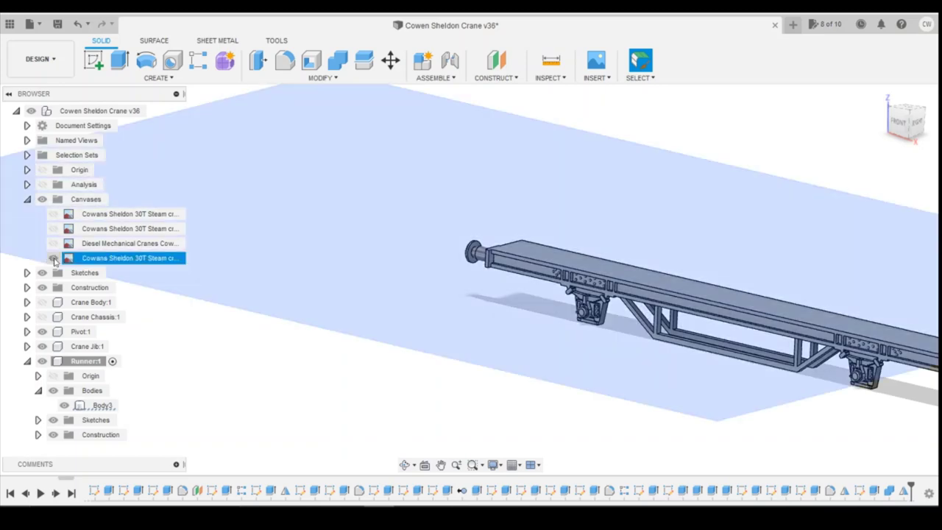
pyautogui.moveTo(896, 124); pyautogui.dragTo(902, 137)
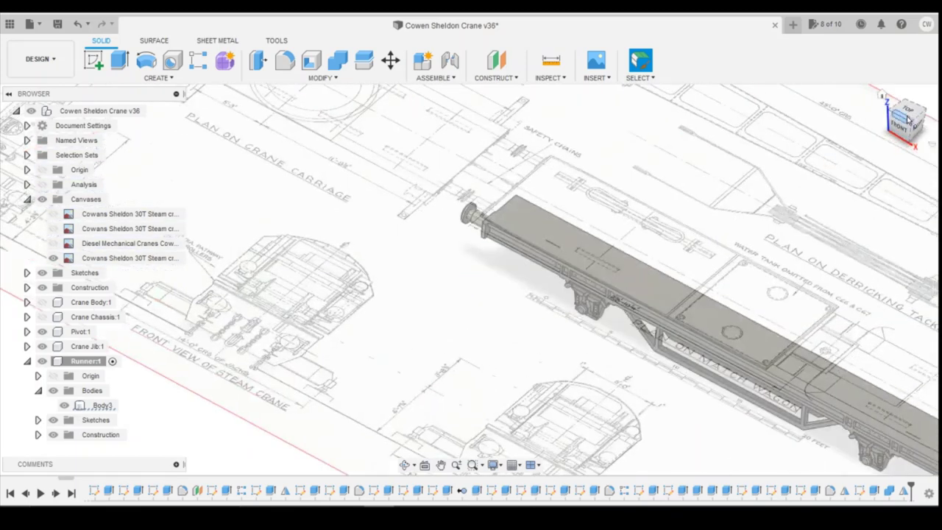
pyautogui.scroll(-2, 615, 203)
pyautogui.scroll(2, 529, 143)
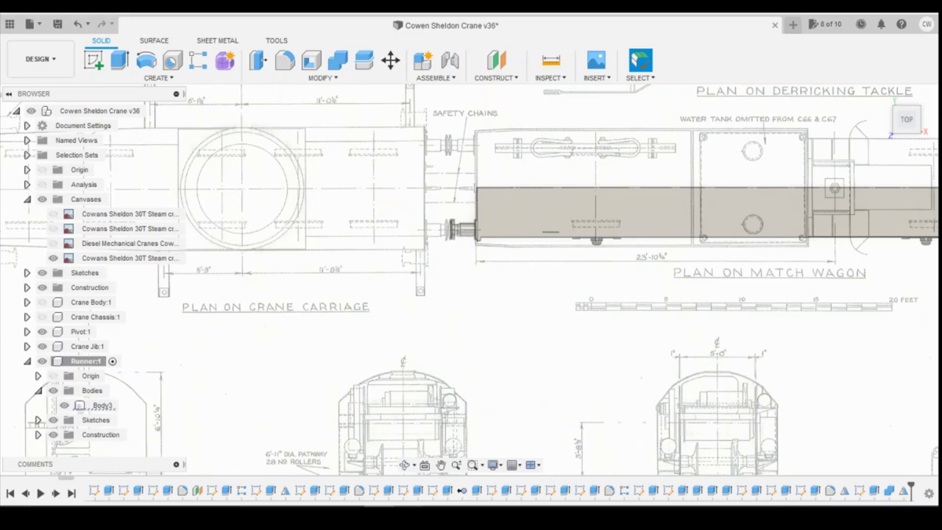
# Compare the raised deck section in the reference photos with the plan of the match wagon on the canvas.
pyautogui.moveTo(409, 512)
pyautogui.click(402, 475)
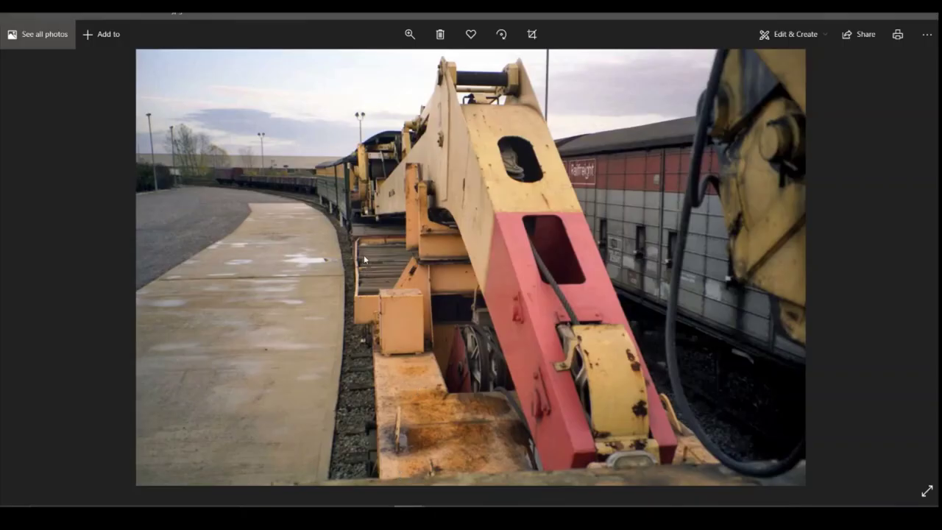
pyautogui.press('Right')
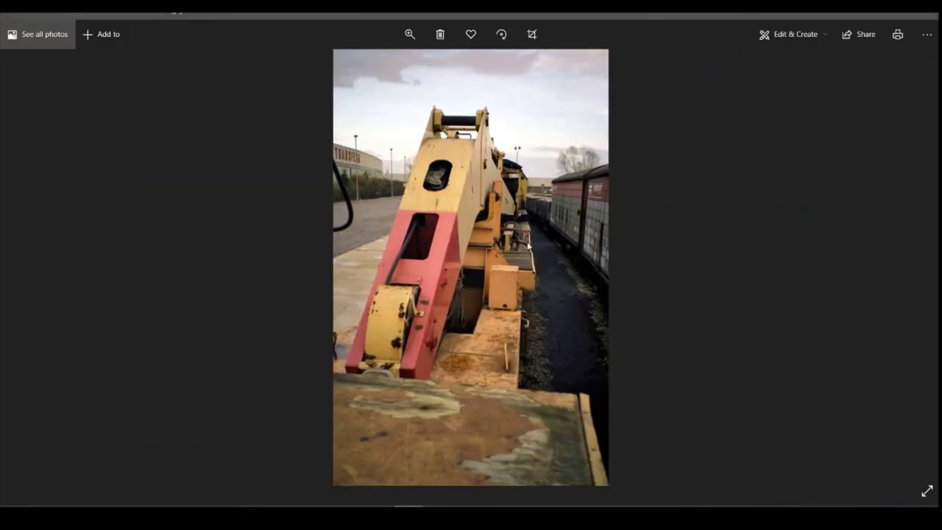
pyautogui.press('Right')
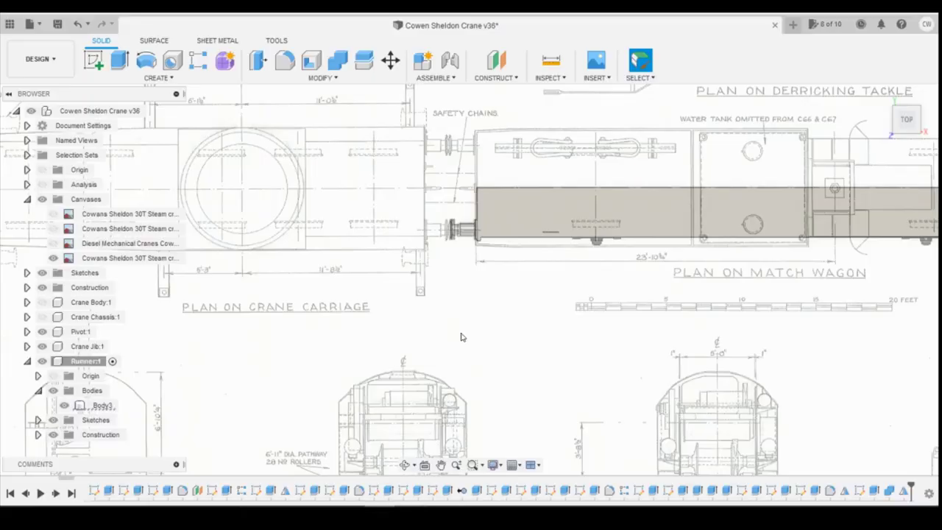
pyautogui.scroll(5, 461, 334)
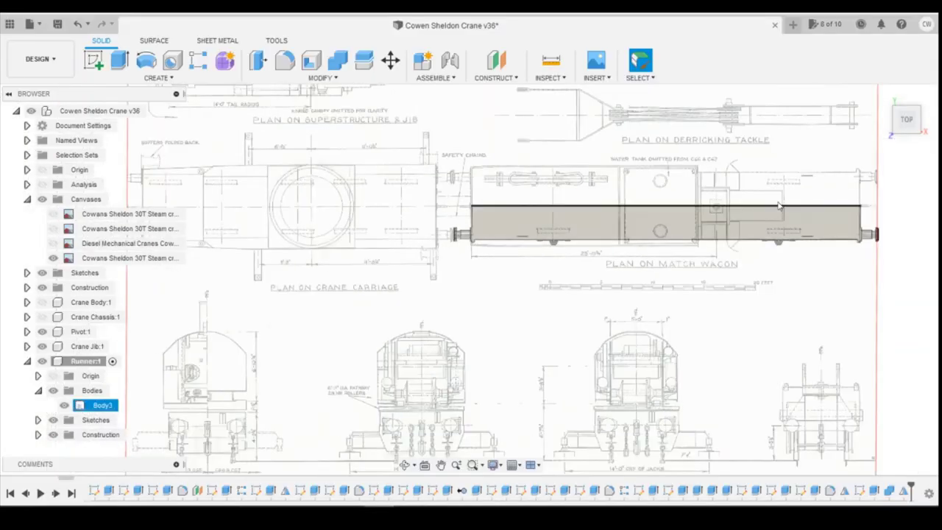
pyautogui.press('Escape')
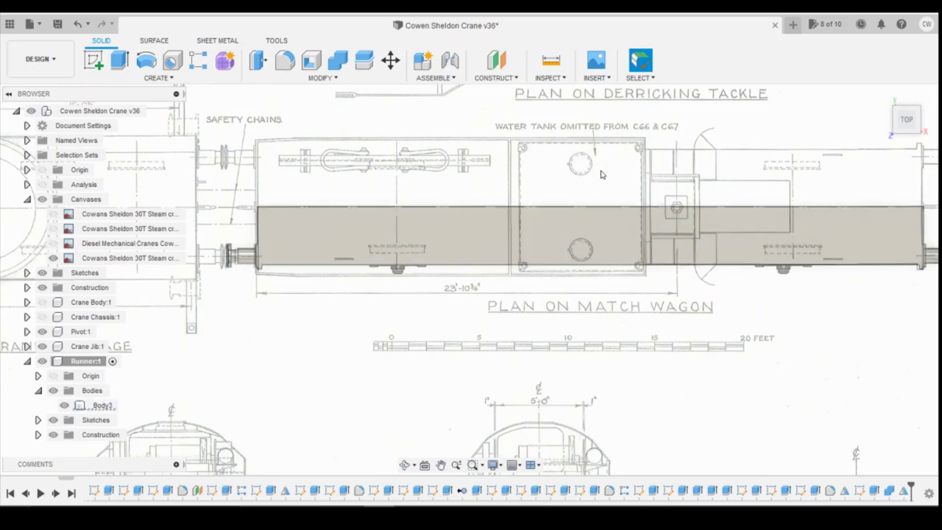
# On the runner's top face, sketch a rectangle about 44 mm long tracing the raised deck outline, including the water tank area.
pyautogui.click(94, 63)
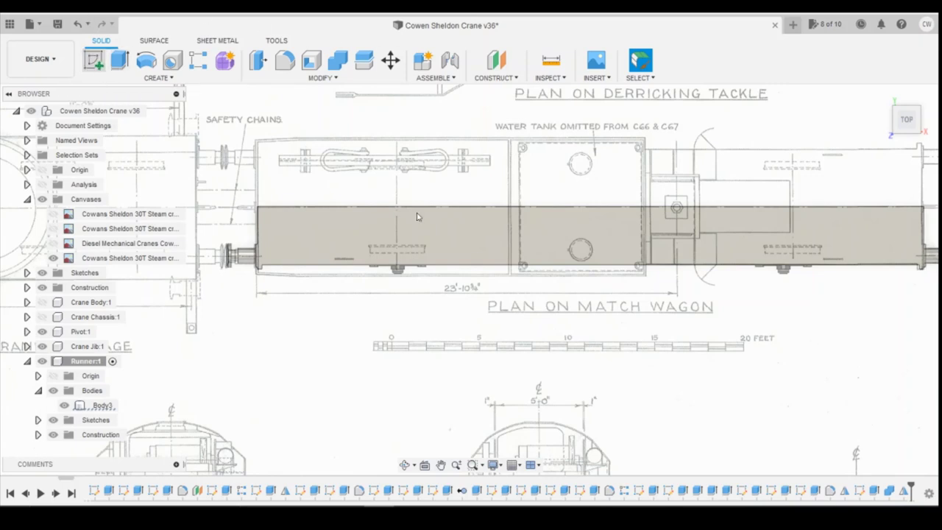
pyautogui.click(609, 246)
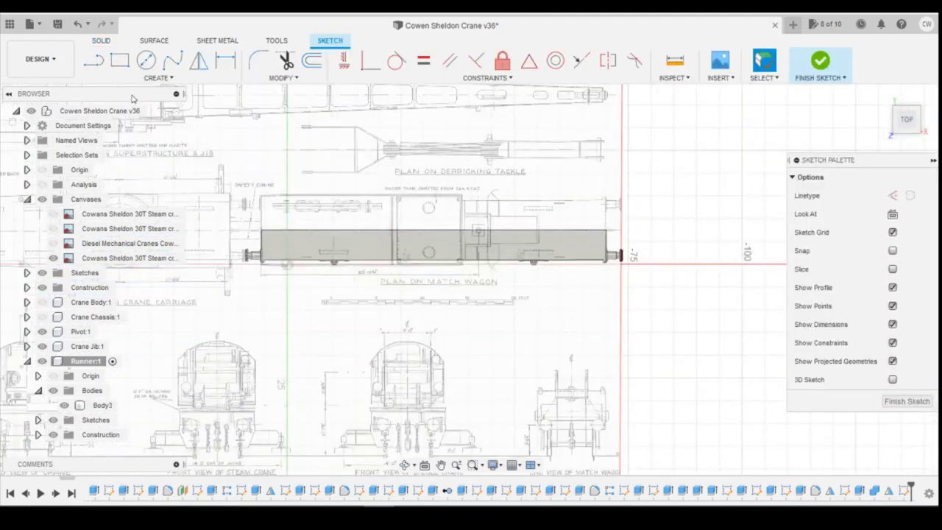
pyautogui.click(119, 59)
pyautogui.scroll(5, 424, 169)
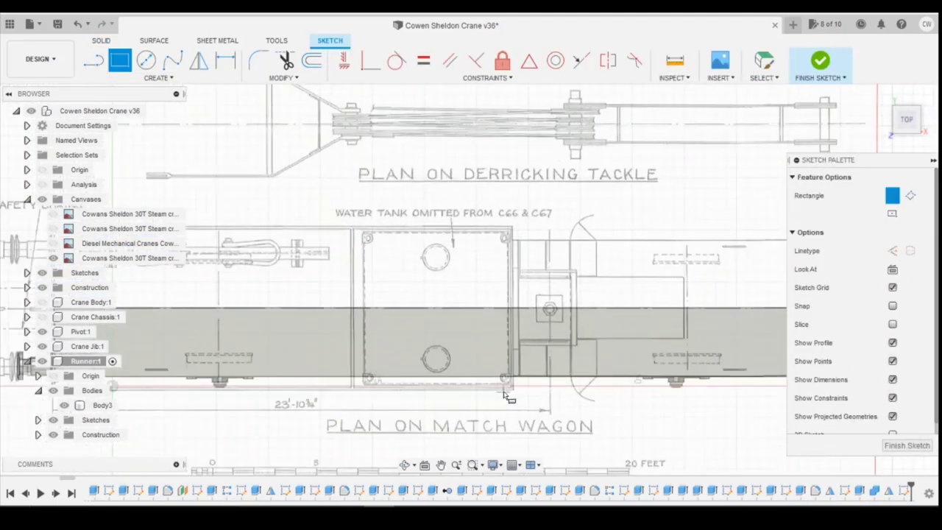
pyautogui.scroll(3, 506, 394)
pyautogui.scroll(3, 512, 393)
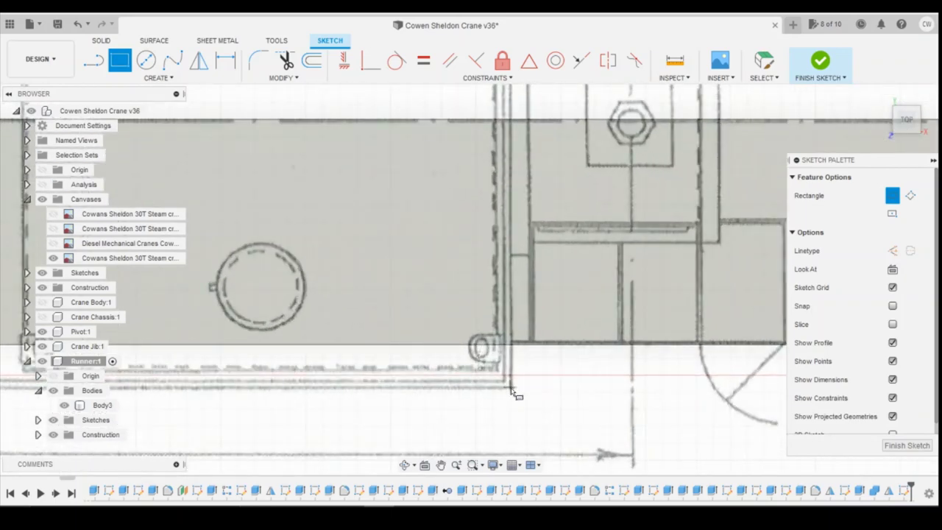
pyautogui.click(512, 392)
pyautogui.scroll(-5, 493, 309)
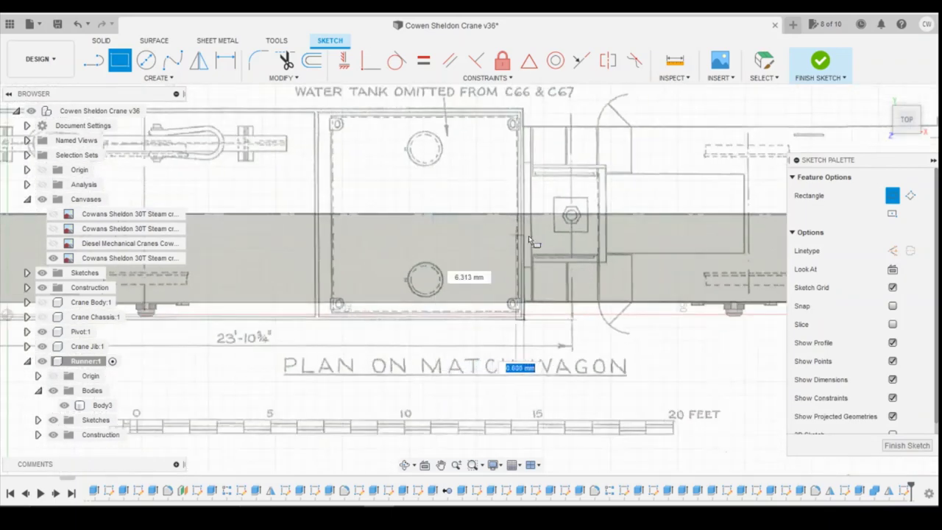
pyautogui.scroll(-5, 480, 190)
pyautogui.scroll(10, 198, 167)
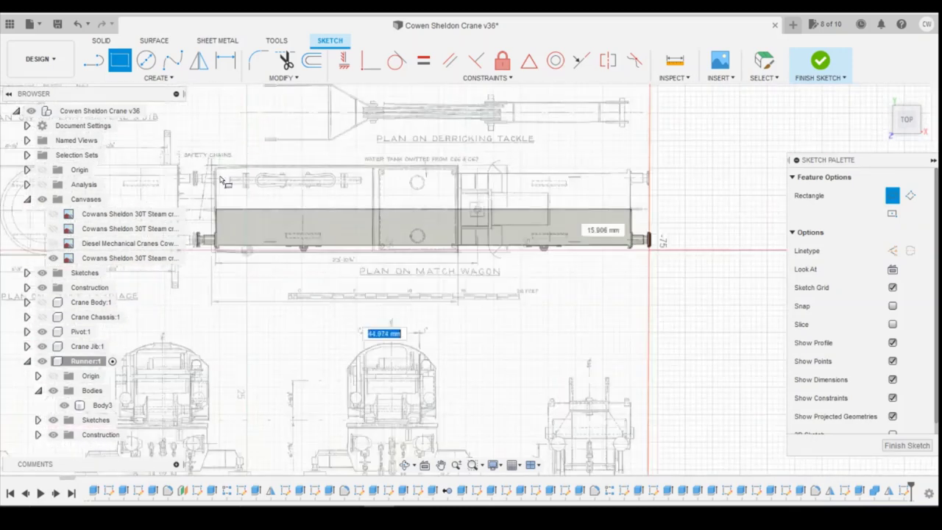
pyautogui.scroll(4, 203, 158)
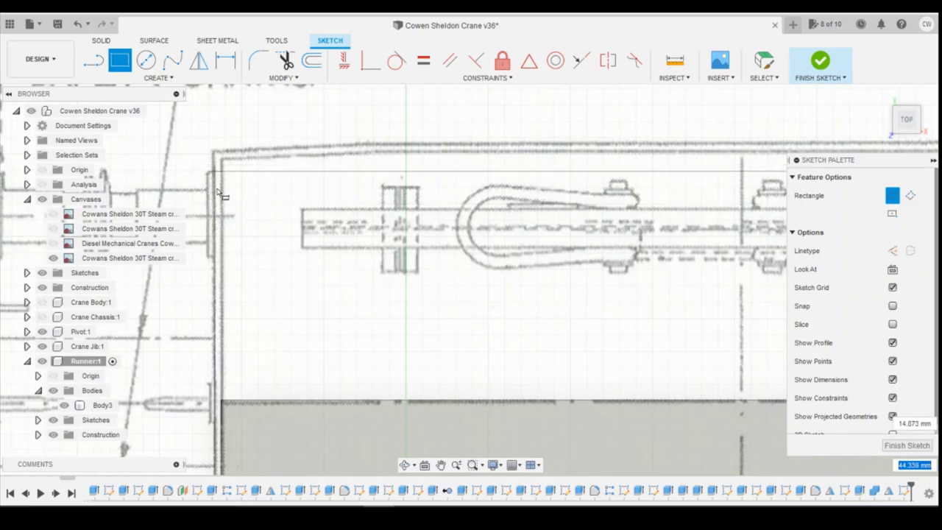
pyautogui.click(214, 145)
# Check the traced deck rectangle against the plan's outline, and switch to the photo viewer to re-examine the match wagon's deck and side edge.
pyautogui.scroll(-4, 336, 204)
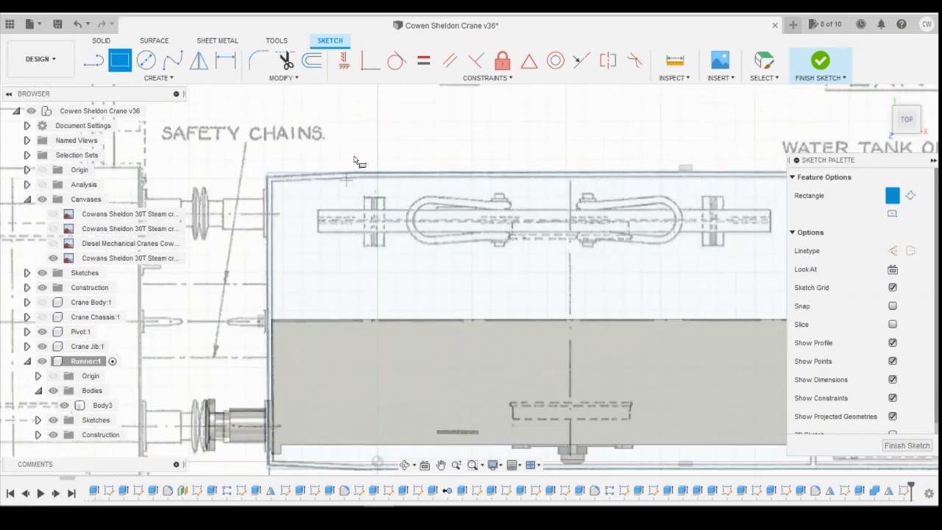
pyautogui.scroll(3, 288, 376)
pyautogui.scroll(1, 289, 377)
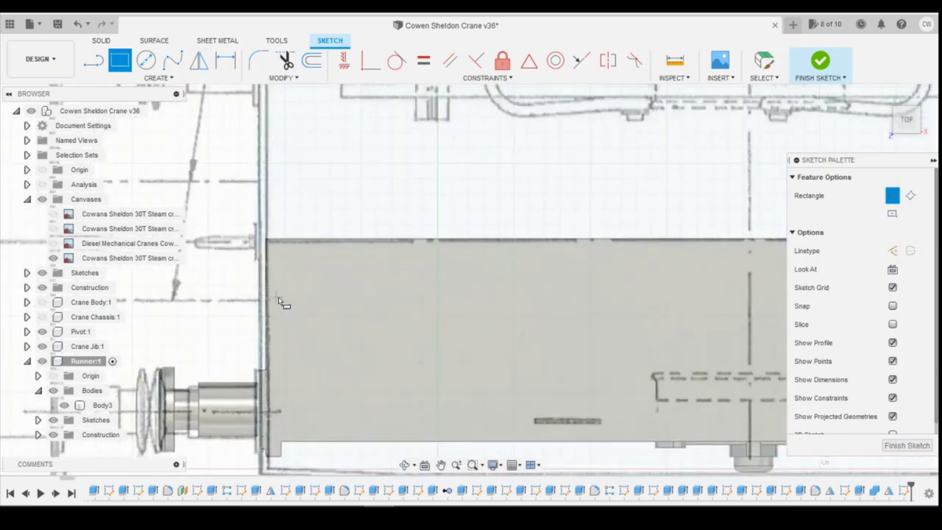
pyautogui.scroll(2, 266, 243)
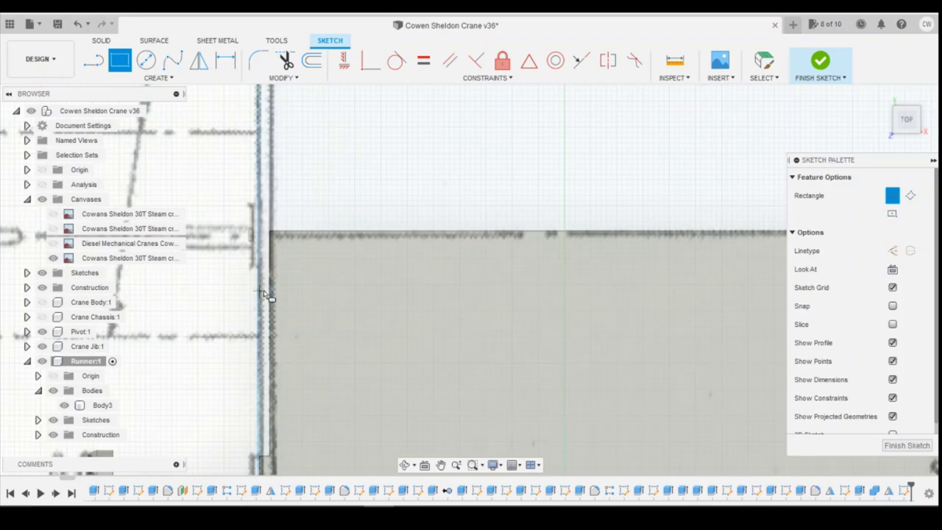
pyautogui.click(423, 468)
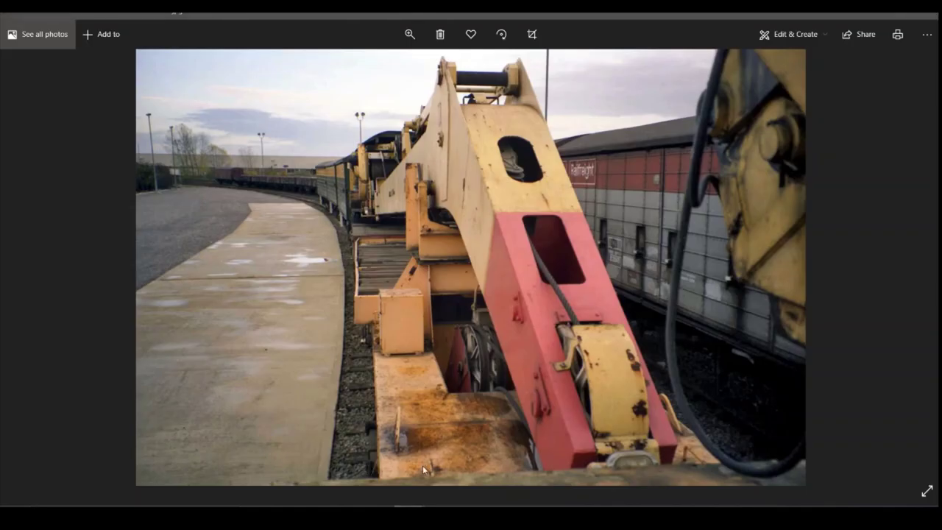
pyautogui.press('Right')
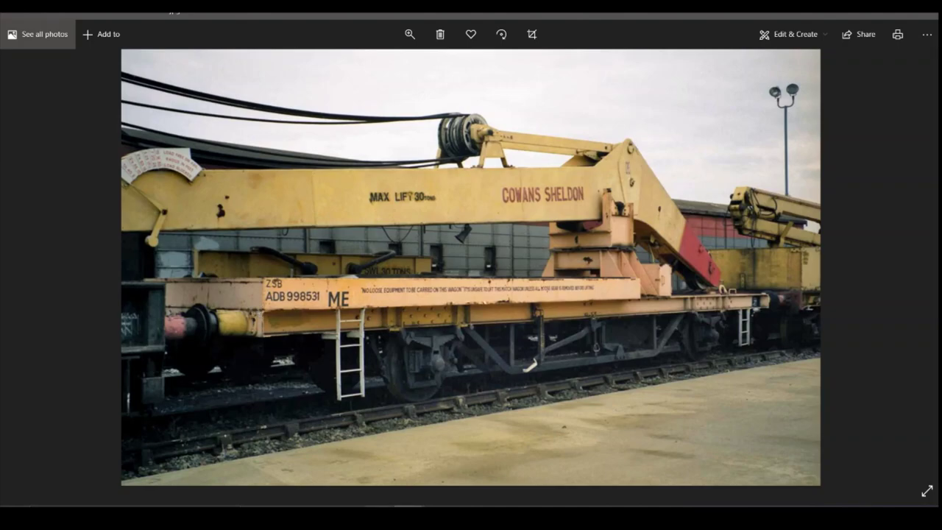
# Back in Fusion 360, make the deck rectangle's buffer-end edge coincident with the corner of the runner body.
pyautogui.click(379, 505)
pyautogui.scroll(-2, 357, 326)
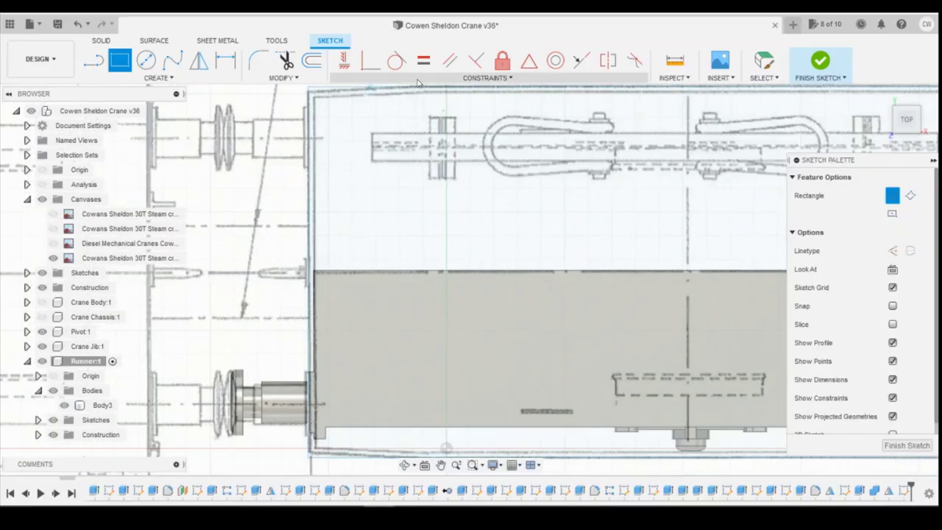
pyautogui.click(371, 62)
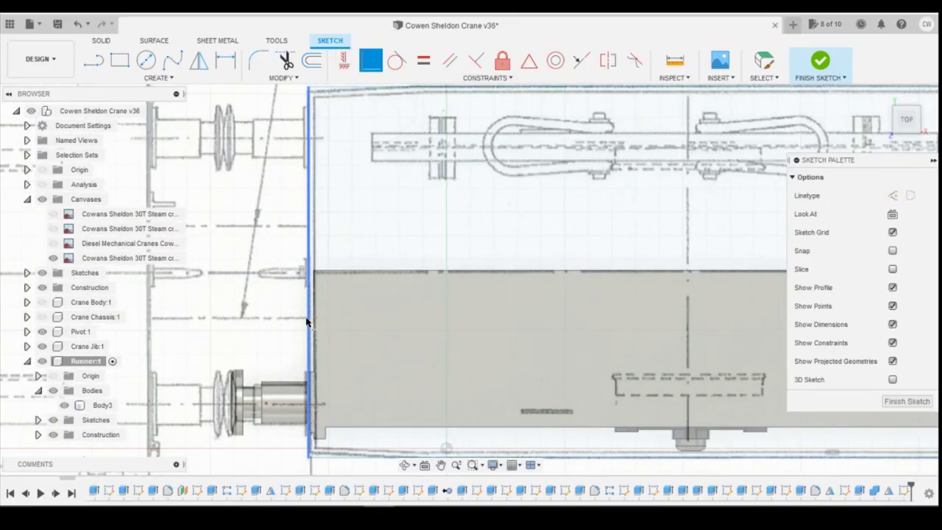
pyautogui.click(311, 324)
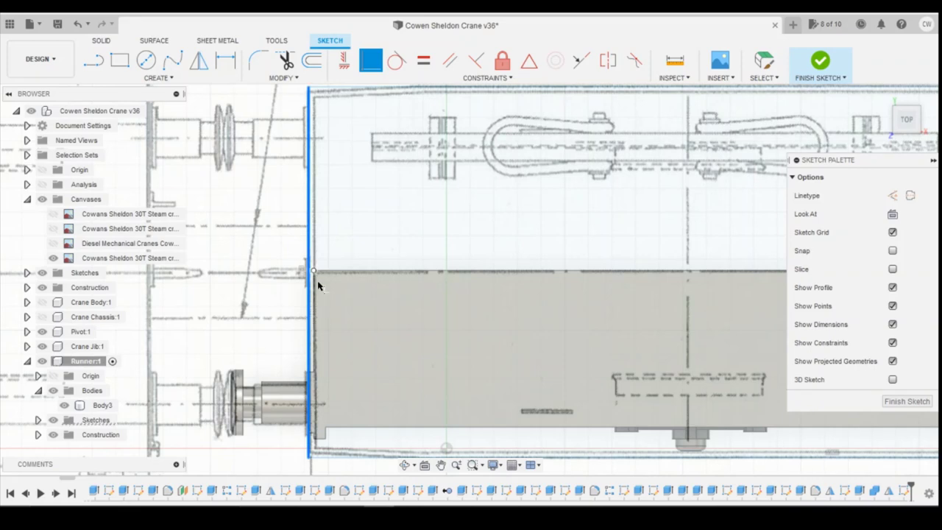
pyautogui.press('Escape')
# From the front, show the first Cowans Sheldon 30T Steam canvas and examine the raised deck and water tank above the chassis.
pyautogui.scroll(-2, 324, 309)
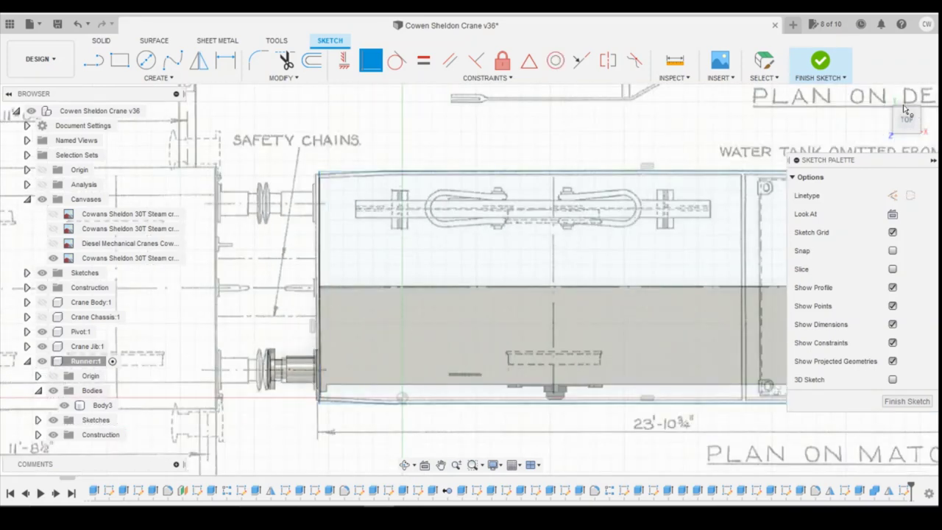
pyautogui.moveTo(910, 125)
pyautogui.mouseDown()
pyautogui.moveTo(907, 81)
pyautogui.moveTo(907, 126)
pyautogui.mouseUp()
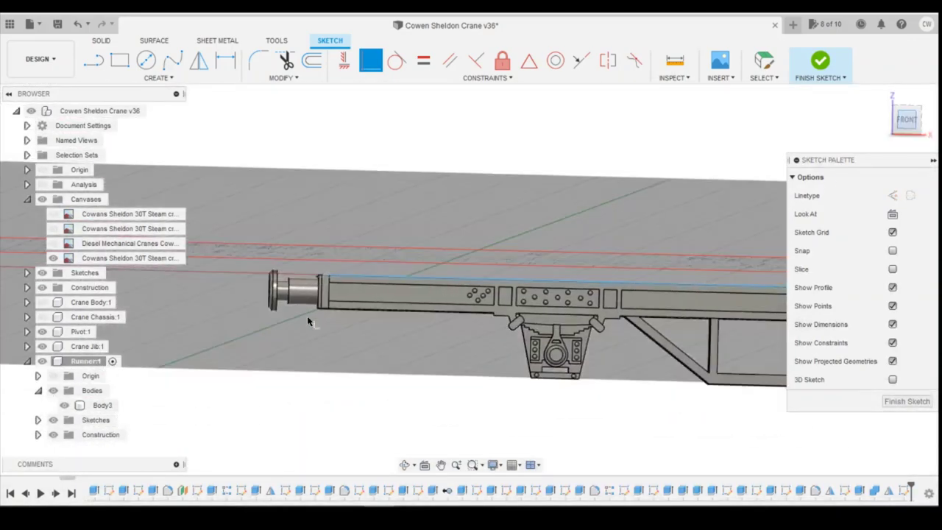
pyautogui.keyDown('shift'); pyautogui.moveTo(307, 315); pyautogui.dragTo(307, 306, button='middle'); pyautogui.keyUp('shift')
pyautogui.click(53, 228)
pyautogui.click(53, 214)
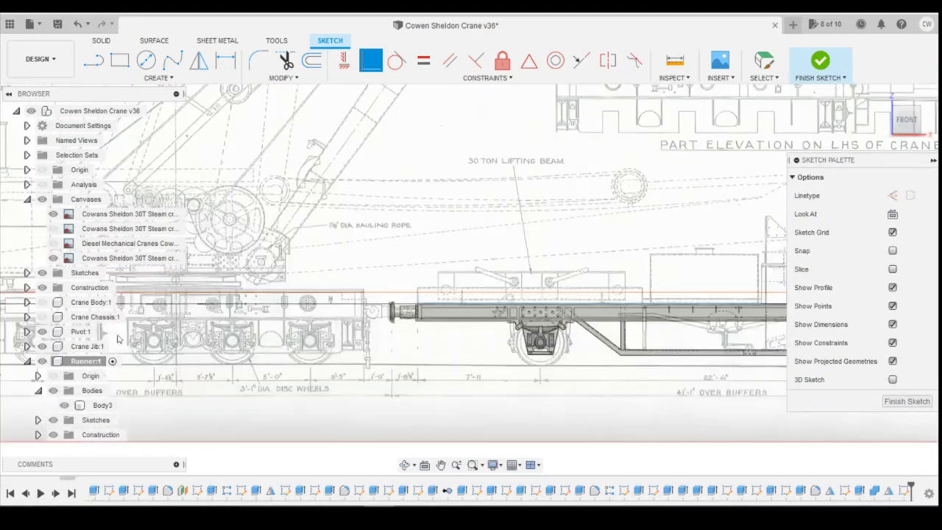
pyautogui.scroll(10, 604, 274)
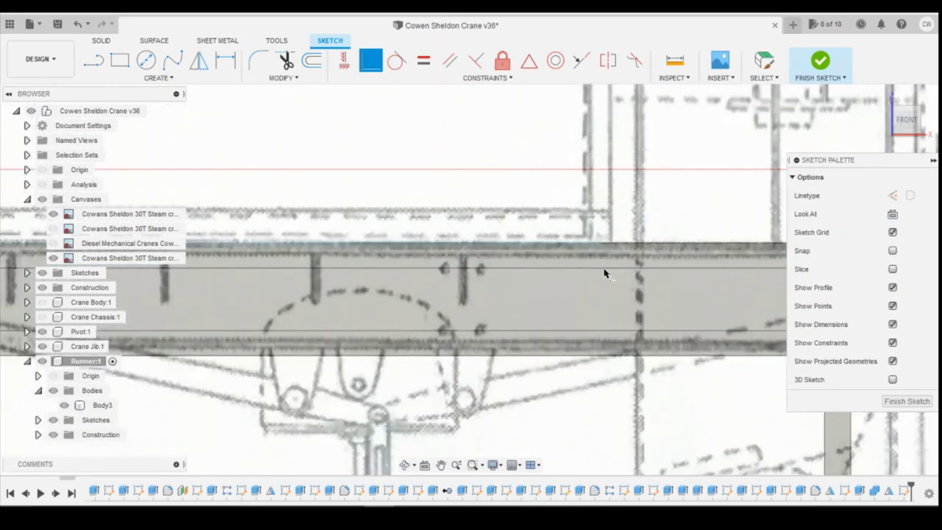
pyautogui.click(601, 243)
pyautogui.scroll(-5, 619, 287)
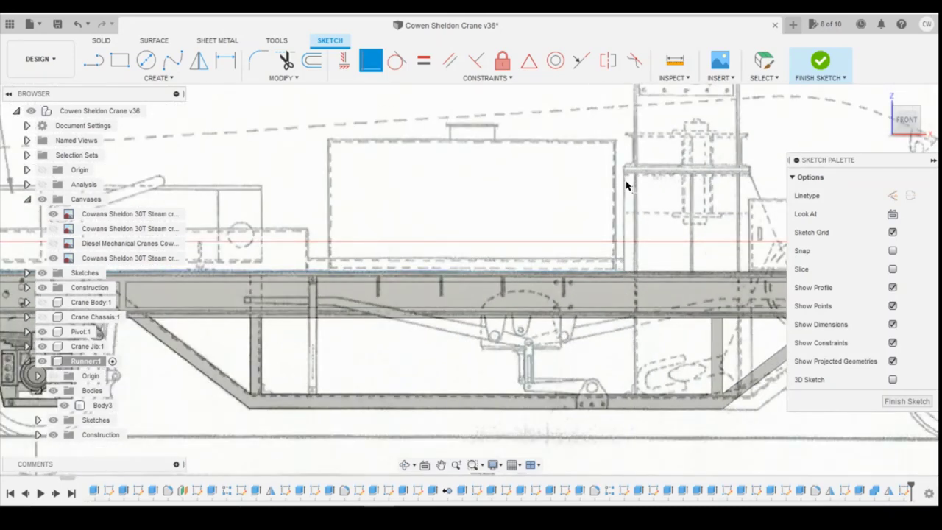
pyautogui.scroll(-3, 402, 411)
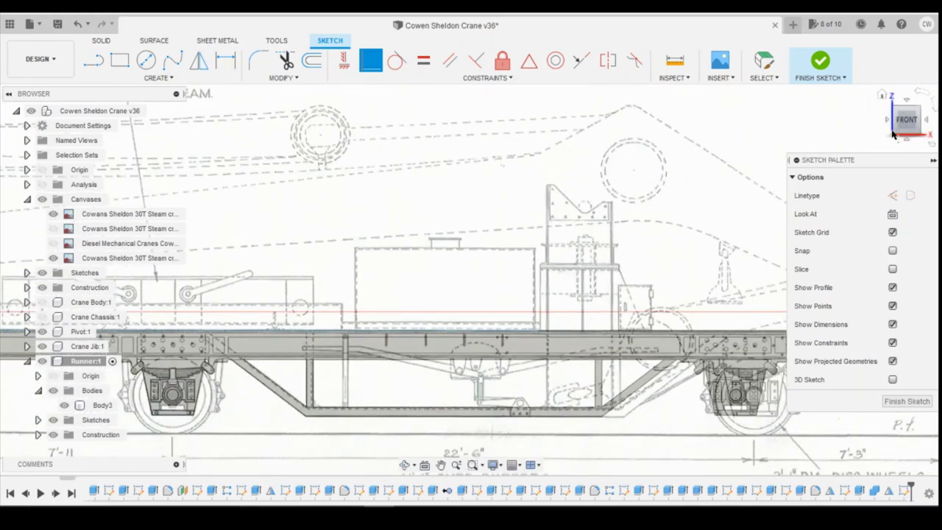
# Return to the top view, hide the side elevation canvas and leave the Coincident command.
pyautogui.click(904, 105)
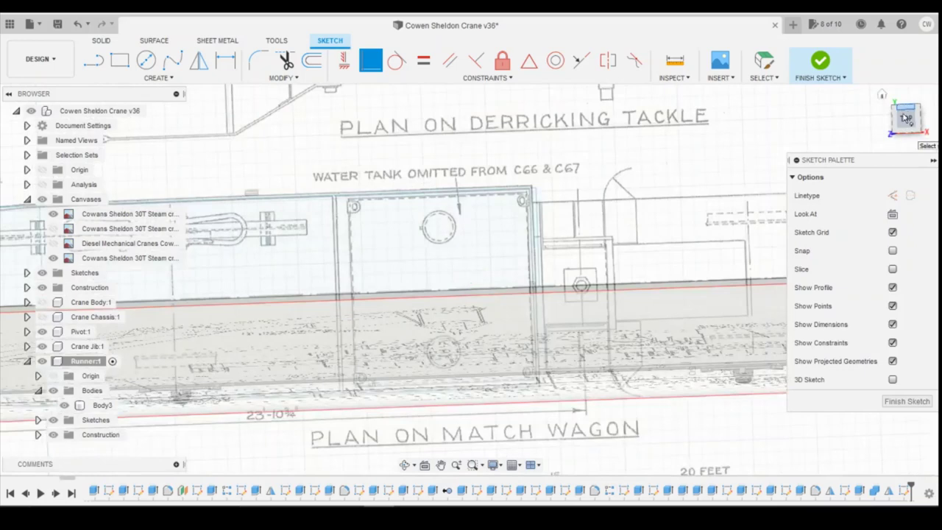
pyautogui.click(906, 120)
pyautogui.scroll(-3, 458, 331)
pyautogui.press('Escape')
# Sketch a slanted line about 4.5 mm long from the deck's long edge to its buffer-end edge, tracing the tapered corner on the plan.
pyautogui.scroll(5, 179, 323)
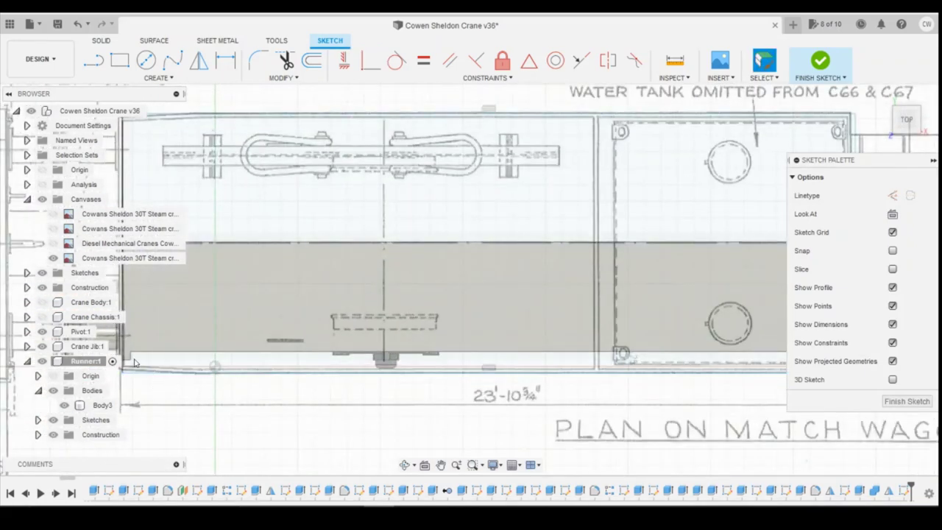
pyautogui.scroll(-2, 151, 379)
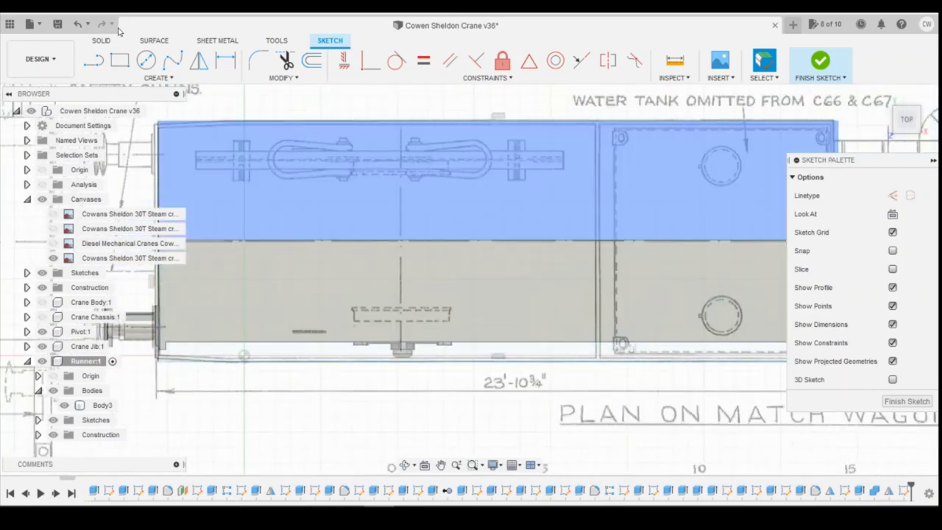
pyautogui.press('l')
pyautogui.scroll(4, 210, 329)
pyautogui.scroll(-3, 209, 329)
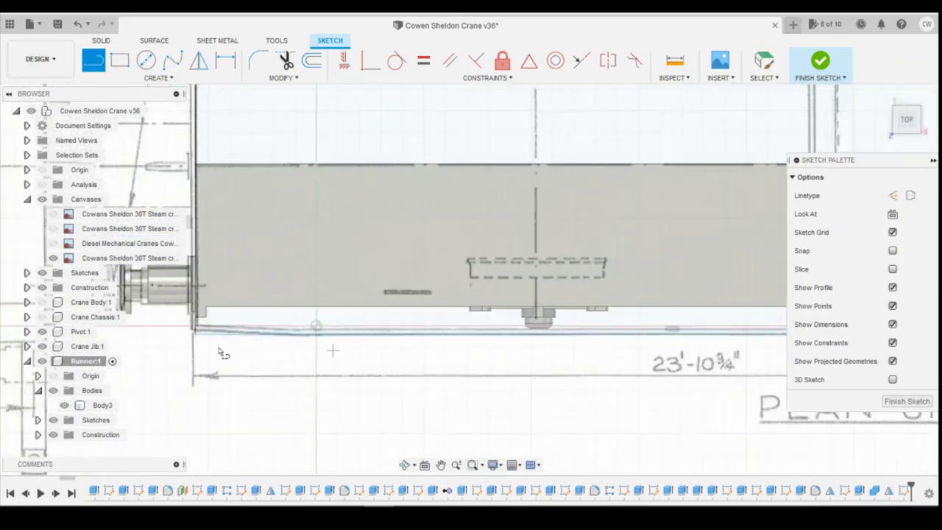
pyautogui.scroll(4, 265, 342)
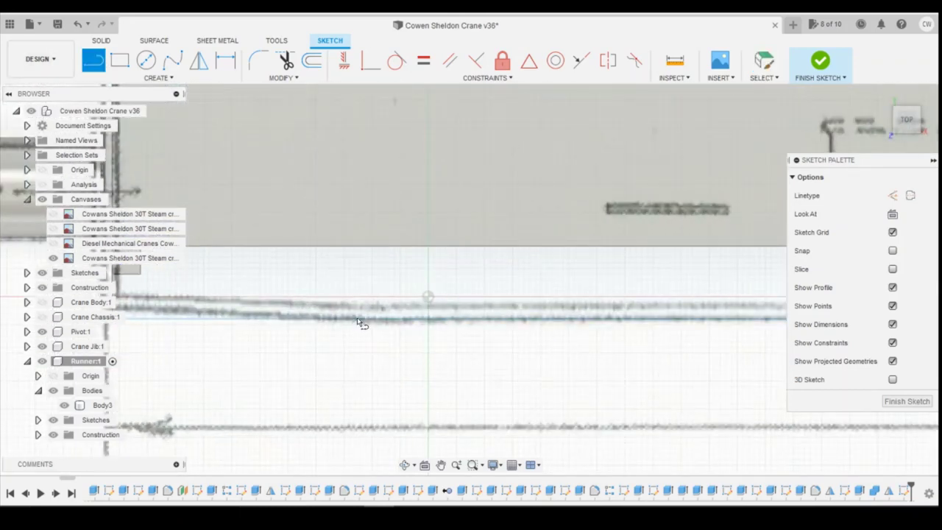
pyautogui.click(367, 318)
pyautogui.scroll(-3, 193, 308)
pyautogui.scroll(6, 147, 311)
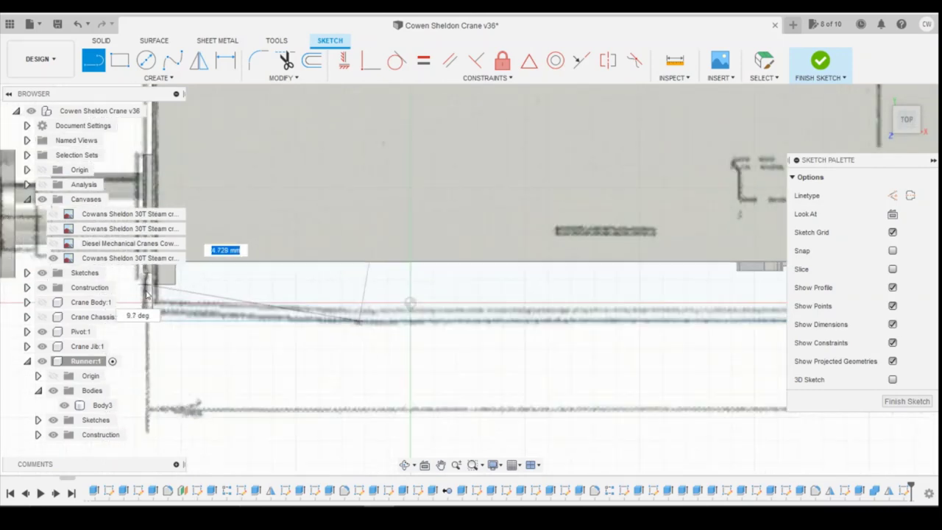
pyautogui.click(153, 329)
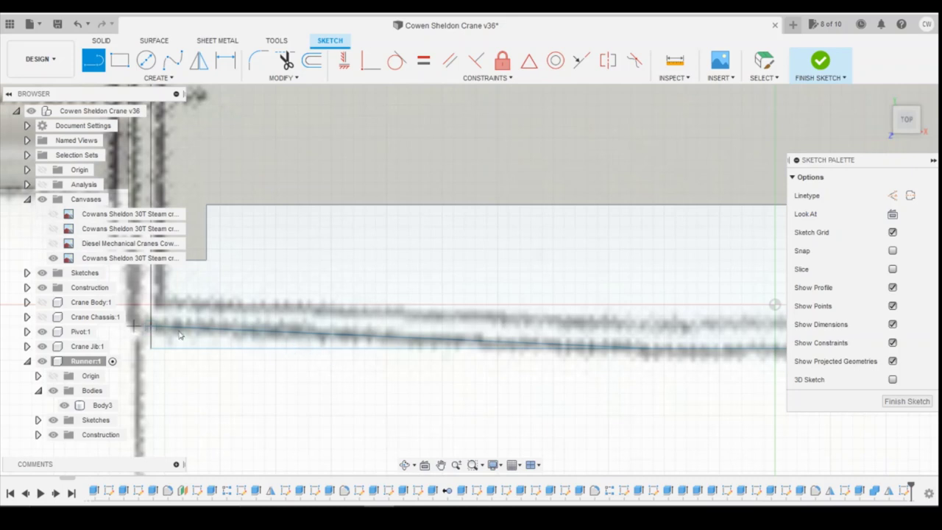
pyautogui.scroll(-2, 368, 340)
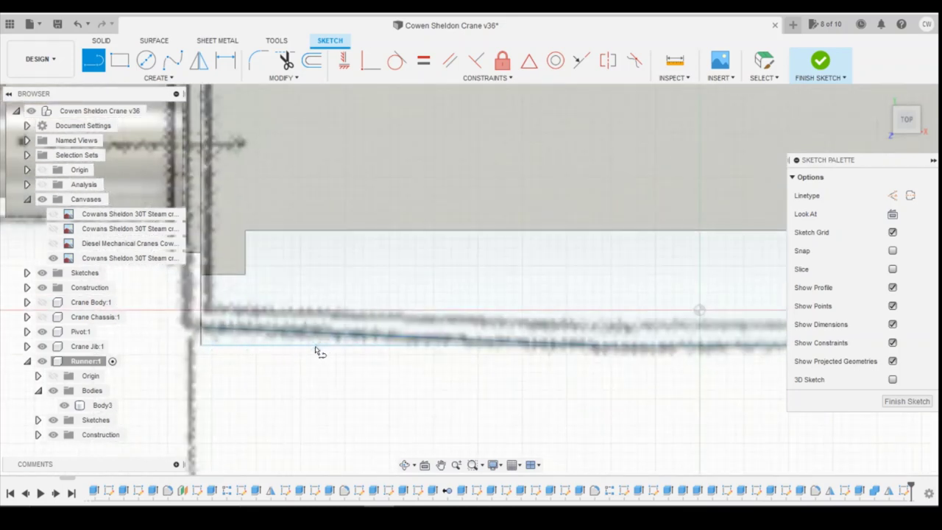
# Dimension the lengthwise distance from the deck rectangle's corner to the start of the taper line.
pyautogui.press('d')
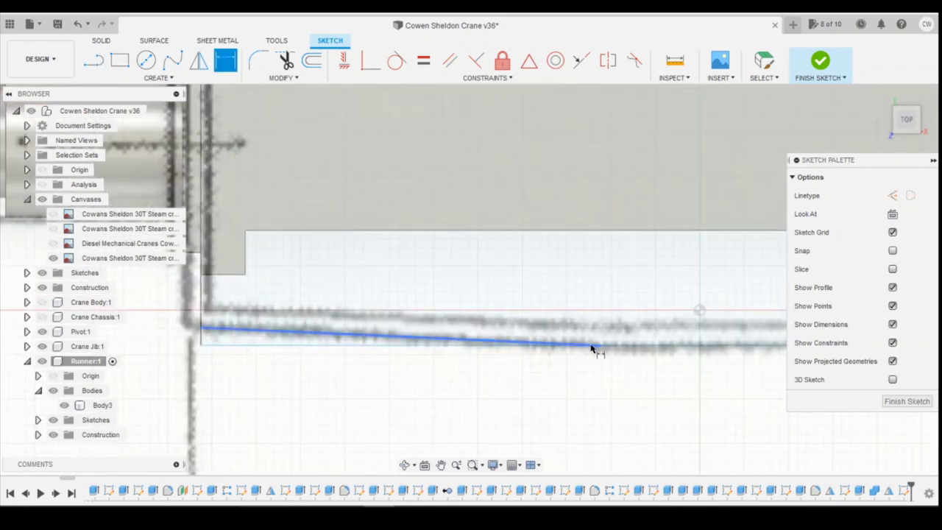
pyautogui.click(600, 345)
pyautogui.click(202, 347)
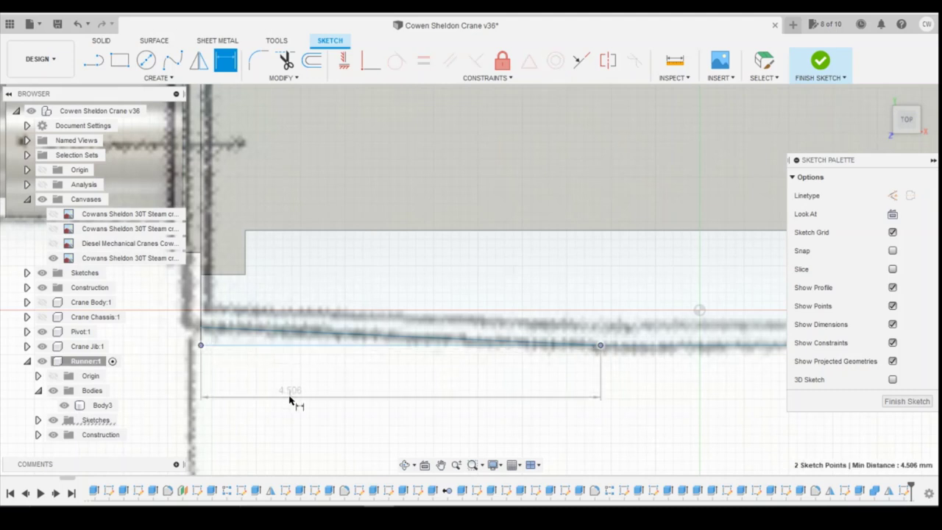
pyautogui.click(310, 404)
pyautogui.press('Return')
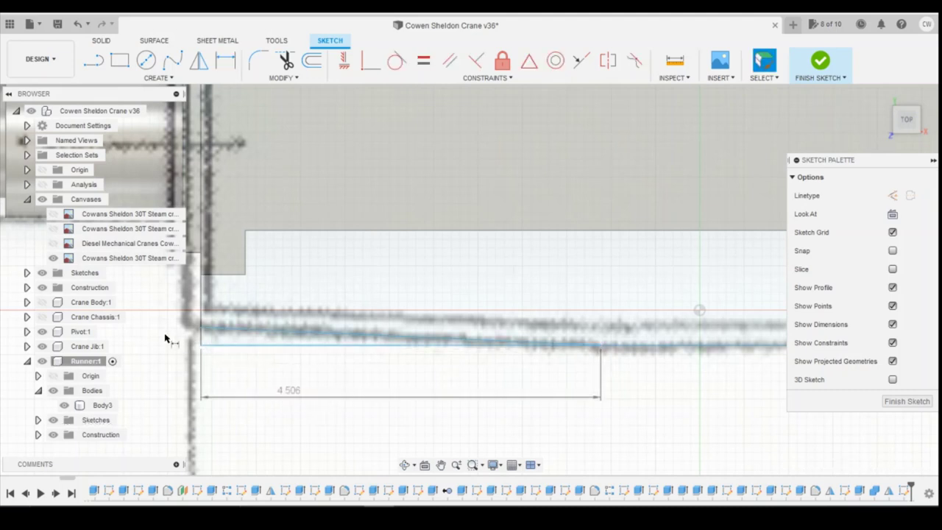
# Dimension the taper's offset between the rectangle's corner and the end of the slanted line on the buffer-end edge.
pyautogui.click(201, 328)
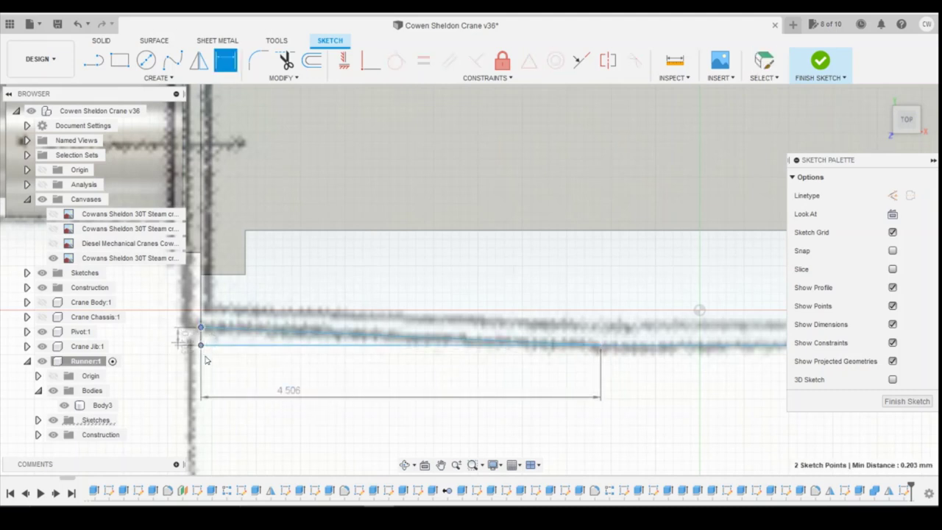
pyautogui.click(207, 360)
pyautogui.scroll(-2, 153, 377)
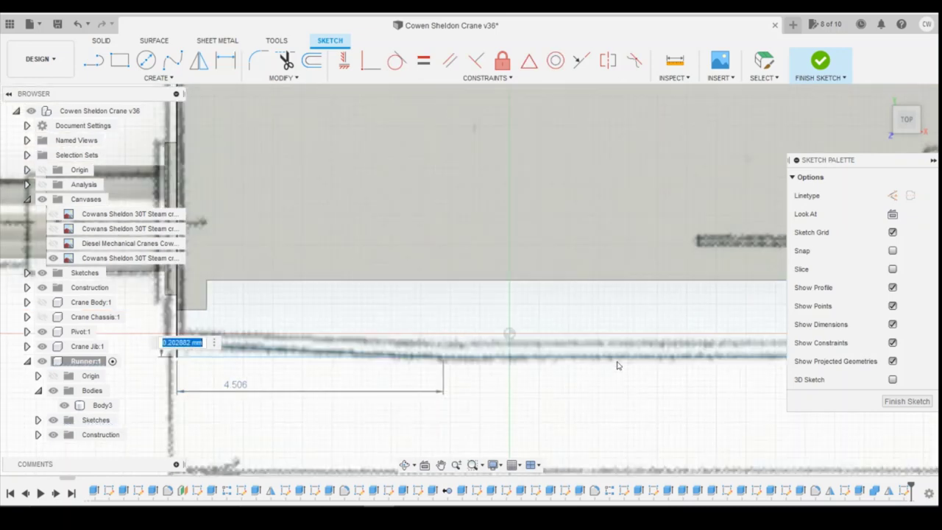
pyautogui.scroll(-2, 576, 381)
pyautogui.press('Return')
# Dimension the overall length of the deck rectangle along its long edge on the tapered side.
pyautogui.scroll(-1, 589, 381)
pyautogui.scroll(1, 621, 381)
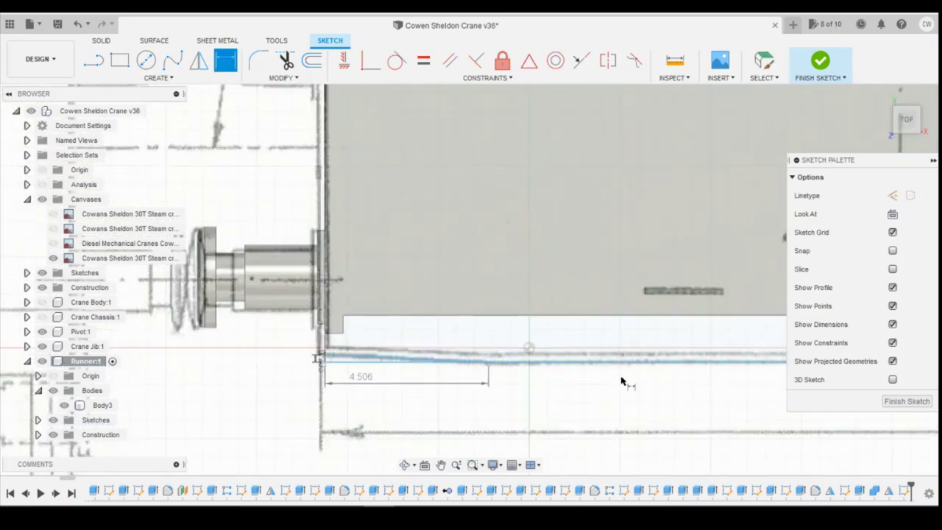
pyautogui.click(631, 362)
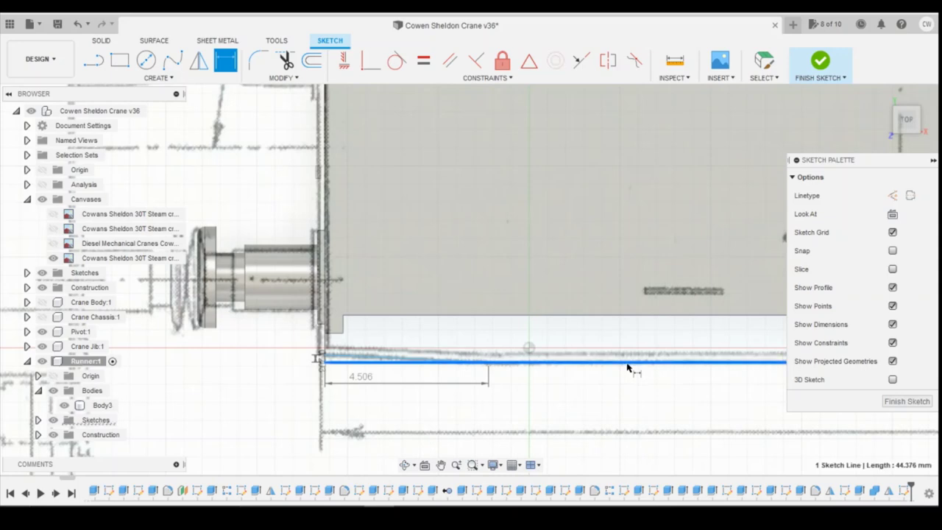
pyautogui.click(624, 398)
pyautogui.press('Return')
pyautogui.scroll(-5, 575, 388)
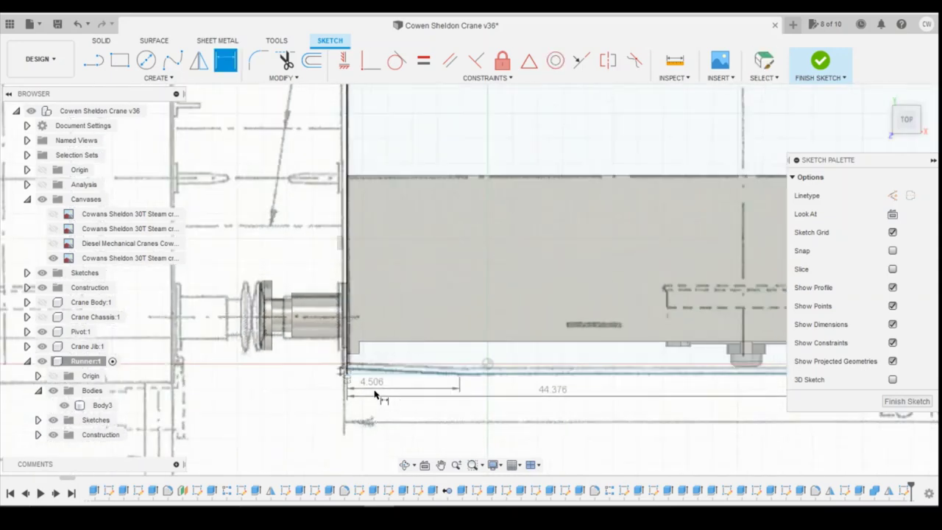
pyautogui.scroll(3, 581, 377)
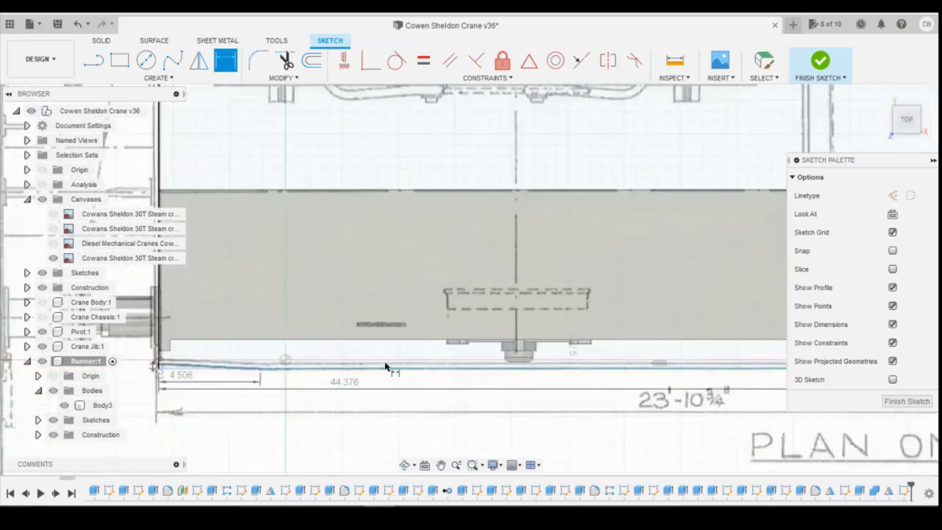
pyautogui.scroll(-3, 347, 364)
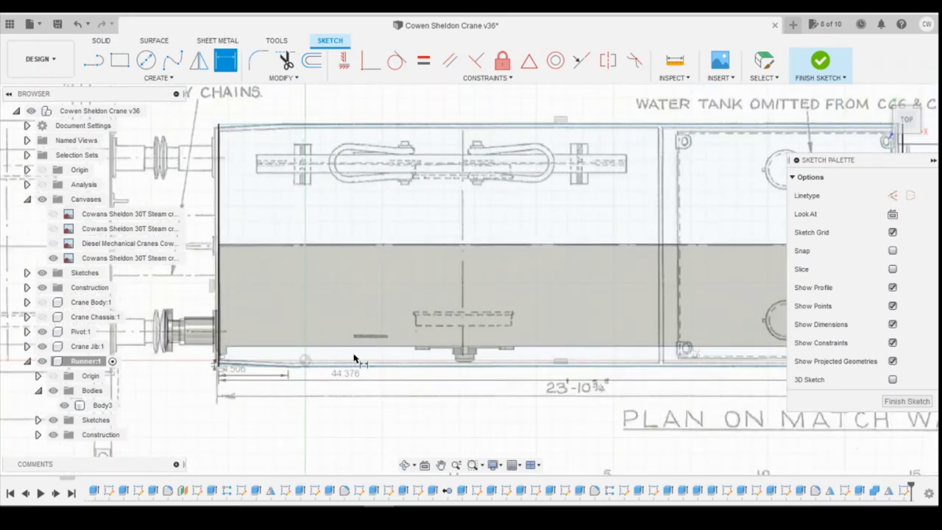
pyautogui.press('Escape')
# Try to make the deck rectangle's far long edge coincident with the wagon body's corner on the centreline.
pyautogui.scroll(-3, 457, 331)
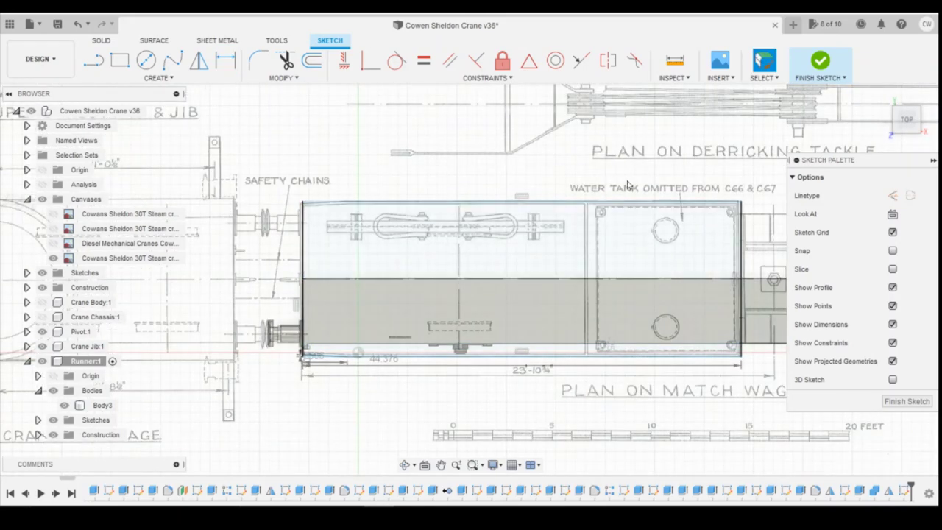
pyautogui.scroll(1, 543, 144)
pyautogui.scroll(2, 446, 160)
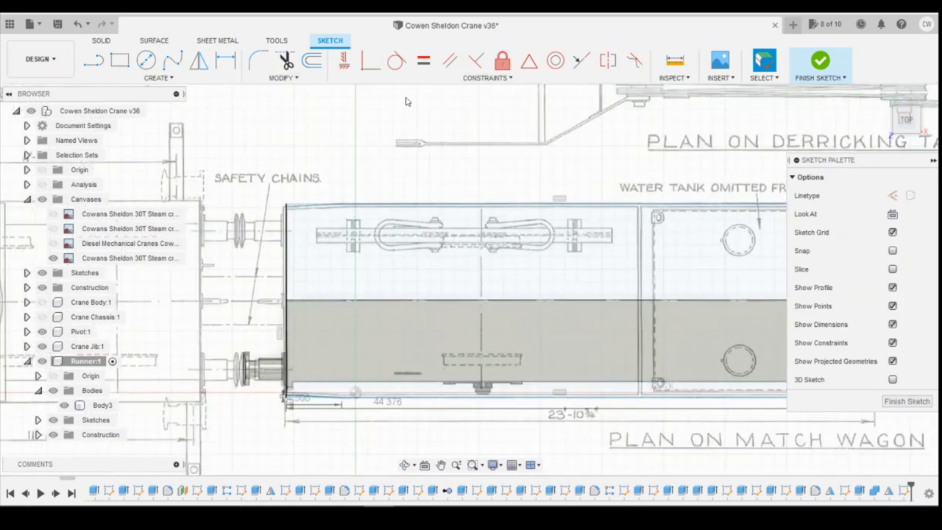
pyautogui.click(369, 65)
pyautogui.click(498, 207)
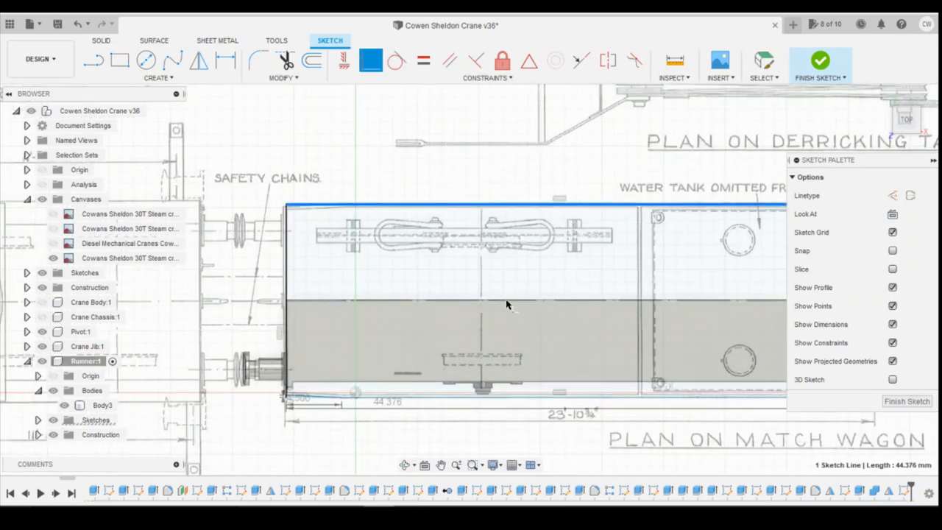
pyautogui.scroll(-3, 519, 300)
pyautogui.scroll(3, 294, 273)
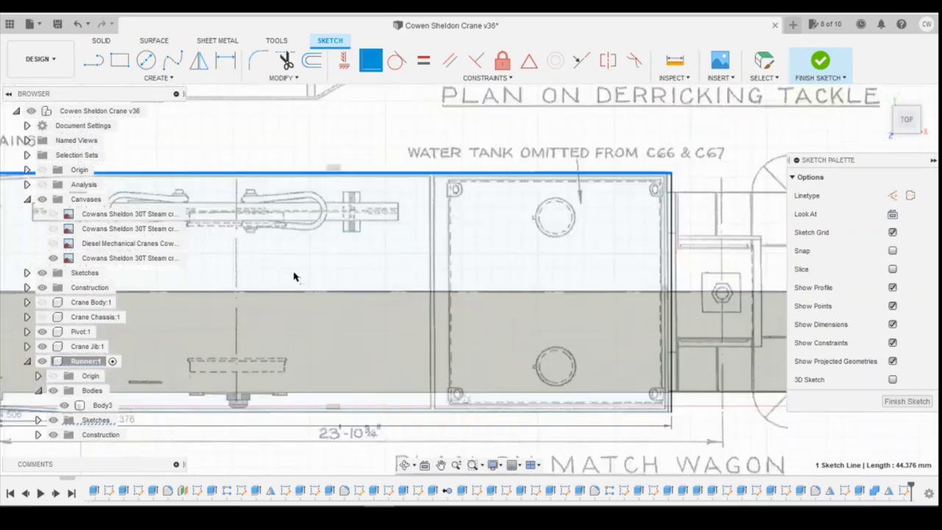
pyautogui.scroll(-2, 295, 273)
pyautogui.scroll(5, 254, 309)
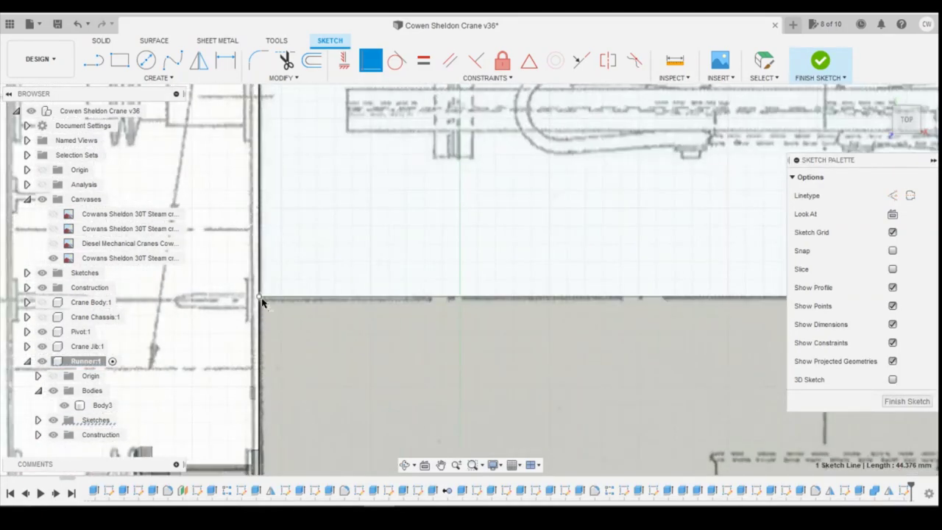
pyautogui.scroll(-5, 265, 313)
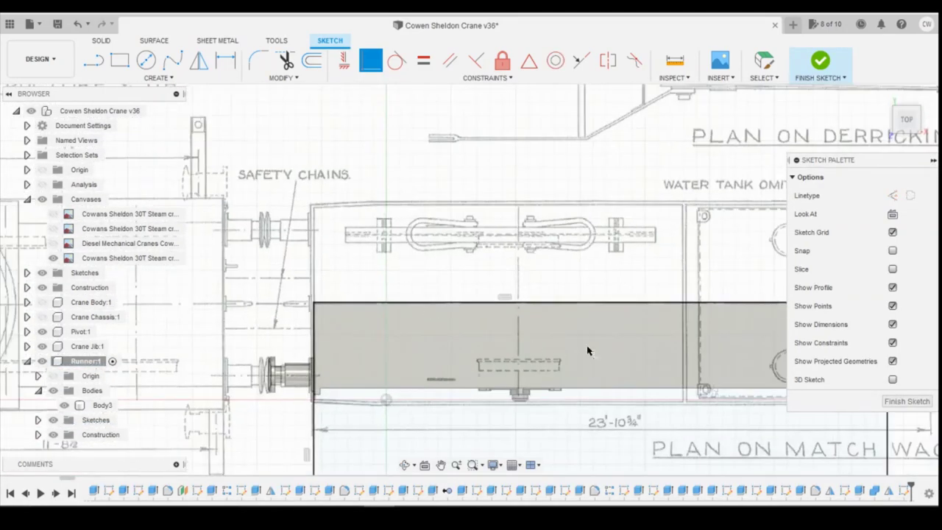
# Undo the coincident constraint applied to the deck rectangle's far long edge.
pyautogui.scroll(-2, 427, 333)
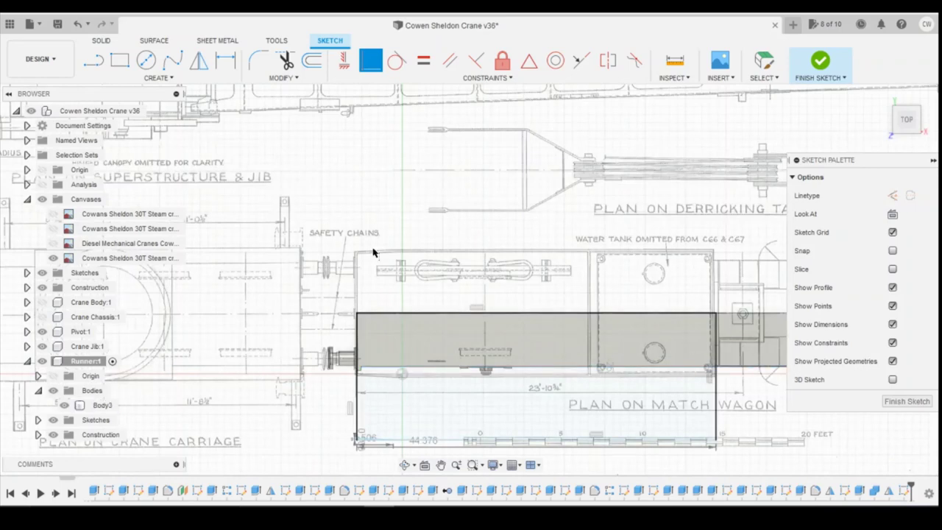
pyautogui.scroll(4, 410, 352)
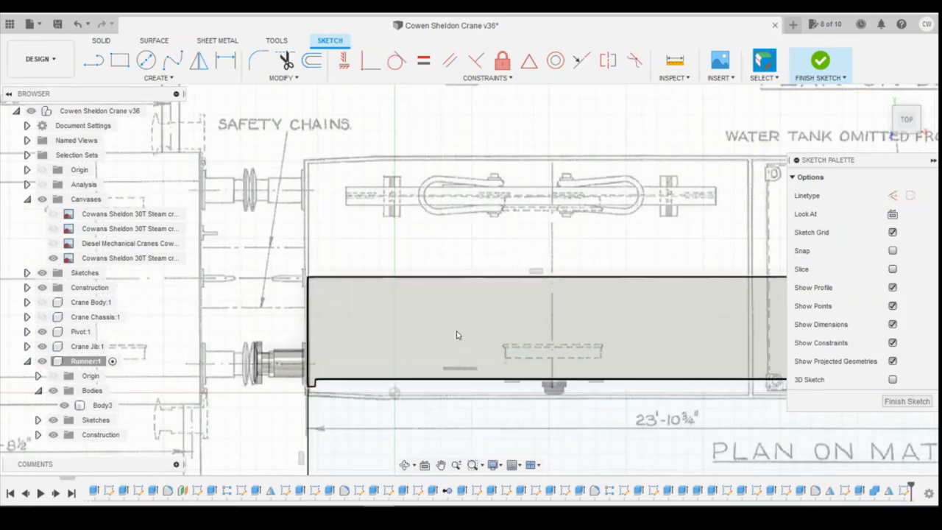
pyautogui.scroll(-3, 452, 327)
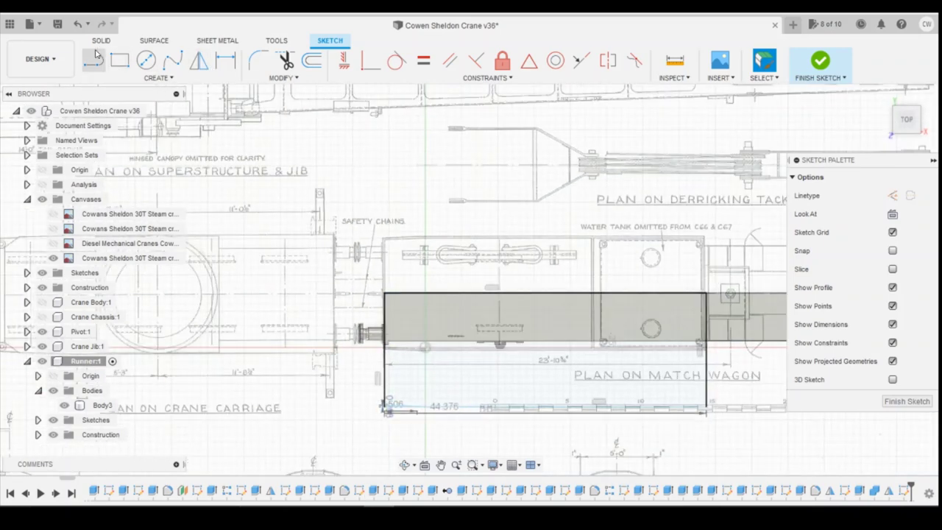
pyautogui.click(77, 24)
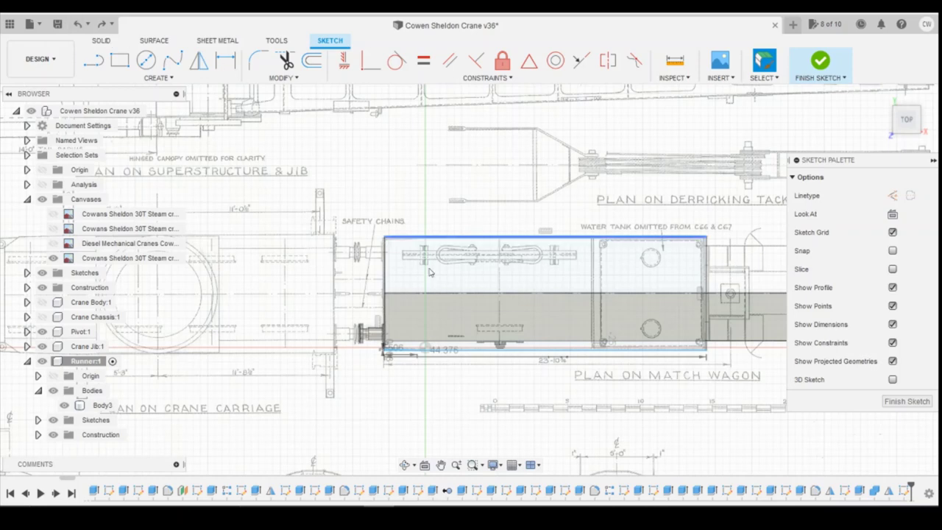
# Dimension the distance between the wagon body's centreline edge and the deck rectangle's long edge on the tapered side.
pyautogui.scroll(3, 430, 267)
pyautogui.press('d')
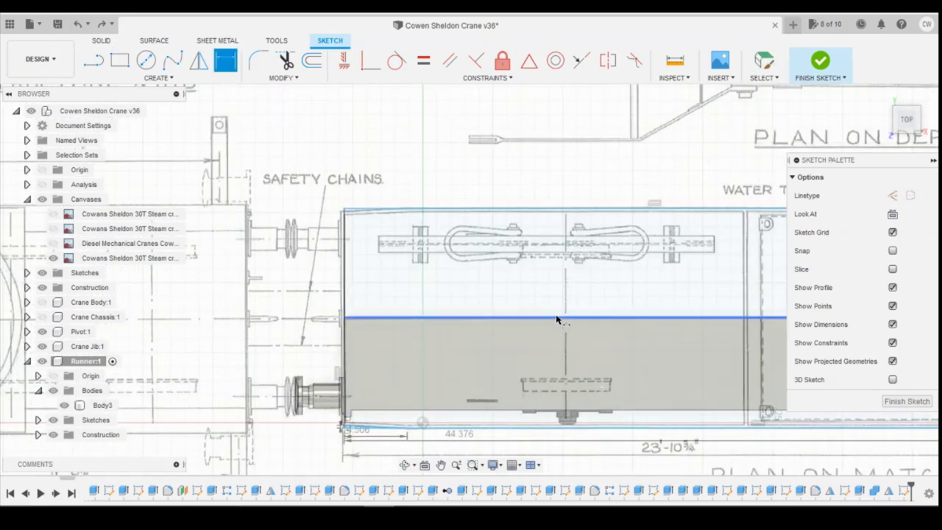
pyautogui.click(557, 318)
pyautogui.click(553, 428)
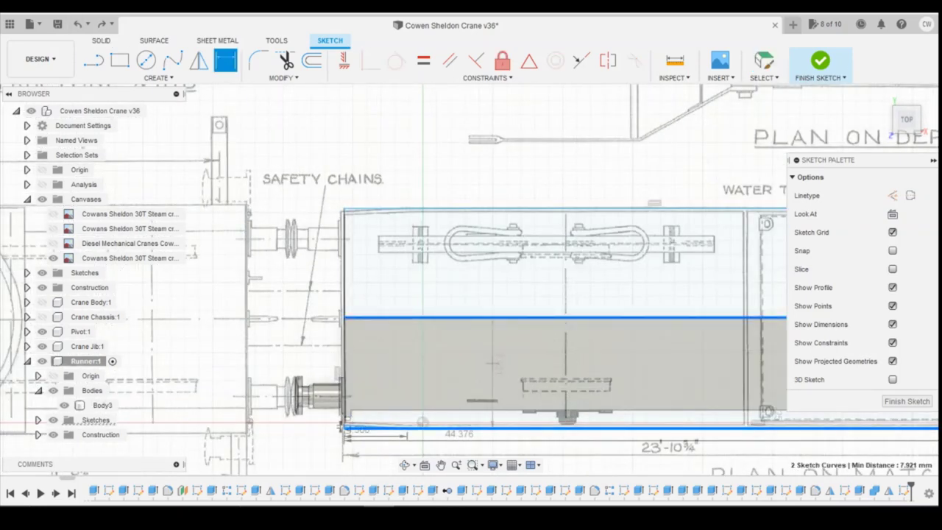
pyautogui.click(493, 364)
pyautogui.press('Return')
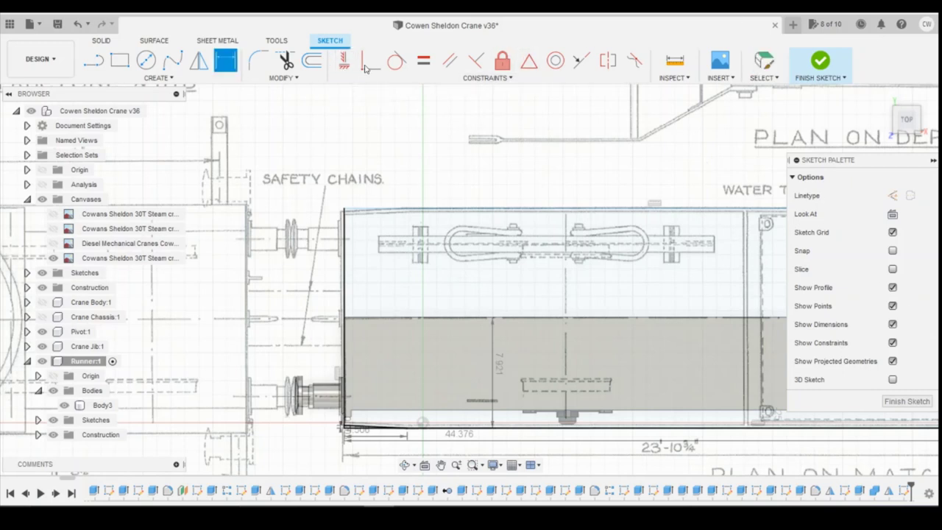
# Make the deck rectangle's far buffer-end corner coincident with the wagon body's corner on the centreline.
pyautogui.click(367, 65)
pyautogui.click(357, 213)
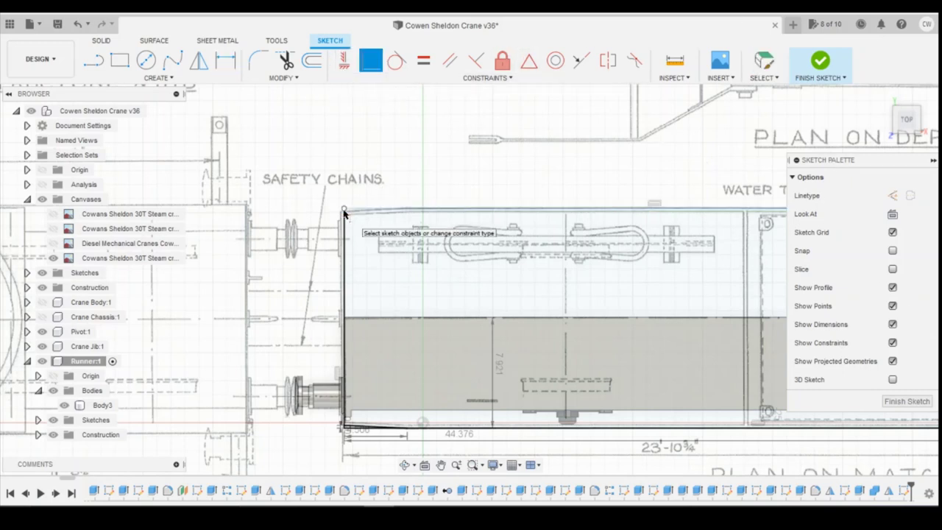
pyautogui.click(346, 321)
pyautogui.scroll(-3, 496, 295)
pyautogui.scroll(4, 547, 364)
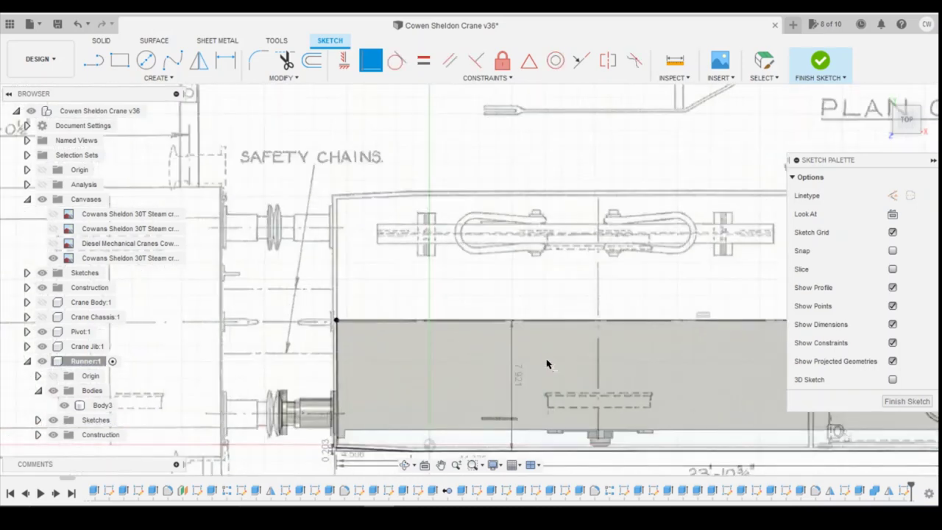
pyautogui.press('Escape')
# Start an upward extrusion of the two profiles inside the tapered deck outline, with a preliminary distance of 1 mm.
pyautogui.click(458, 379)
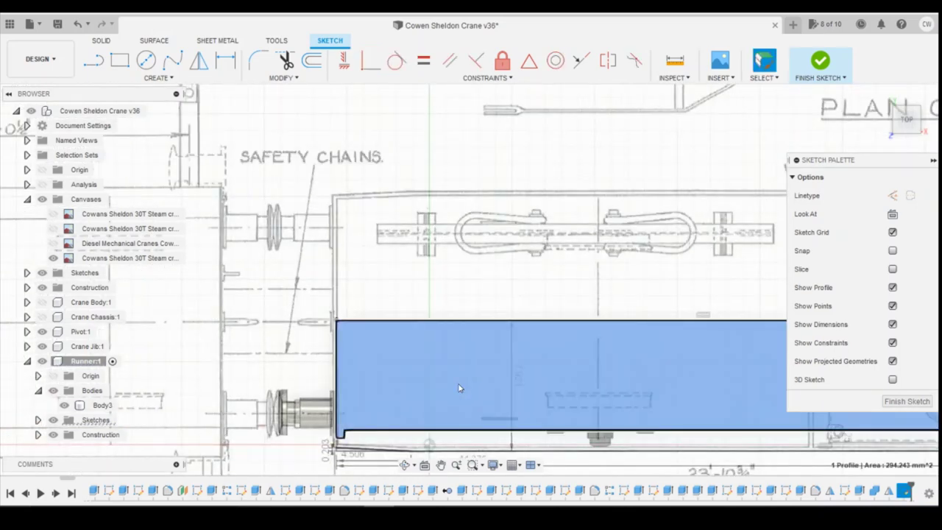
pyautogui.keyDown('shift'); pyautogui.click(463, 443); pyautogui.keyUp('shift')
pyautogui.rightClick(464, 444)
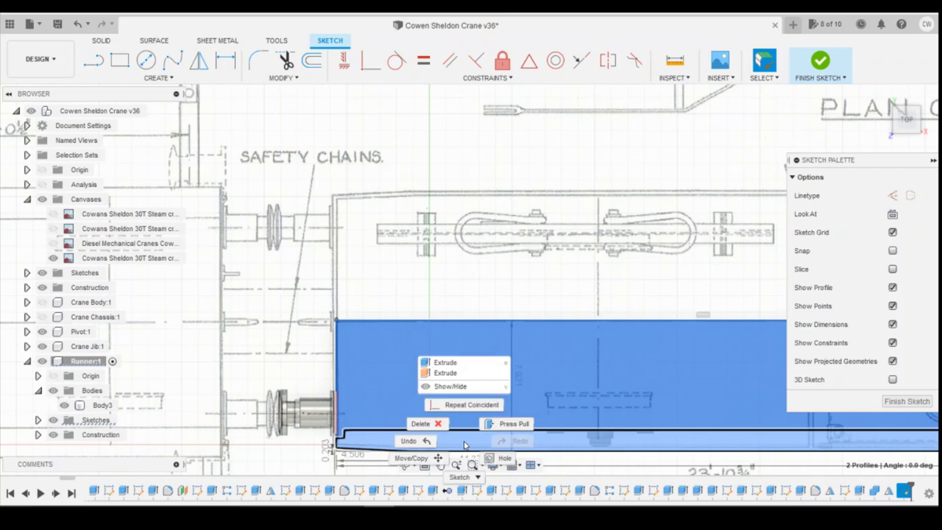
pyautogui.click(462, 363)
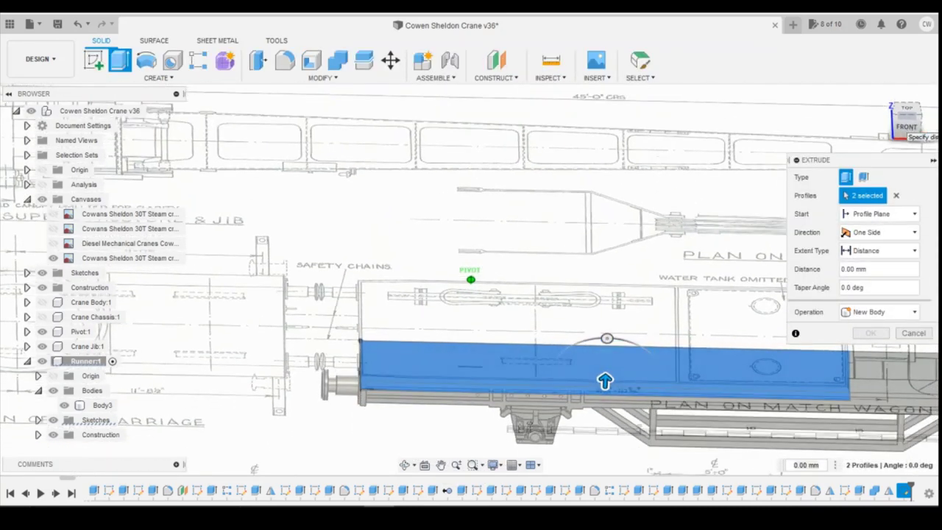
pyautogui.moveTo(603, 377); pyautogui.dragTo(604, 369)
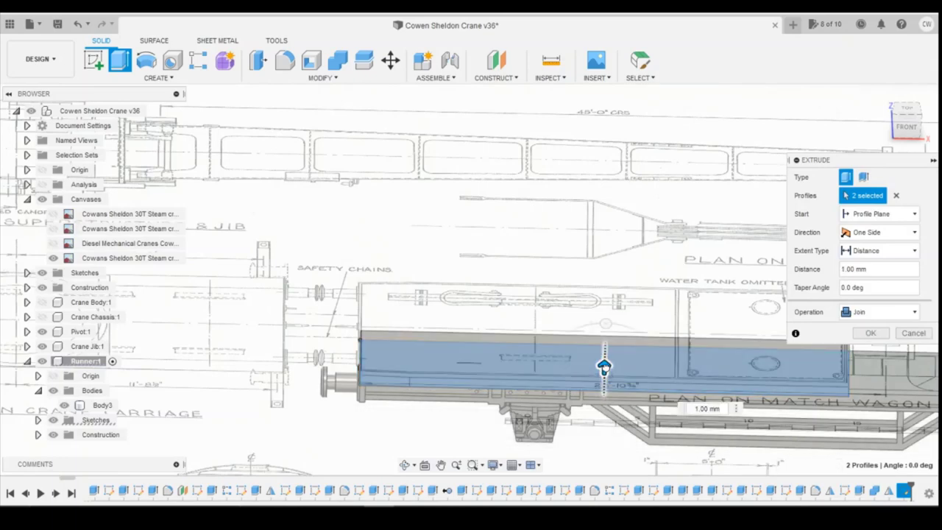
# Show the side elevation canvas in the front view and raise the deck extrusion distance to 2 mm.
pyautogui.click(907, 127)
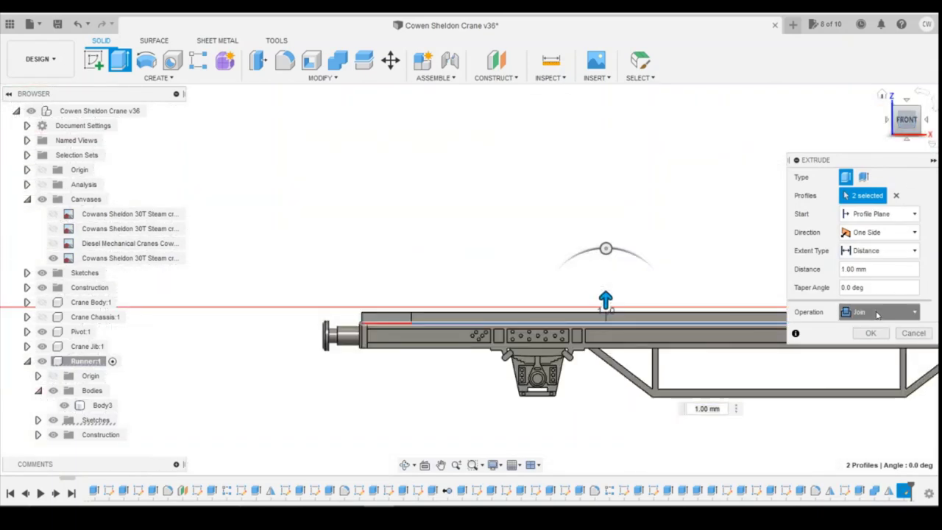
pyautogui.click(879, 312)
pyautogui.scroll(-2, 620, 315)
pyautogui.scroll(3, 619, 294)
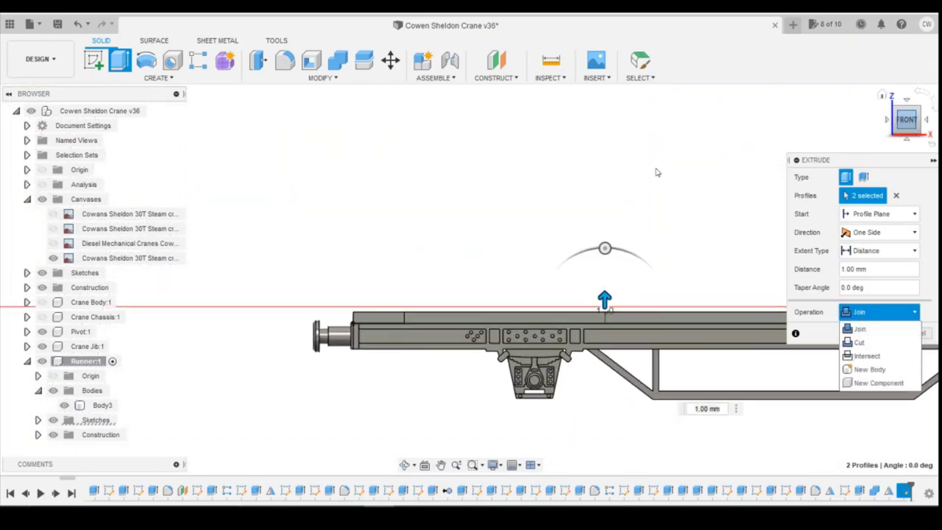
pyautogui.click(53, 214)
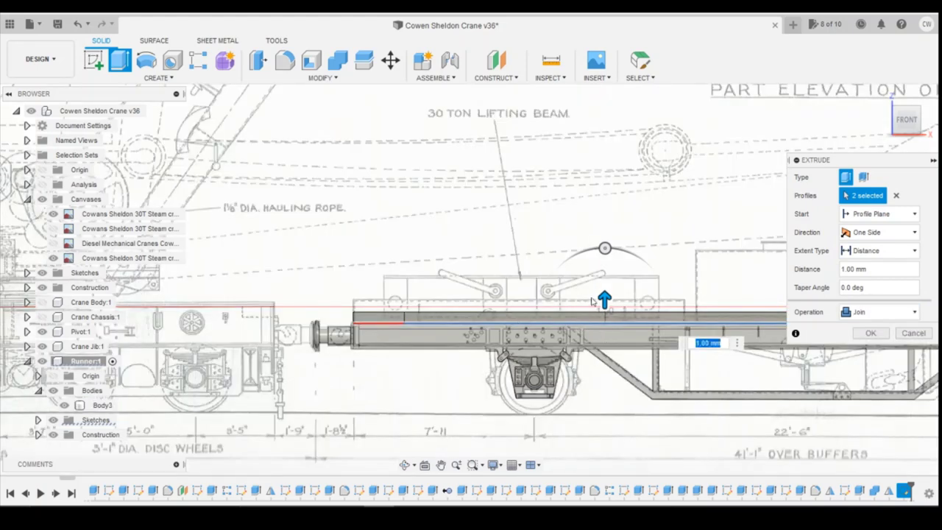
pyautogui.moveTo(604, 298); pyautogui.dragTo(604, 287)
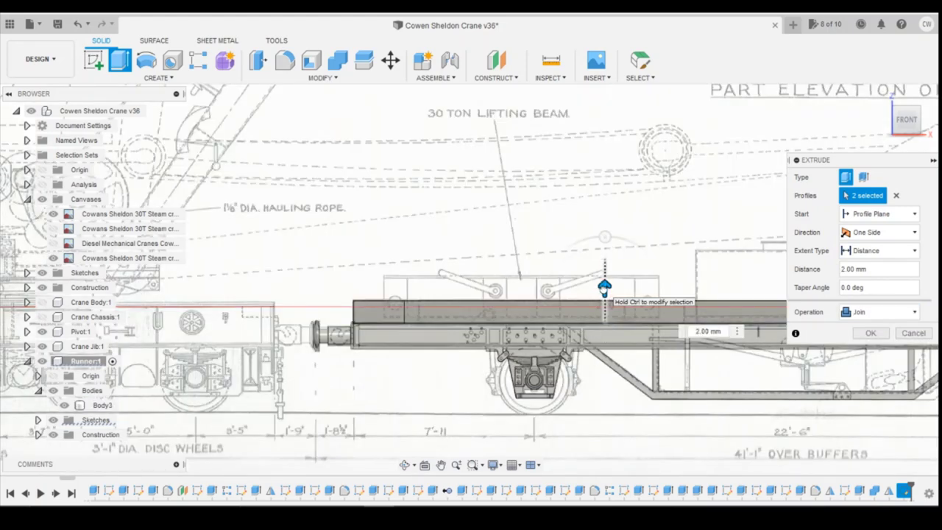
# Complete the raised deck extrusion as a new body.
pyautogui.scroll(-1, 384, 402)
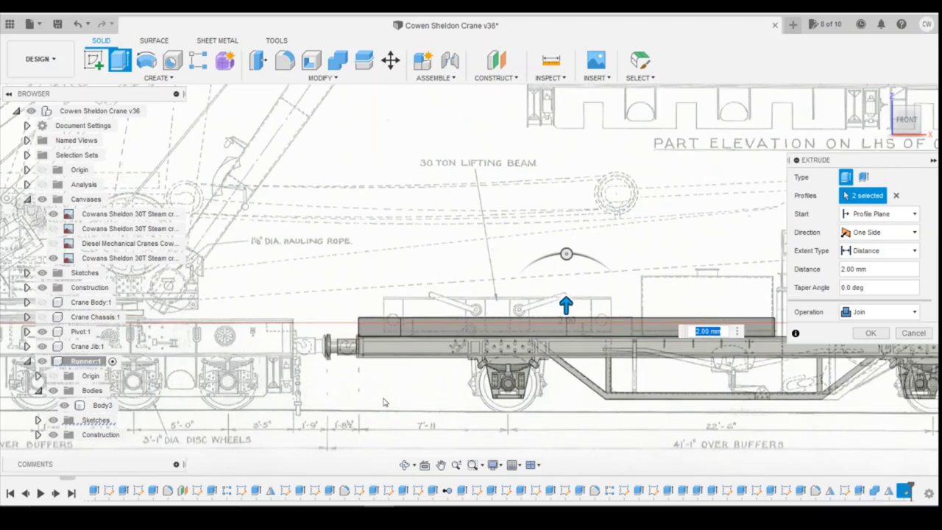
pyautogui.scroll(2, 663, 309)
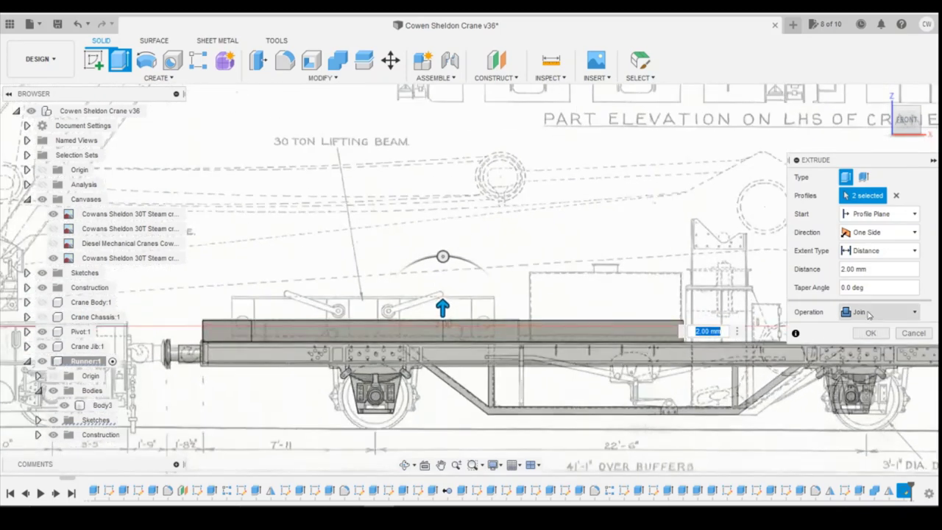
pyautogui.click(876, 312)
pyautogui.click(871, 370)
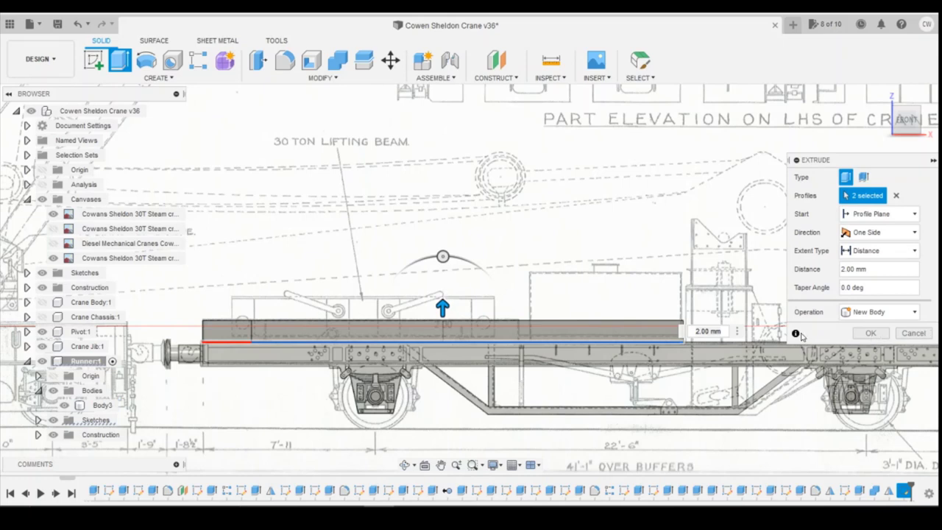
pyautogui.click(871, 333)
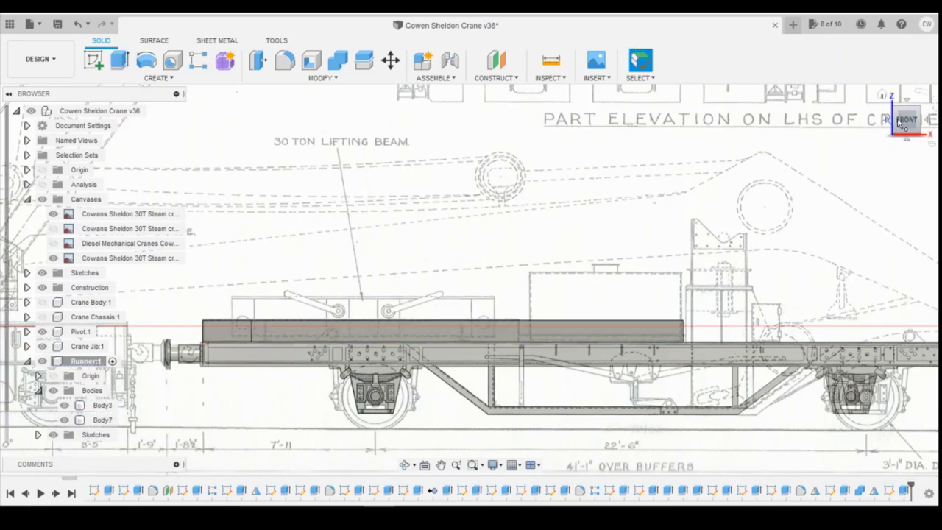
# Hide all the reference drawing canvases so that only the wagon model is shown.
pyautogui.moveTo(898, 122)
pyautogui.mouseDown()
pyautogui.moveTo(895, 154)
pyautogui.moveTo(898, 137)
pyautogui.mouseUp()
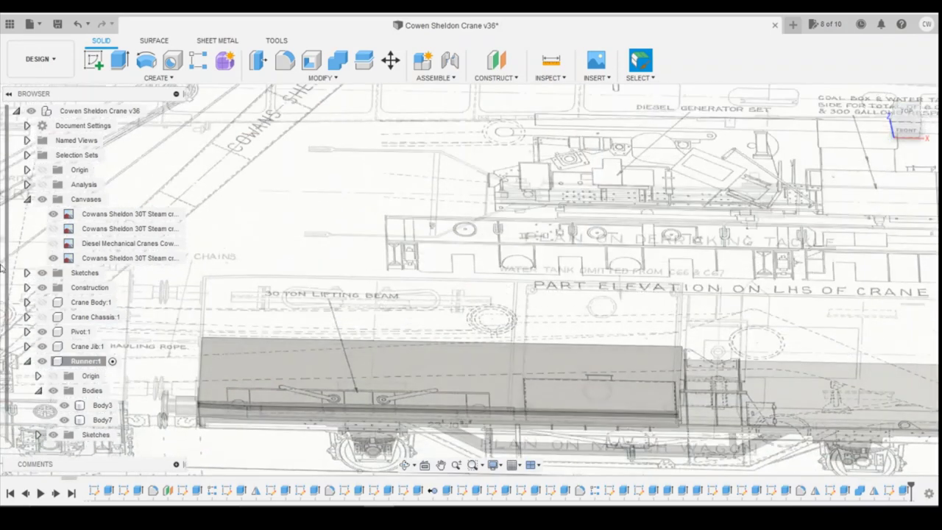
pyautogui.click(53, 228)
pyautogui.click(53, 214)
pyautogui.click(53, 258)
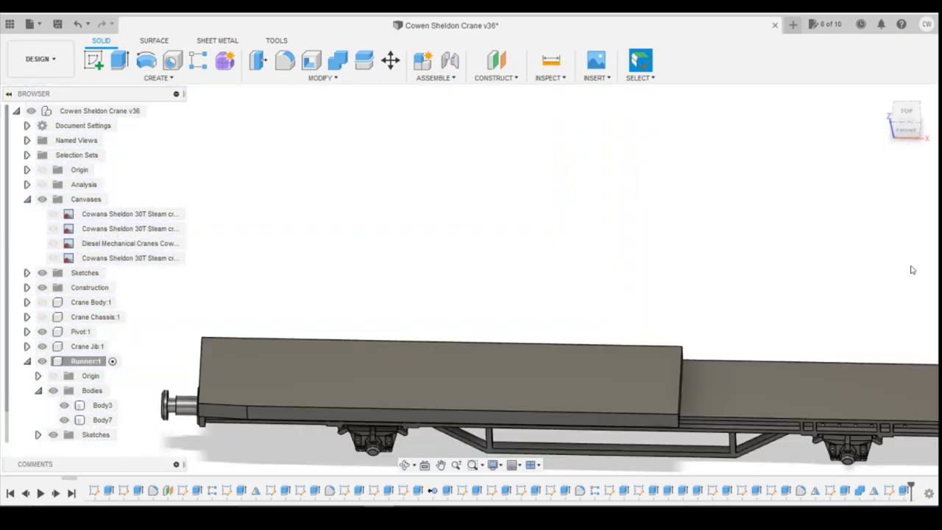
# Shell the new deck body inward from its upper face with a 0.75 mm wall thickness.
pyautogui.click(907, 112)
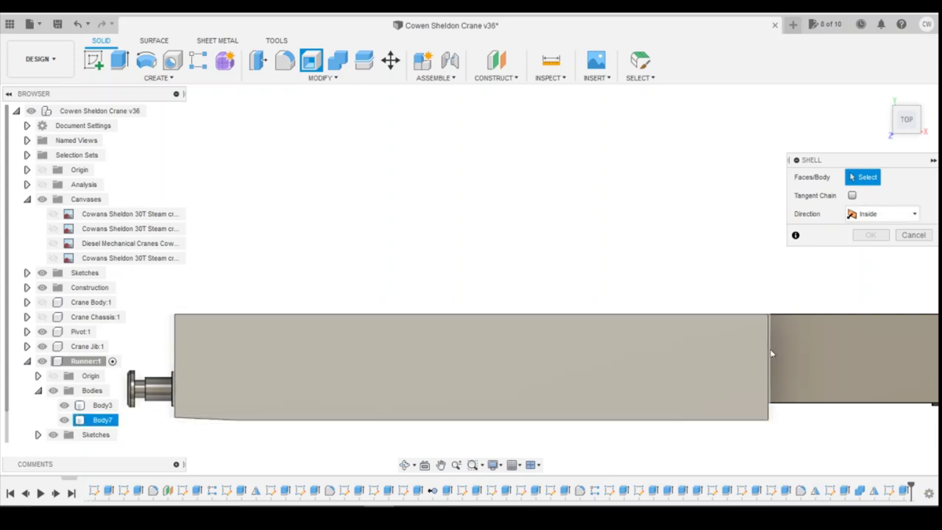
pyautogui.click(510, 366)
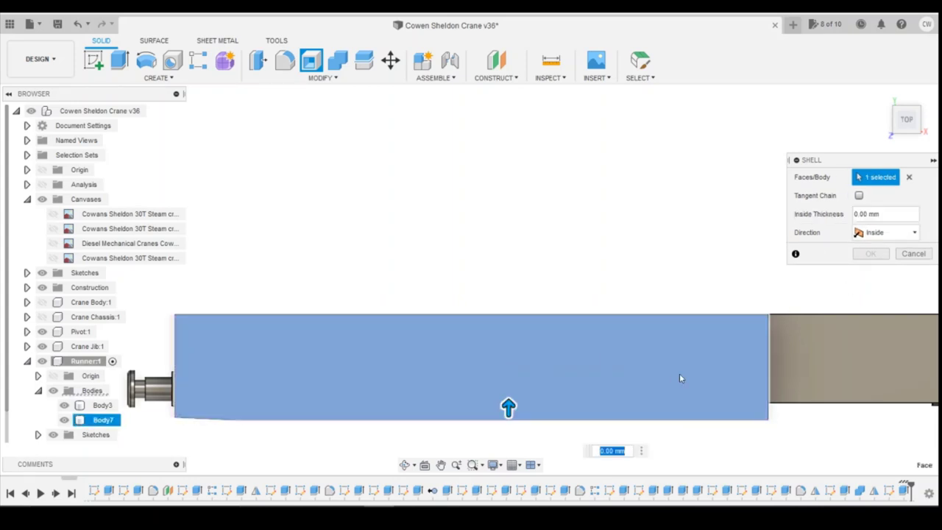
pyautogui.moveTo(513, 401); pyautogui.dragTo(510, 393)
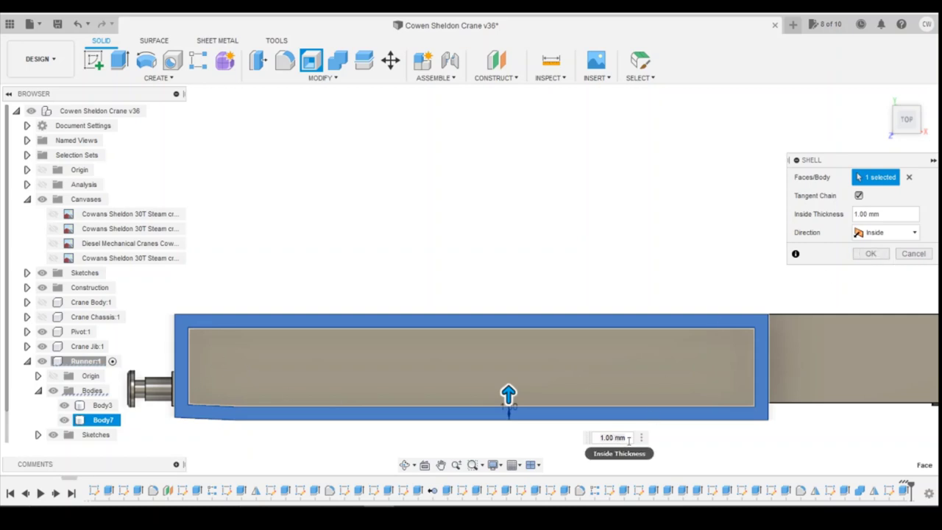
pyautogui.moveTo(629, 440); pyautogui.dragTo(578, 440)
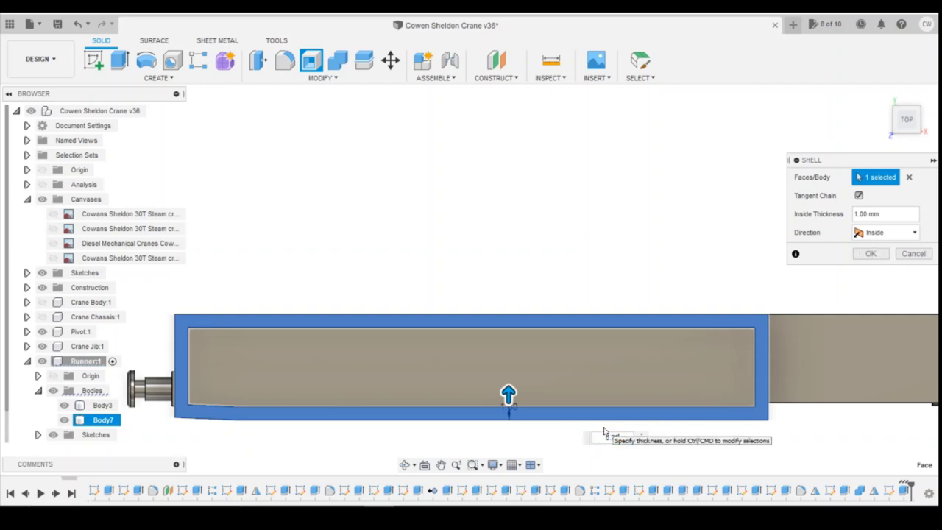
pyautogui.write('0.75')
pyautogui.press('Return')
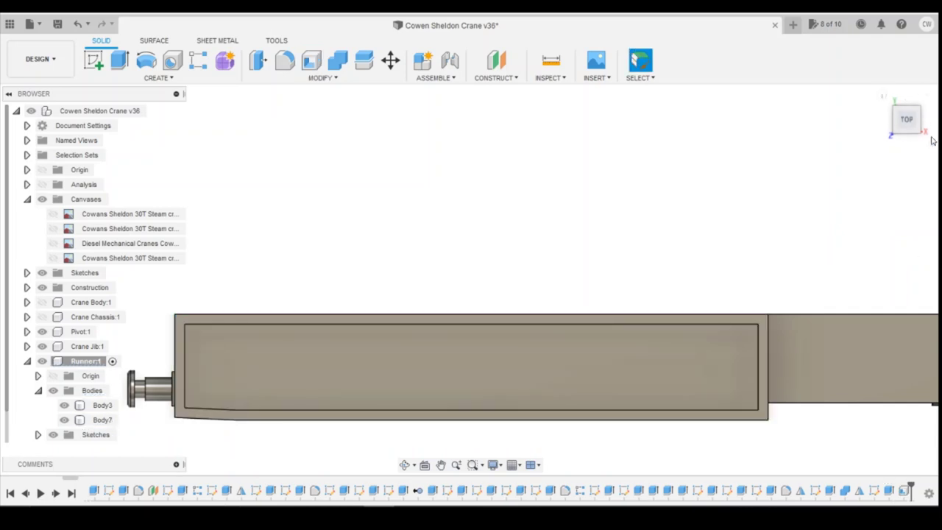
pyautogui.click(910, 133)
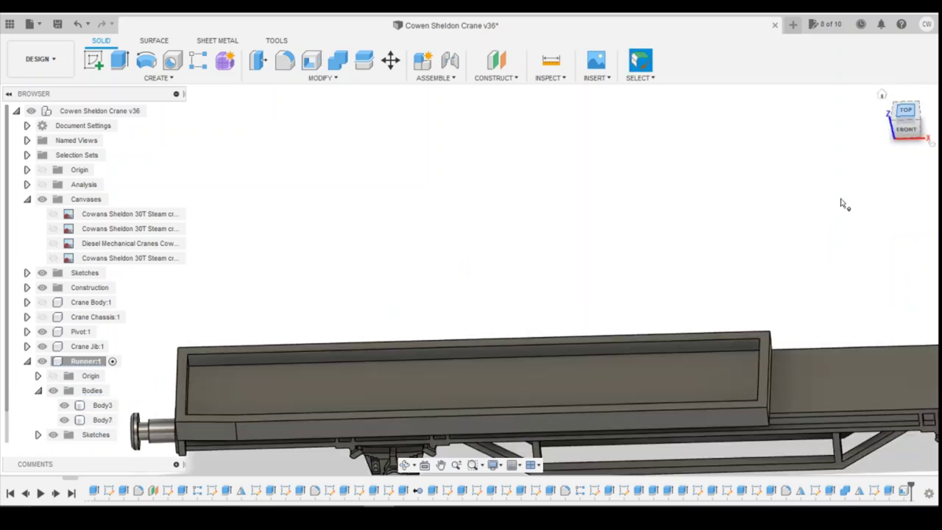
# Cut away the long inner side wall of the shelled deck body by extruding its inside face through the wall.
pyautogui.click(651, 352)
pyautogui.rightClick(651, 352)
pyautogui.click(662, 176)
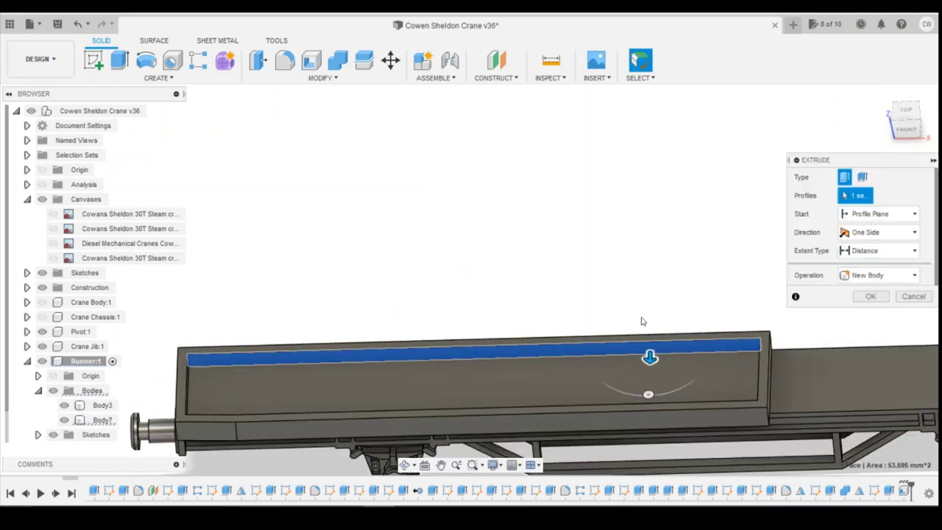
pyautogui.moveTo(650, 358); pyautogui.dragTo(654, 243)
pyautogui.click(883, 354)
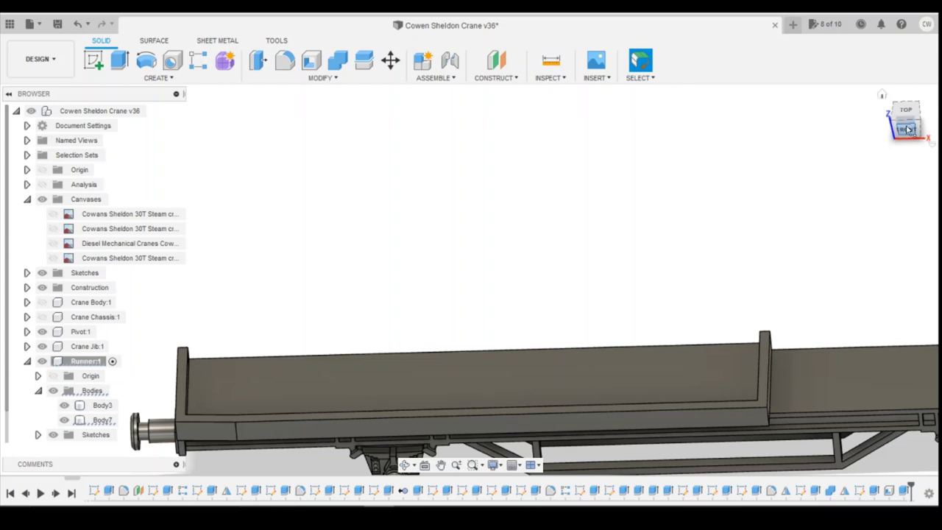
pyautogui.moveTo(907, 129); pyautogui.dragTo(831, 173)
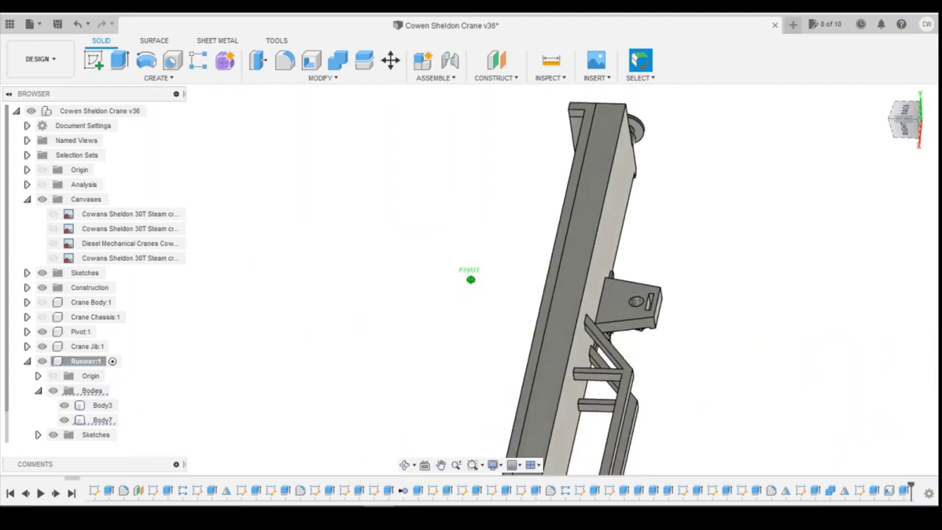
pyautogui.click(909, 121)
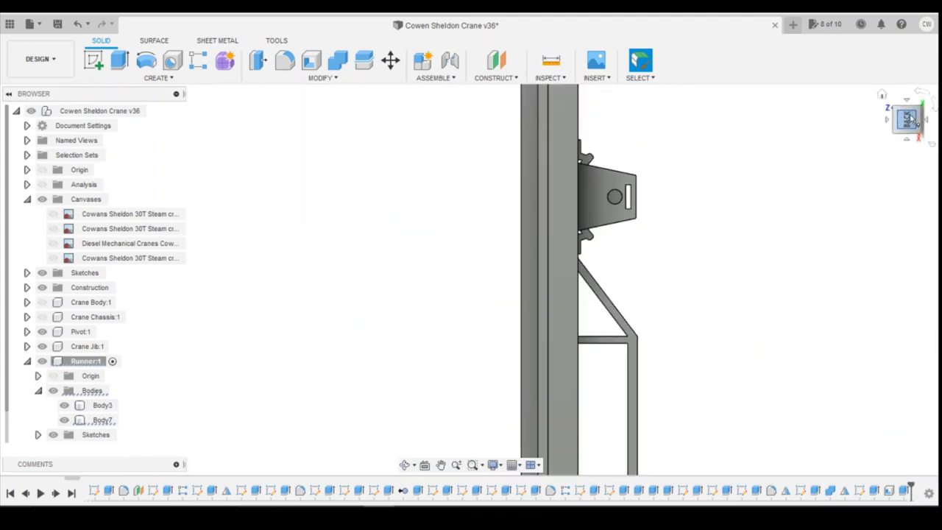
pyautogui.click(923, 94)
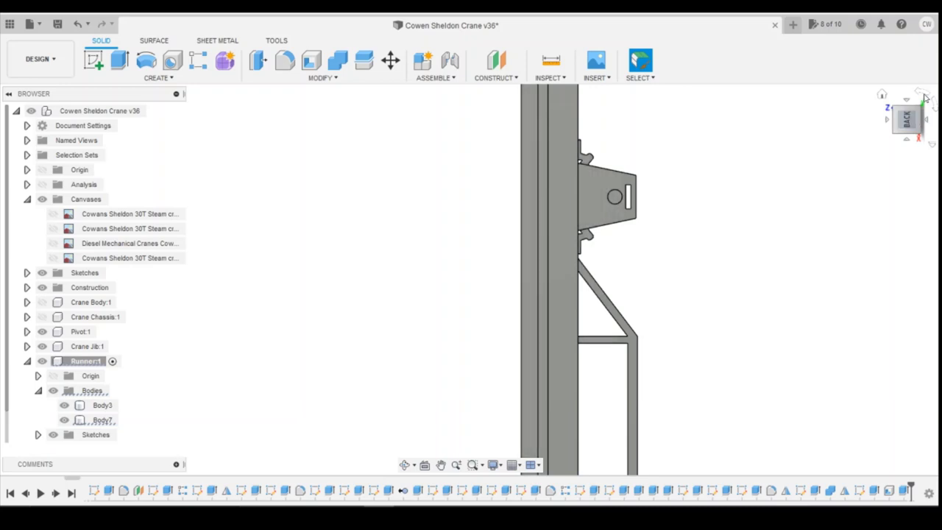
pyautogui.click(924, 94)
pyautogui.click(924, 94)
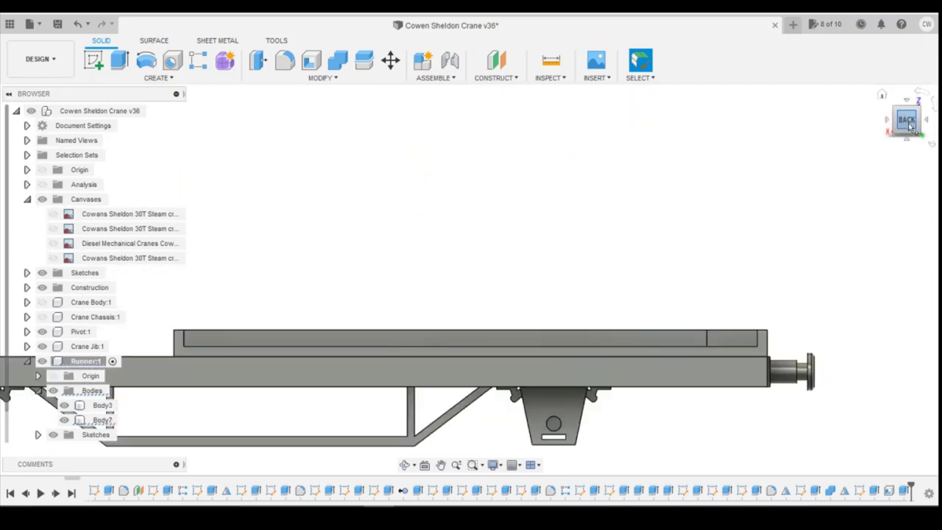
pyautogui.moveTo(909, 125); pyautogui.dragTo(910, 149)
pyautogui.rightClick(600, 298)
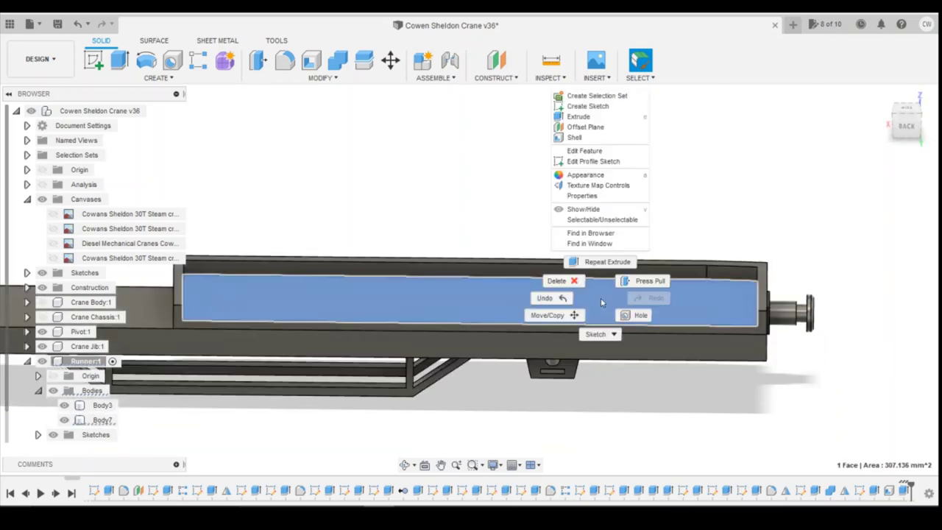
pyautogui.click(593, 117)
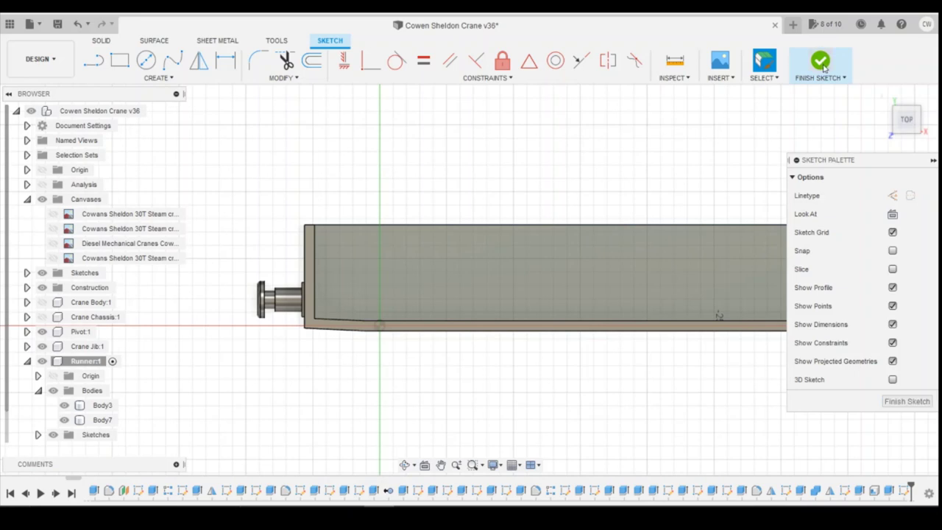
pyautogui.click(822, 65)
pyautogui.rightClick(904, 491)
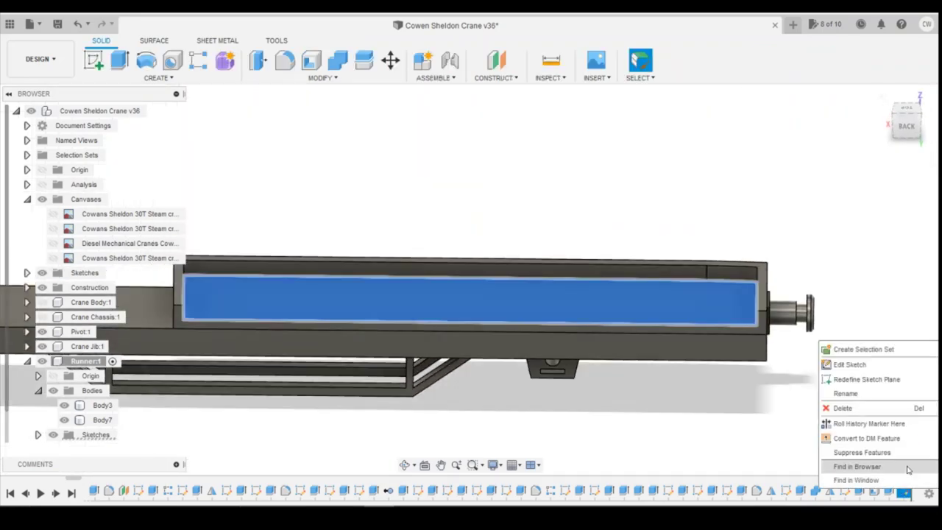
pyautogui.click(868, 407)
# Extrude the deck's inner floor face downward as a cut with a distance of -0.75 mm.
pyautogui.rightClick(540, 312)
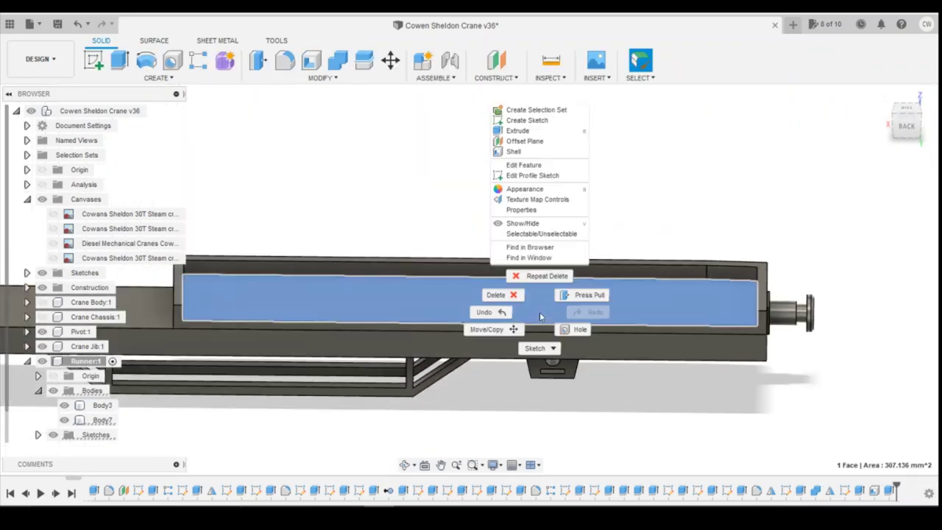
pyautogui.click(544, 138)
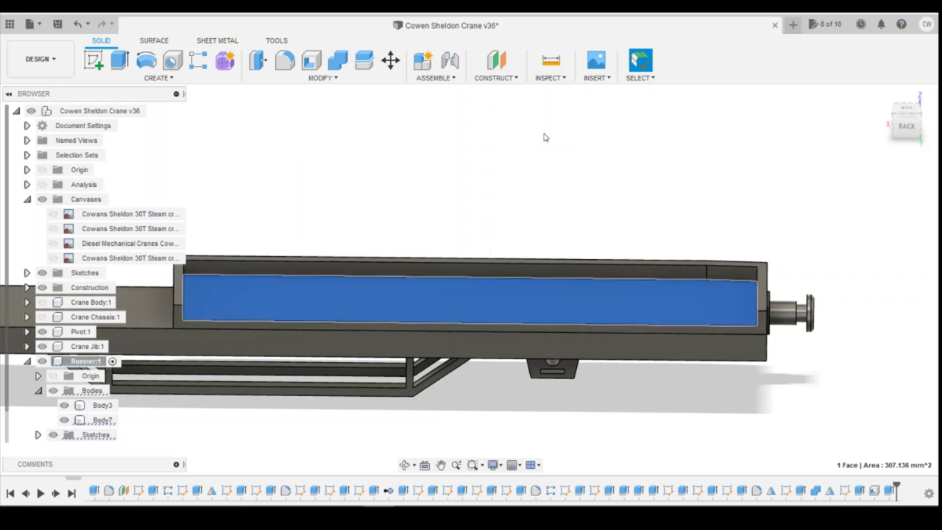
pyautogui.scroll(-2, 667, 353)
pyautogui.moveTo(570, 311); pyautogui.dragTo(569, 318)
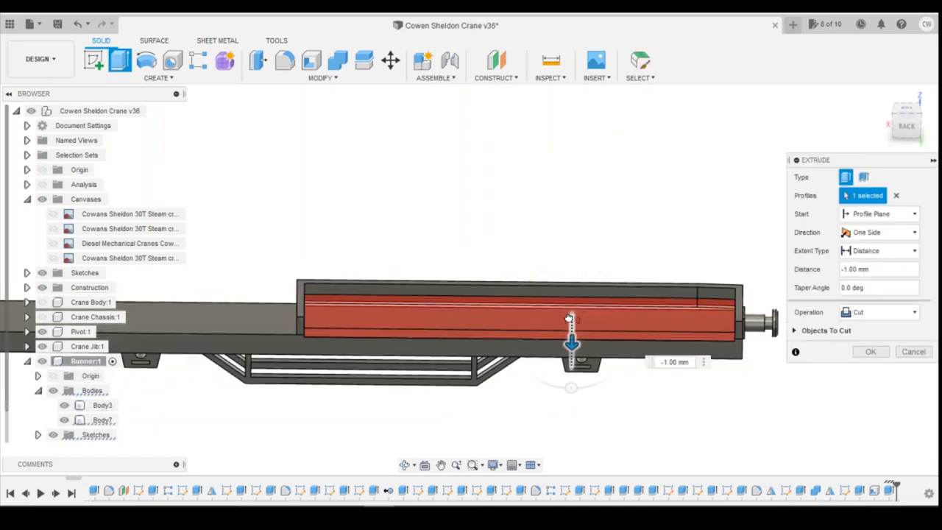
pyautogui.write('-0.75')
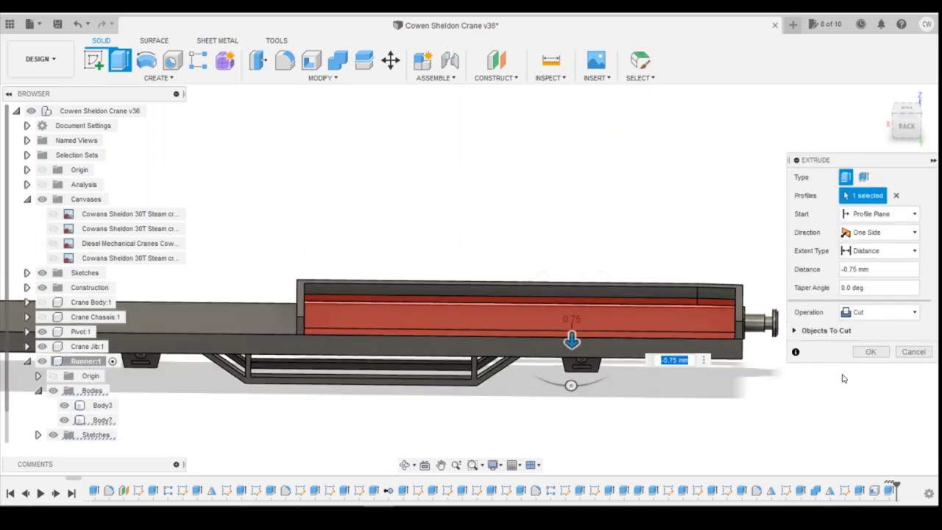
pyautogui.click(872, 353)
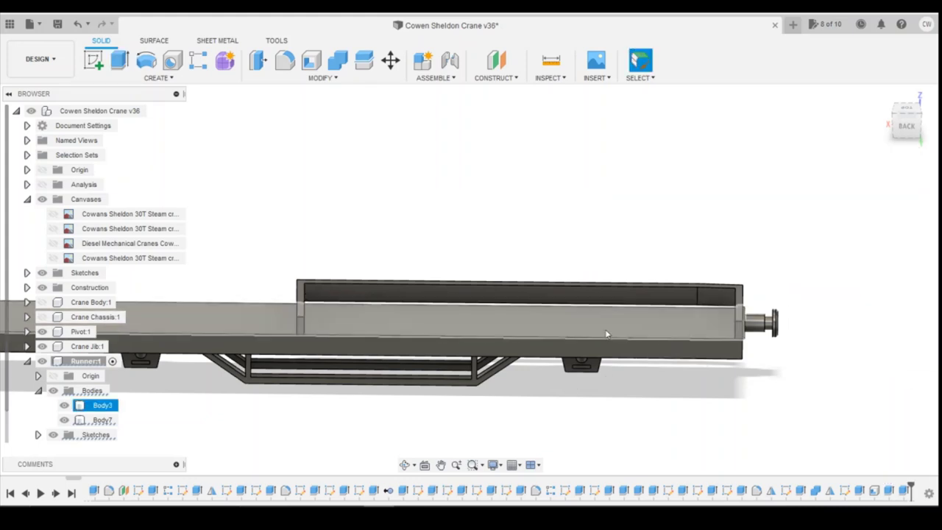
# Edit the deck floor cut and reduce its depth so a thin floor remains inside the raised walls.
pyautogui.moveTo(911, 129)
pyautogui.mouseDown()
pyautogui.moveTo(906, 152)
pyautogui.moveTo(910, 144)
pyautogui.mouseUp()
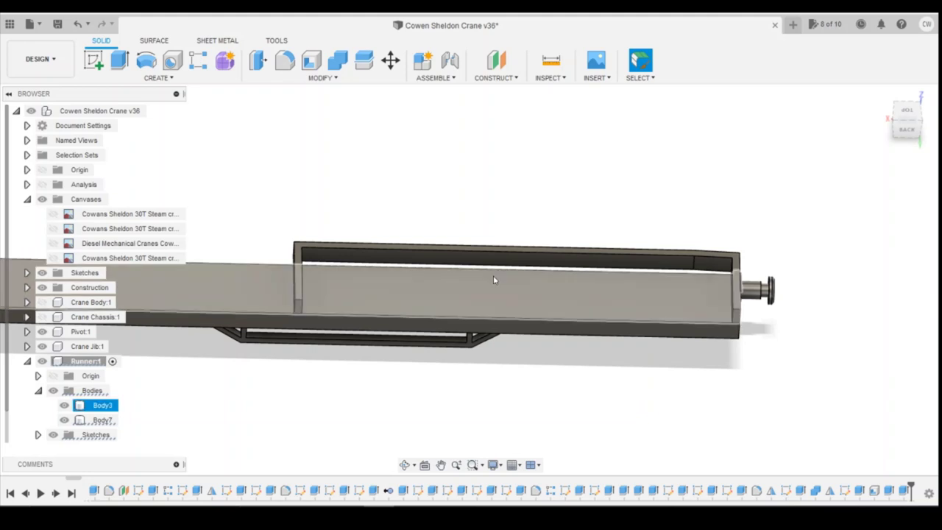
pyautogui.rightClick(904, 491)
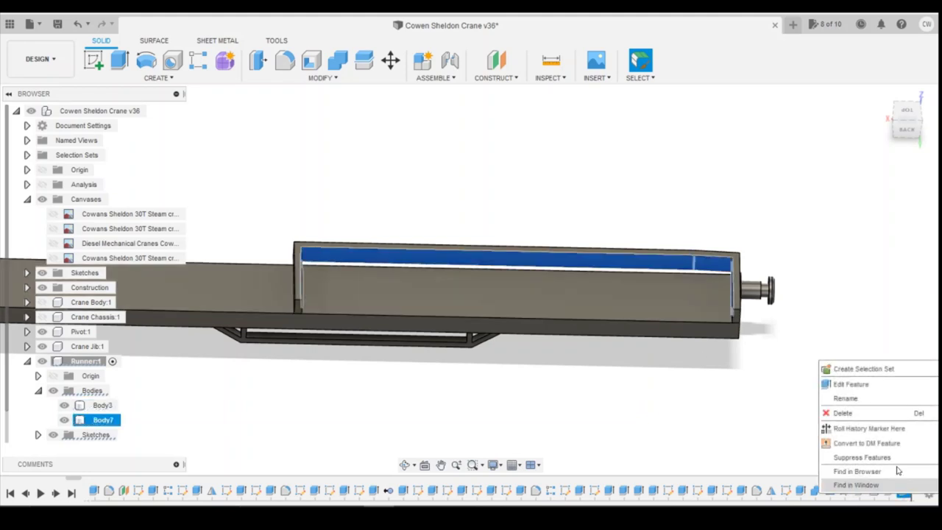
pyautogui.click(854, 382)
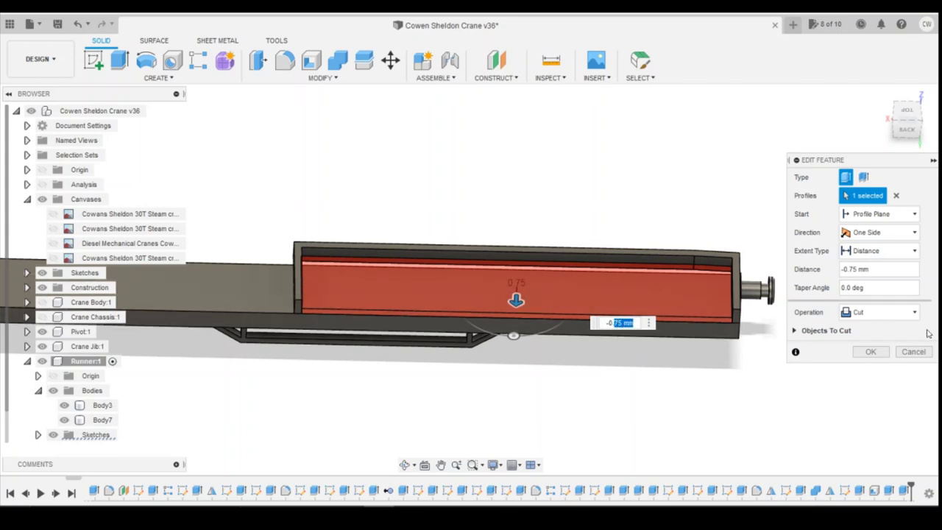
pyautogui.press('Return')
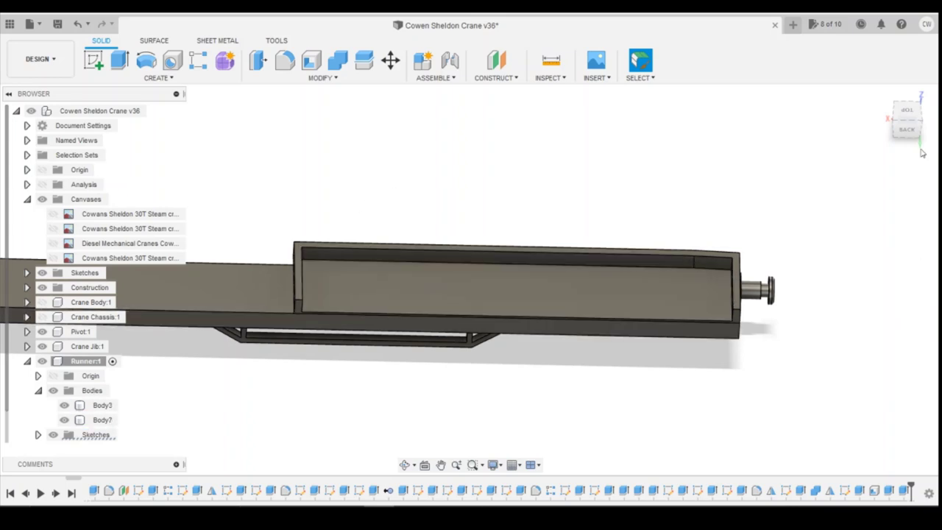
# Examine the wagon with its open raised deck from several sides and compare it with the crane photo in the photo viewer.
pyautogui.moveTo(901, 126); pyautogui.dragTo(868, 127)
pyautogui.keyDown('shift'); pyautogui.moveTo(471, 280); pyautogui.dragTo(534, 258, button='middle'); pyautogui.keyUp('shift')
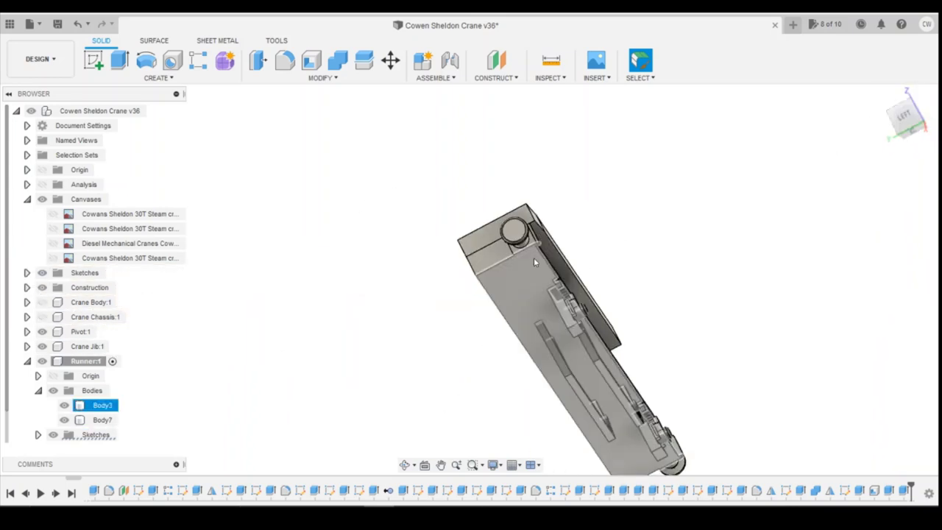
pyautogui.moveTo(917, 113); pyautogui.dragTo(886, 118)
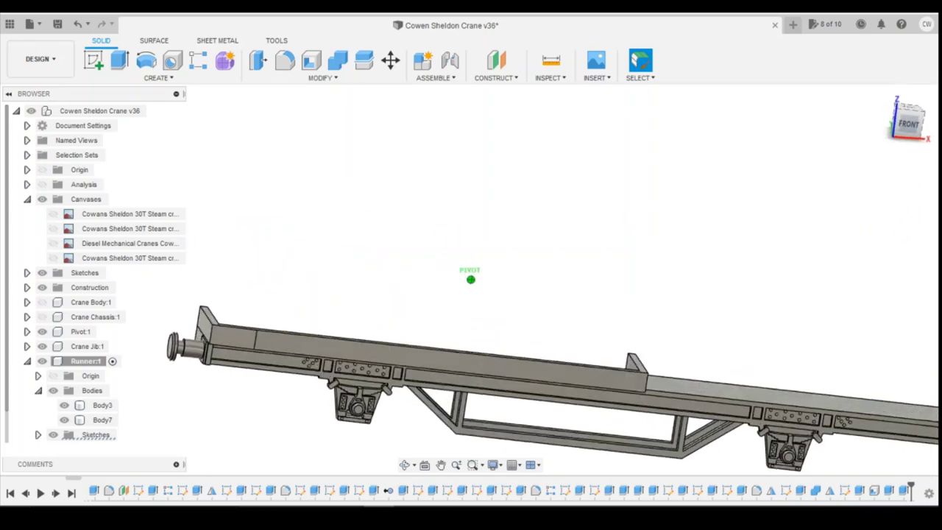
pyautogui.click(906, 118)
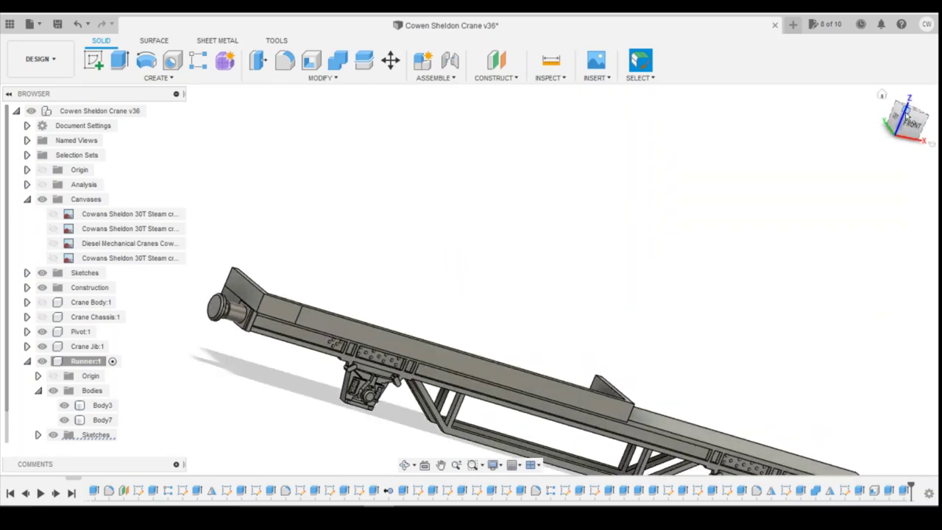
pyautogui.click(882, 96)
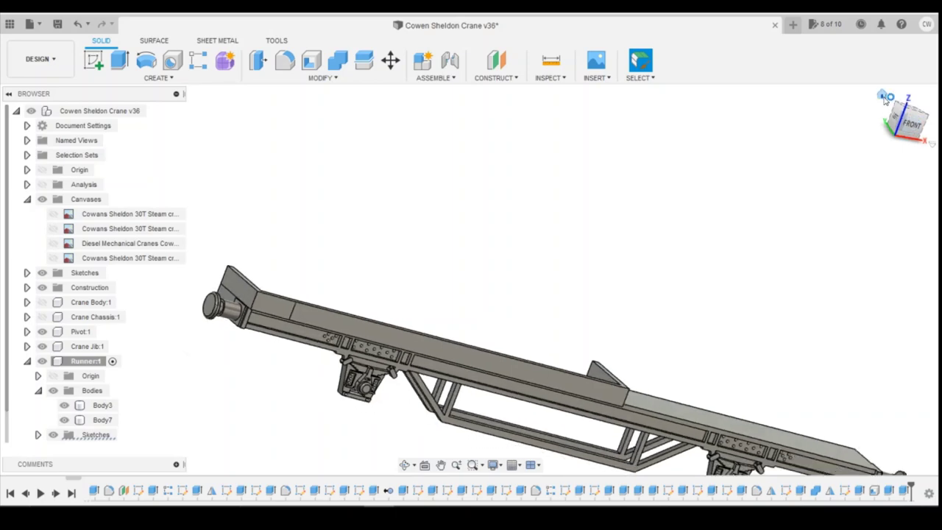
pyautogui.scroll(2, 519, 267)
pyautogui.scroll(-3, 505, 294)
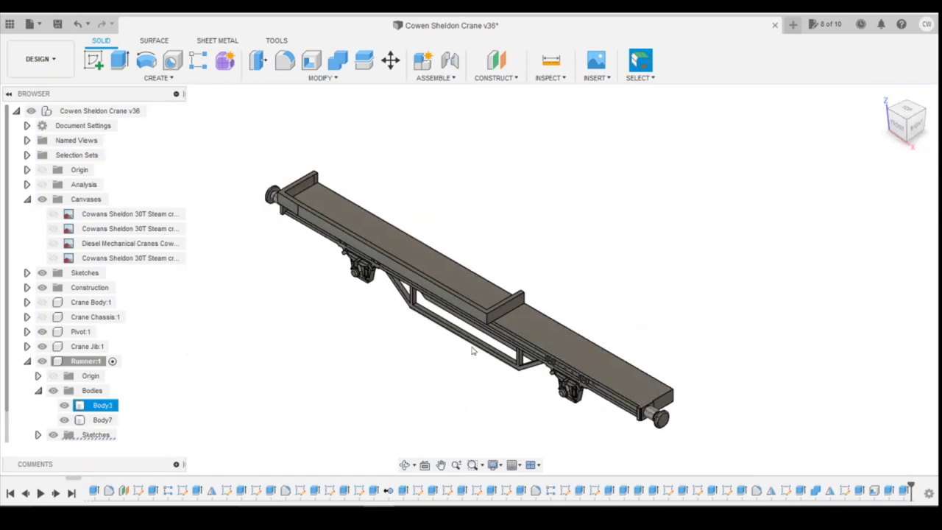
pyautogui.hotkey('alt', 'Tab')
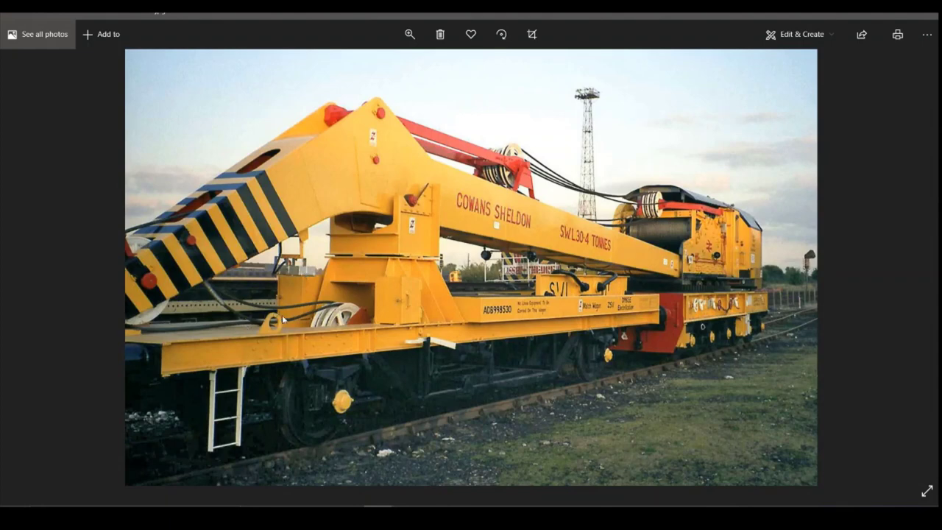
pyautogui.hotkey('alt', 'Tab')
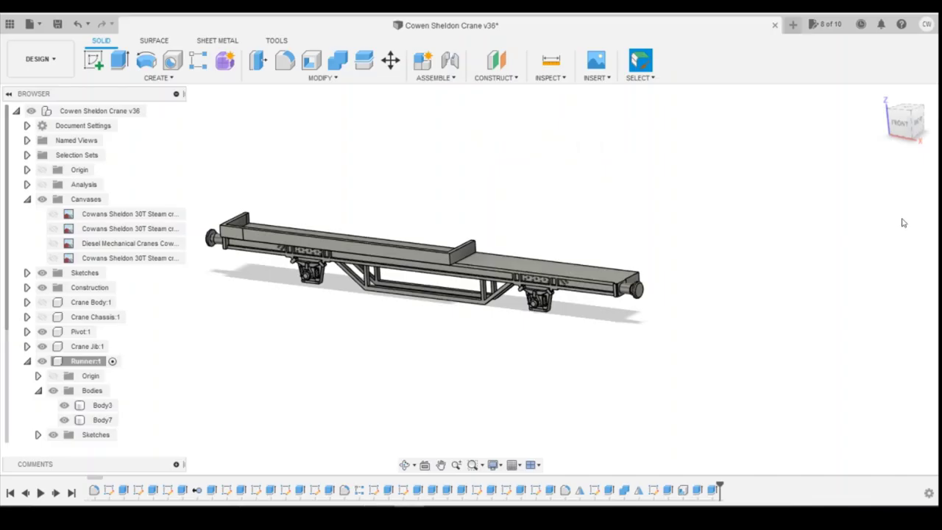
# Show the Runner component's construction plane Plane4 and start a new sketch on it.
pyautogui.scroll(5, 619, 291)
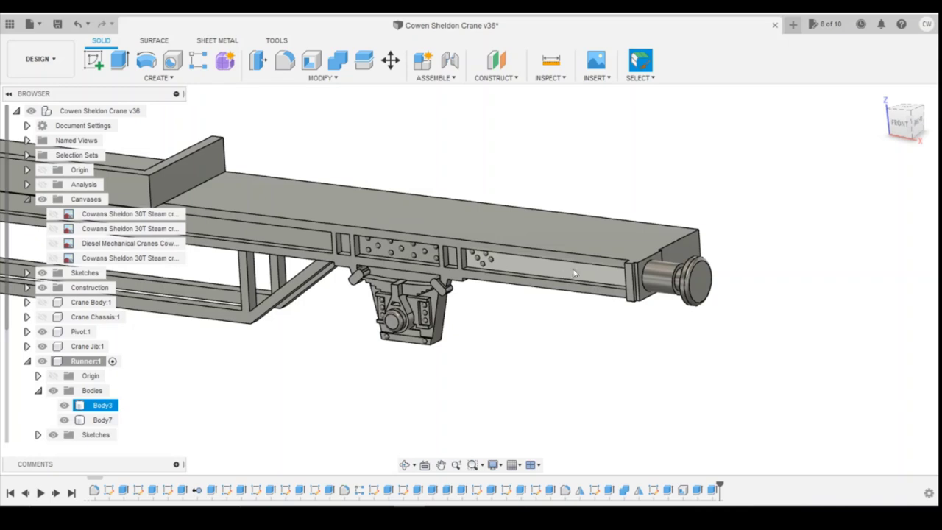
pyautogui.scroll(-2, 566, 294)
pyautogui.scroll(-3, 93, 401)
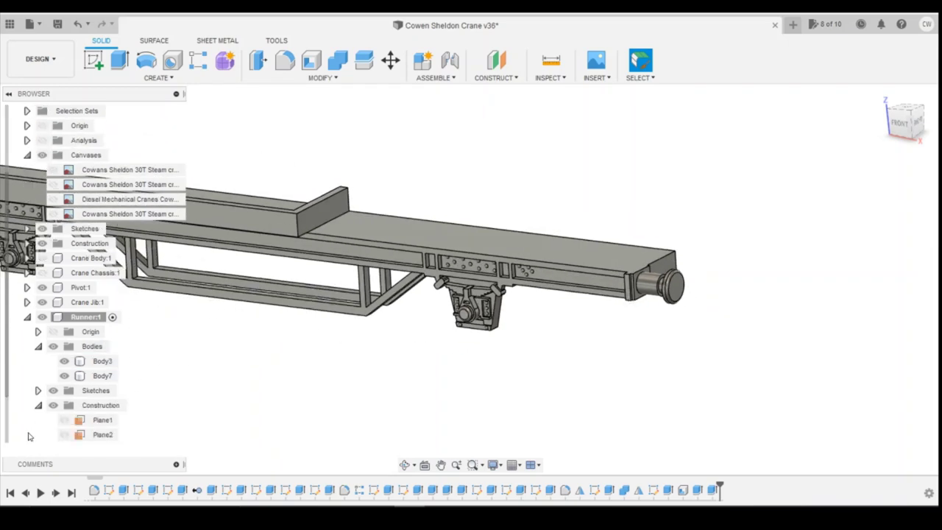
pyautogui.click(103, 434)
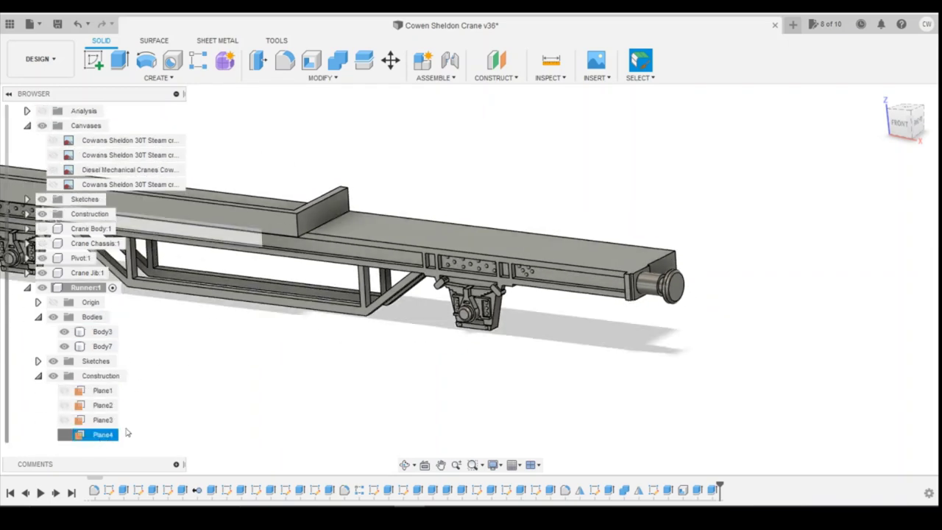
pyautogui.press('Escape')
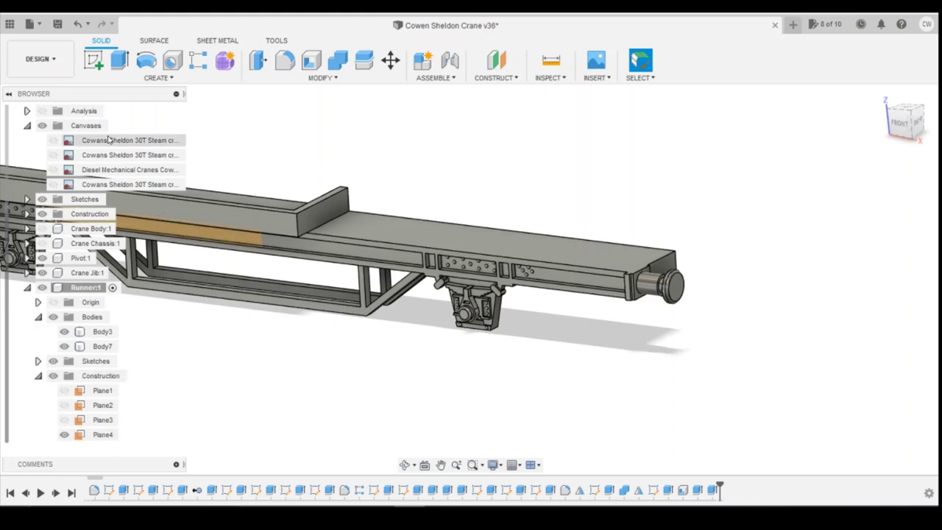
pyautogui.click(93, 60)
pyautogui.click(249, 241)
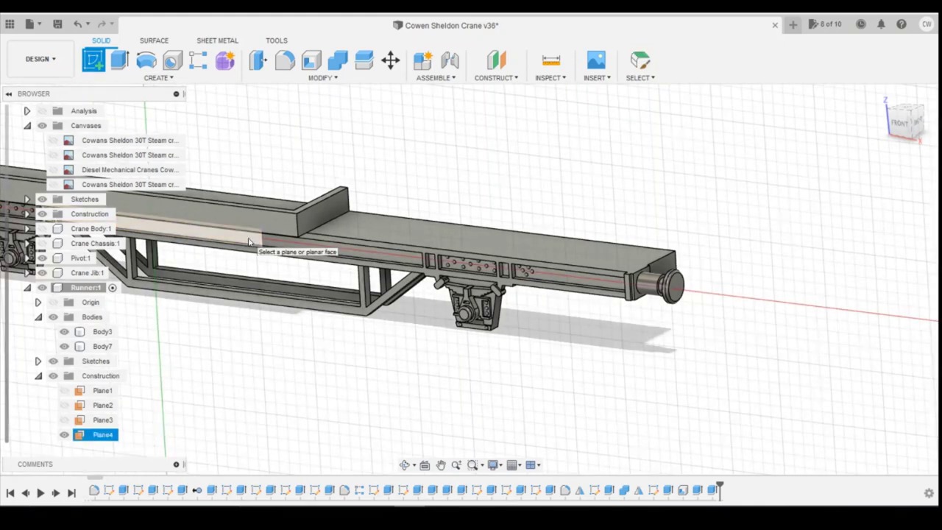
pyautogui.click(249, 242)
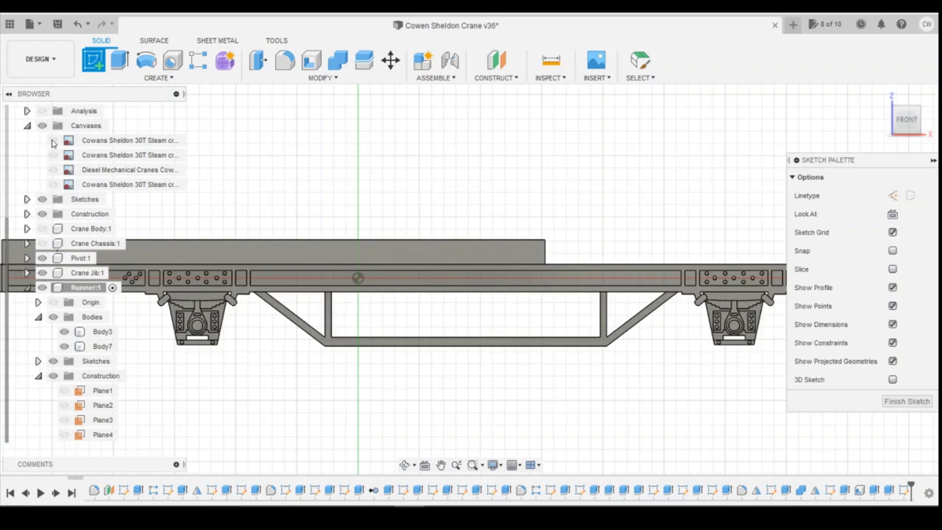
# Show the side-elevation canvas and sketch two concentric circles, 0.8 mm and 1.2 mm in diameter, over the deck-top lug's eye.
pyautogui.scroll(-4, 274, 274)
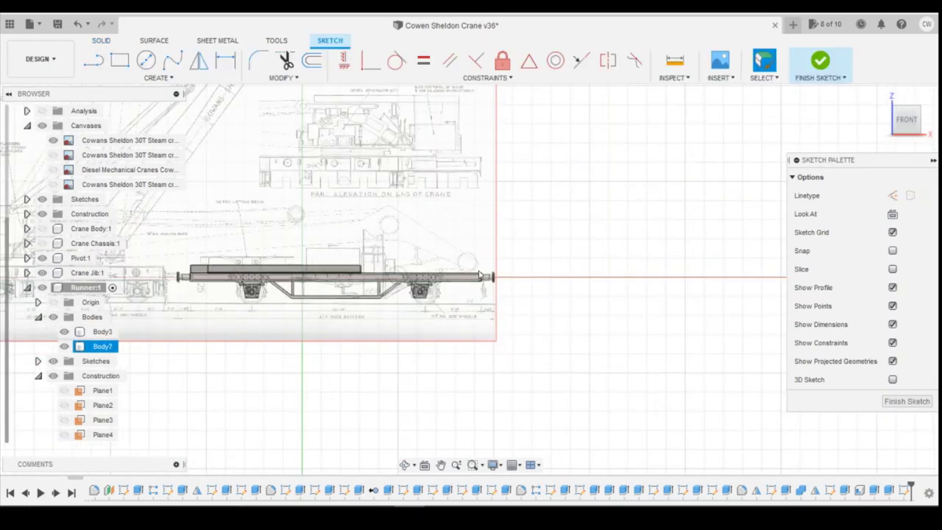
pyautogui.scroll(6, 363, 273)
pyautogui.scroll(2, 365, 257)
pyautogui.click(146, 61)
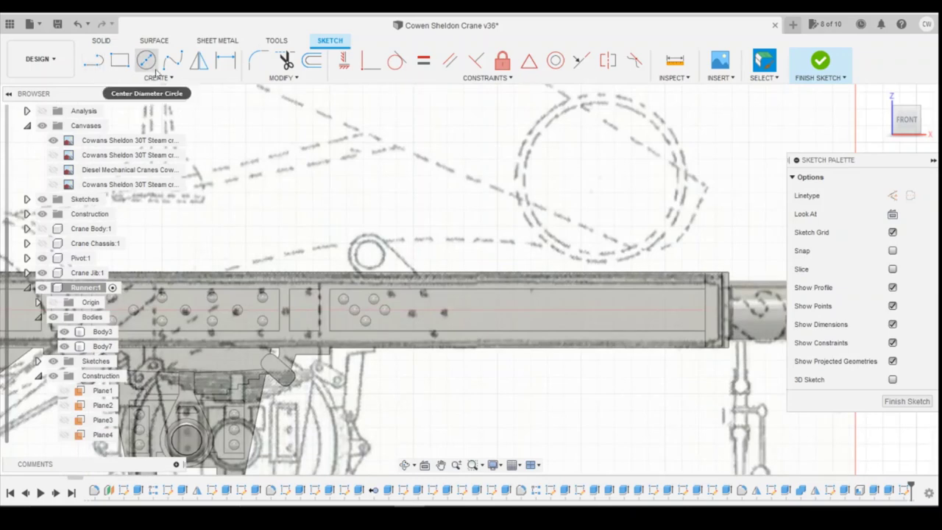
pyautogui.scroll(2, 369, 262)
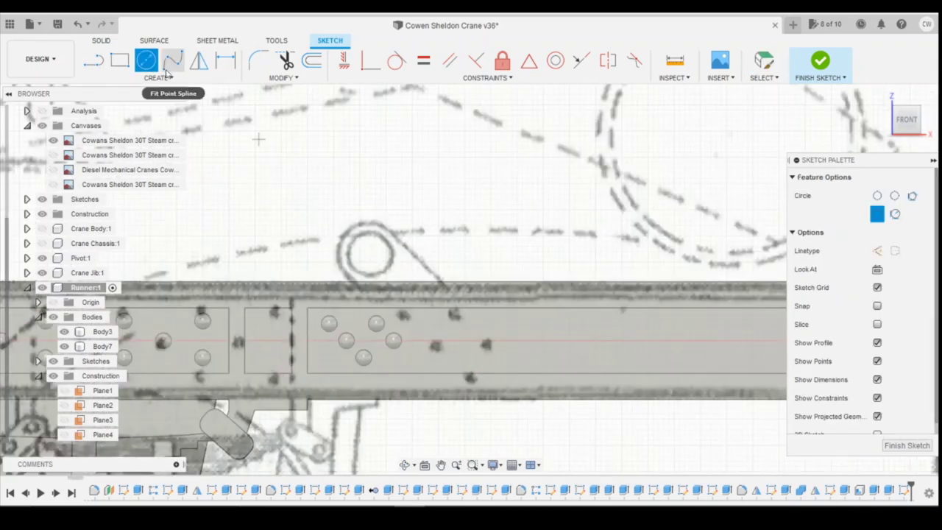
pyautogui.click(371, 255)
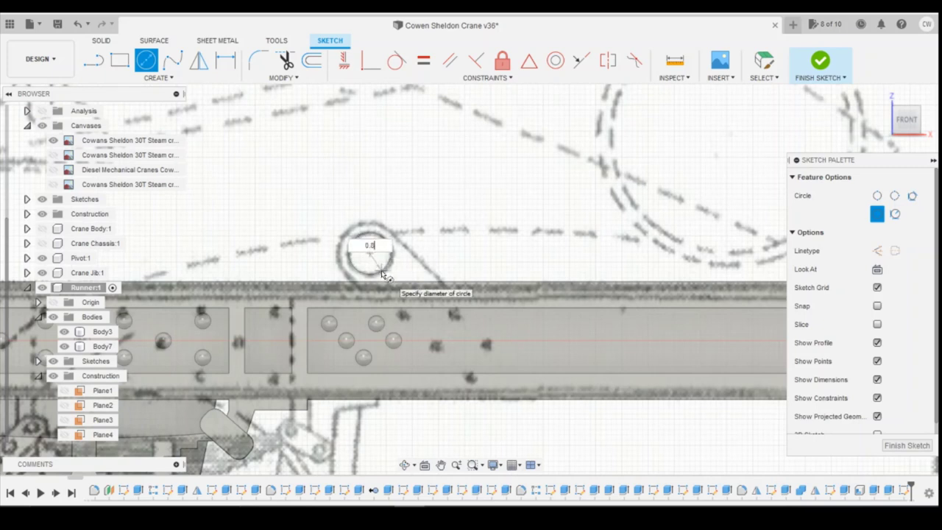
pyautogui.click(383, 274)
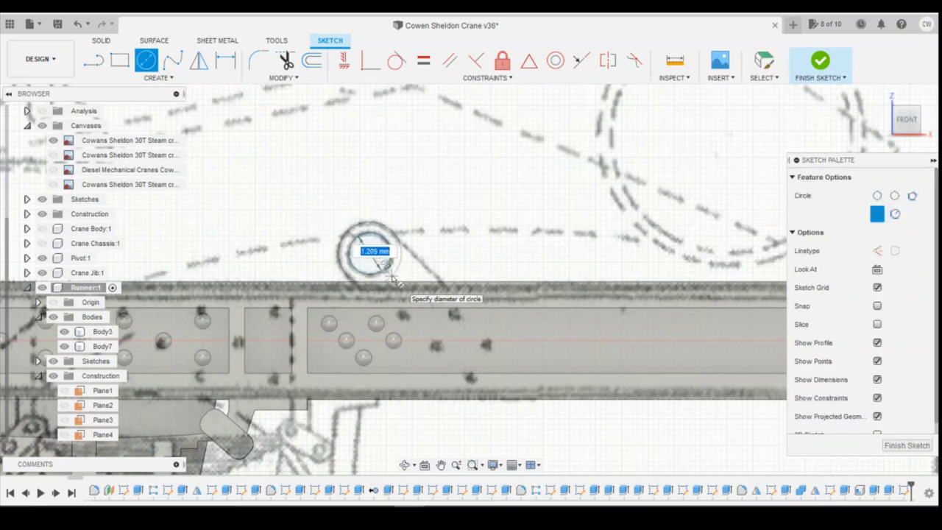
pyautogui.write('1')
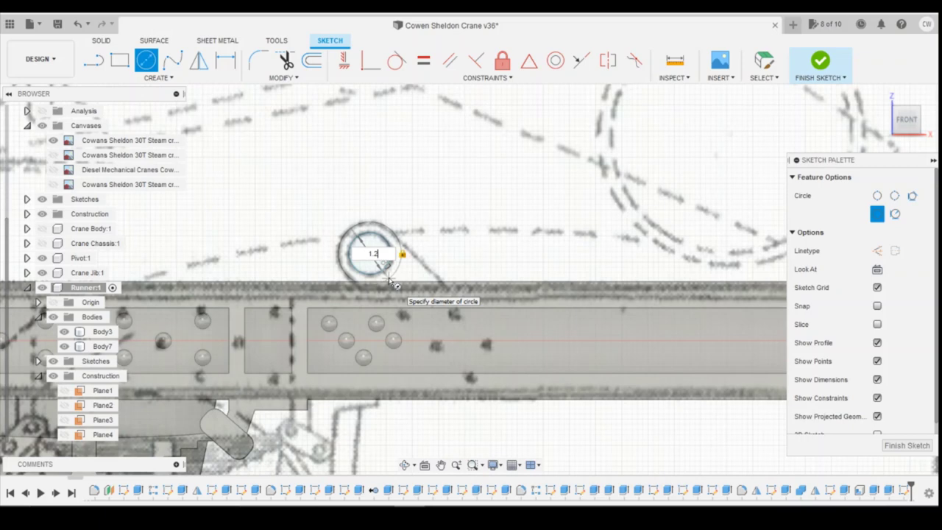
pyautogui.write('.2')
pyautogui.press('Return')
pyautogui.press('Escape')
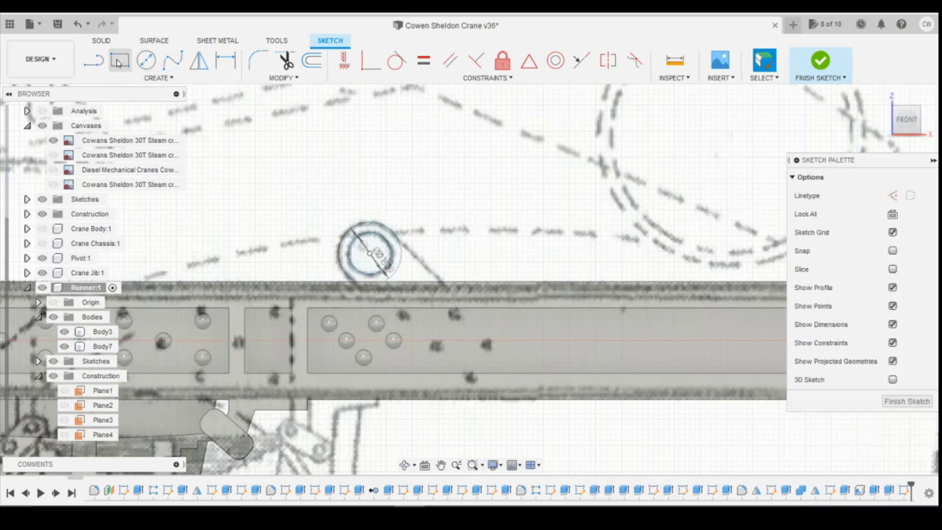
# Sketch a sloping line about 1.57 mm long from the upper part of the outer circle down towards the deck top.
pyautogui.press('l')
pyautogui.scroll(2, 409, 214)
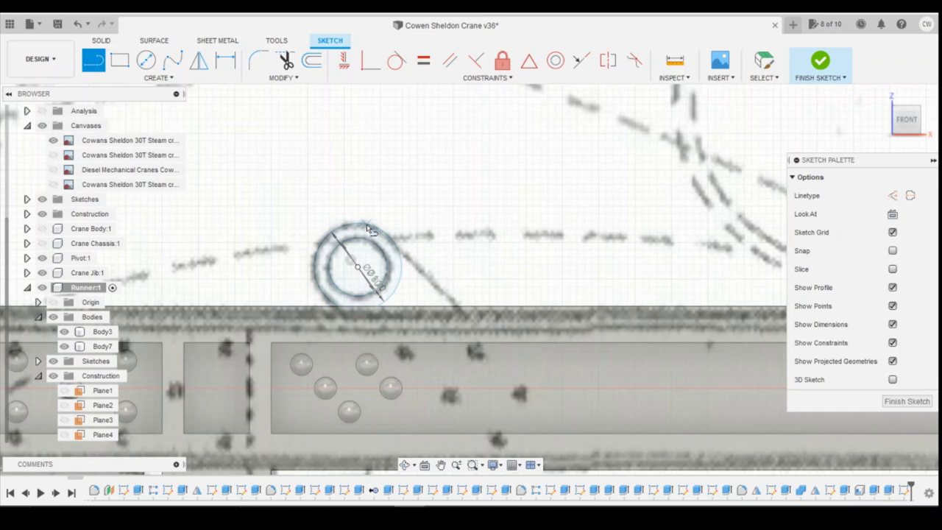
pyautogui.click(367, 226)
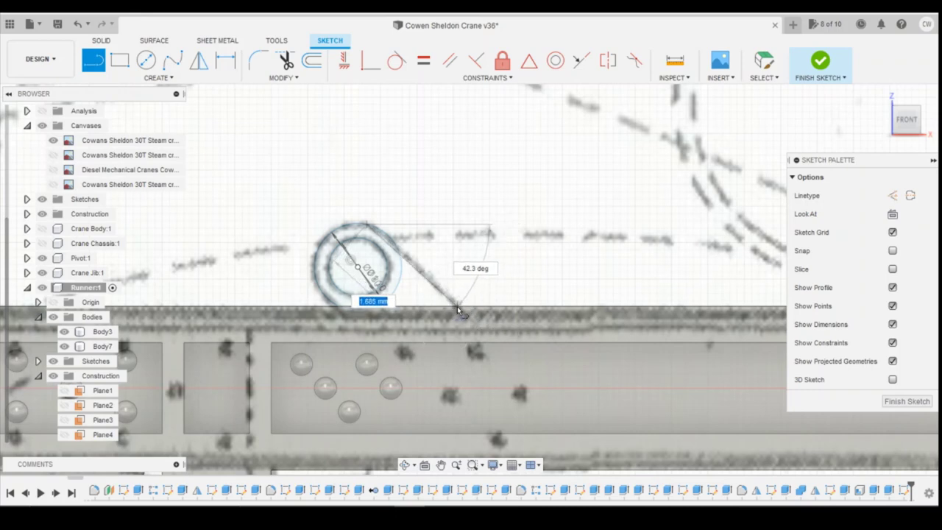
pyautogui.scroll(3, 457, 310)
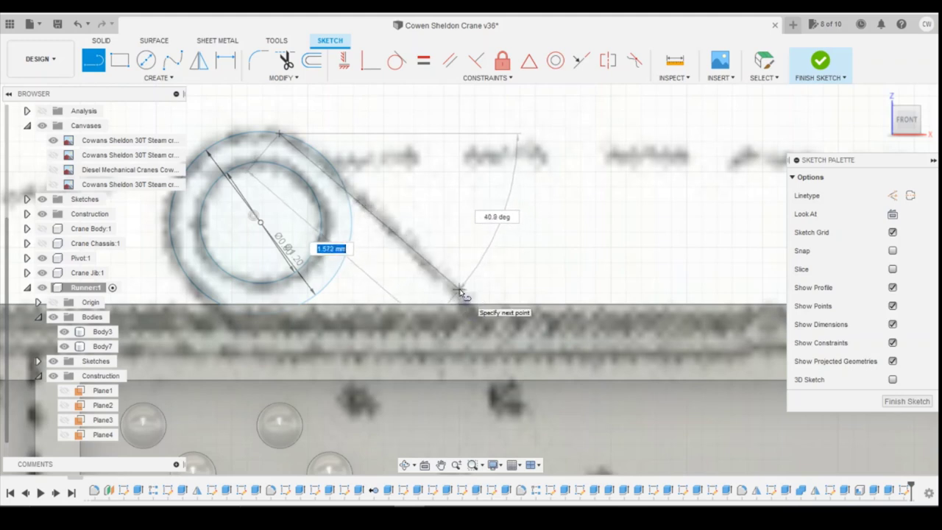
pyautogui.click(459, 290)
# Constrain the sloping line's lower end coincident with the deck's top edge and make the line tangent to the outer circle.
pyautogui.click(371, 66)
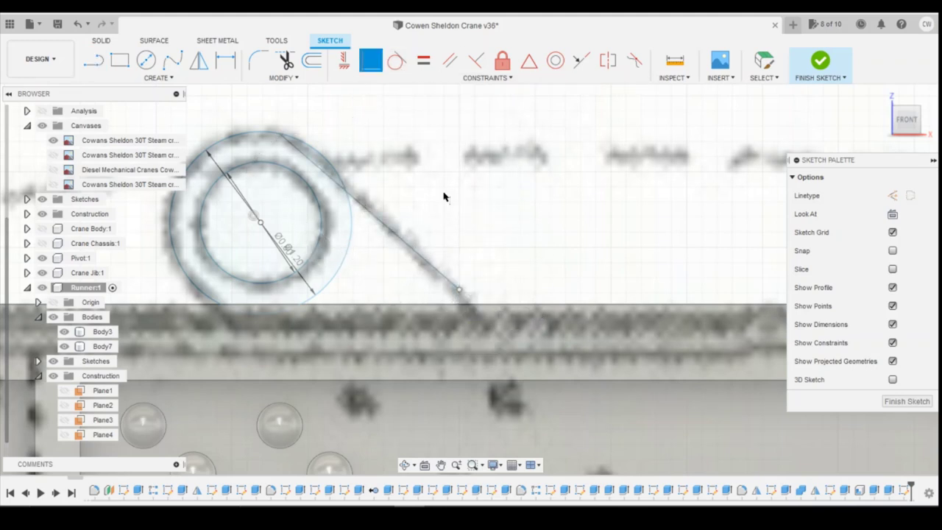
pyautogui.click(461, 291)
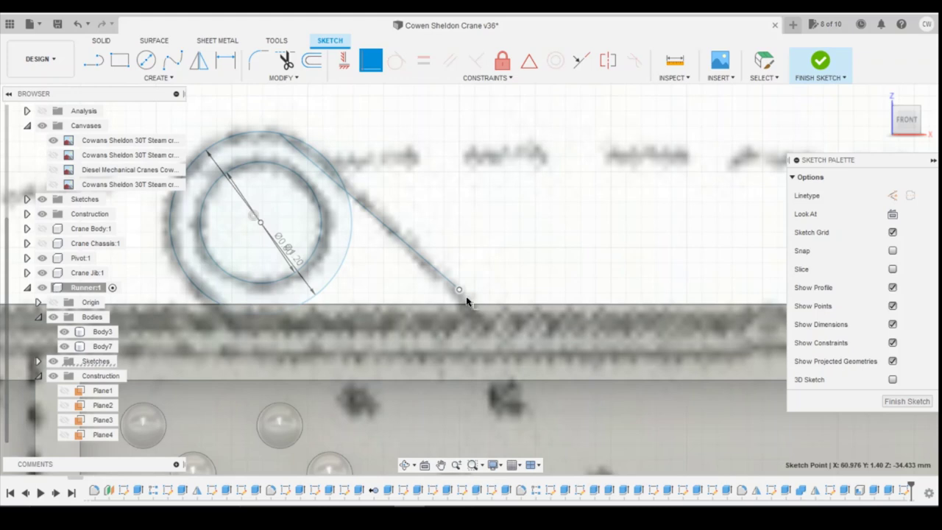
pyautogui.click(604, 332)
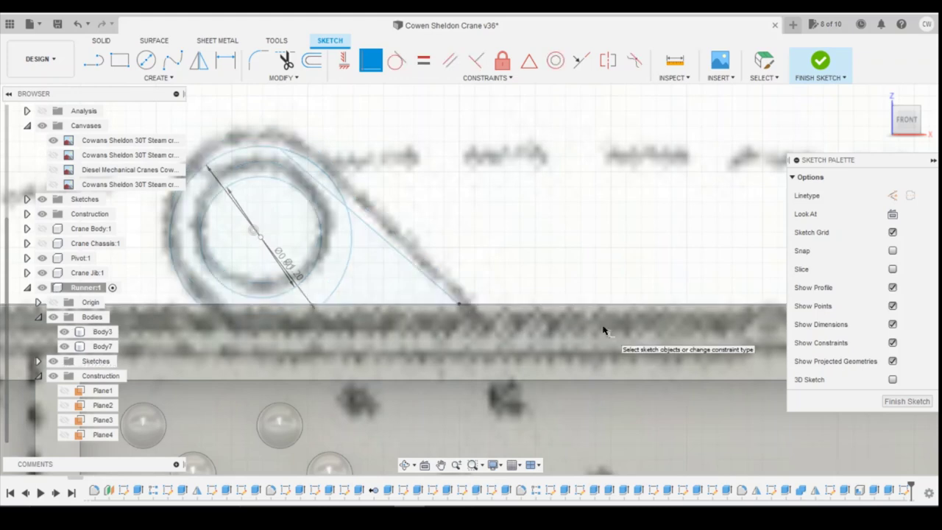
pyautogui.click(396, 59)
pyautogui.click(309, 174)
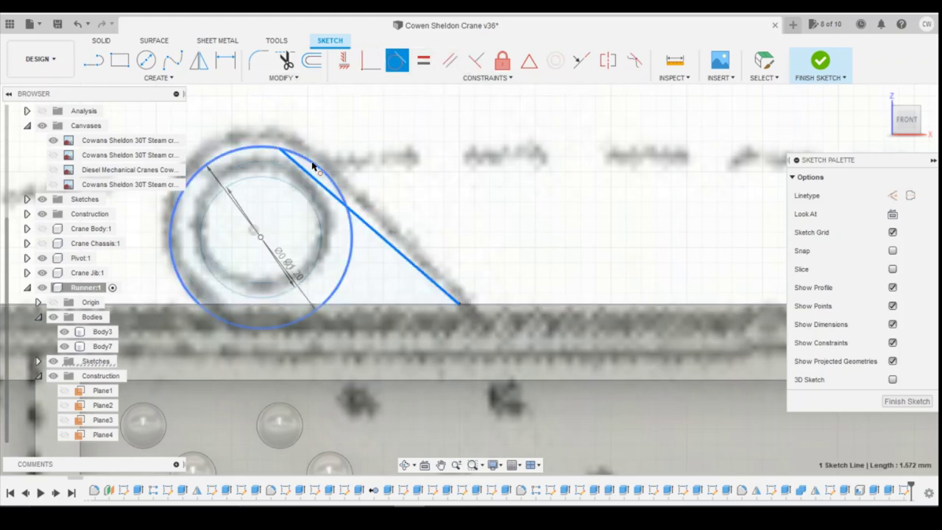
pyautogui.click(312, 166)
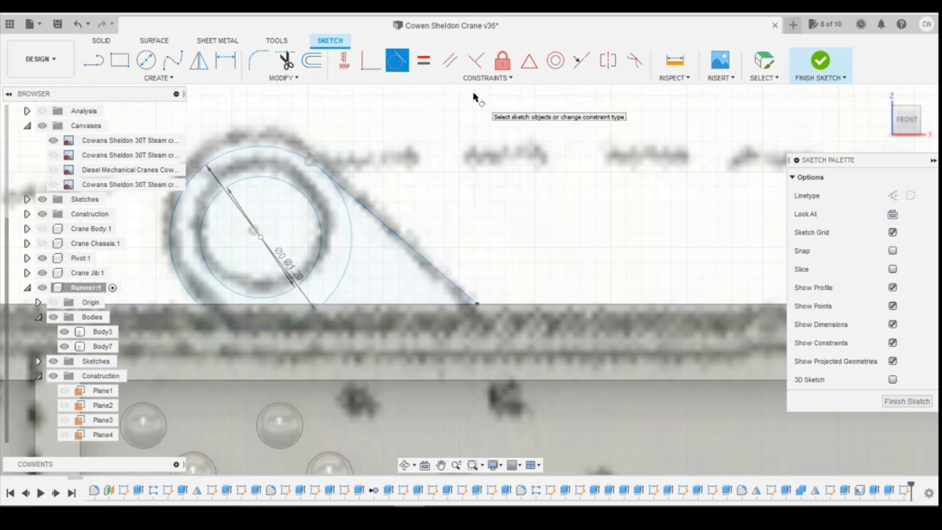
pyautogui.press('Escape')
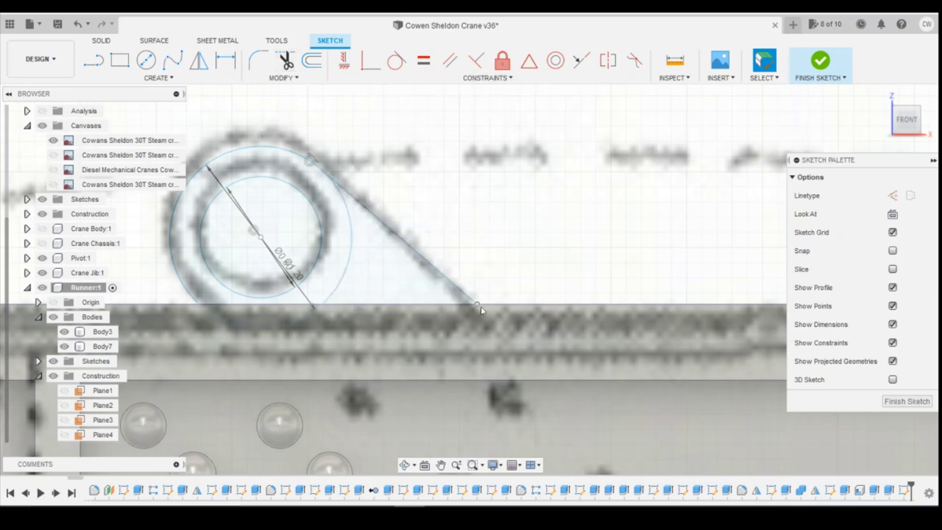
# Move the sloping line's foot and the circles' centre to match the lug outline on the reference drawing.
pyautogui.moveTo(476, 305); pyautogui.dragTo(468, 304)
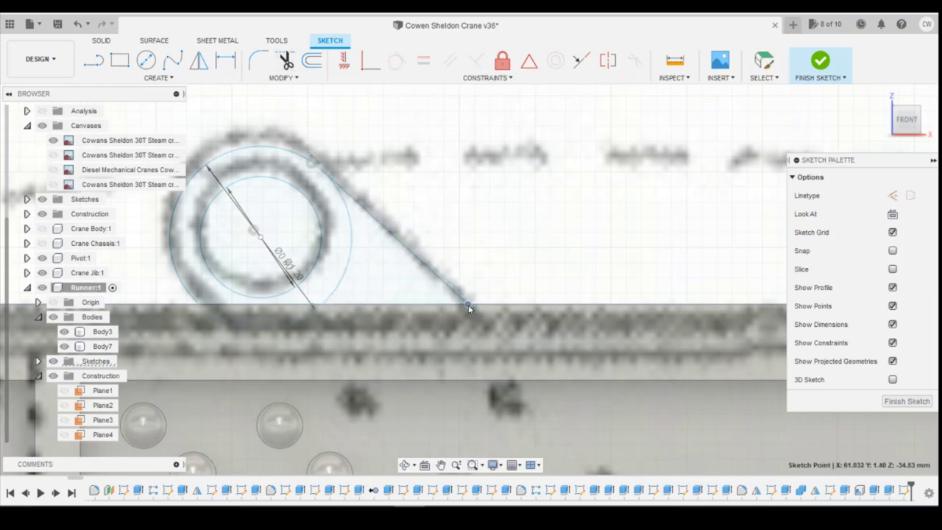
pyautogui.click(259, 238)
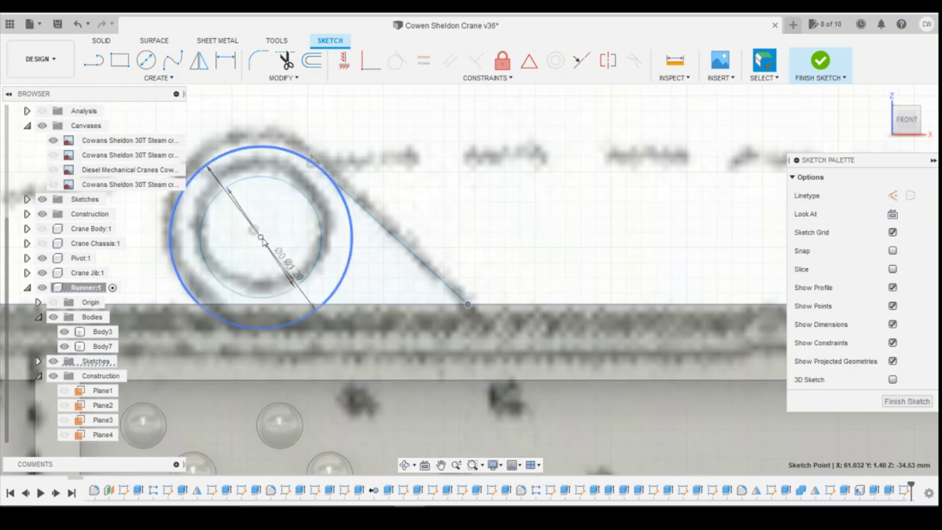
pyautogui.moveTo(262, 239); pyautogui.dragTo(262, 226)
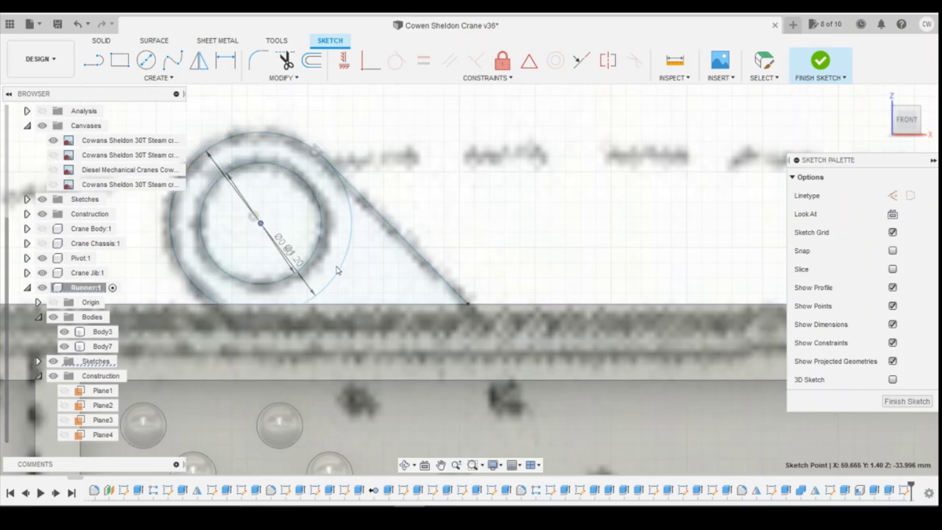
pyautogui.scroll(-4, 368, 272)
pyautogui.press('d')
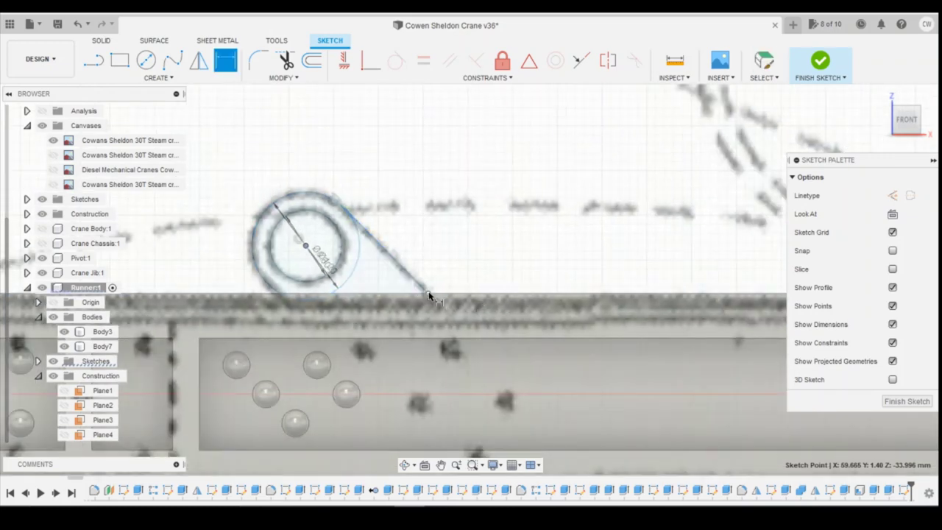
pyautogui.click(430, 297)
pyautogui.scroll(-4, 235, 265)
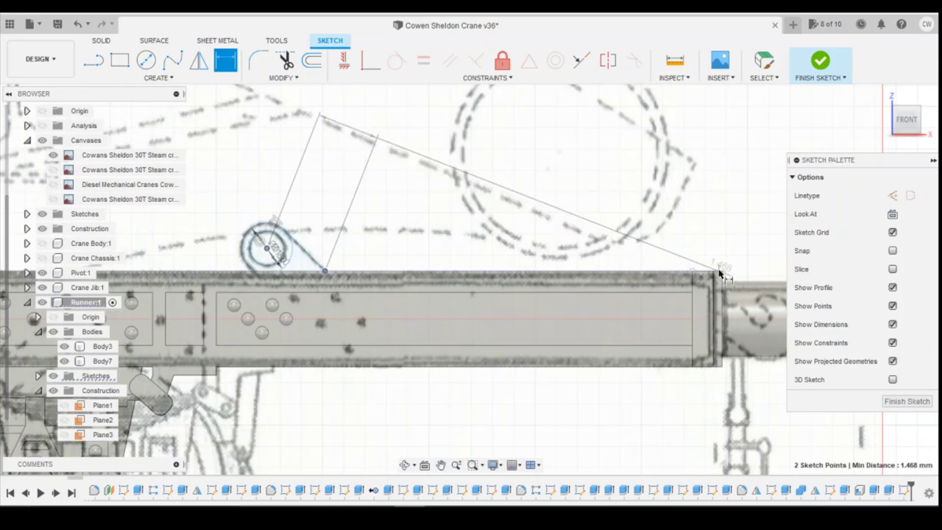
pyautogui.scroll(5, 720, 273)
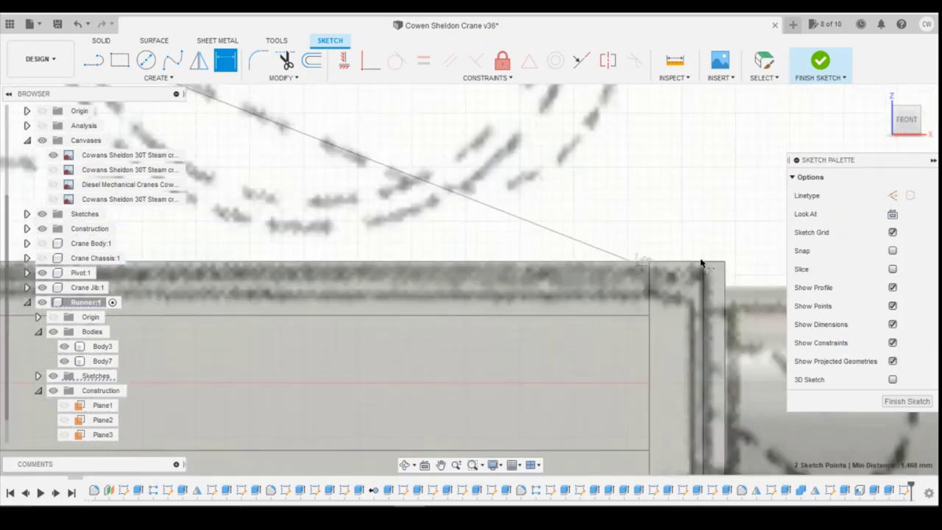
pyautogui.press('Escape')
# Dimension the horizontal distance from the lug's sloping-line foot to the deck's buffer-end corner, keeping the offered value.
pyautogui.scroll(-4, 648, 251)
pyautogui.scroll(-2, 224, 259)
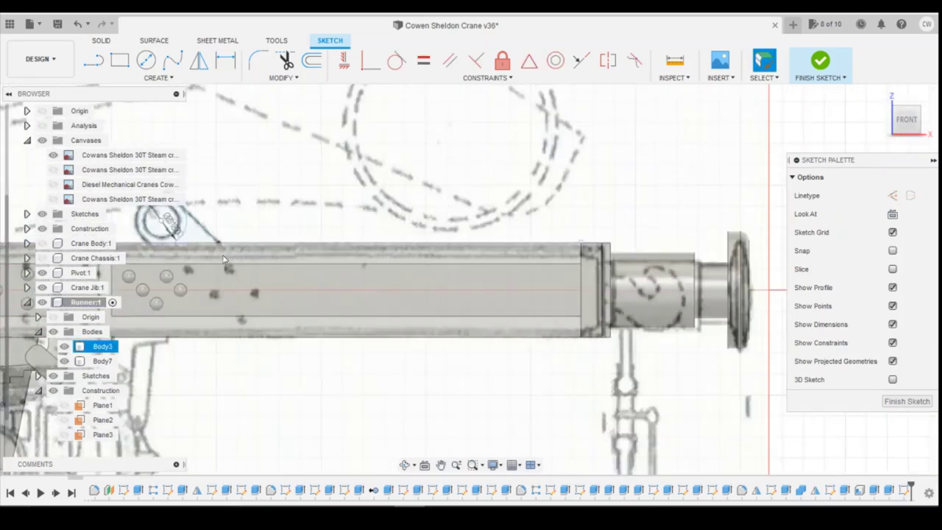
pyautogui.press('d')
pyautogui.click(219, 243)
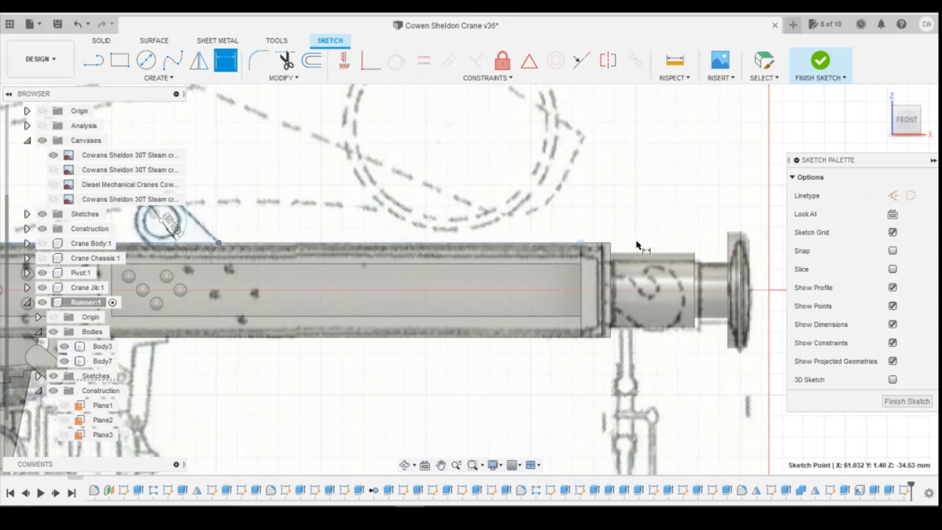
pyautogui.click(611, 246)
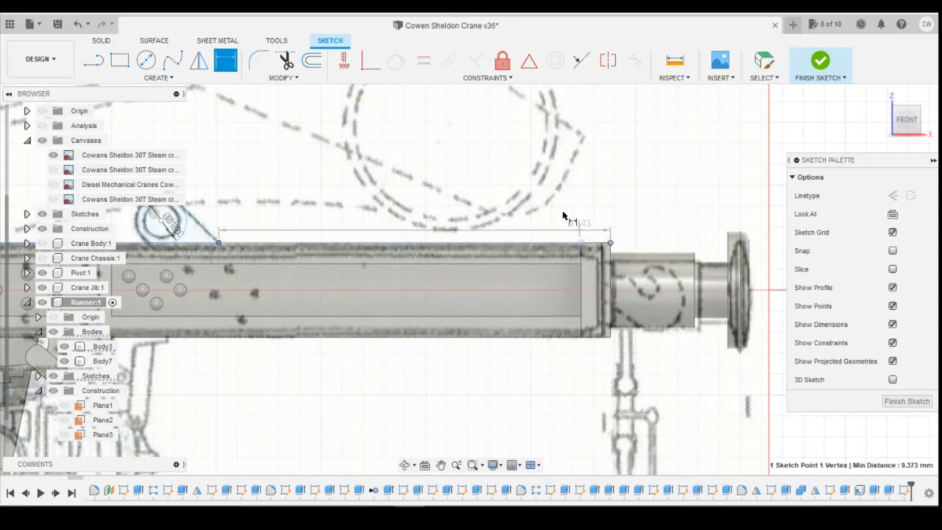
pyautogui.click(624, 259)
pyautogui.press('Return')
pyautogui.scroll(2, 412, 229)
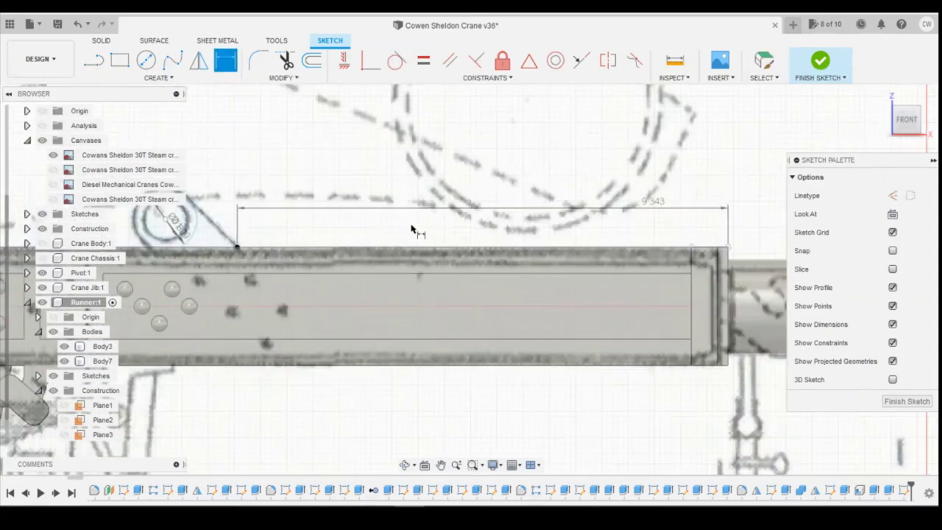
# Dimension the height of the circles' centre above the deck's top edge, keeping the offered value.
pyautogui.scroll(-2, 331, 213)
pyautogui.scroll(5, 331, 210)
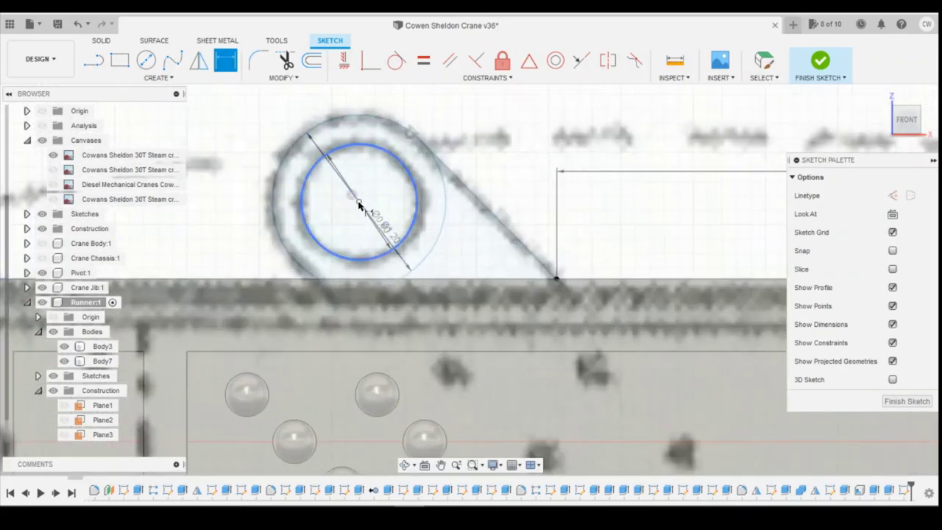
pyautogui.click(359, 203)
pyautogui.click(362, 279)
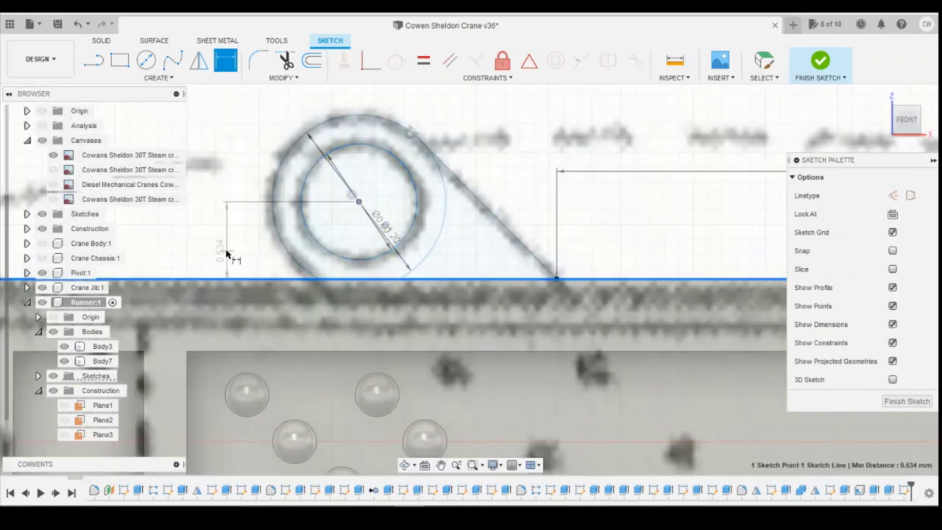
pyautogui.click(221, 254)
pyautogui.press('Return')
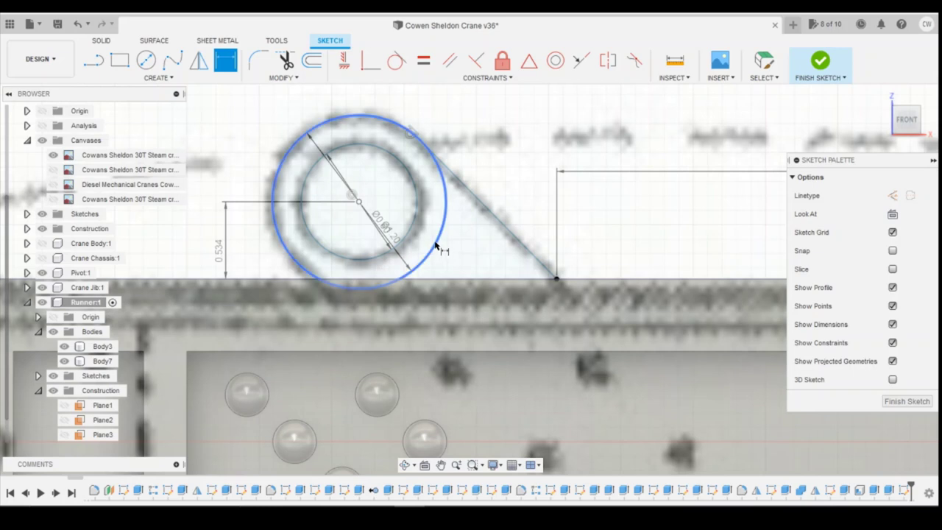
pyautogui.press('Escape')
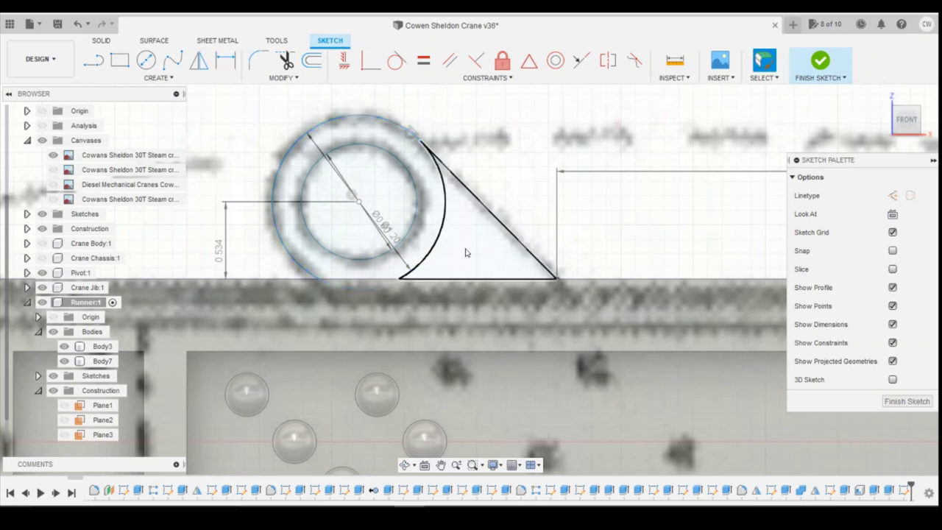
# Extrude the lug's ring and triangular web profiles by -0.40 mm, joined to the wagon body, and return to the front view.
pyautogui.click(465, 252)
pyautogui.keyDown('shift'); pyautogui.click(426, 228); pyautogui.keyUp('shift')
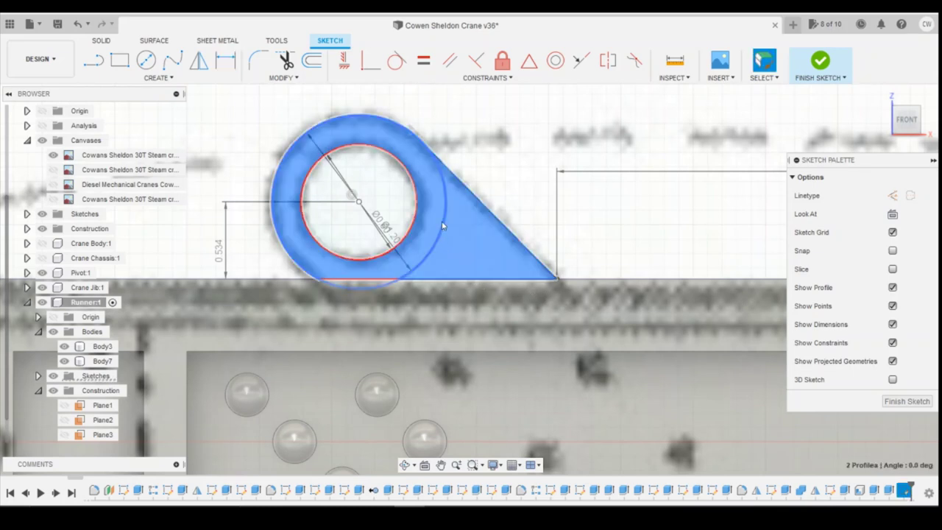
pyautogui.rightClick(483, 248)
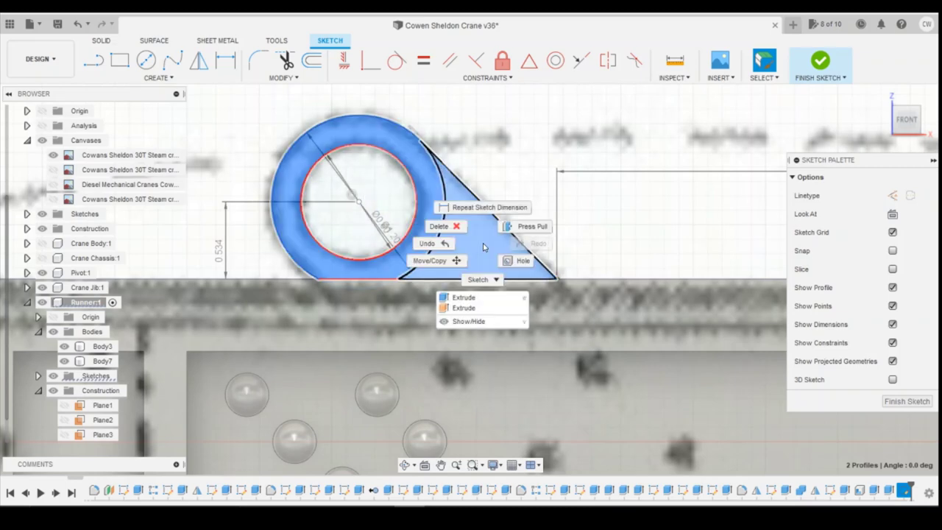
pyautogui.click(464, 298)
pyautogui.moveTo(911, 119); pyautogui.dragTo(906, 118)
pyautogui.moveTo(337, 173); pyautogui.dragTo(390, 110)
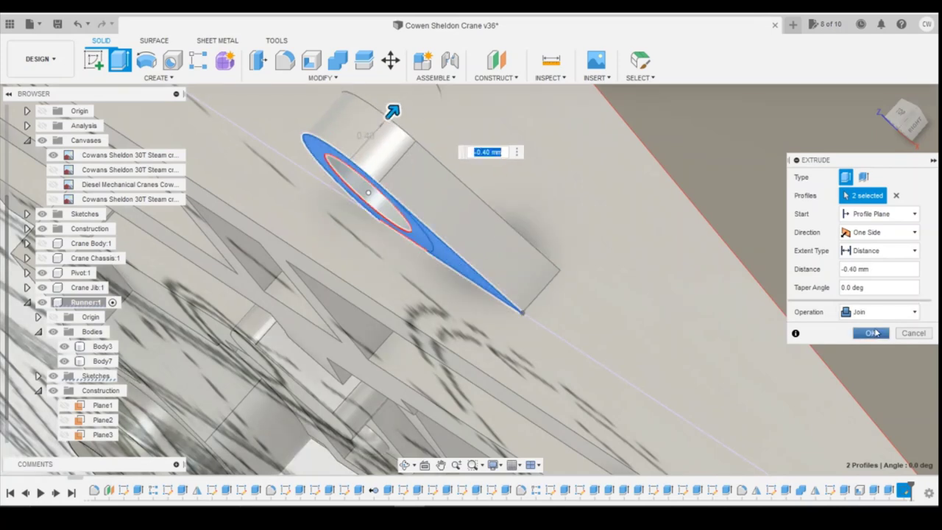
pyautogui.click(871, 334)
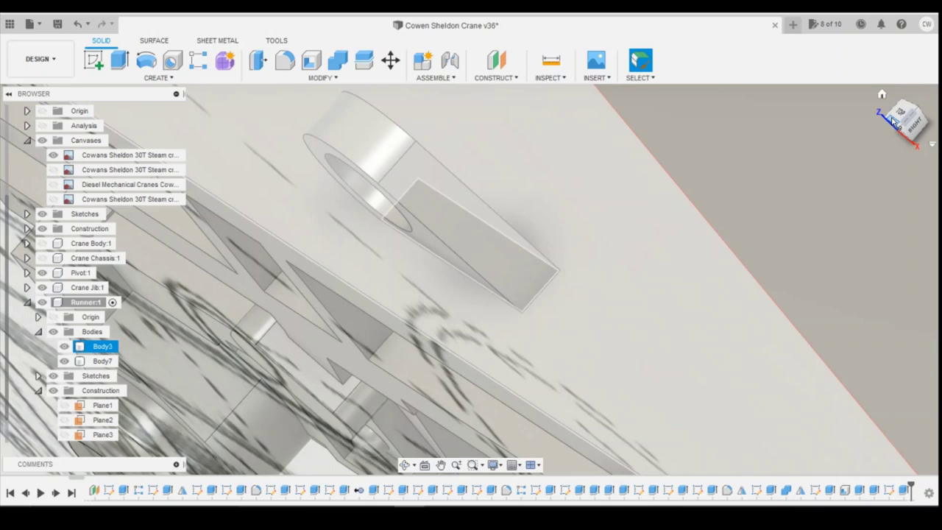
pyautogui.moveTo(895, 121); pyautogui.dragTo(902, 135)
pyautogui.click(899, 133)
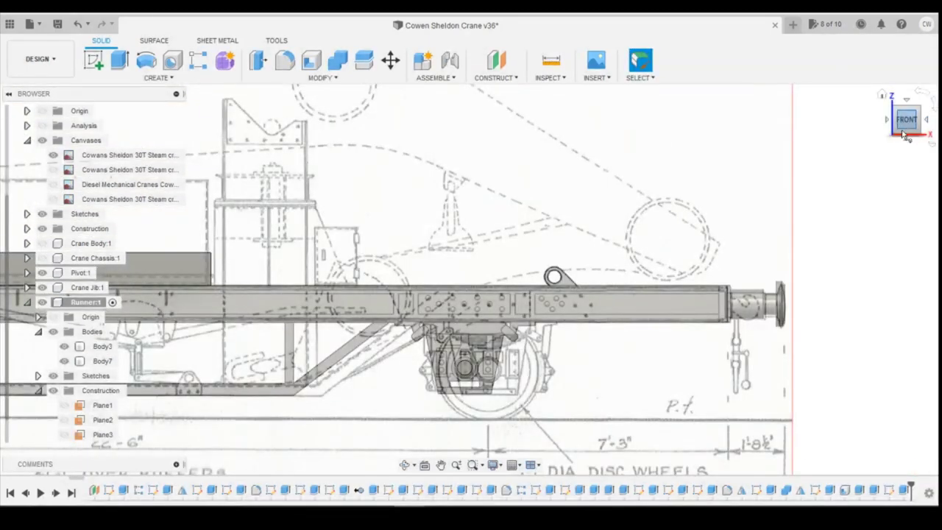
# Hide the side-elevation canvas and study the deck-top lug on the reference photos of the match wagon.
pyautogui.moveTo(904, 134); pyautogui.dragTo(876, 144)
pyautogui.click(54, 155)
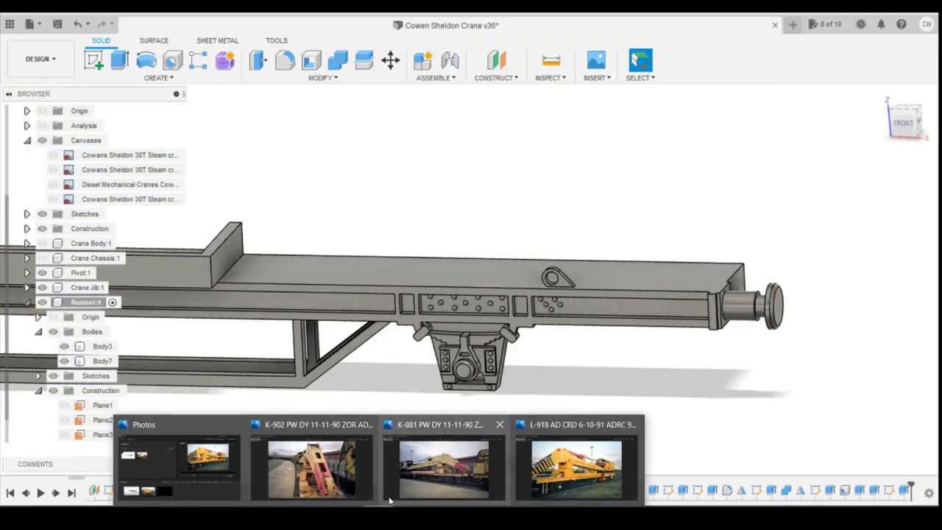
pyautogui.click(447, 456)
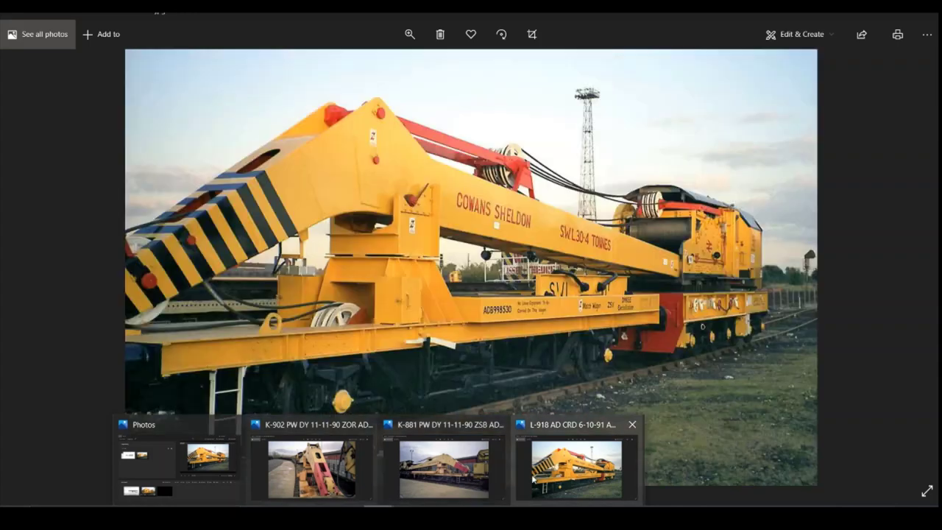
pyautogui.click(579, 462)
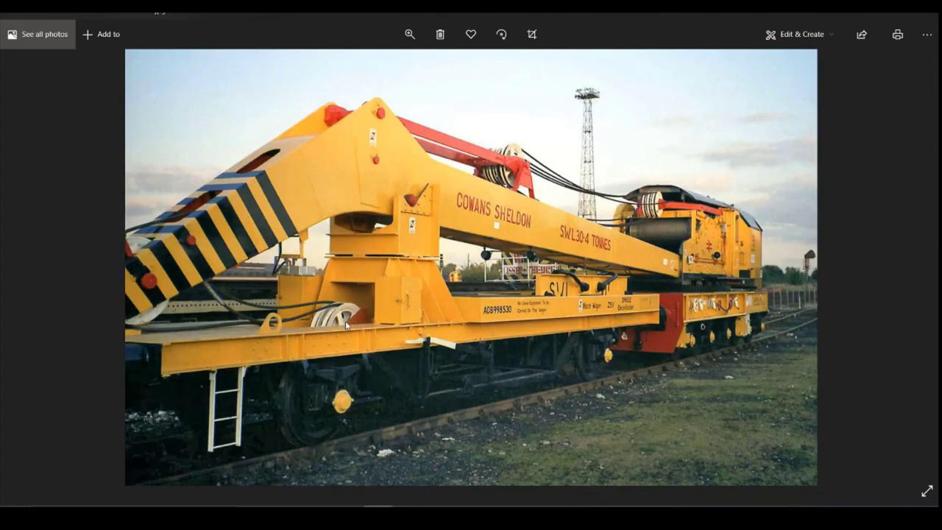
pyautogui.press('Right')
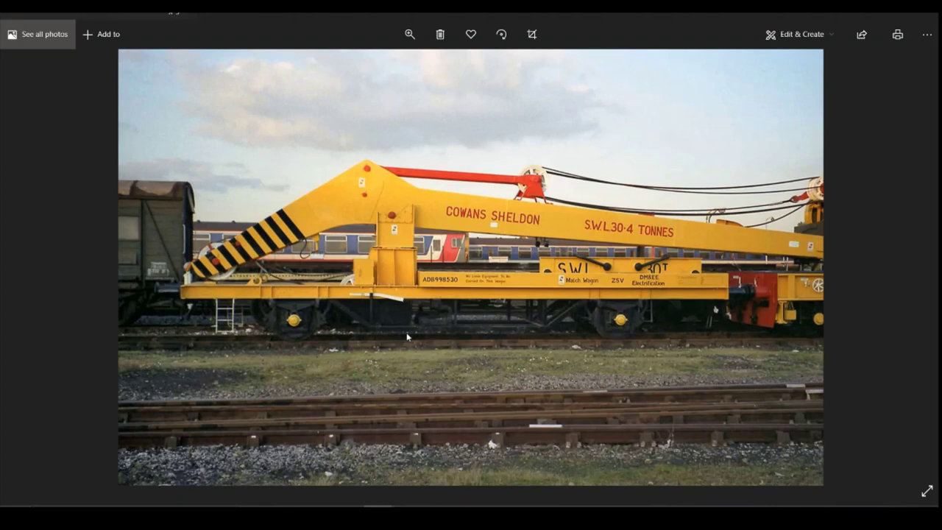
pyautogui.hotkey('alt', 'Tab')
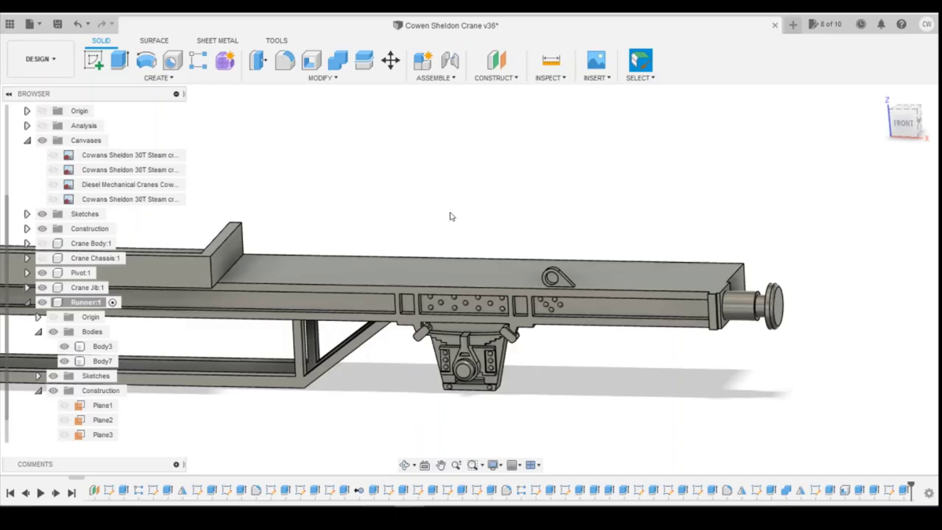
# View the wagon from the back and show the side-elevation canvas again.
pyautogui.moveTo(907, 123); pyautogui.dragTo(888, 120)
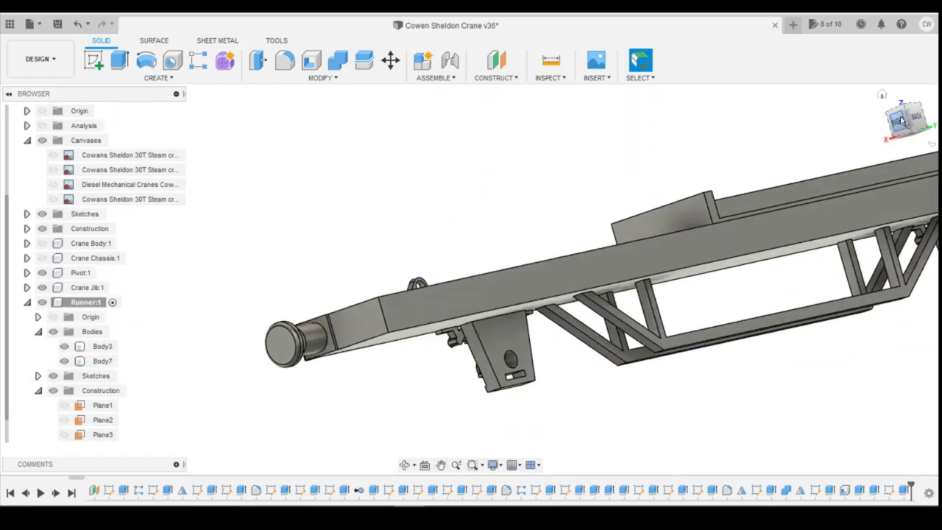
pyautogui.click(908, 121)
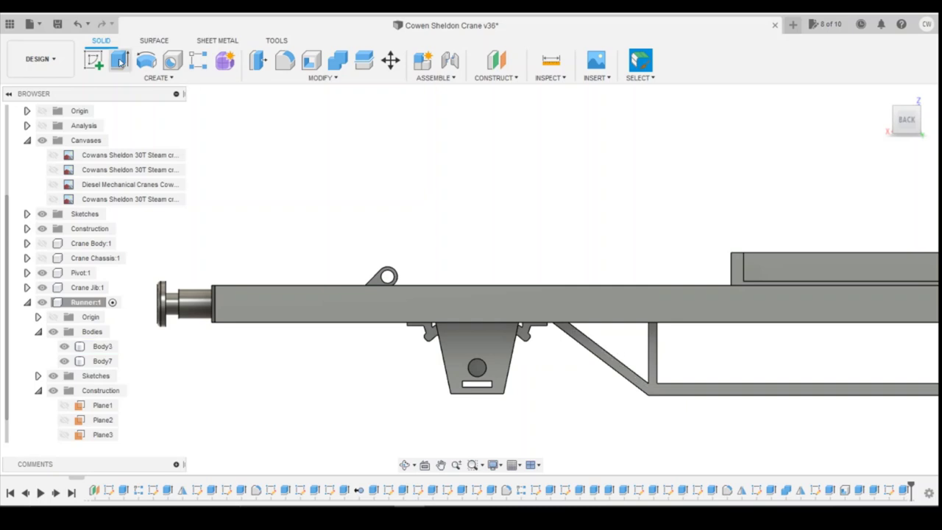
pyautogui.click(64, 158)
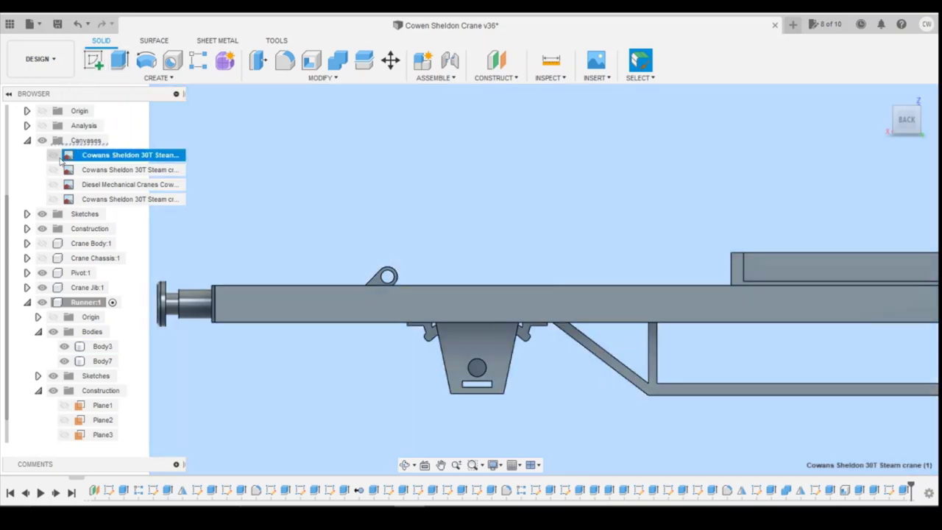
pyautogui.click(53, 154)
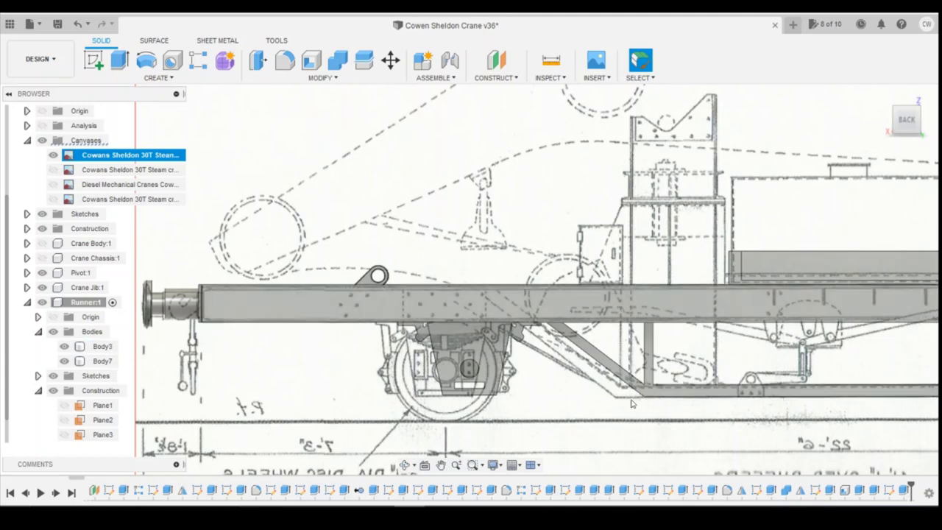
# Compare the positions of both axle guards and the underframe with the wheels and dimensions on the mirrored drawing.
pyautogui.scroll(-2, 445, 165)
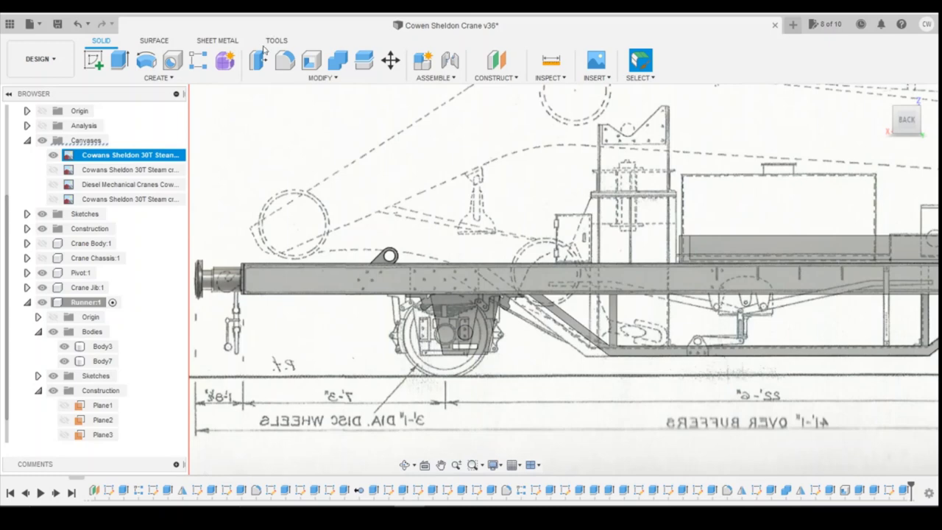
pyautogui.scroll(-4, 558, 167)
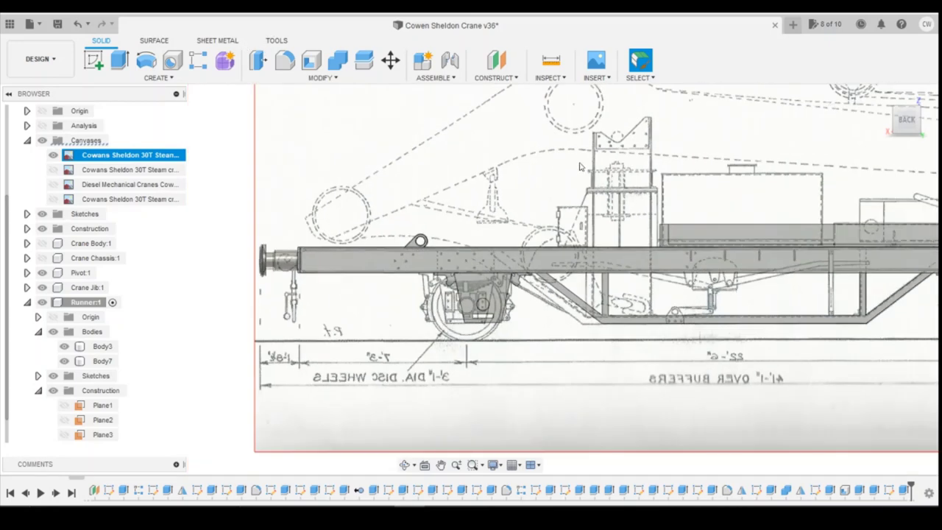
pyautogui.scroll(2, 558, 165)
pyautogui.scroll(-2, 626, 168)
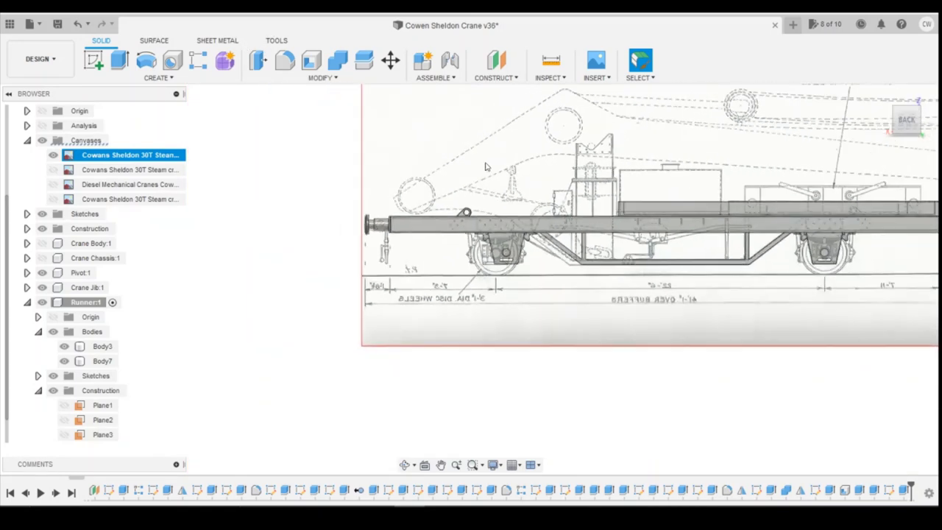
pyautogui.scroll(-2, 483, 167)
pyautogui.click(505, 217)
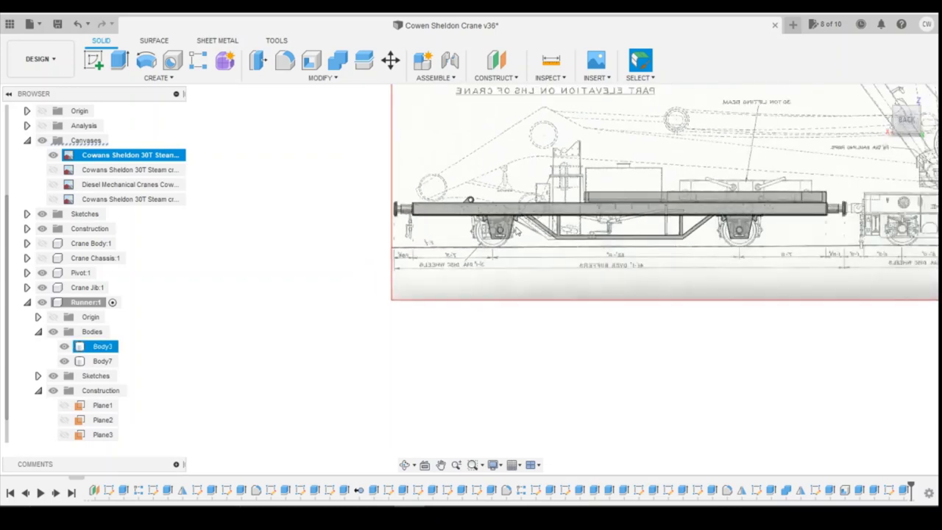
pyautogui.scroll(2, 506, 221)
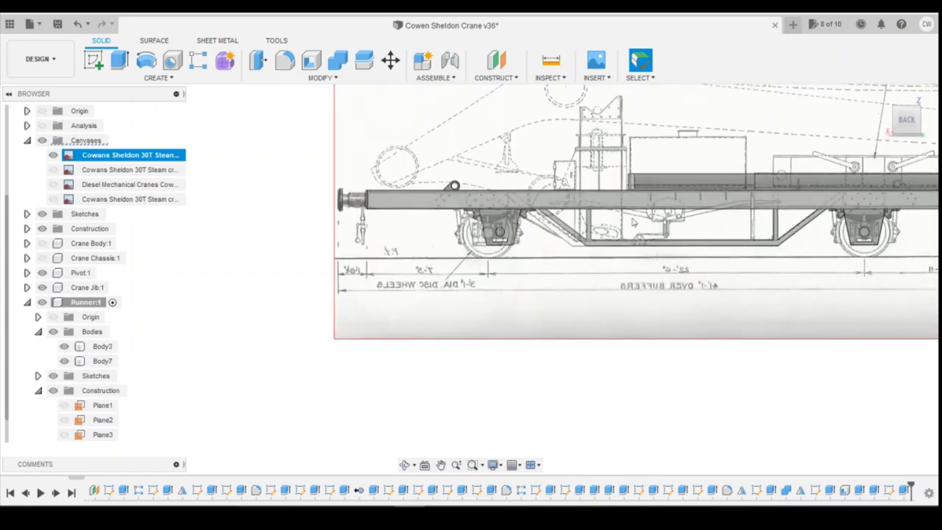
pyautogui.scroll(-2, 804, 224)
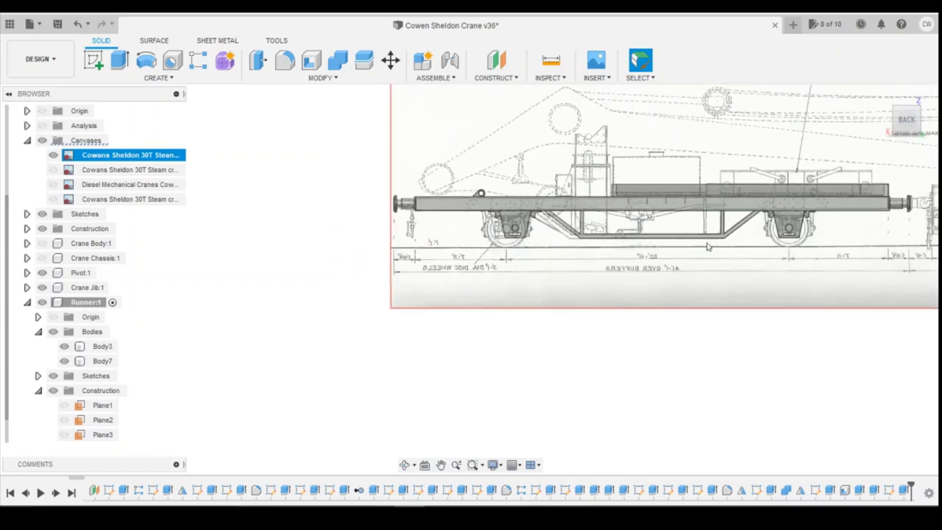
pyautogui.scroll(2, 508, 227)
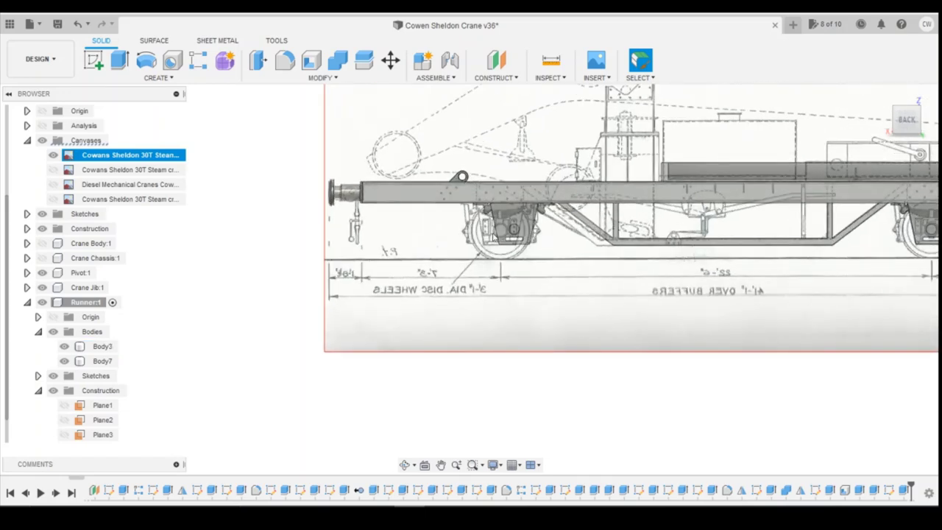
pyautogui.scroll(-2, 489, 236)
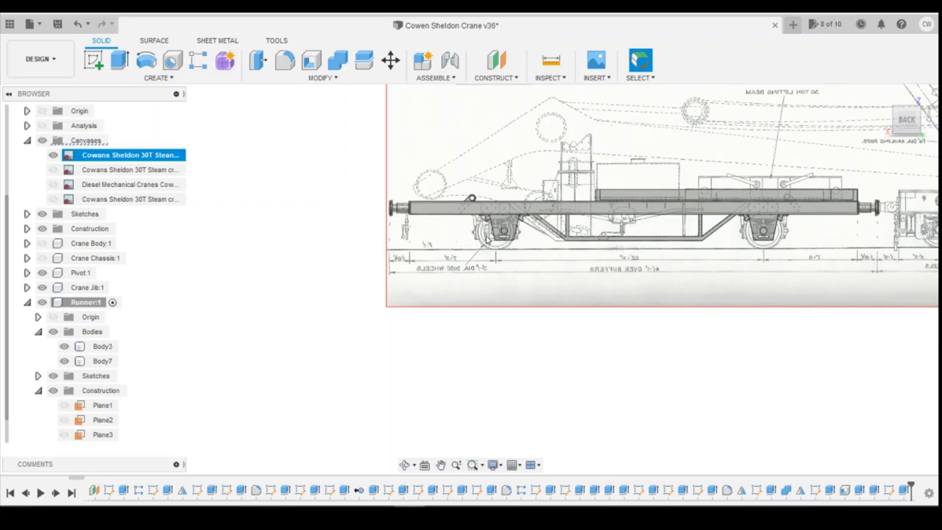
pyautogui.scroll(3, 452, 268)
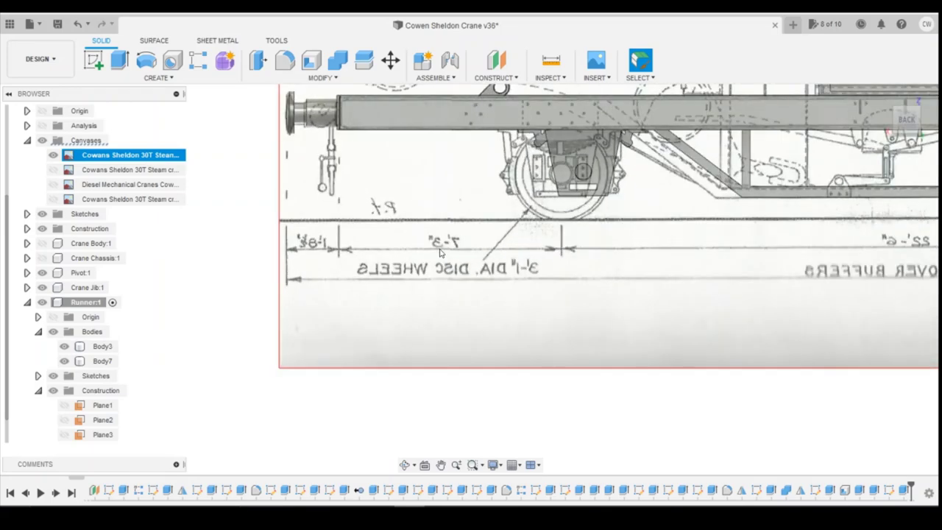
pyautogui.scroll(-2, 440, 253)
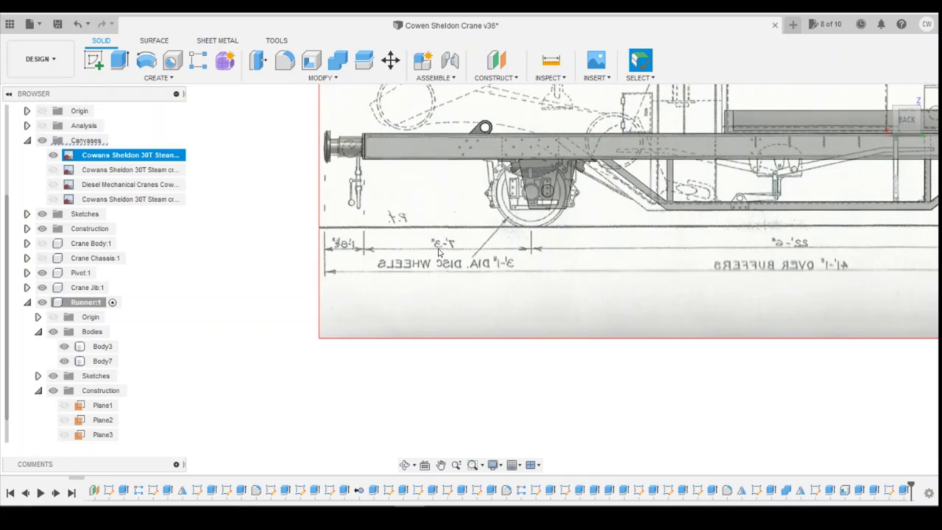
pyautogui.scroll(-2, 439, 252)
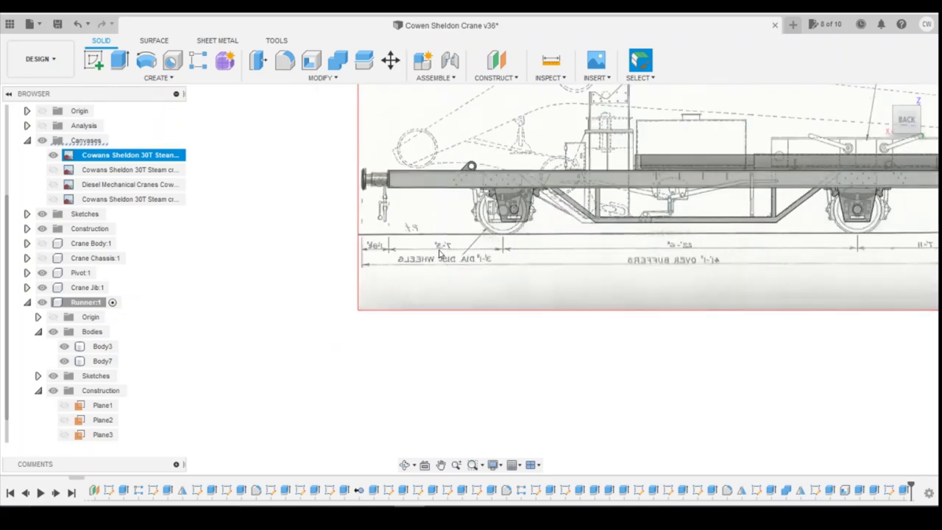
pyautogui.scroll(1, 439, 252)
pyautogui.scroll(-1, 438, 252)
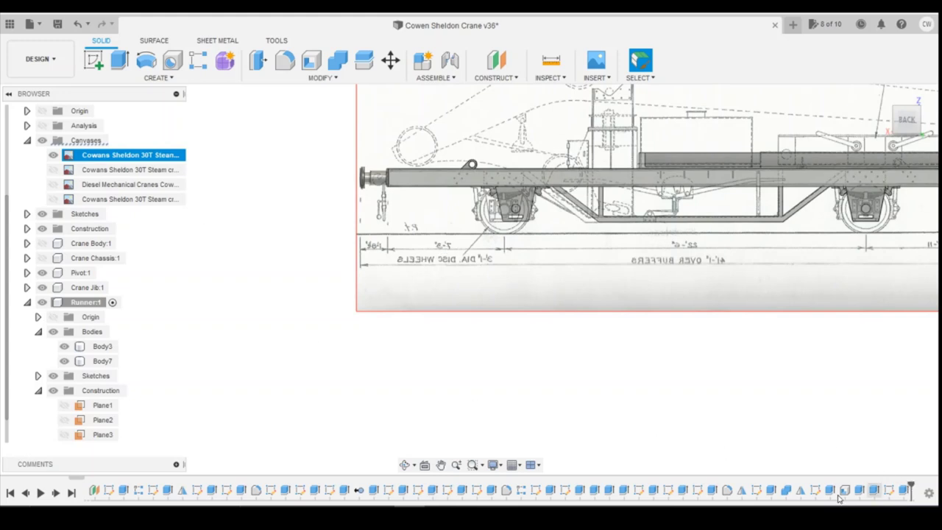
# Delete the Combine2 feature that joins the axle guard to the wagon body from the design history.
pyautogui.click(787, 491)
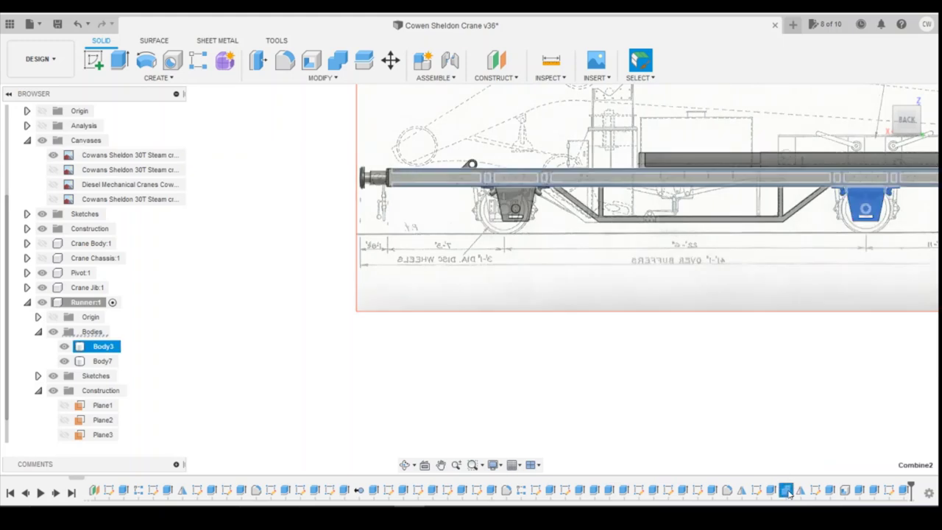
pyautogui.rightClick(787, 491)
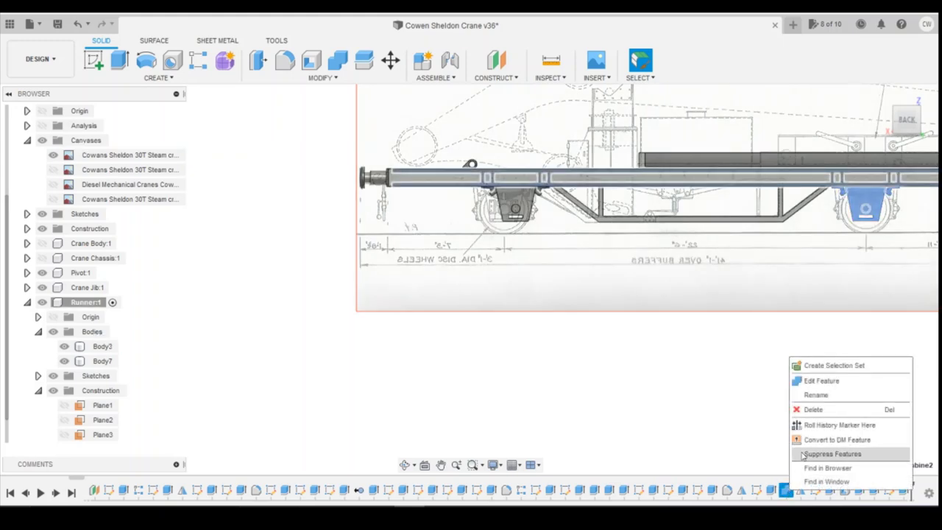
pyautogui.click(817, 409)
pyautogui.click(440, 281)
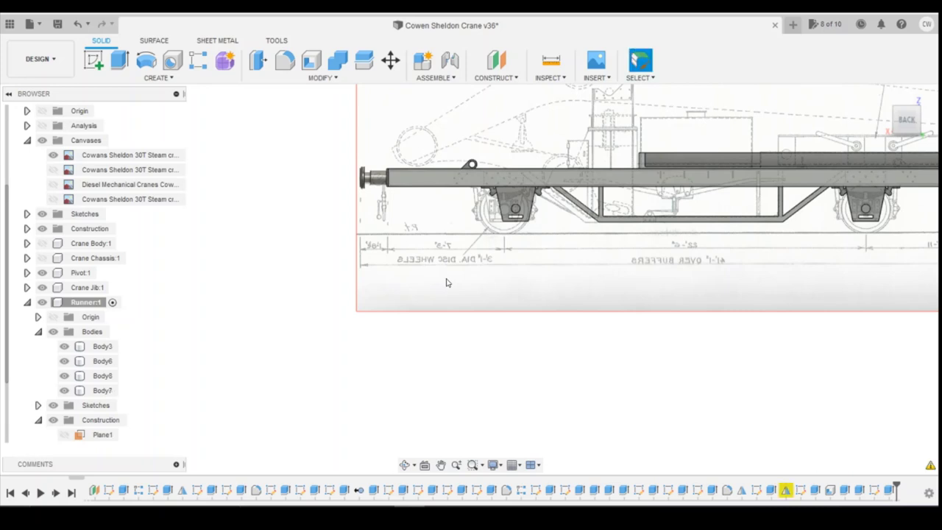
# Edit the wagon's end-to-end mirror so that only the main wagon body is mirrored and joined, leaving out the axle guard.
pyautogui.click(785, 491)
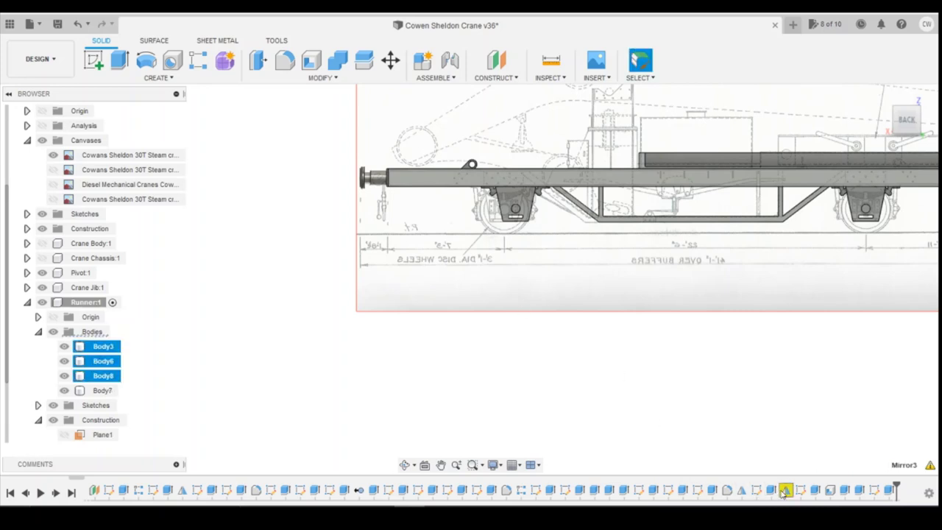
pyautogui.rightClick(786, 491)
pyautogui.click(817, 369)
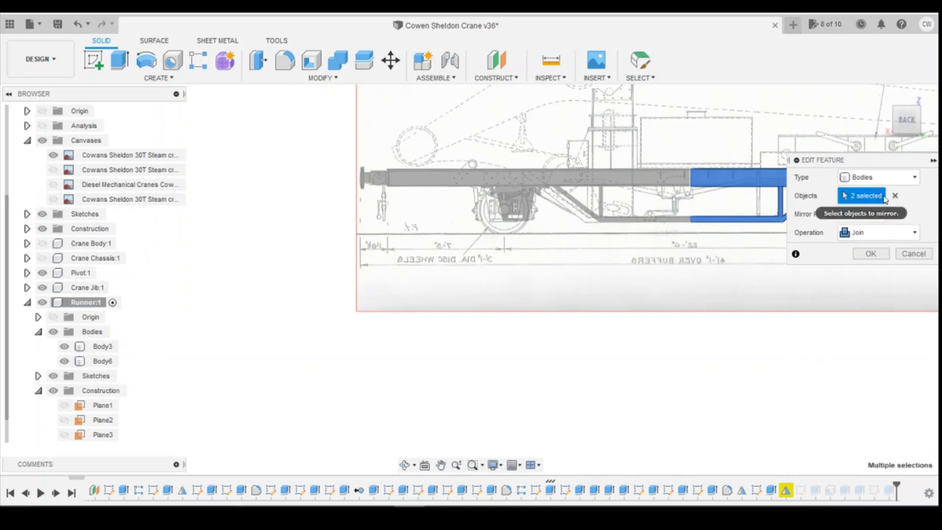
pyautogui.click(894, 197)
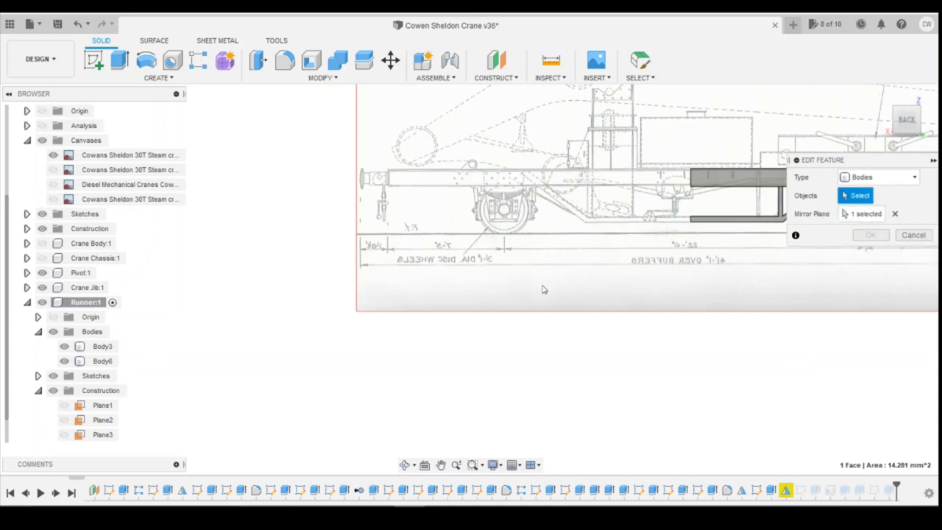
pyautogui.click(758, 184)
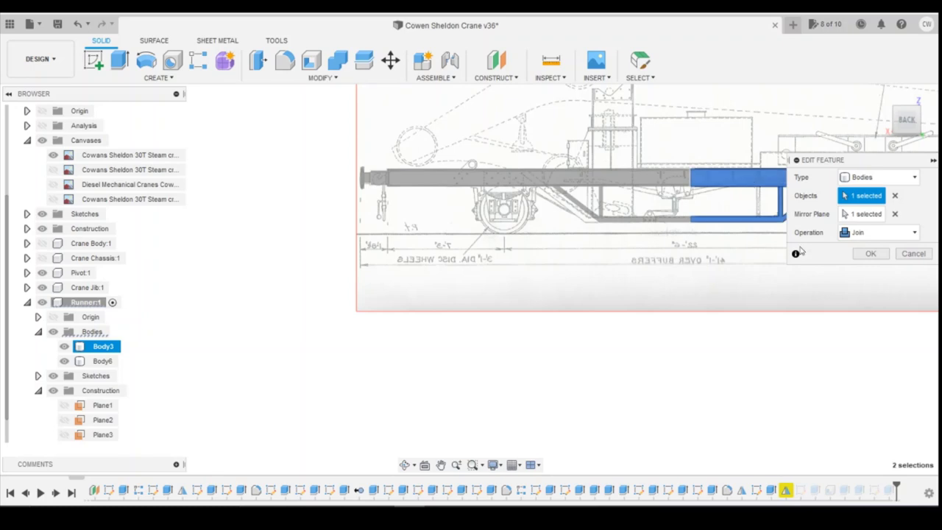
pyautogui.click(871, 254)
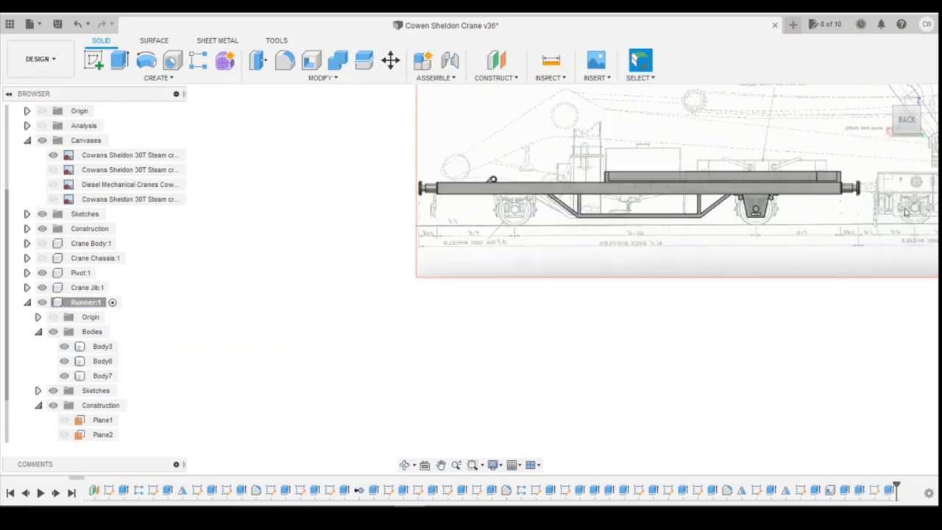
# Check the wagon's axle guard and sloping underframe struts against the side-elevation drawing in the front view.
pyautogui.scroll(3, 736, 219)
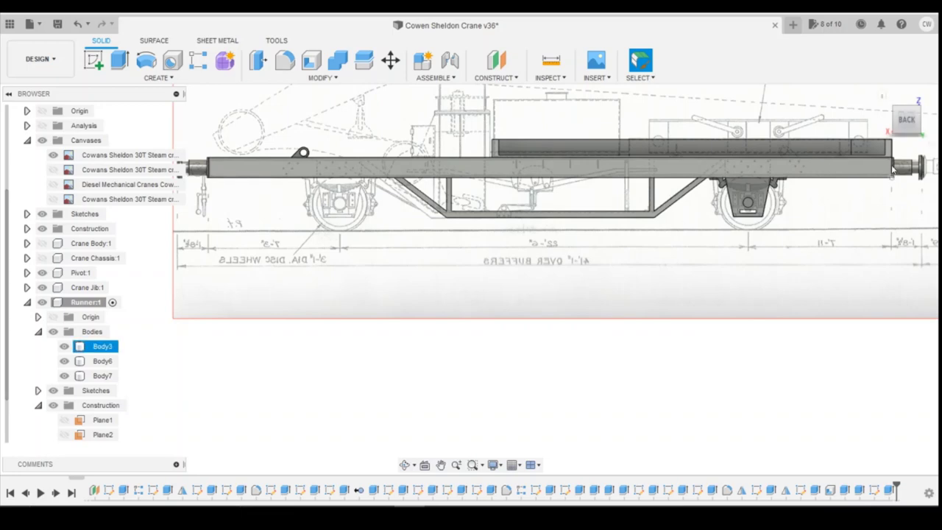
pyautogui.moveTo(908, 120)
pyautogui.mouseDown()
pyautogui.moveTo(876, 127)
pyautogui.moveTo(889, 126)
pyautogui.mouseUp()
pyautogui.click(901, 121)
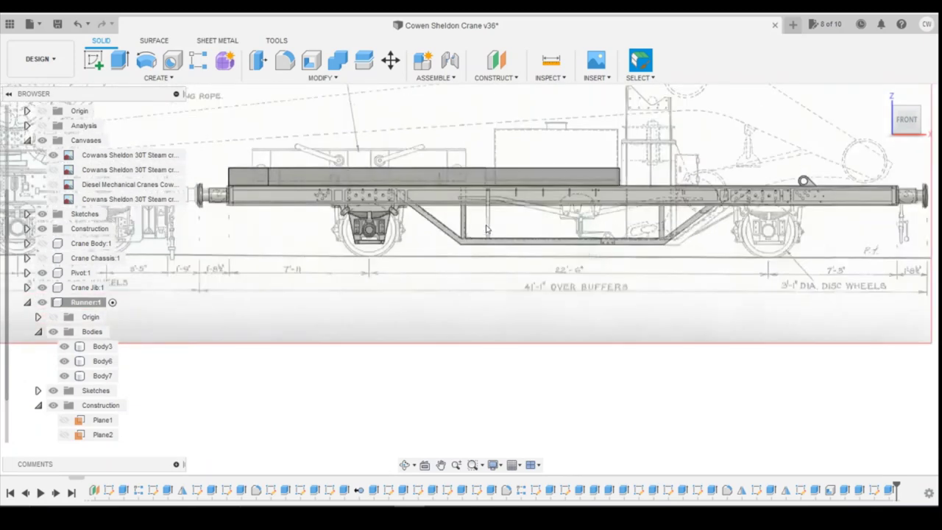
pyautogui.scroll(3, 676, 191)
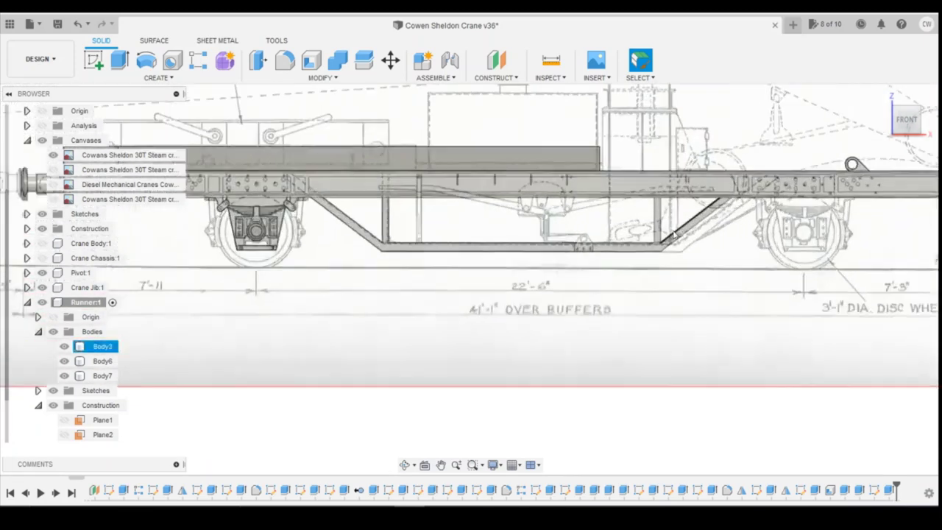
pyautogui.click(662, 210)
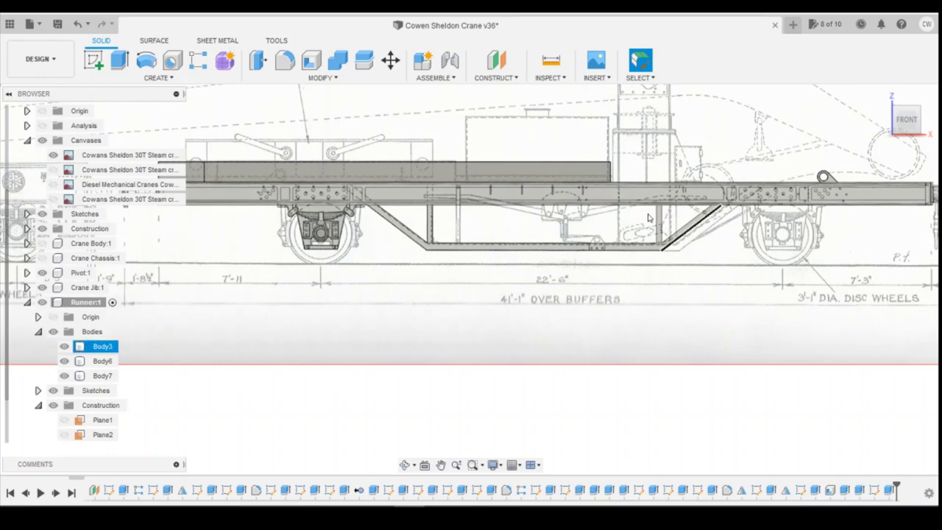
pyautogui.click(683, 237)
pyautogui.press('Escape')
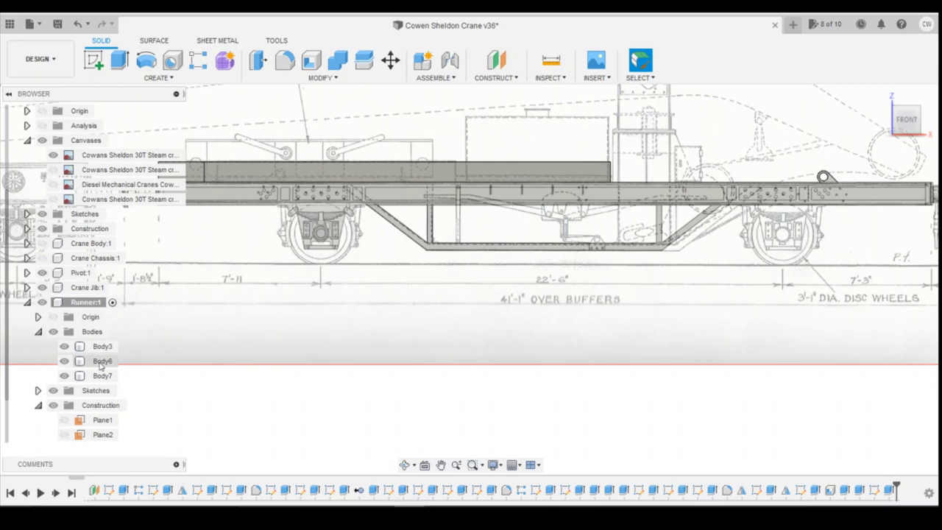
# Copy the existing axle guard body 45.30 mm along X so it lines up with the other wheel on the drawing.
pyautogui.rightClick(101, 363)
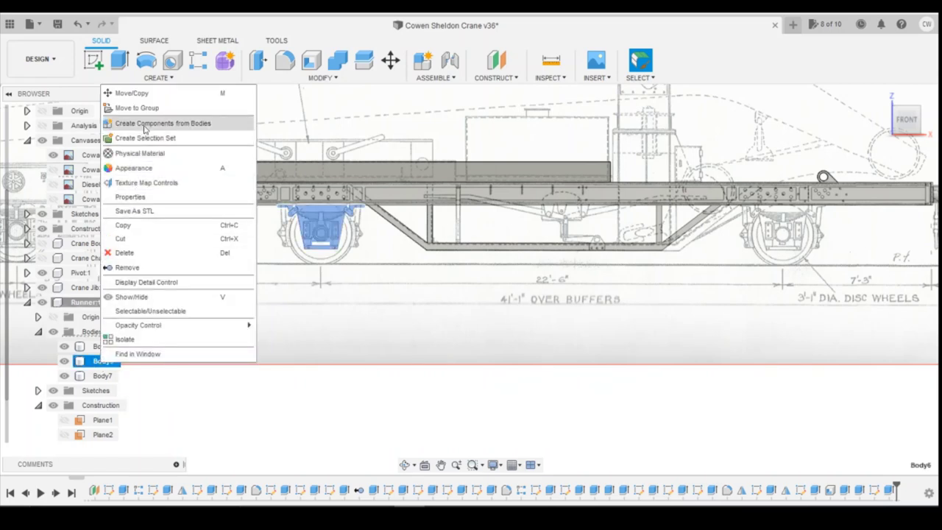
pyautogui.click(162, 96)
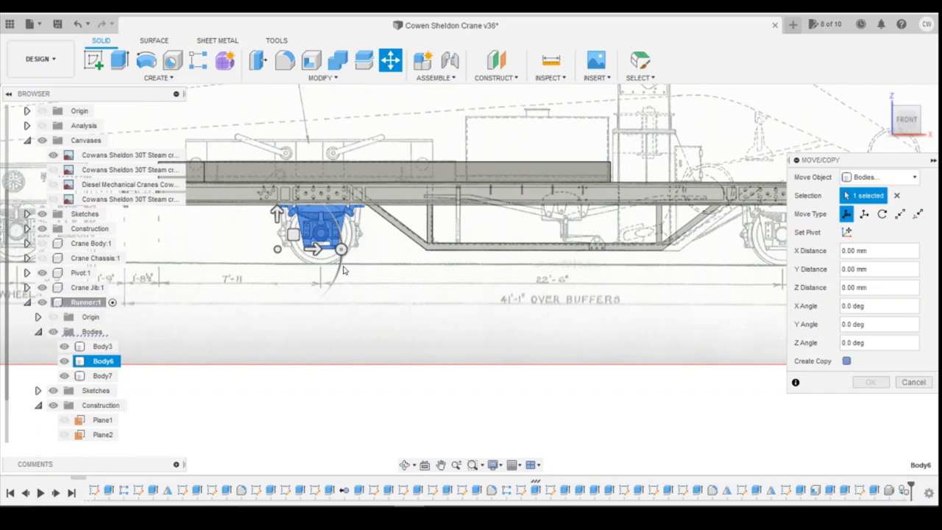
pyautogui.click(847, 362)
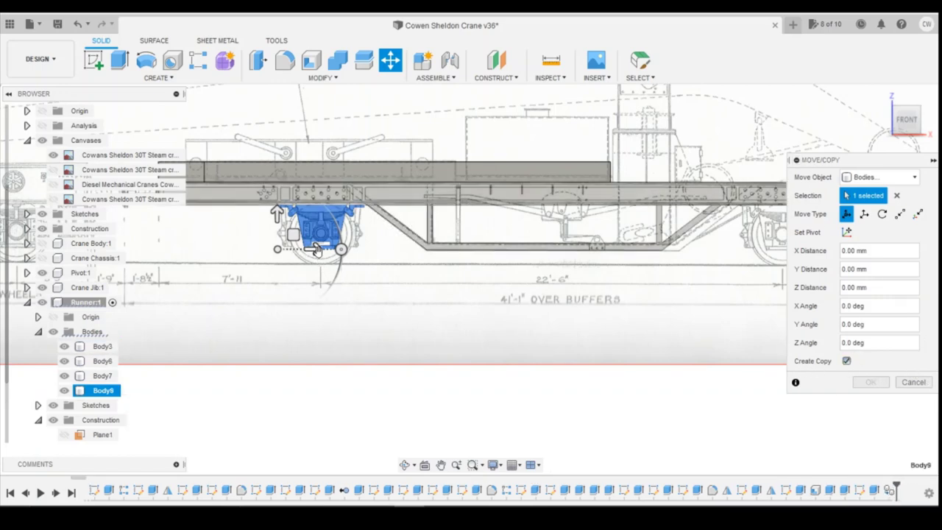
pyautogui.moveTo(314, 250); pyautogui.dragTo(707, 266)
pyautogui.scroll(5, 696, 266)
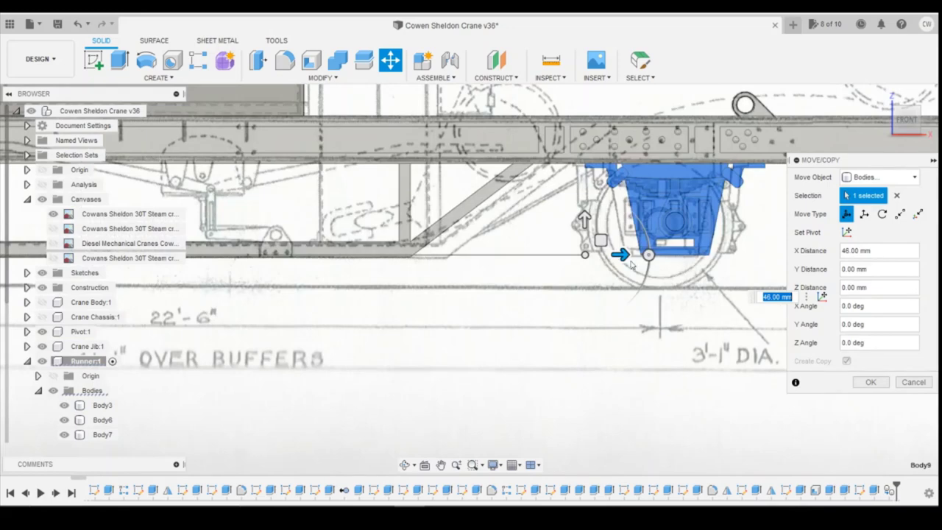
pyautogui.moveTo(619, 255); pyautogui.dragTo(615, 254)
pyautogui.scroll(4, 611, 257)
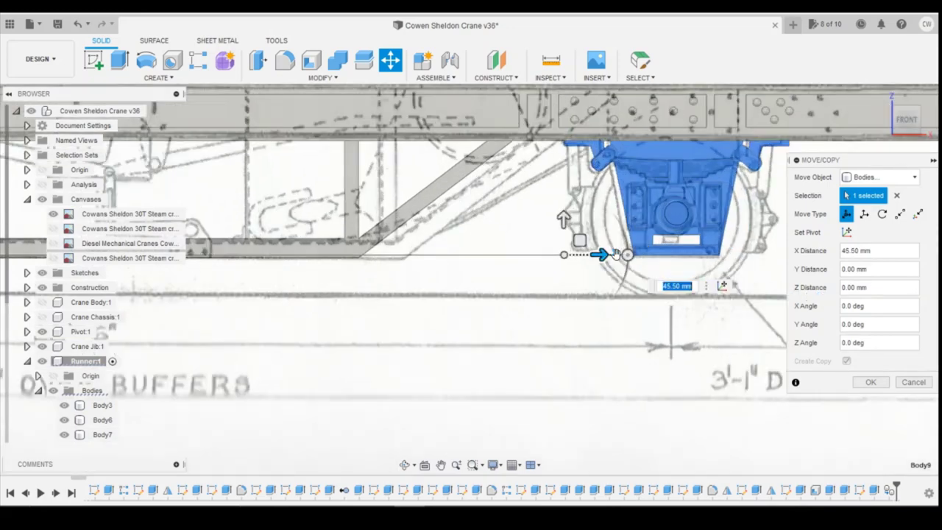
pyautogui.moveTo(557, 260); pyautogui.dragTo(544, 257)
pyautogui.scroll(-3, 556, 303)
pyautogui.scroll(-2, 556, 303)
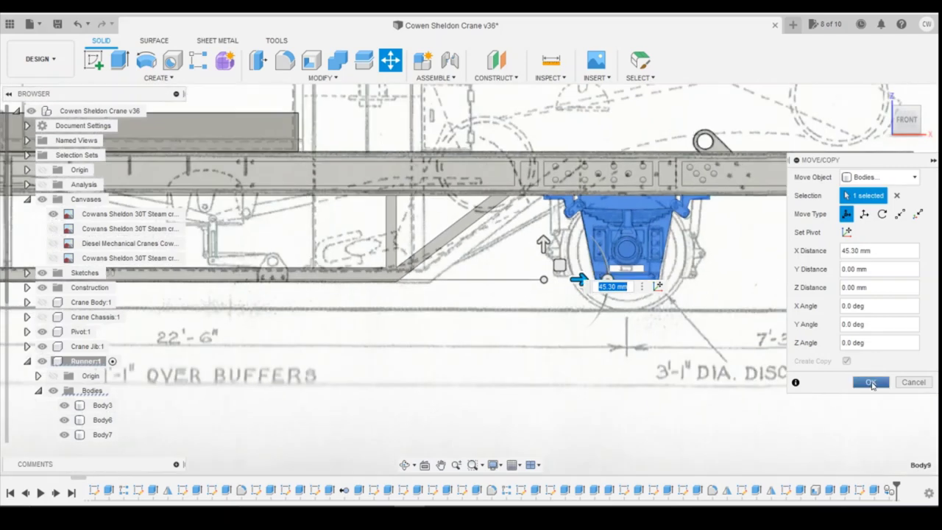
pyautogui.click(871, 383)
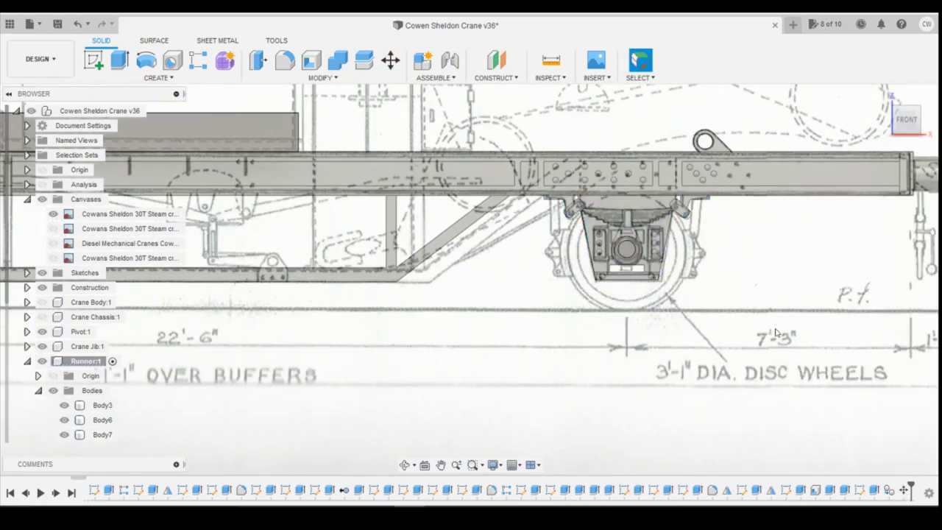
# Compare the copied axle guard and the nearby sloping underframe strut with the side-elevation drawing.
pyautogui.scroll(-4, 627, 254)
pyautogui.scroll(5, 627, 254)
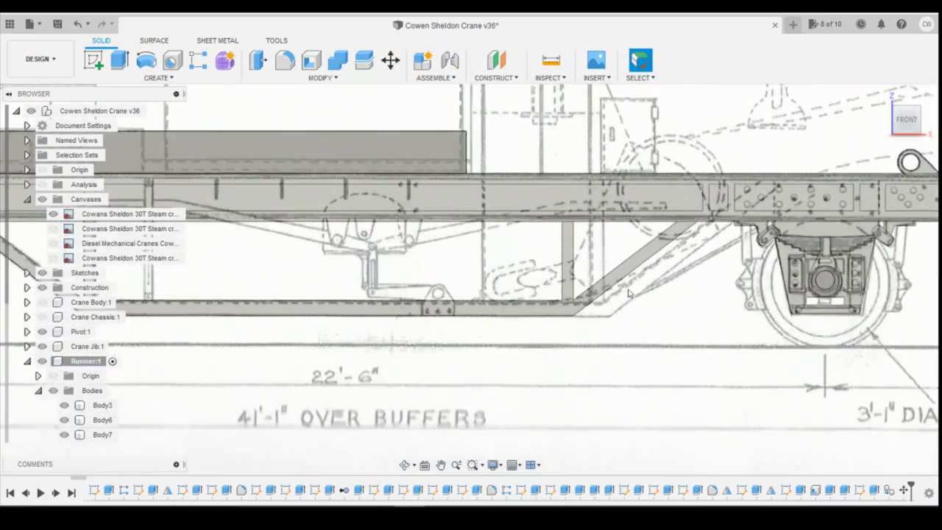
pyautogui.press('Escape')
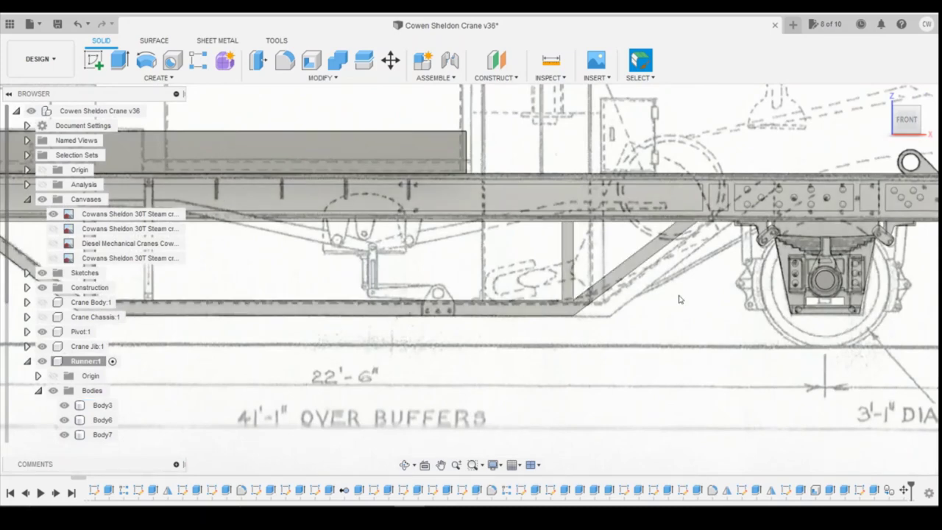
pyautogui.scroll(-2, 749, 305)
pyautogui.scroll(2, 707, 294)
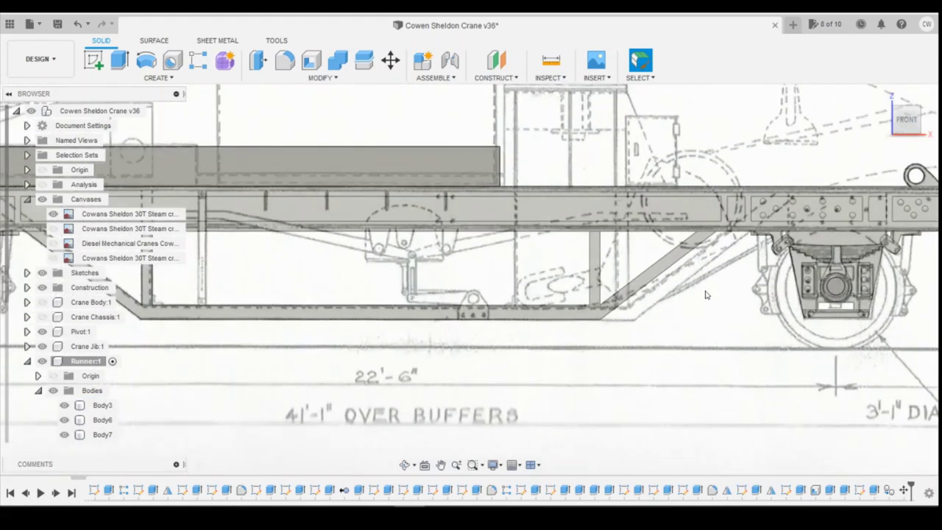
pyautogui.click(651, 281)
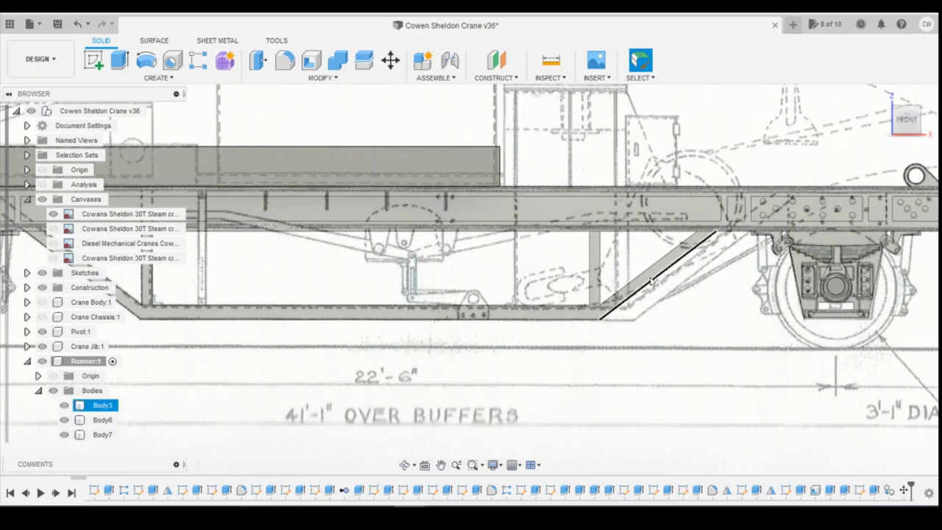
pyautogui.press('Escape')
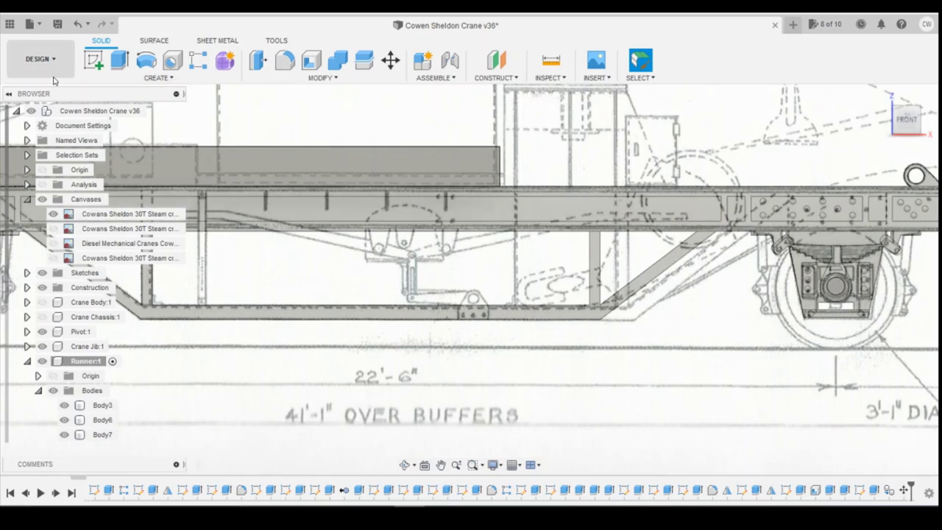
# Start a sketch on the lower underframe beam's front face and draw a rectangle about 6.9 mm wide over the post and sloping strut.
pyautogui.click(93, 60)
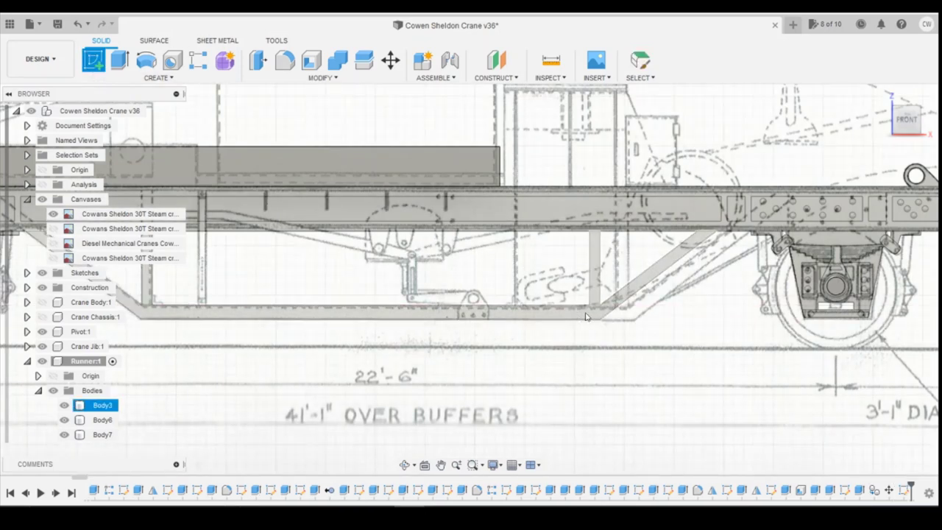
pyautogui.click(587, 309)
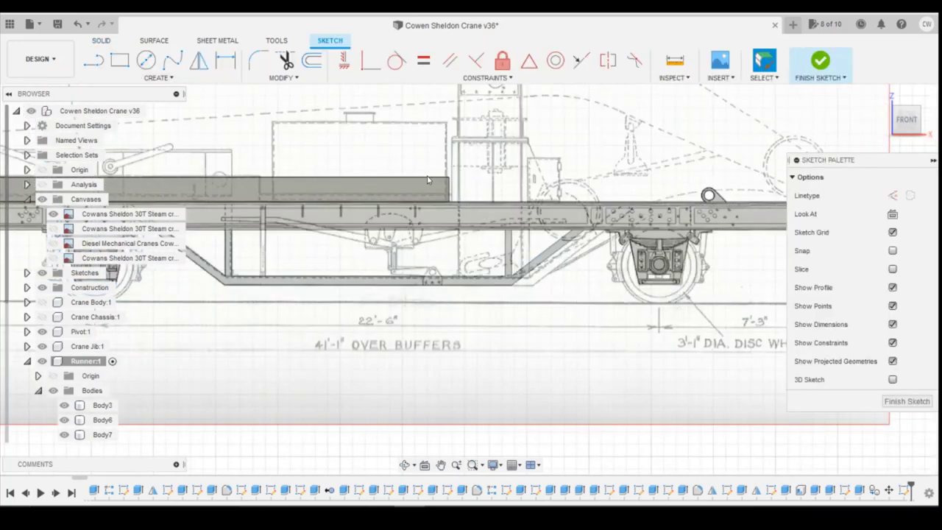
pyautogui.click(120, 60)
pyautogui.scroll(3, 513, 292)
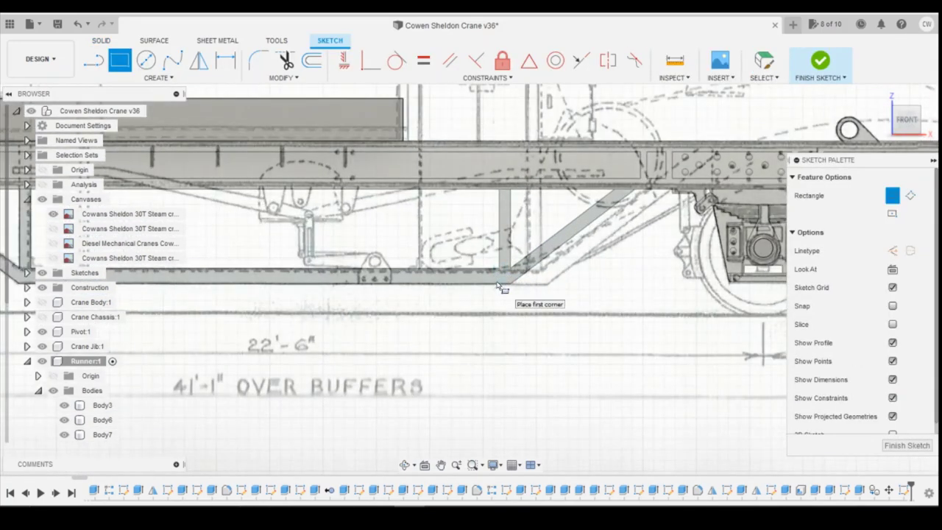
pyautogui.click(498, 283)
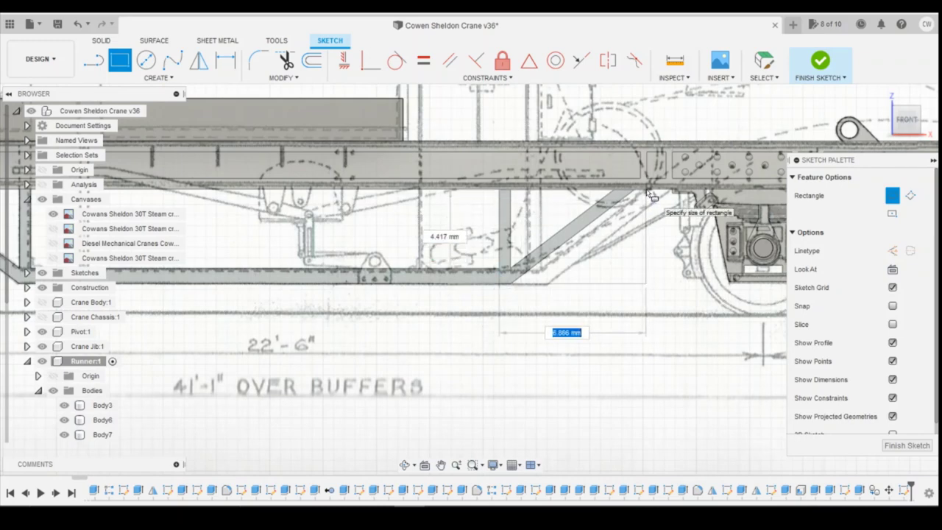
pyautogui.scroll(4, 648, 193)
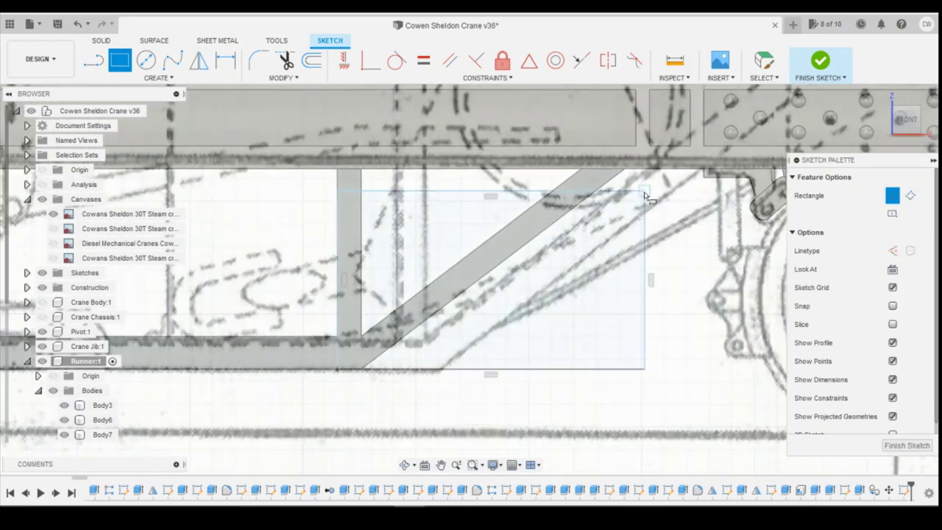
# Make the rectangle's upper edge coincident with the underside of the wagon's main beam.
pyautogui.press('Escape')
pyautogui.click(602, 112)
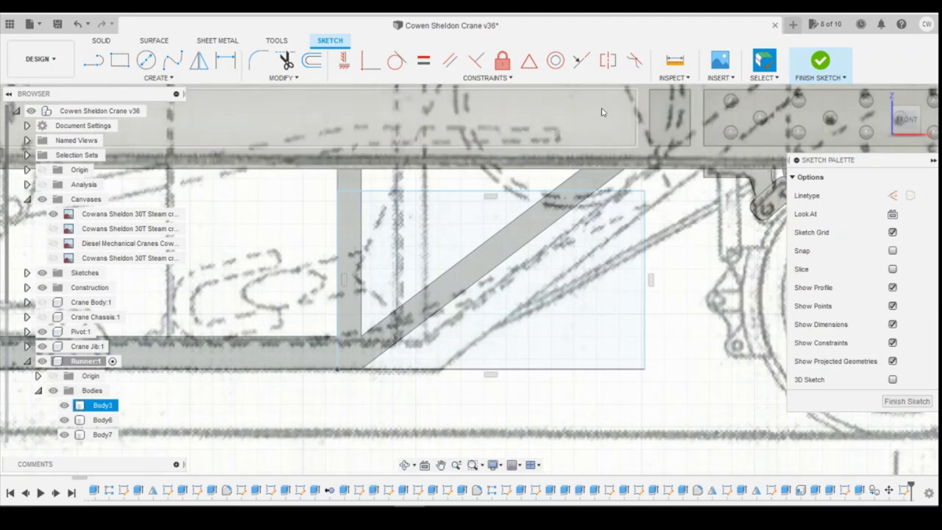
pyautogui.click(371, 61)
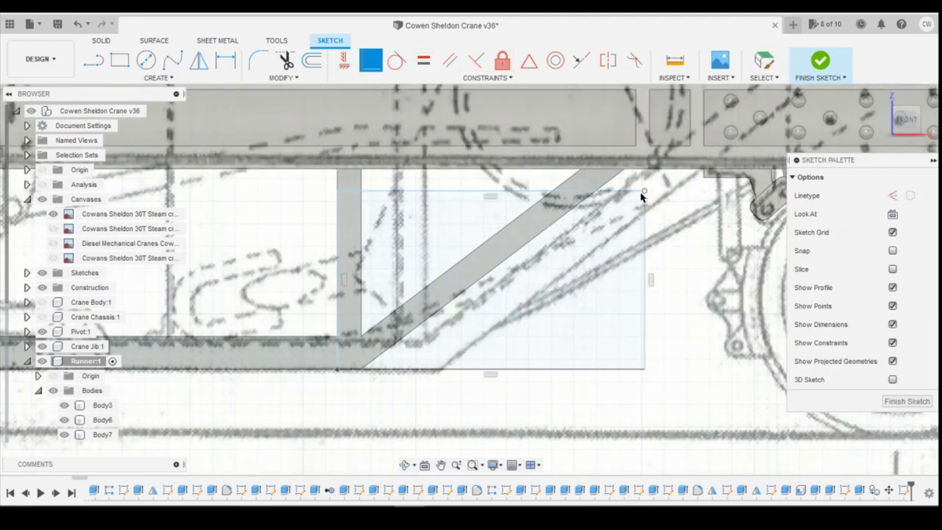
pyautogui.click(654, 173)
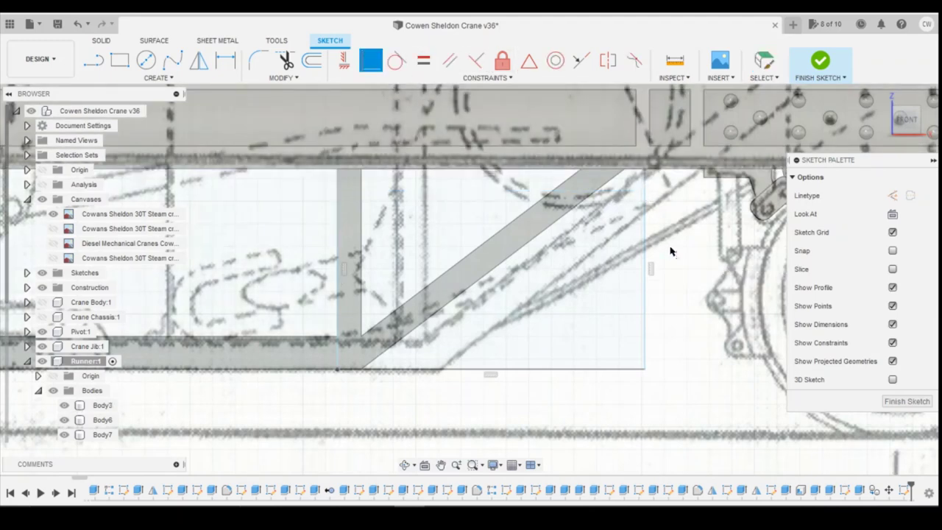
pyautogui.scroll(-3, 666, 253)
pyautogui.press('Escape')
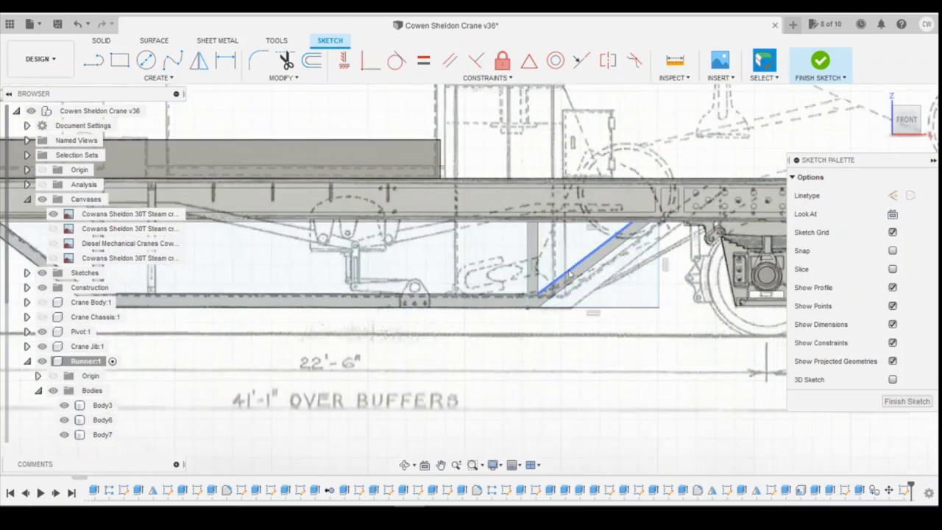
# Extrude the rectangle's three profiles as a cut across the underframe, removing the misplaced posts and sloping struts at that end.
pyautogui.click(615, 295)
pyautogui.click(580, 269)
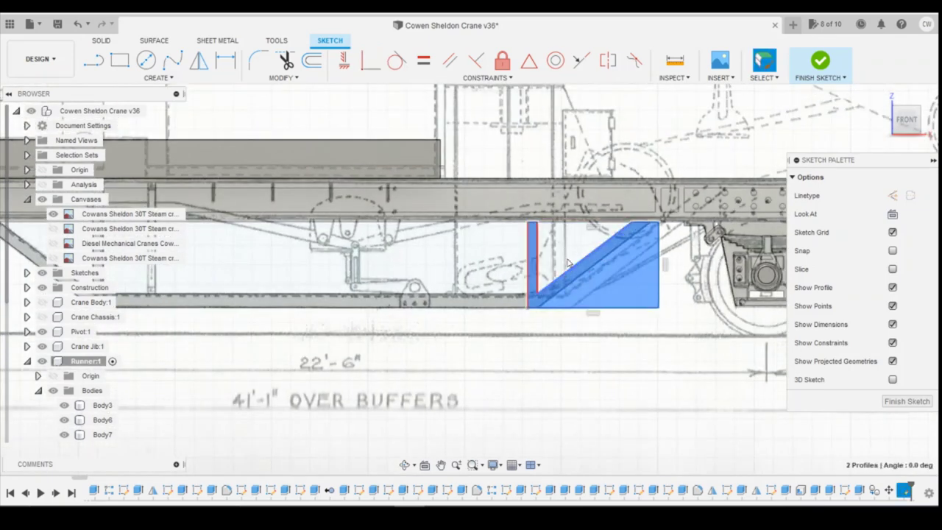
pyautogui.click(566, 257)
pyautogui.rightClick(621, 284)
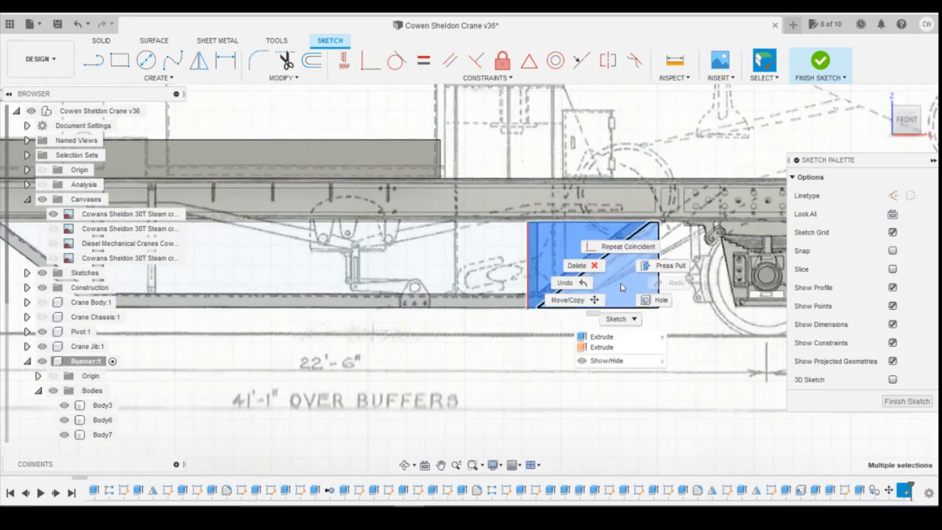
pyautogui.click(618, 338)
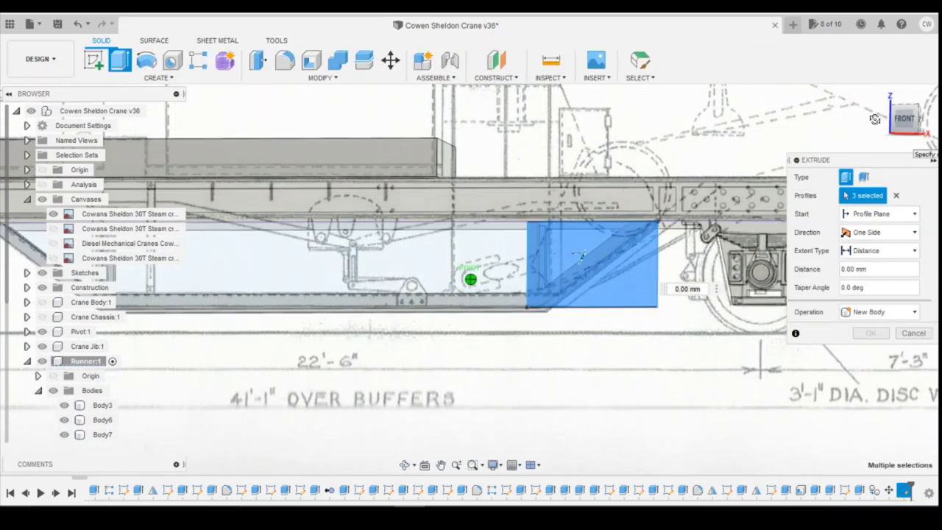
pyautogui.moveTo(560, 250); pyautogui.dragTo(639, 275)
pyautogui.click(878, 352)
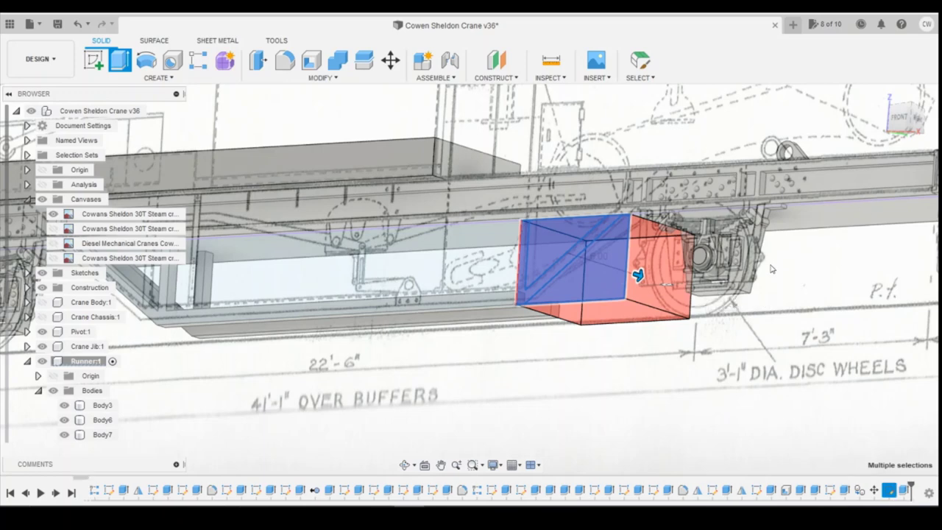
# Inspect the cut ends of the lower underframe beams against the drawing from the front and at an angle.
pyautogui.click(902, 119)
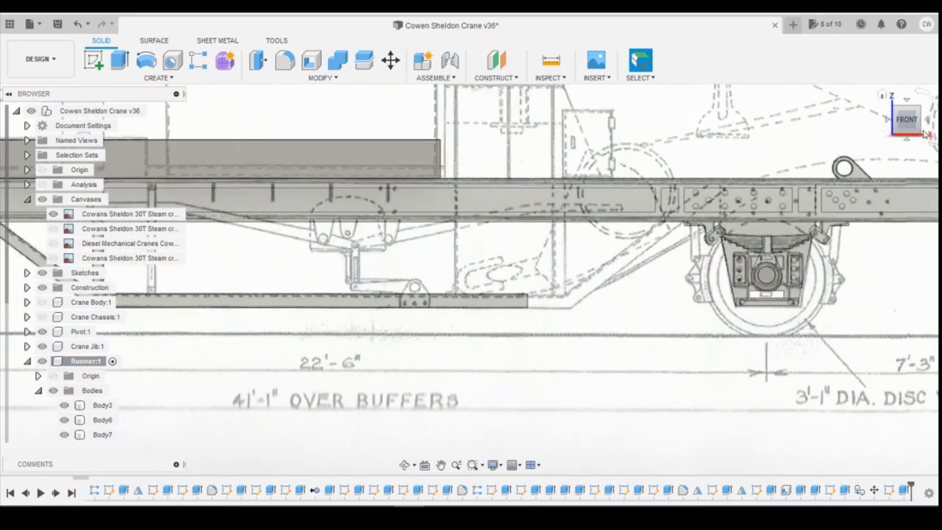
pyautogui.moveTo(907, 123); pyautogui.dragTo(872, 125)
pyautogui.scroll(2, 545, 298)
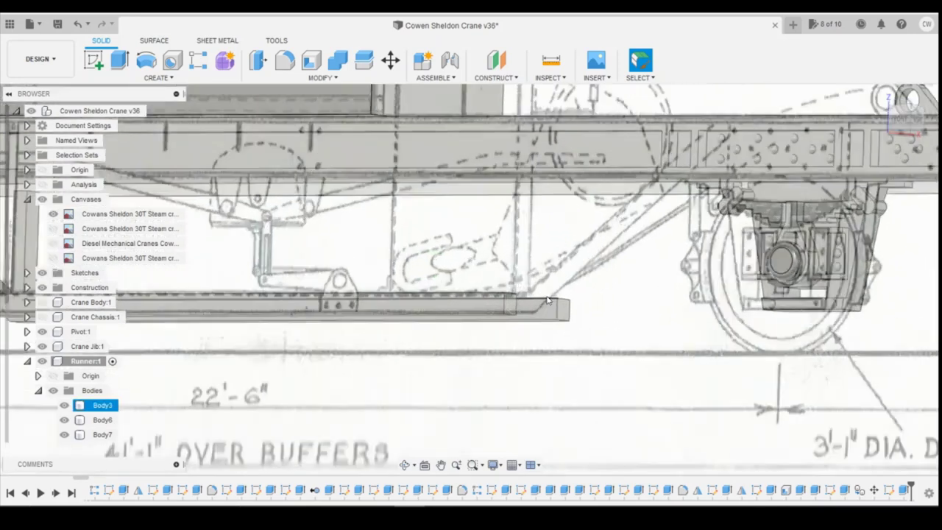
pyautogui.click(531, 231)
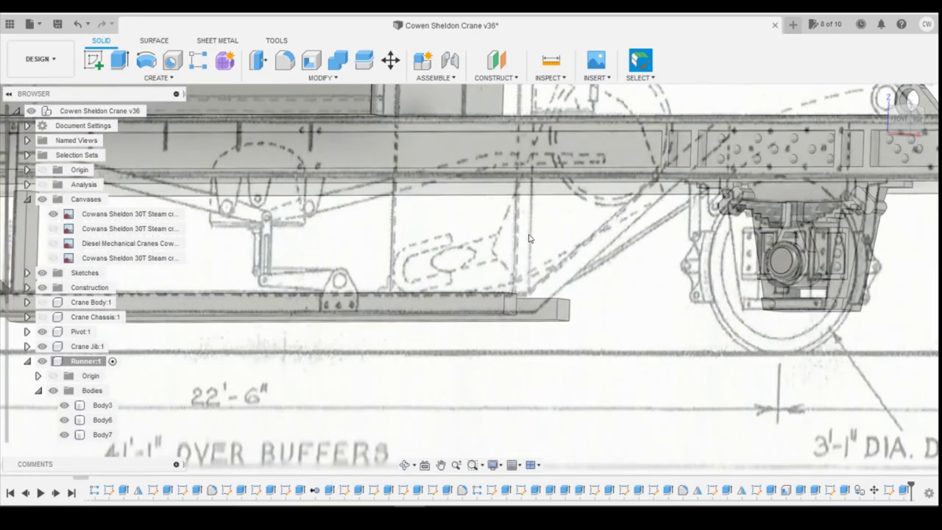
pyautogui.scroll(-2, 813, 402)
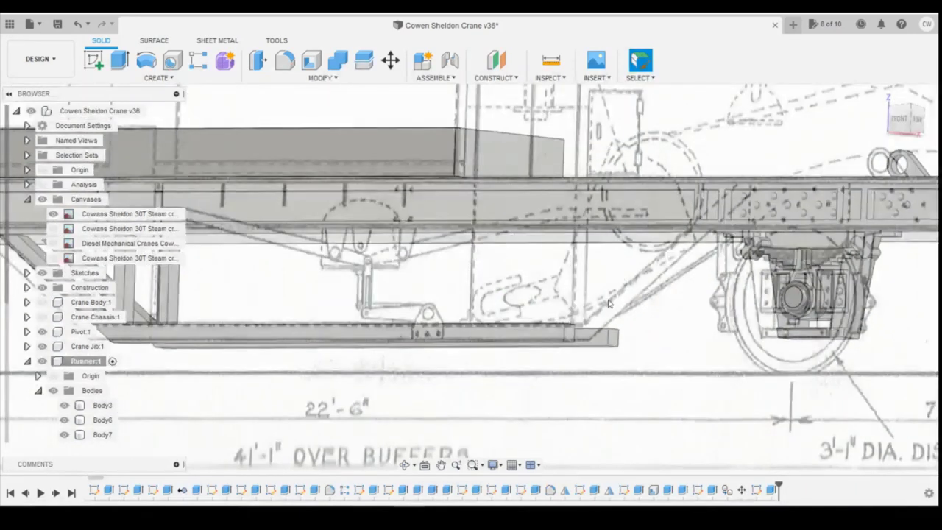
pyautogui.click(566, 339)
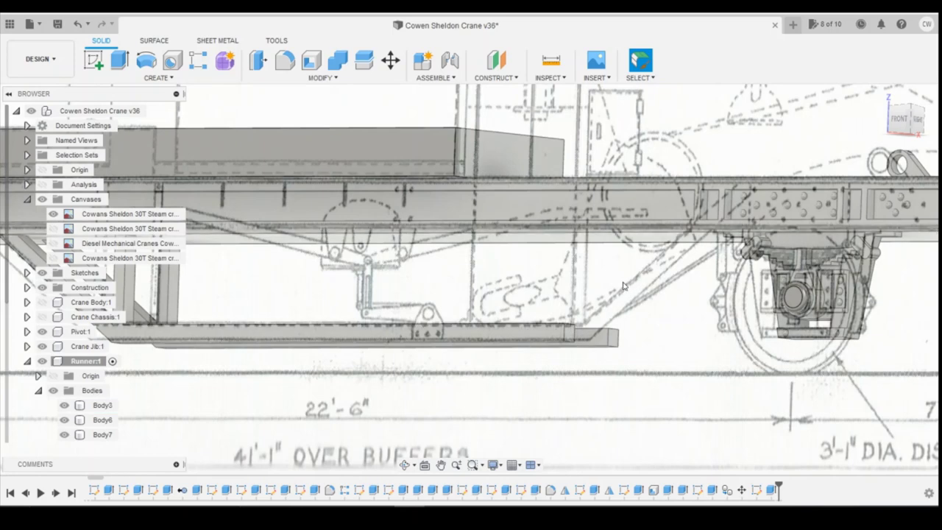
pyautogui.click(430, 149)
pyautogui.press('Escape')
pyautogui.click(93, 60)
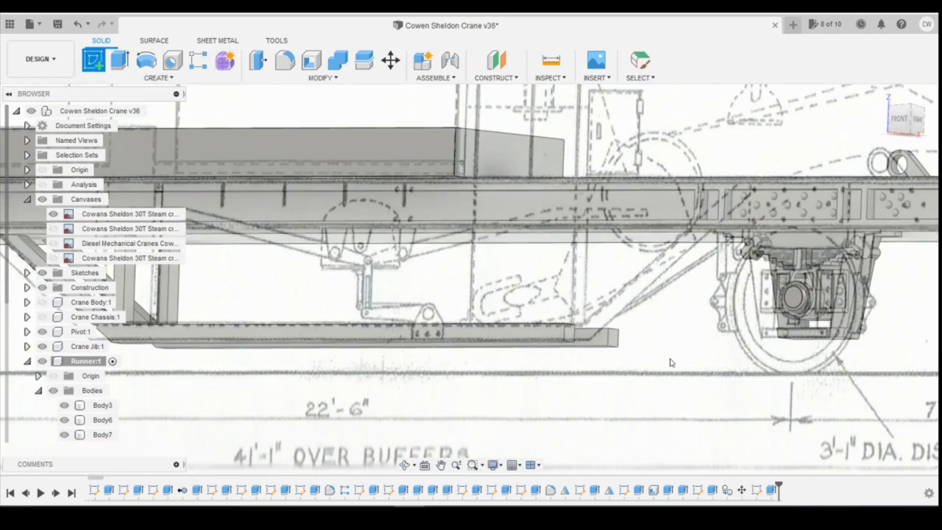
pyautogui.press('Escape')
# Extrude the end face of the front lower underframe beam 2.00 mm outward, joining it to the body, to match the drawing.
pyautogui.click(119, 60)
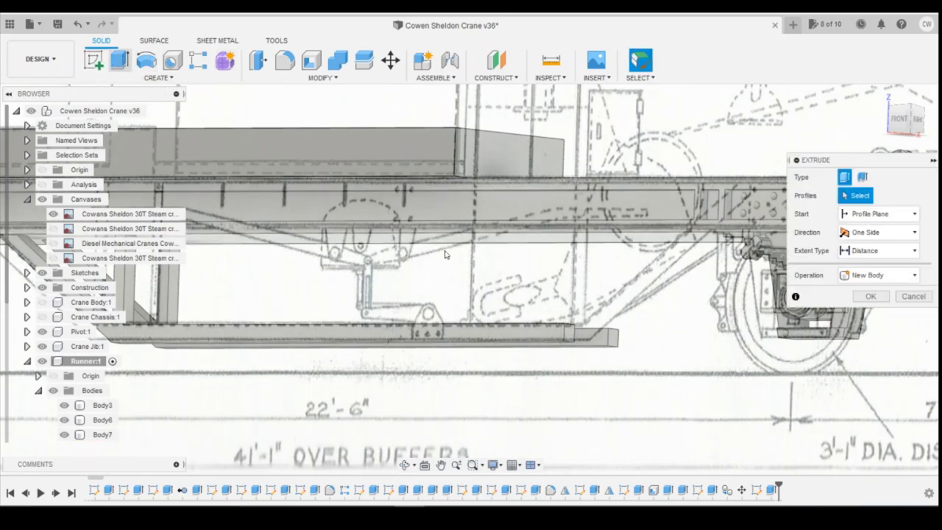
pyautogui.scroll(3, 576, 341)
pyautogui.click(572, 332)
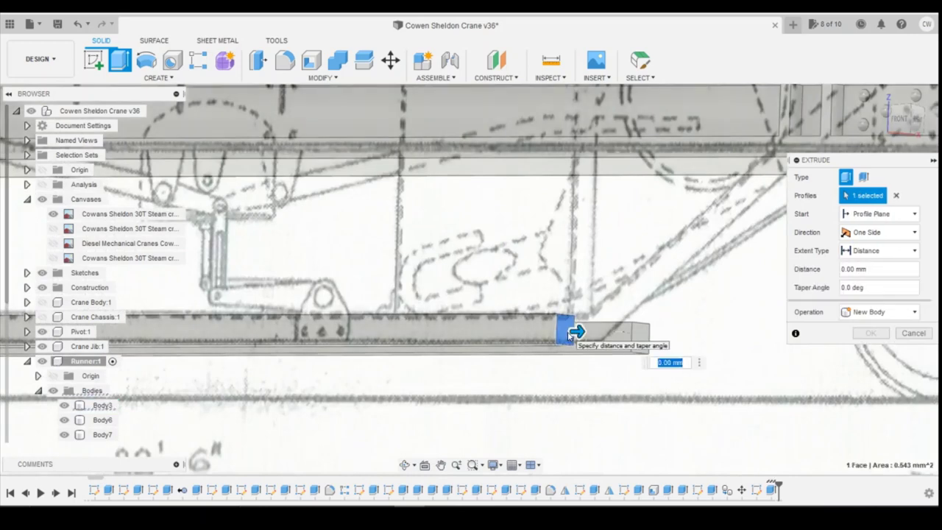
pyautogui.click(900, 119)
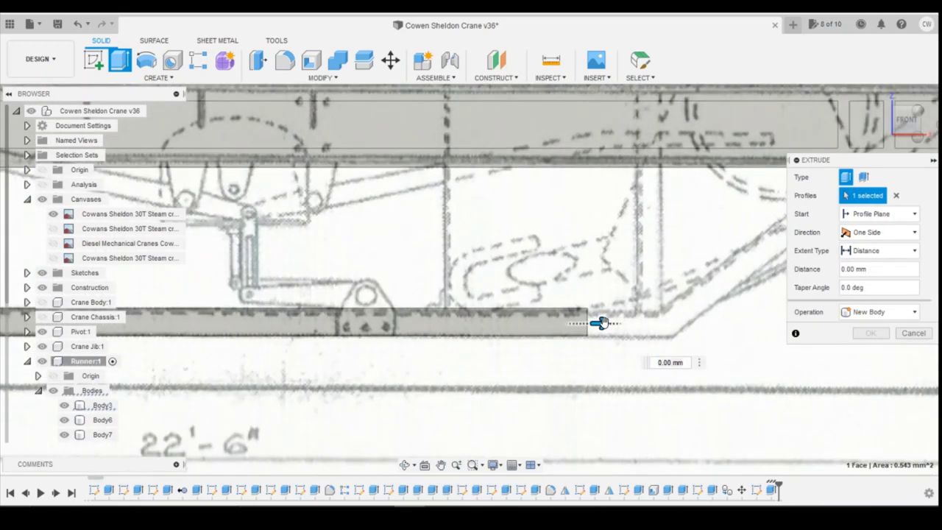
pyautogui.moveTo(600, 324); pyautogui.dragTo(665, 325)
pyautogui.scroll(3, 688, 326)
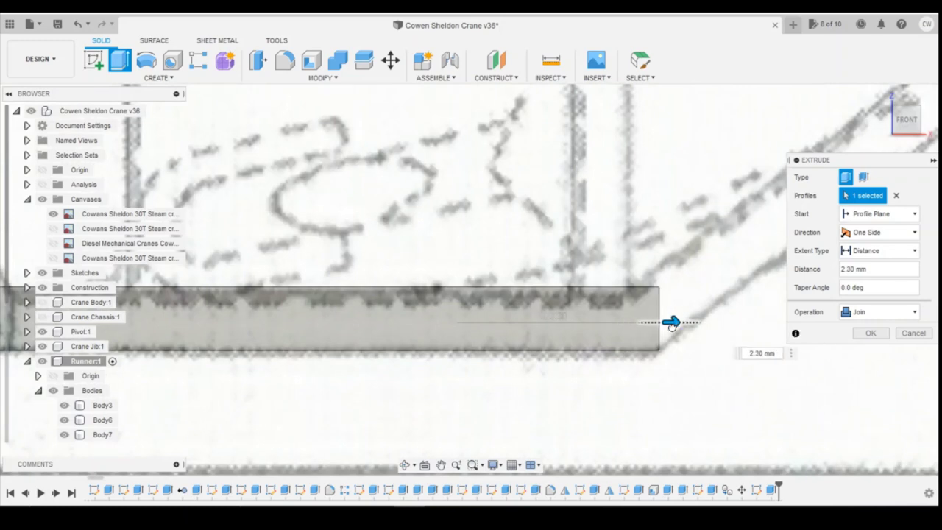
pyautogui.click(733, 353)
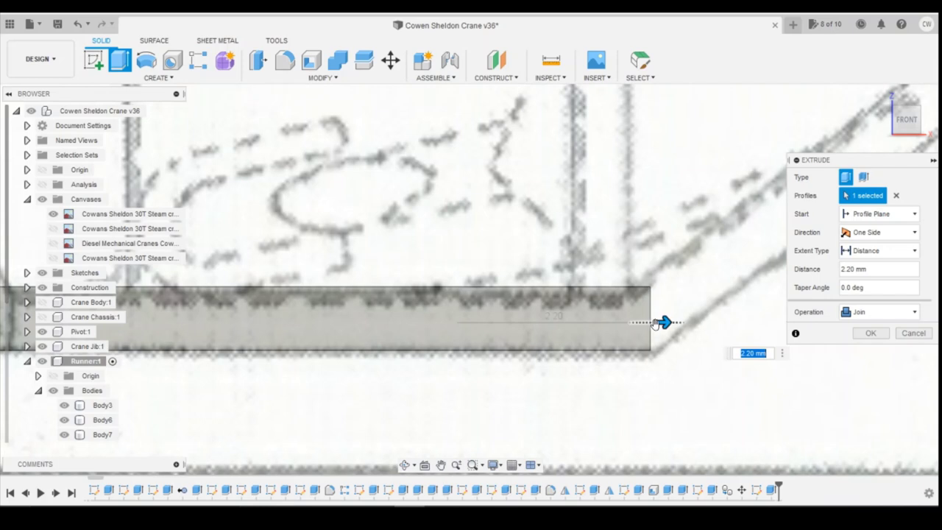
pyautogui.moveTo(655, 324)
pyautogui.mouseDown()
pyautogui.moveTo(636, 323)
pyautogui.moveTo(643, 323)
pyautogui.mouseUp()
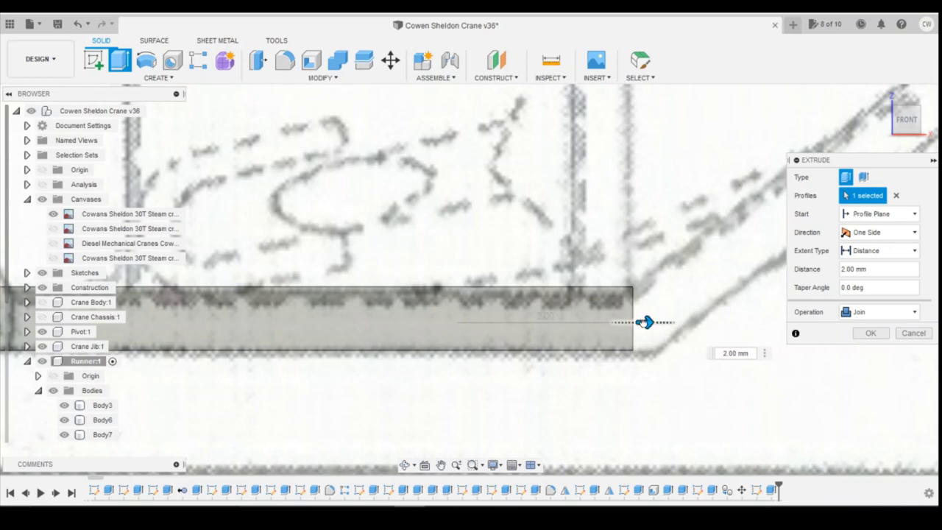
pyautogui.scroll(-2, 626, 369)
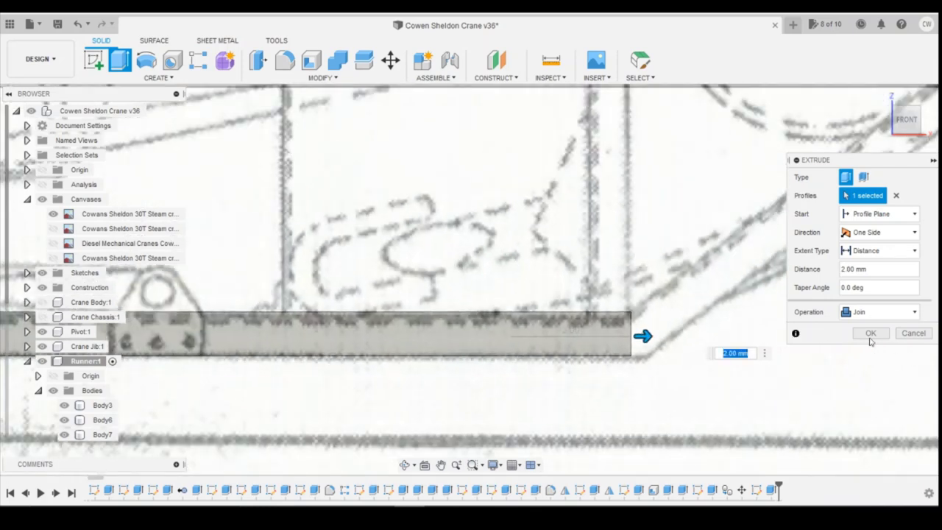
pyautogui.click(870, 336)
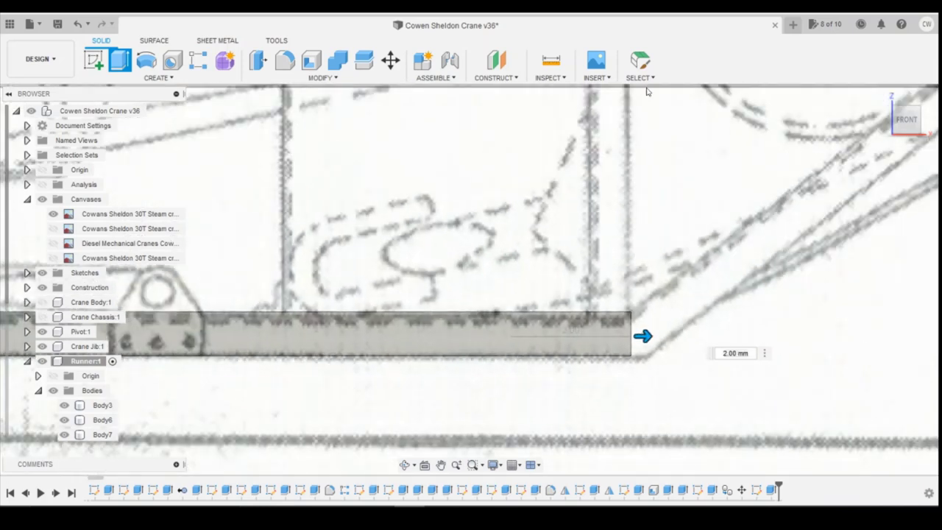
# Start a sketch on the lower beam's front face and draw a post rectangle about 0.7 by 3.6 mm up from its upper end corner.
pyautogui.moveTo(911, 131); pyautogui.dragTo(913, 131)
pyautogui.click(914, 131)
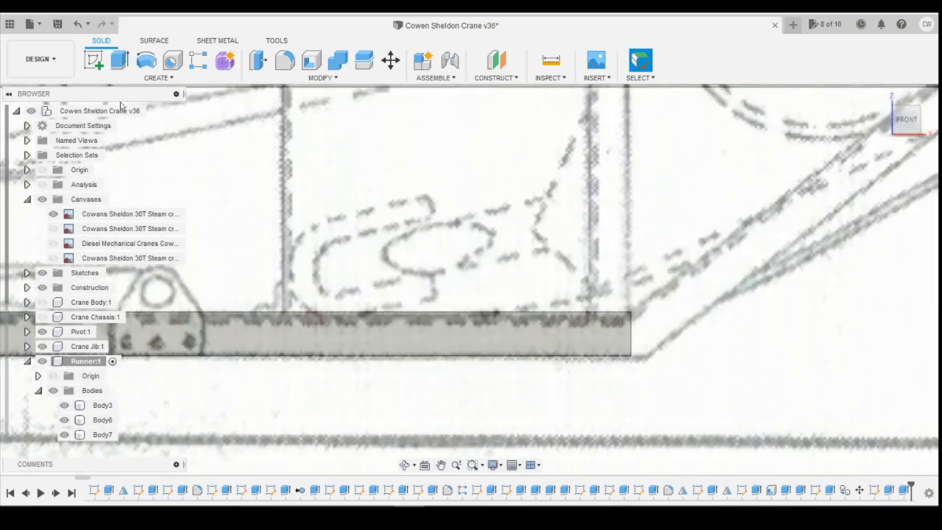
pyautogui.click(88, 71)
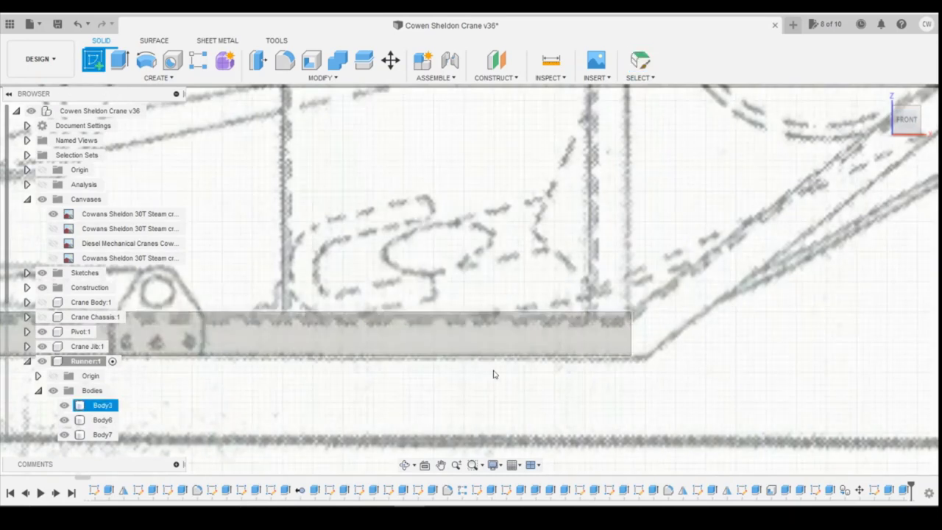
pyautogui.click(595, 343)
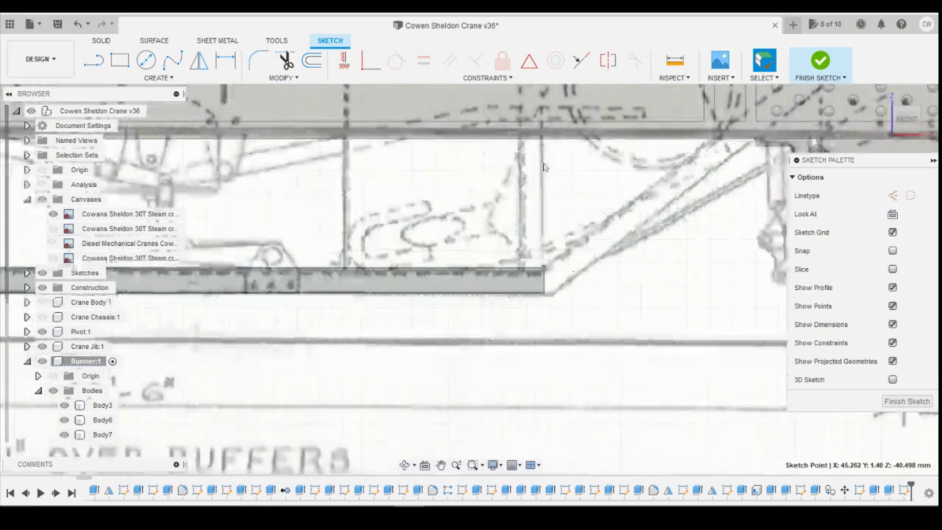
pyautogui.click(126, 65)
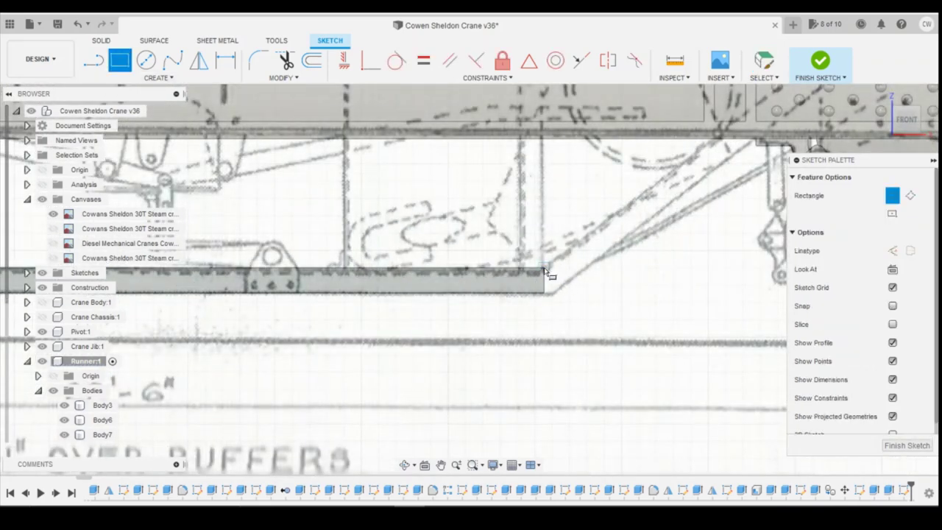
pyautogui.scroll(2, 517, 152)
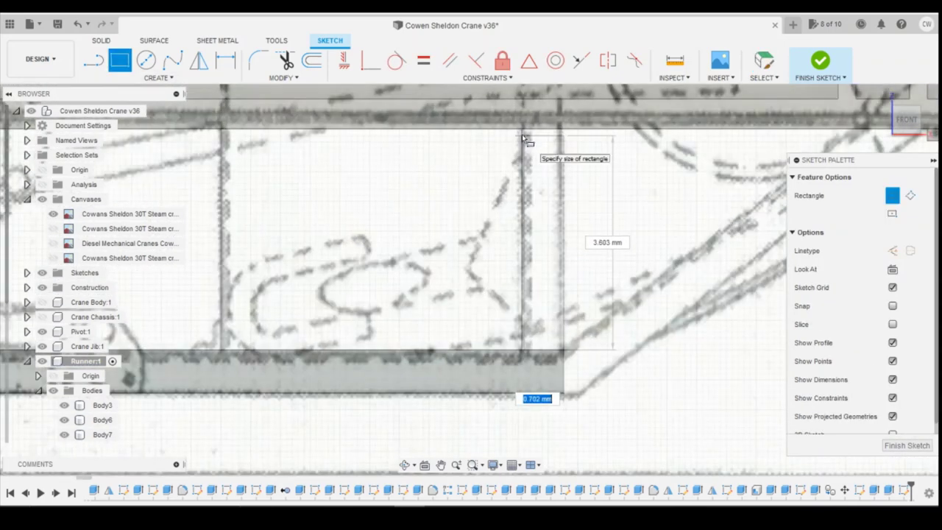
pyautogui.click(522, 135)
pyautogui.click(522, 134)
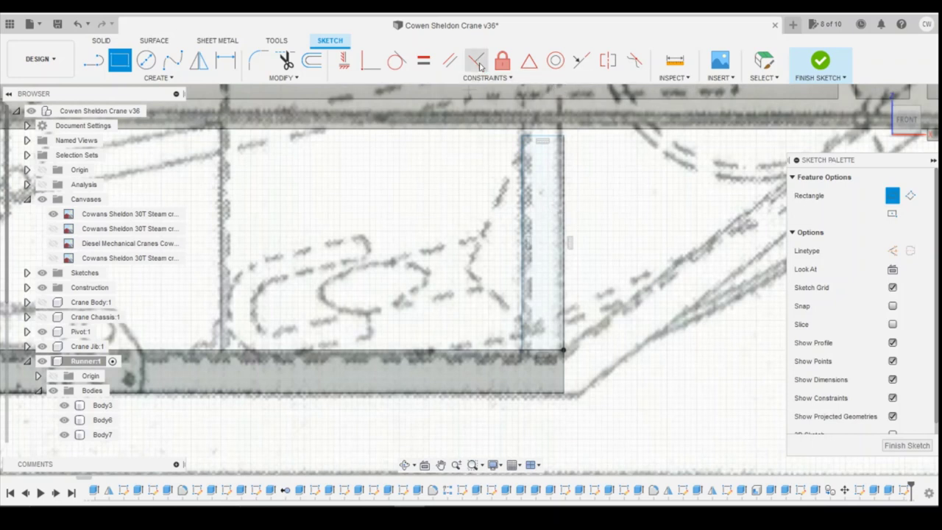
# Make the post rectangle's upper corner coincident with the underside of the wagon's main beam and dimension the rectangle's width.
pyautogui.click(371, 66)
pyautogui.click(564, 136)
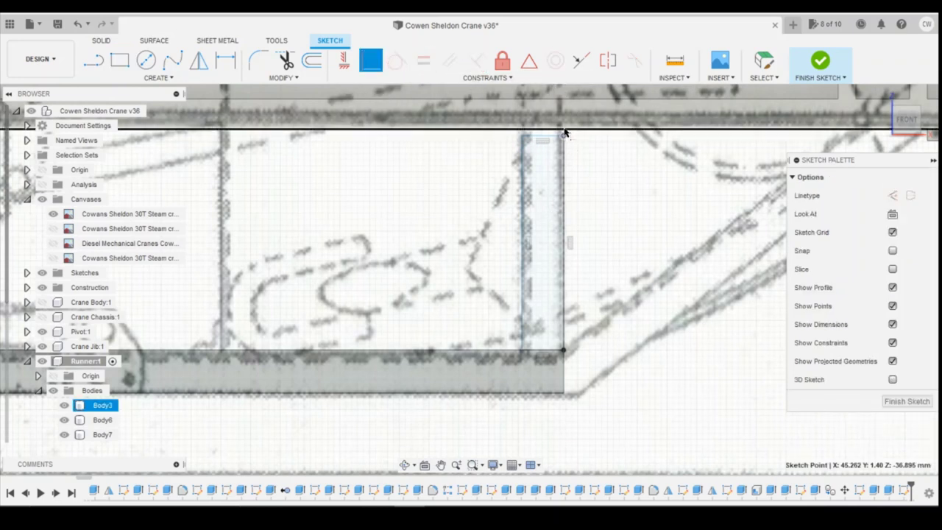
pyautogui.click(564, 130)
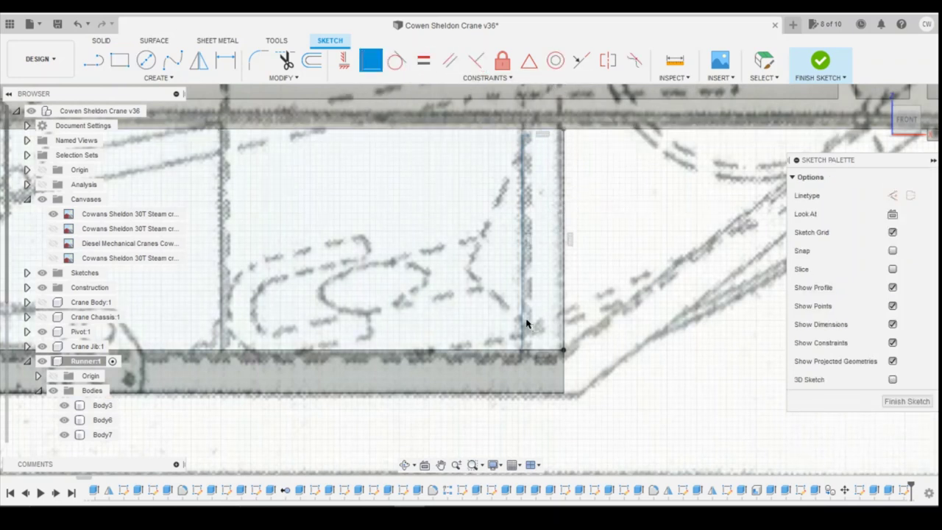
pyautogui.press('d')
pyautogui.click(523, 288)
pyautogui.click(564, 289)
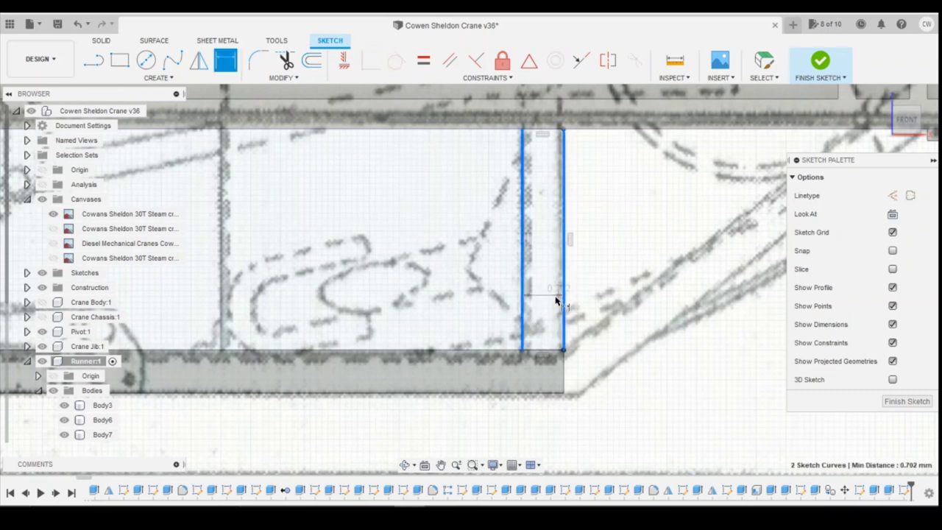
pyautogui.click(553, 295)
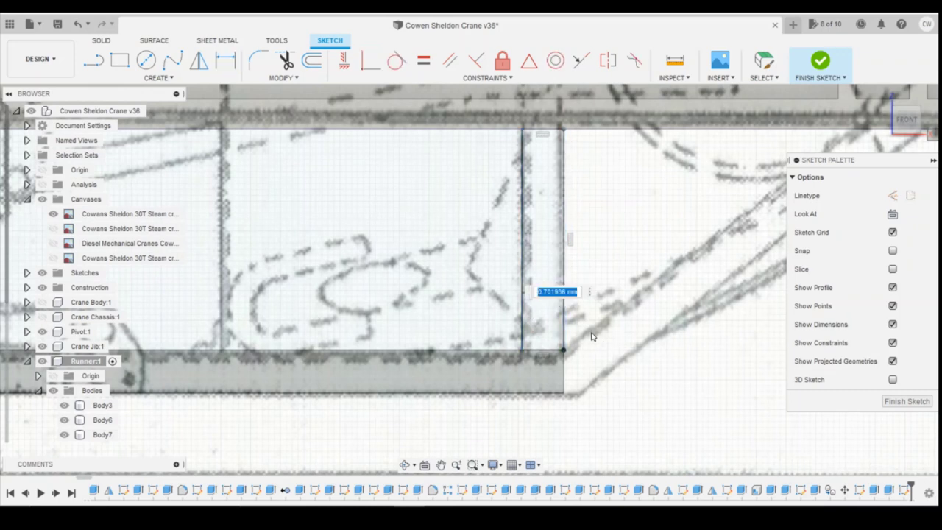
pyautogui.press('Return')
pyautogui.press('Escape')
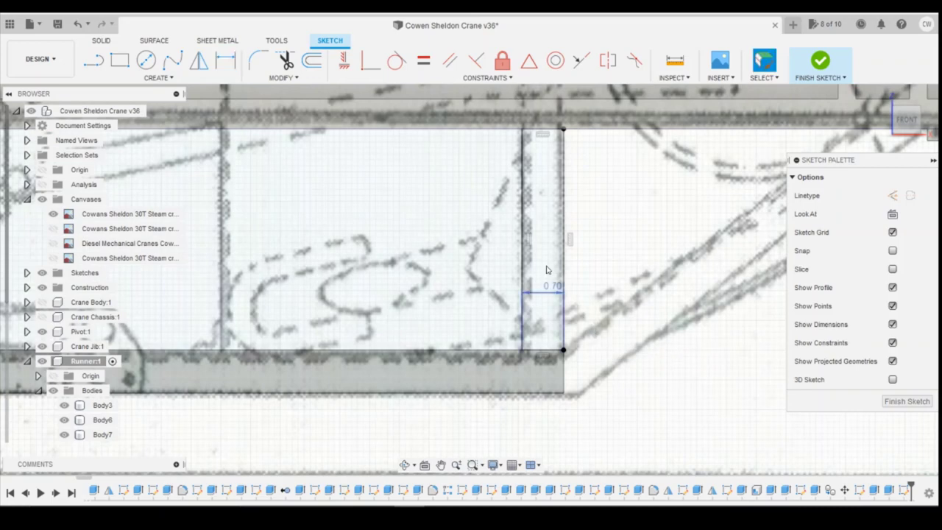
# Extrude the post rectangle by -0.75 mm to form the vertical end post between the lower and main beams.
pyautogui.click(547, 269)
pyautogui.rightClick(546, 265)
pyautogui.click(537, 323)
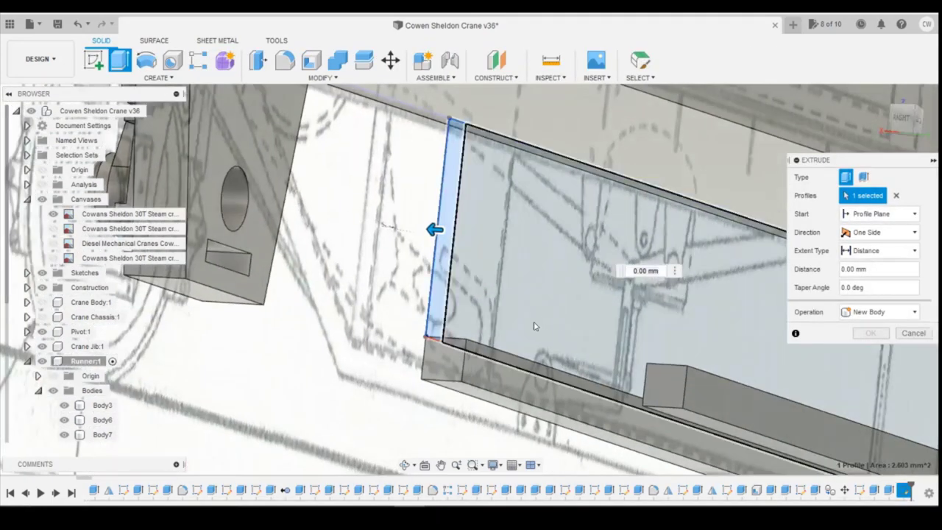
pyautogui.click(489, 369)
pyautogui.click(870, 333)
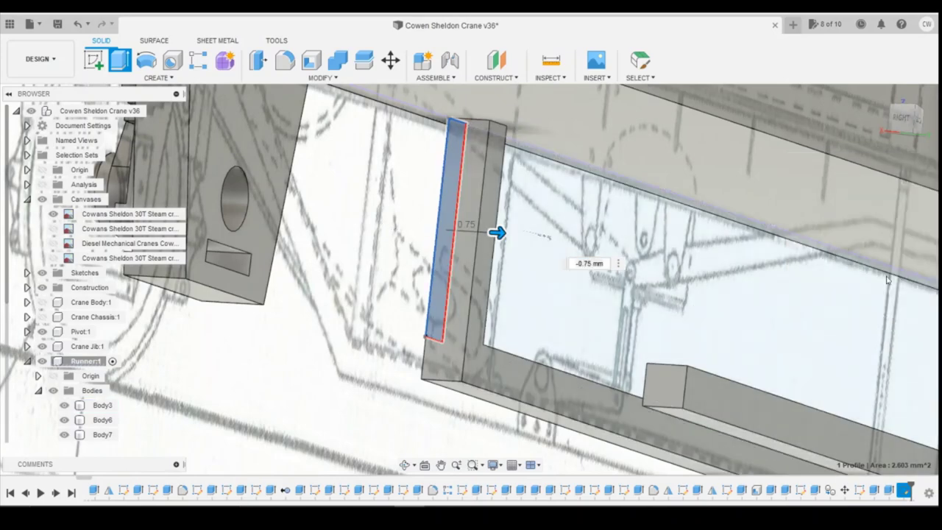
# Sketch on the underframe's front face a sloping strut line about 7.3 mm long from near the lower end corner, ending on the main beam's underside.
pyautogui.moveTo(915, 115); pyautogui.dragTo(936, 126)
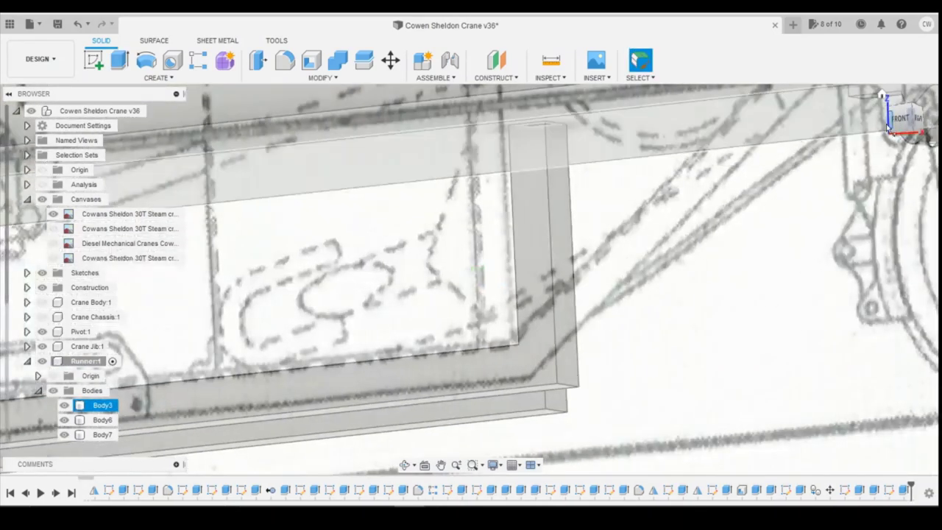
pyautogui.click(903, 118)
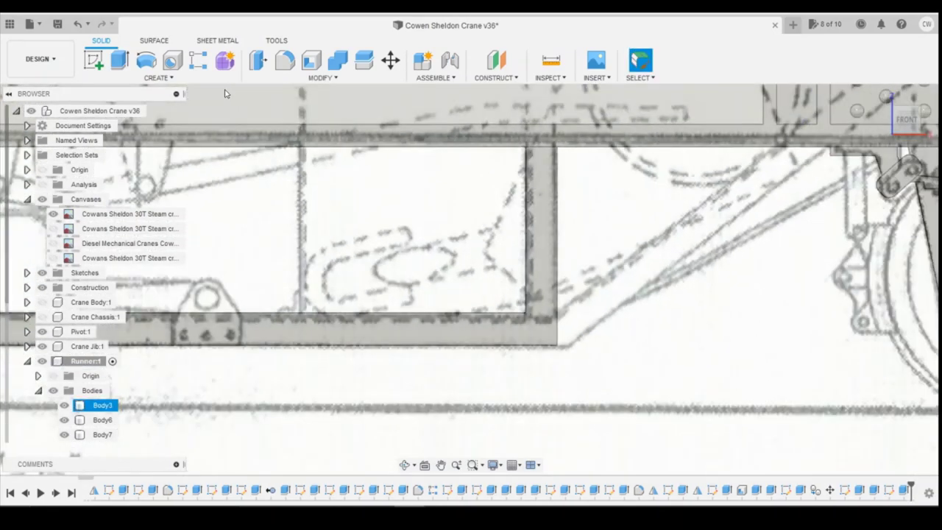
pyautogui.click(93, 59)
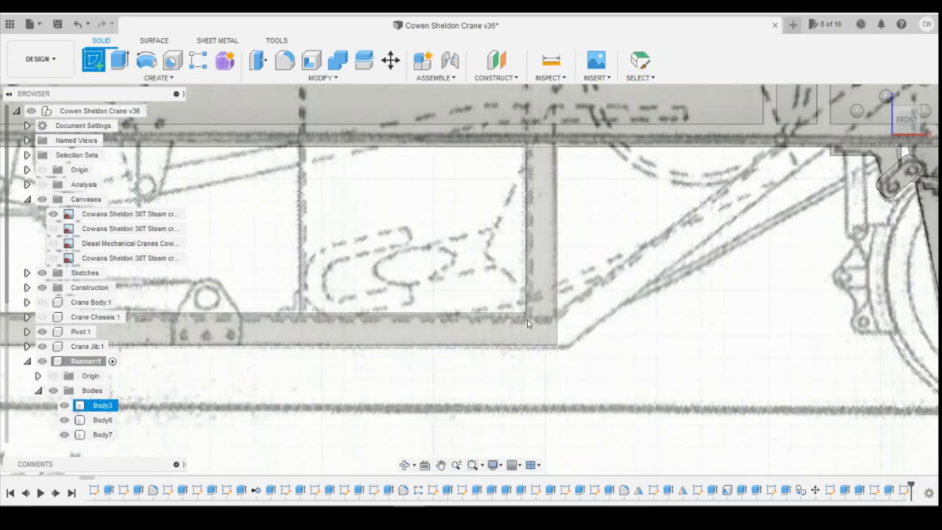
pyautogui.click(545, 338)
pyautogui.click(93, 61)
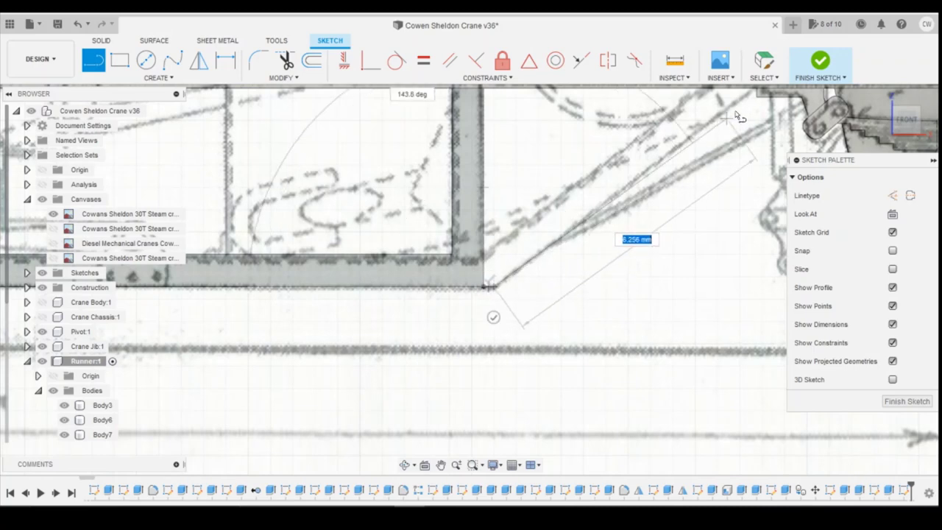
pyautogui.scroll(2, 749, 109)
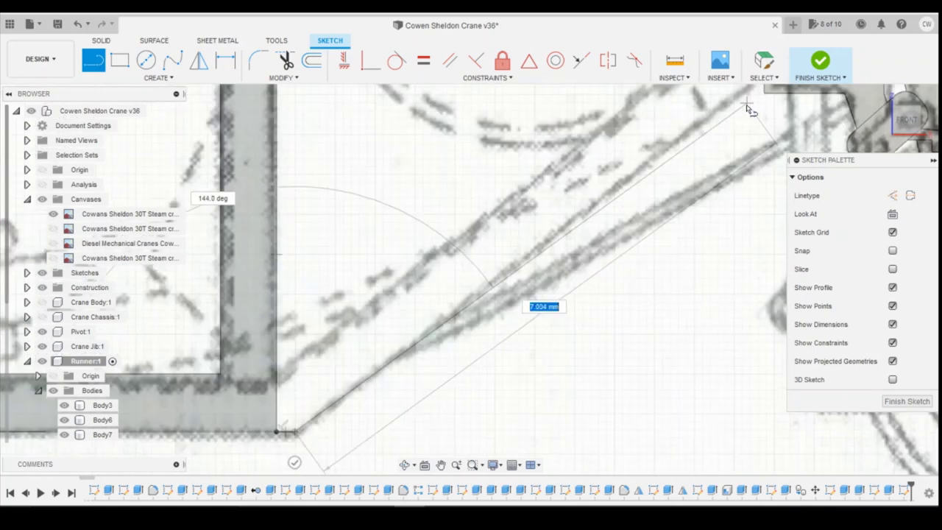
pyautogui.scroll(-3, 748, 110)
pyautogui.scroll(3, 731, 137)
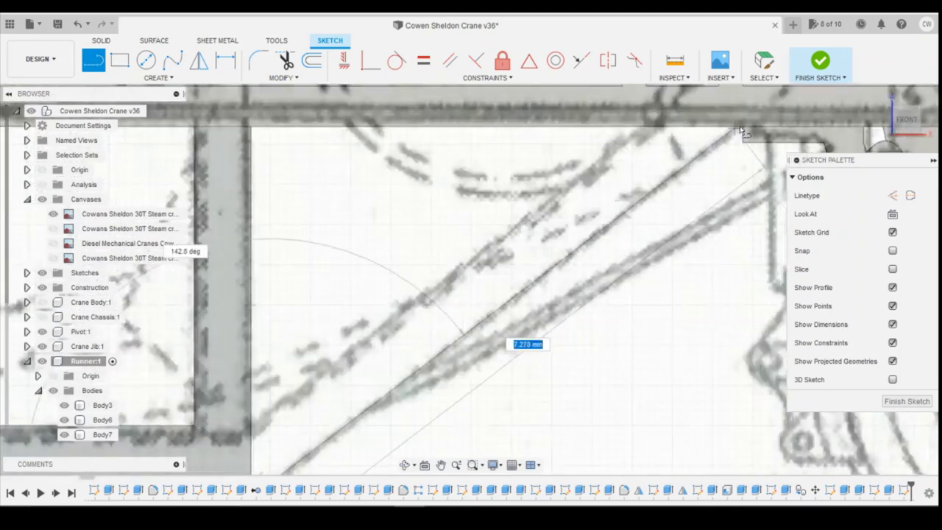
pyautogui.click(731, 137)
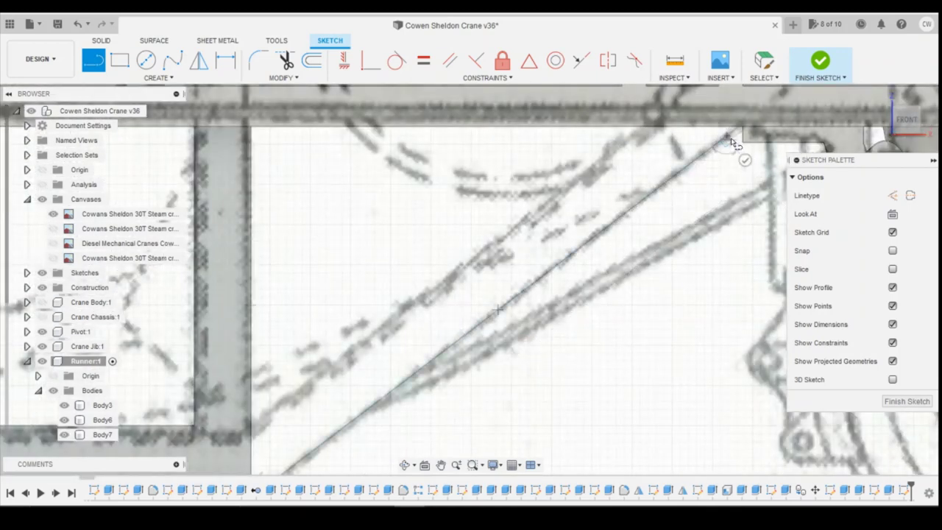
pyautogui.press('Escape')
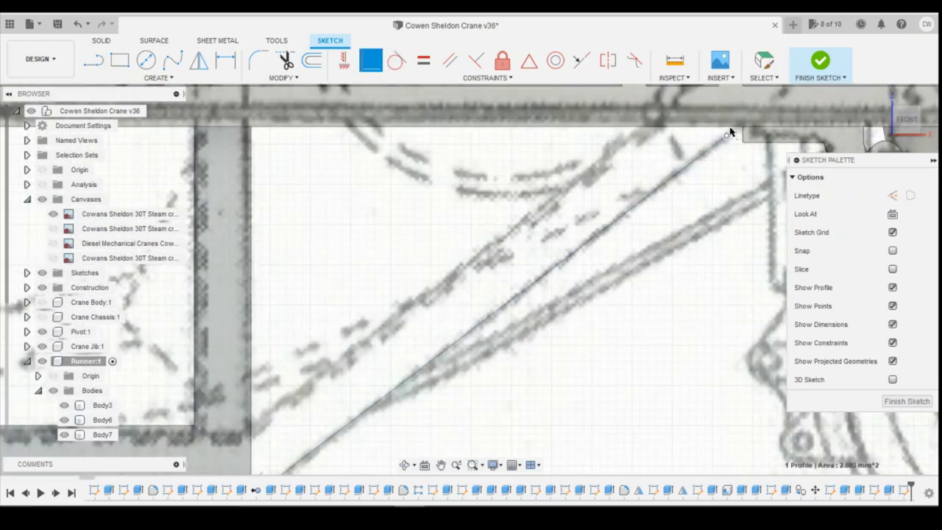
pyautogui.scroll(-3, 729, 147)
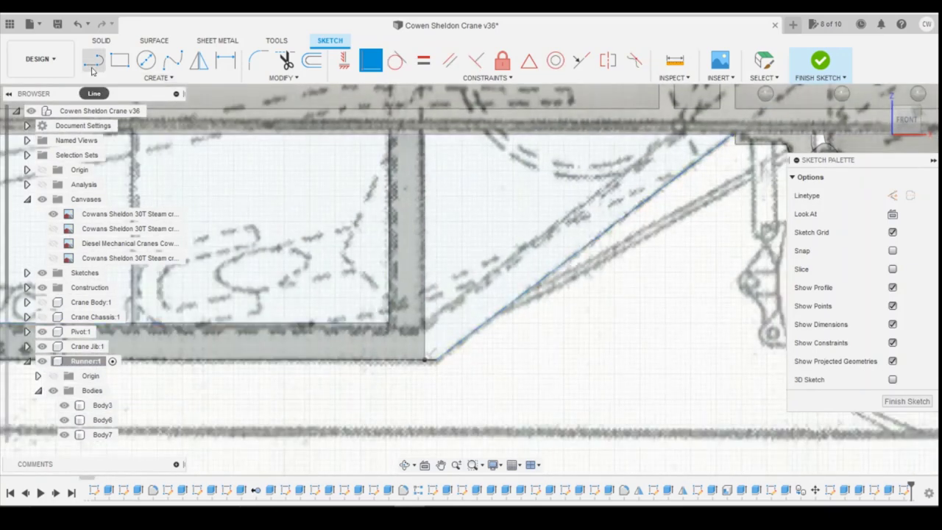
# Draw a second sloping strut line about 6.1 mm long from the post up to the main beam and make it parallel to the first.
pyautogui.press('l')
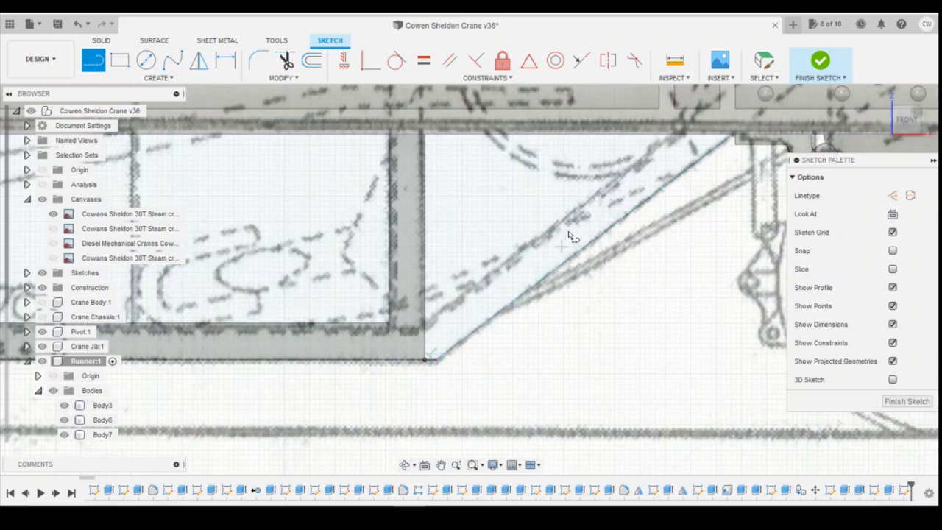
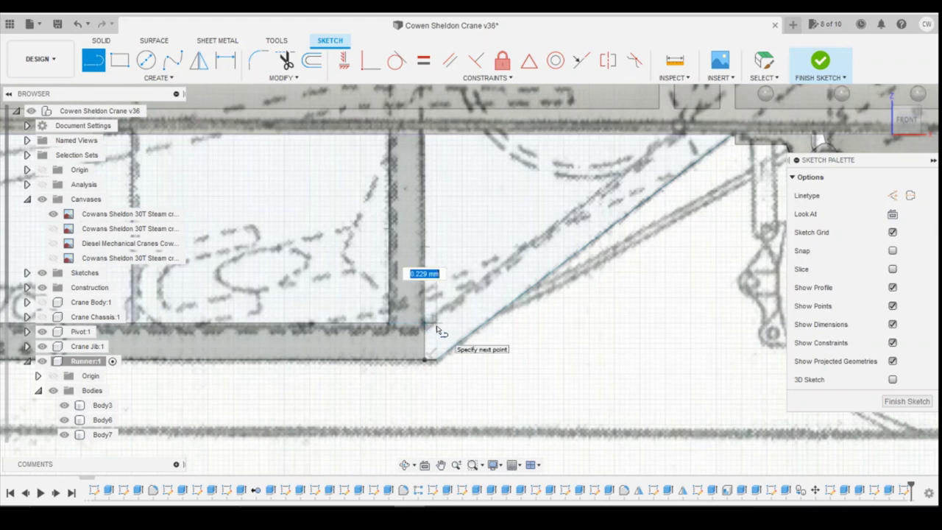
pyautogui.click(454, 349)
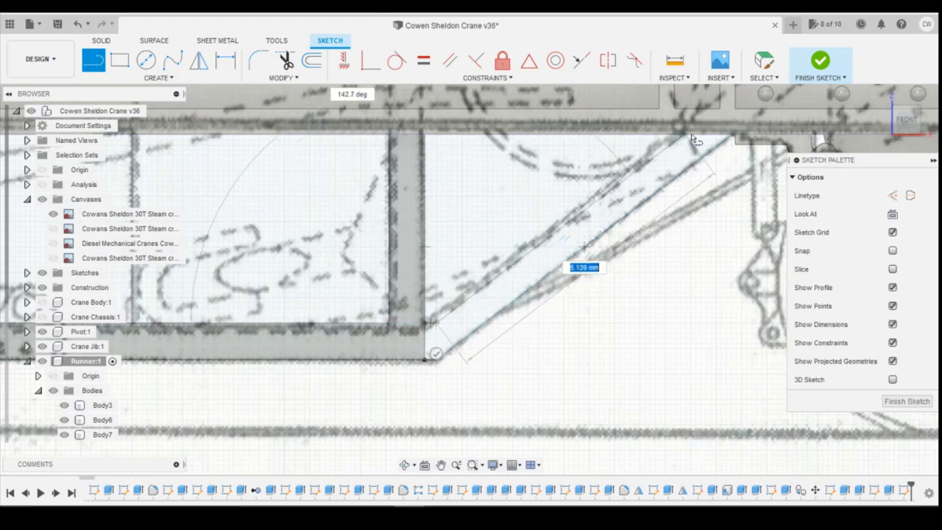
pyautogui.press('Escape')
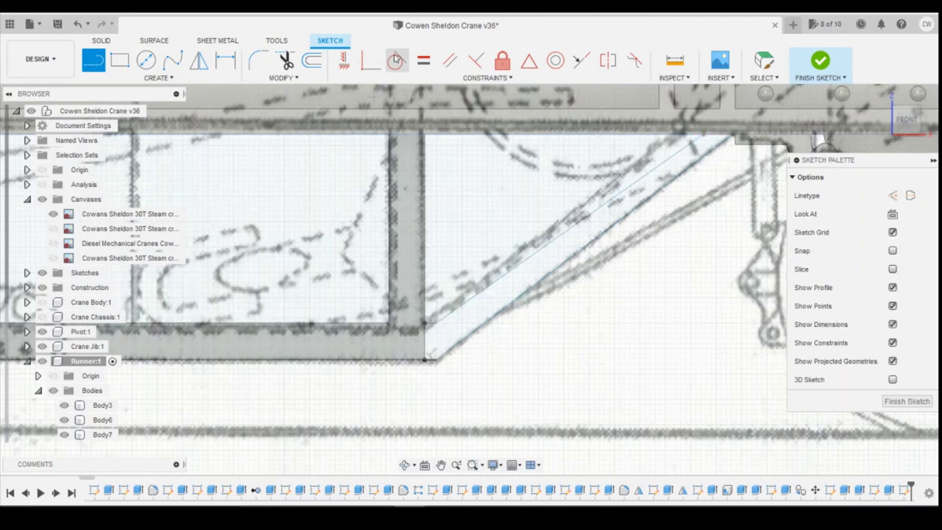
pyautogui.click(440, 62)
pyautogui.click(559, 236)
pyautogui.click(569, 255)
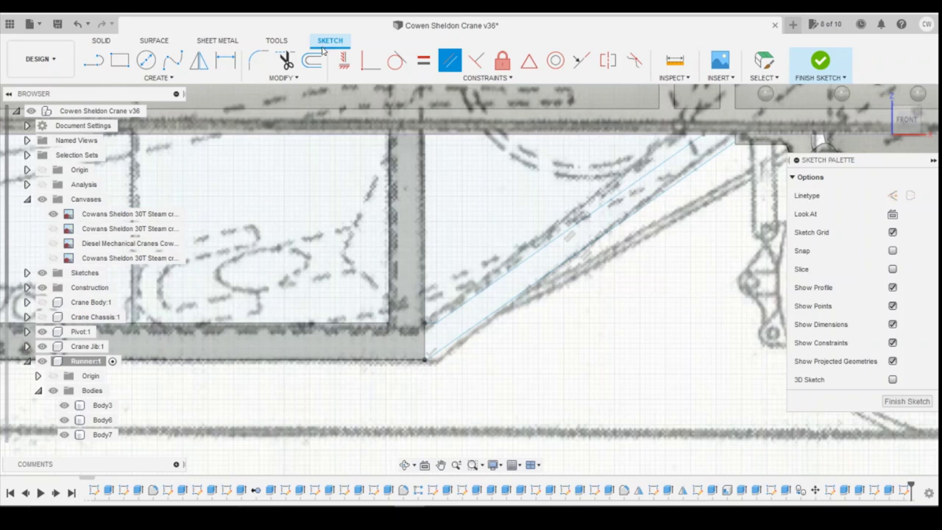
# Undo the parallel constraint between the two sloping strut lines and reapply it, selecting the lower line first.
pyautogui.click(77, 25)
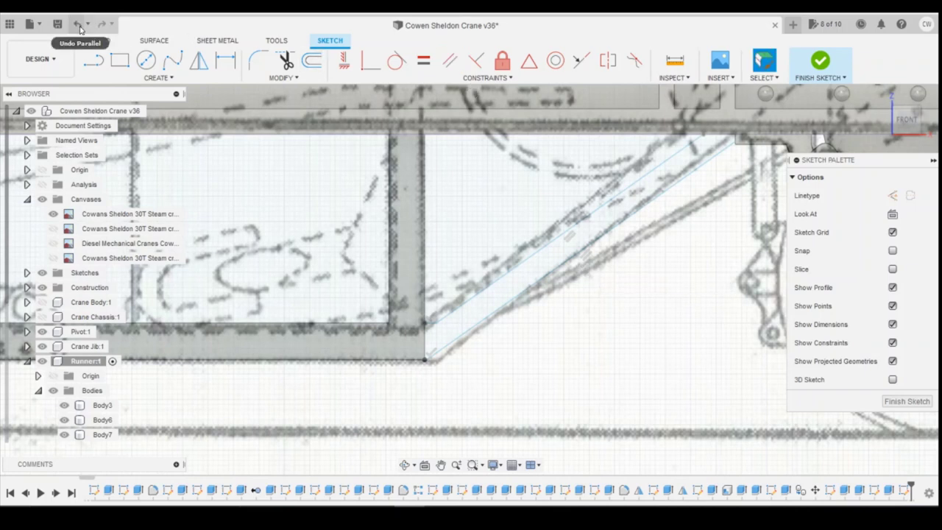
pyautogui.click(450, 60)
pyautogui.click(584, 253)
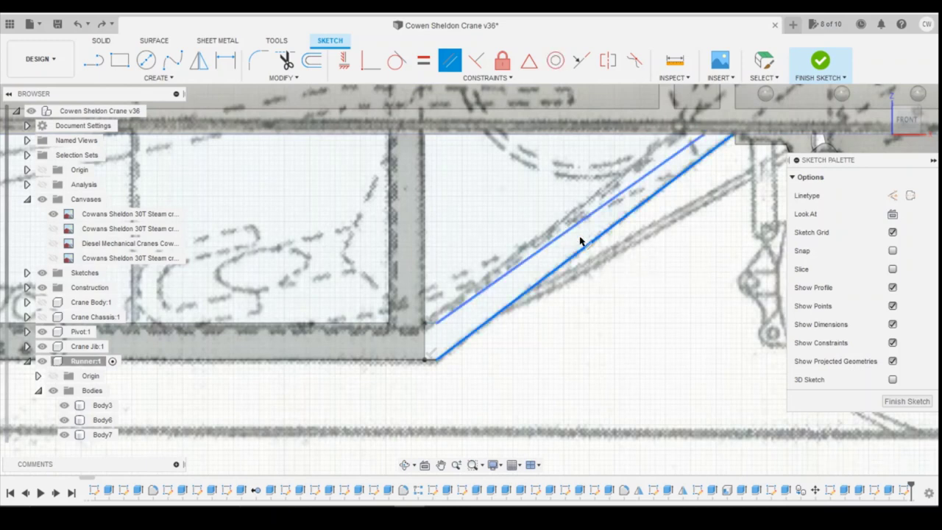
pyautogui.click(577, 234)
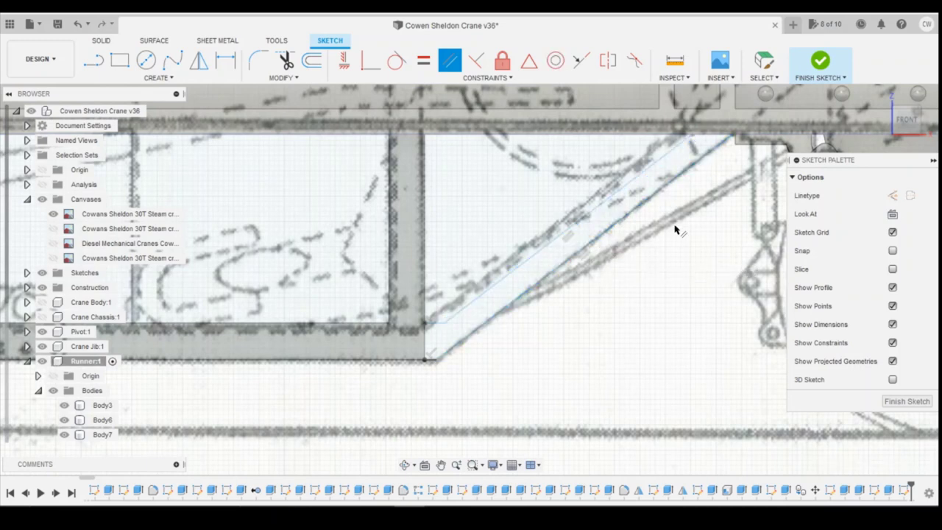
# Shift the upper strut line onto the strut edge in the drawing, making it about 6.2 mm long.
pyautogui.scroll(2, 636, 218)
pyautogui.press('Escape')
pyautogui.click(555, 220)
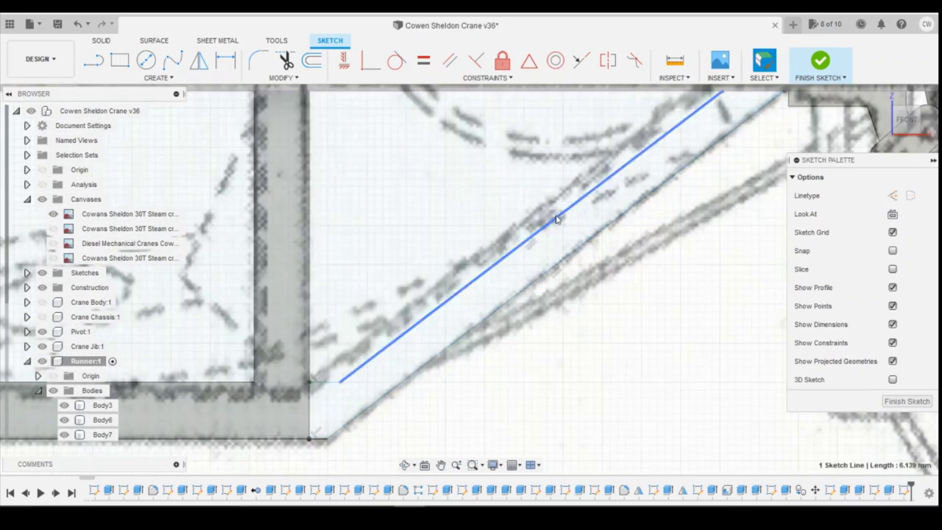
pyautogui.moveTo(556, 219); pyautogui.dragTo(538, 219)
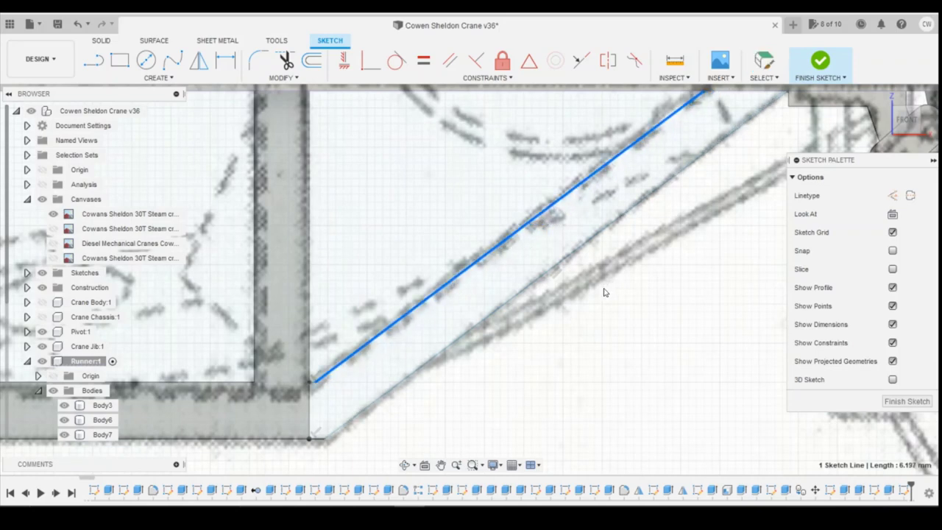
pyautogui.scroll(-2, 604, 292)
pyautogui.click(623, 272)
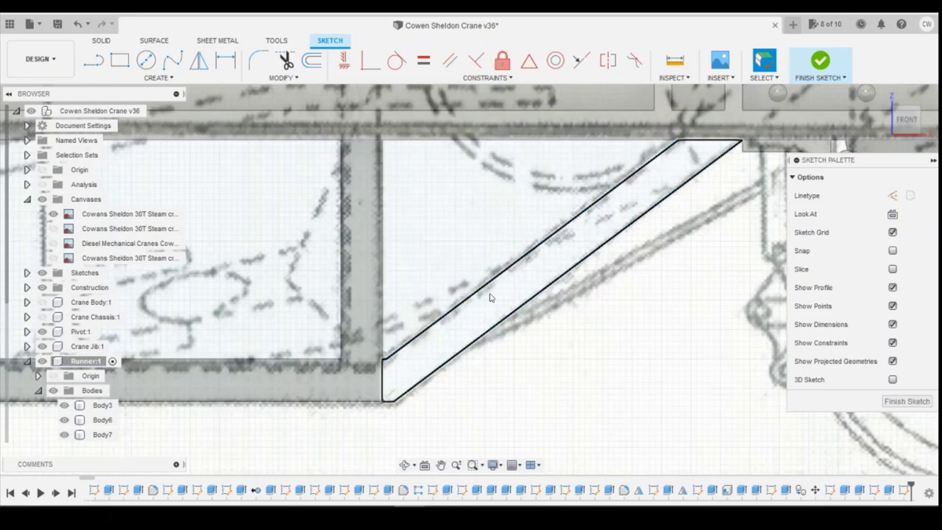
# Extrude the sloping strut profile inward to form the solid strut between the lower beam and main beam.
pyautogui.rightClick(491, 297)
pyautogui.click(471, 348)
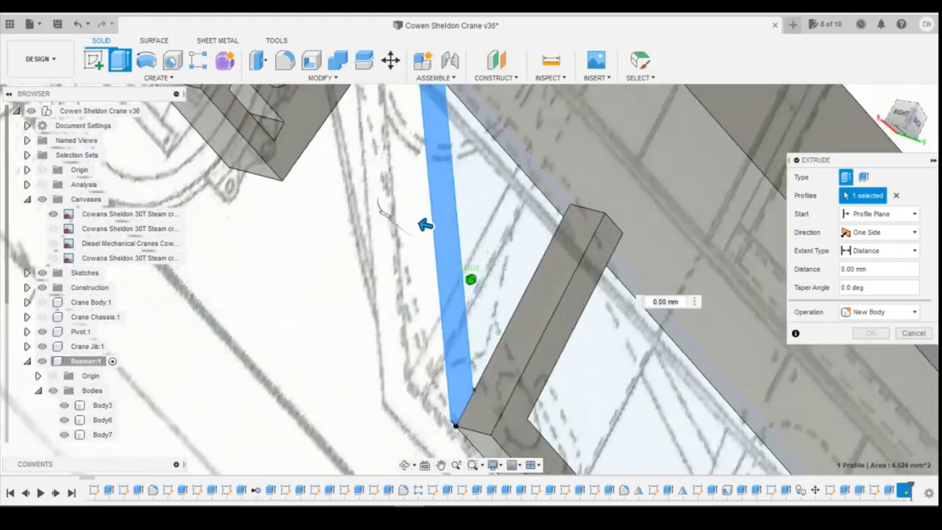
pyautogui.moveTo(425, 225); pyautogui.dragTo(480, 238)
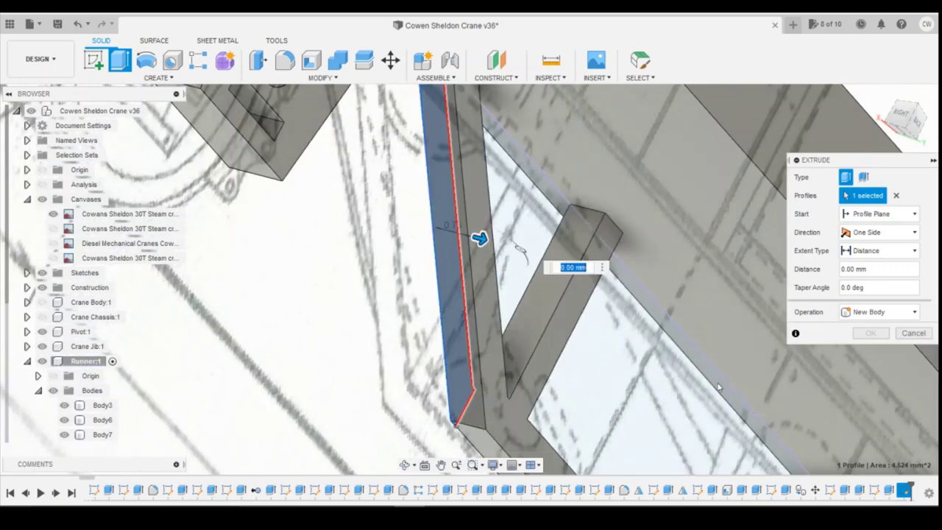
pyautogui.click(869, 332)
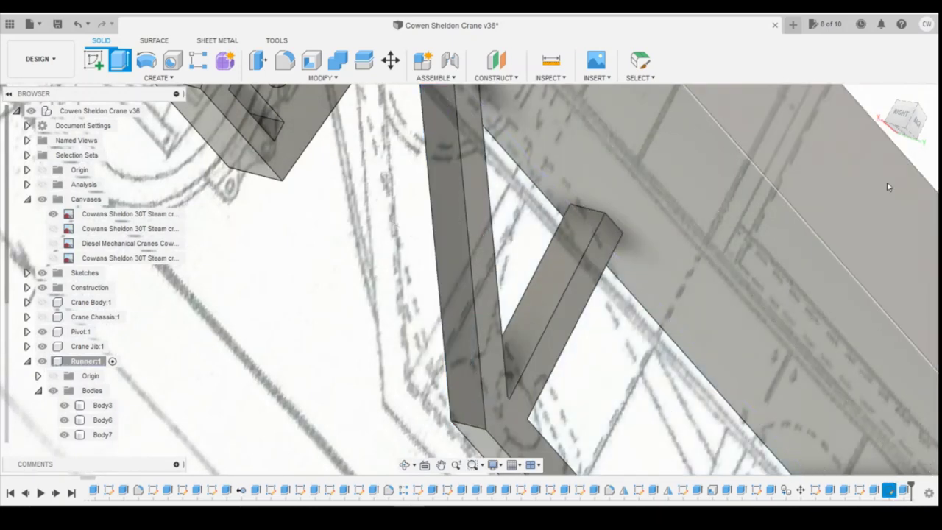
# Examine the whole wagon from the front, comparing the underframe struts, beams and wheel area with the side-elevation drawing.
pyautogui.click(906, 115)
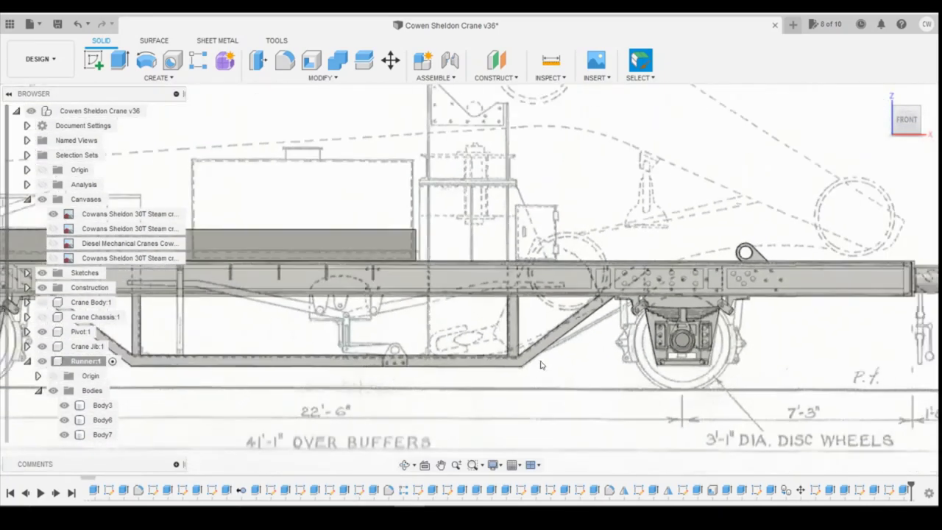
pyautogui.scroll(-2, 372, 431)
pyautogui.scroll(3, 242, 428)
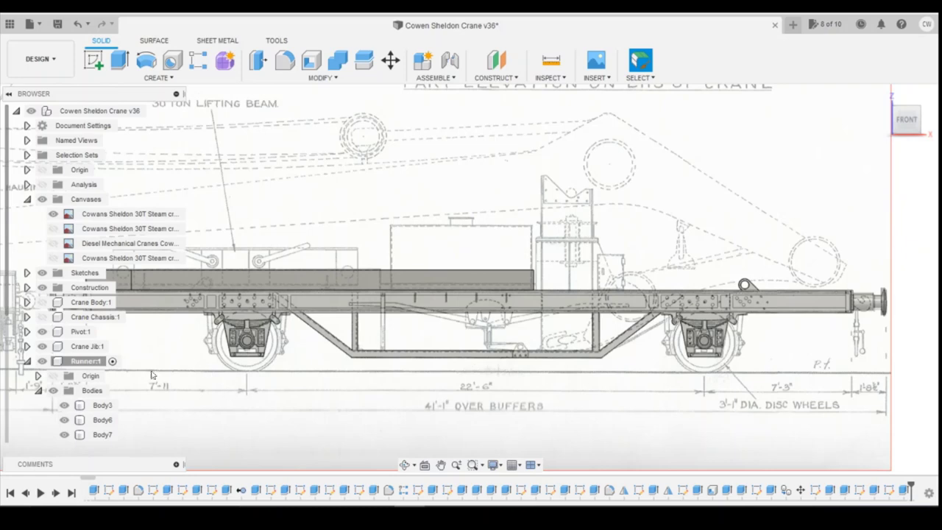
pyautogui.scroll(-2, 169, 399)
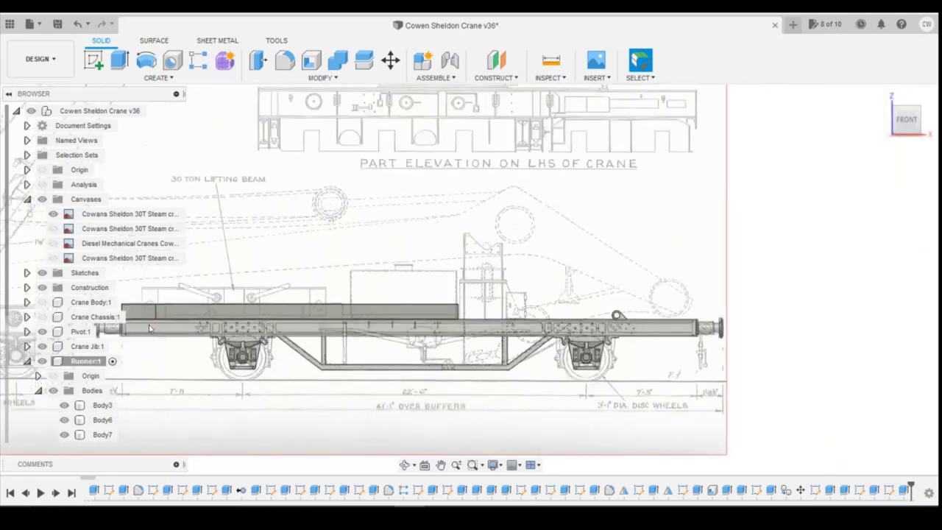
pyautogui.scroll(2, 617, 390)
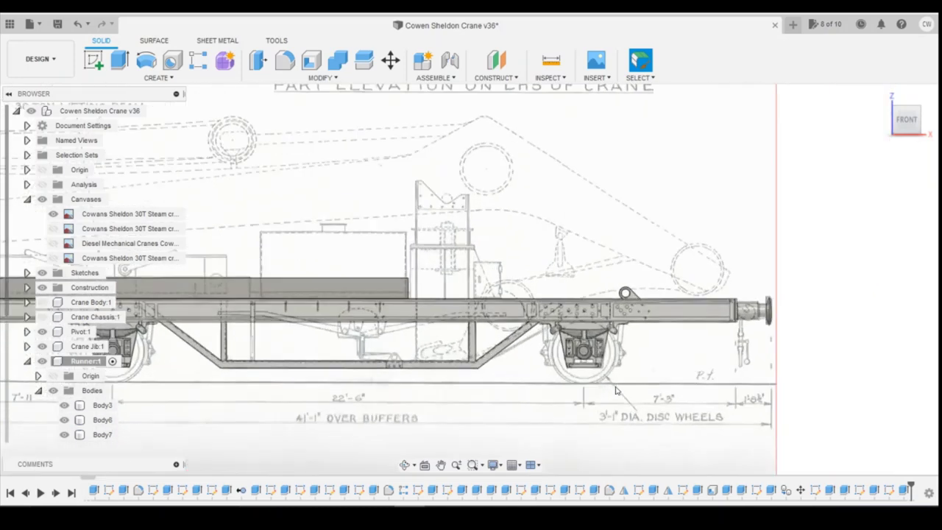
pyautogui.scroll(-2, 724, 409)
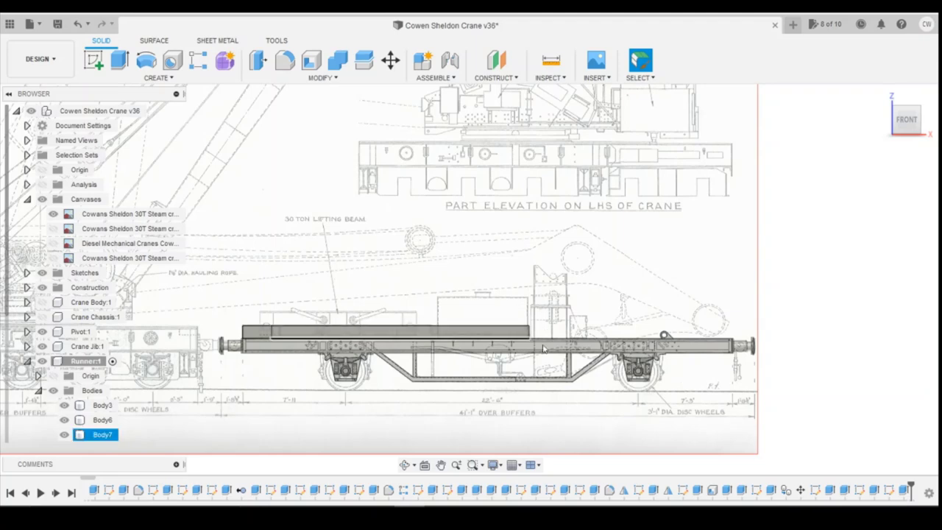
pyautogui.scroll(-2, 785, 362)
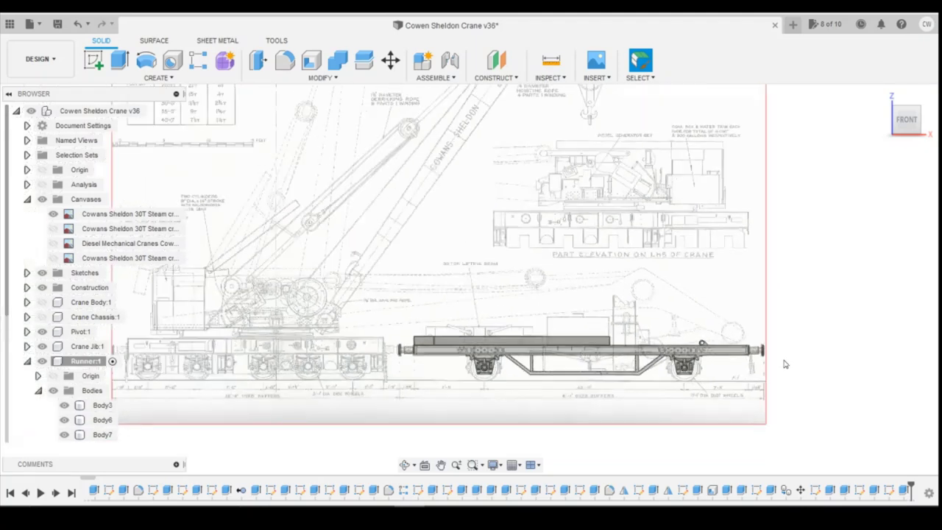
pyautogui.scroll(5, 787, 362)
pyautogui.scroll(2, 461, 399)
pyautogui.scroll(2, 460, 399)
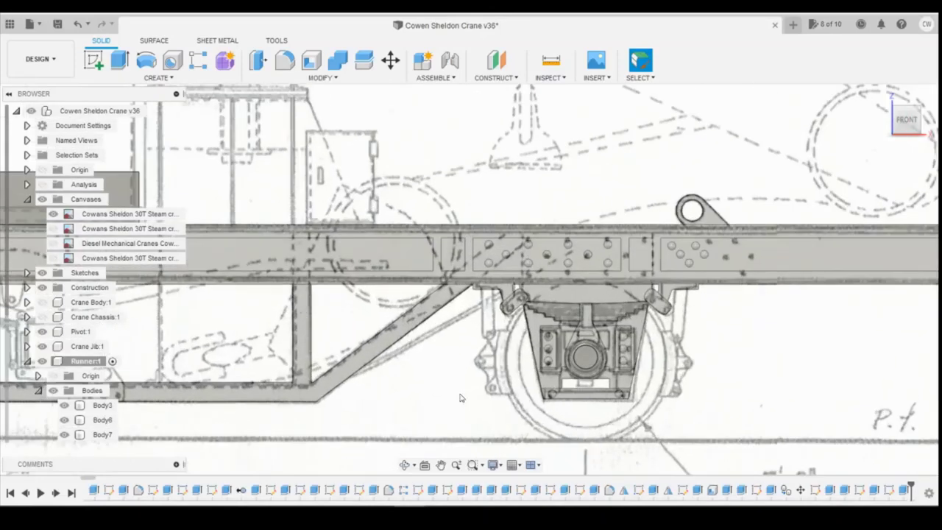
pyautogui.scroll(-1, 461, 398)
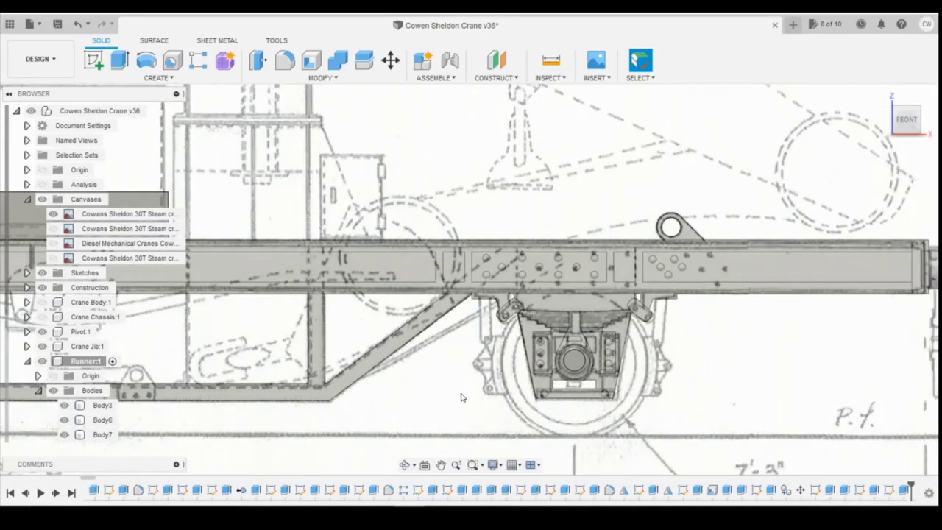
pyautogui.scroll(-1, 473, 382)
pyautogui.click(683, 325)
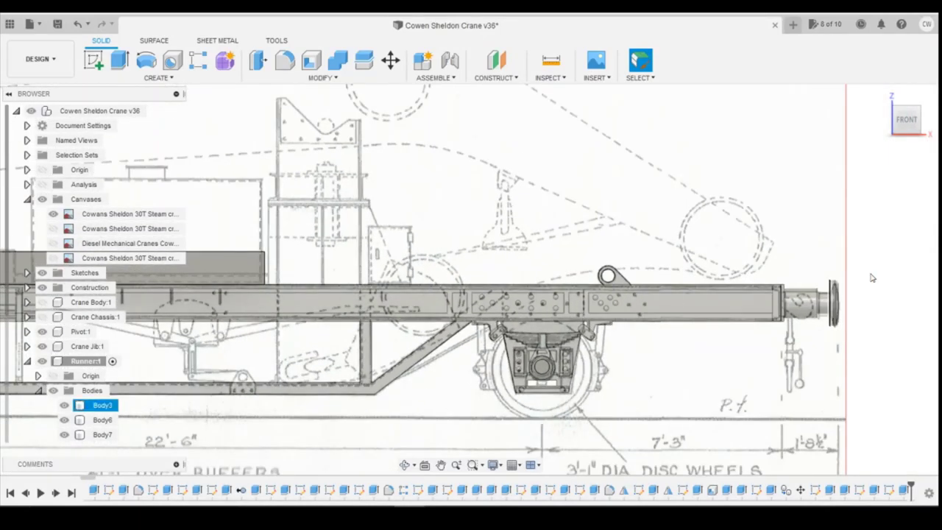
# Start a sketch on the back face of the wagon's main beam.
pyautogui.moveTo(906, 122); pyautogui.dragTo(810, 120)
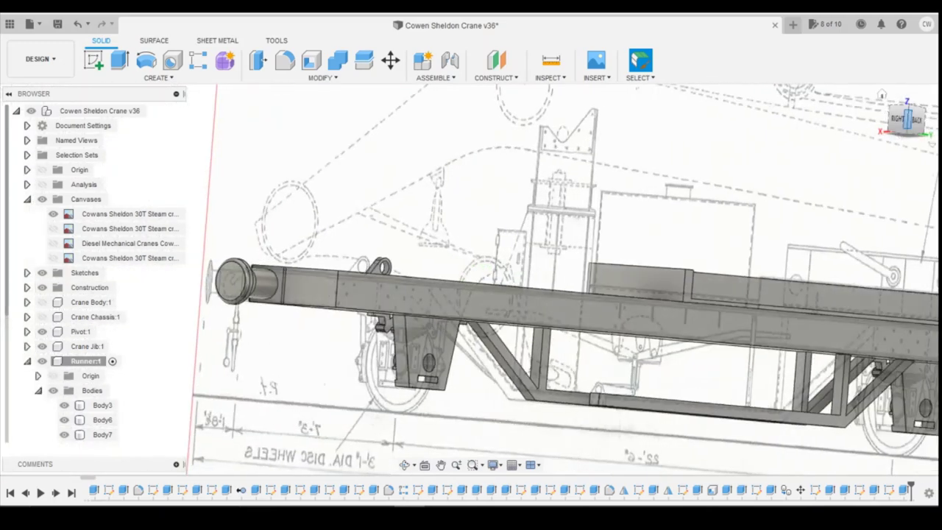
pyautogui.click(917, 124)
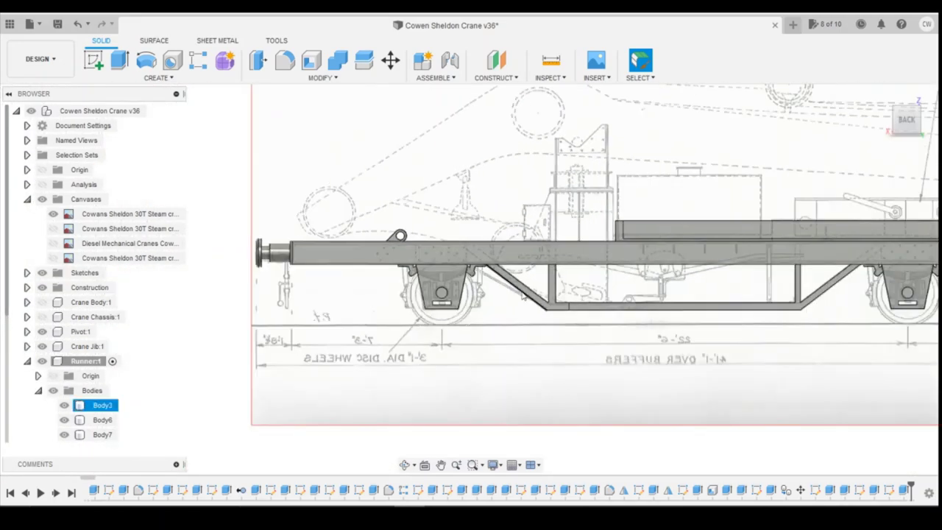
pyautogui.scroll(3, 558, 259)
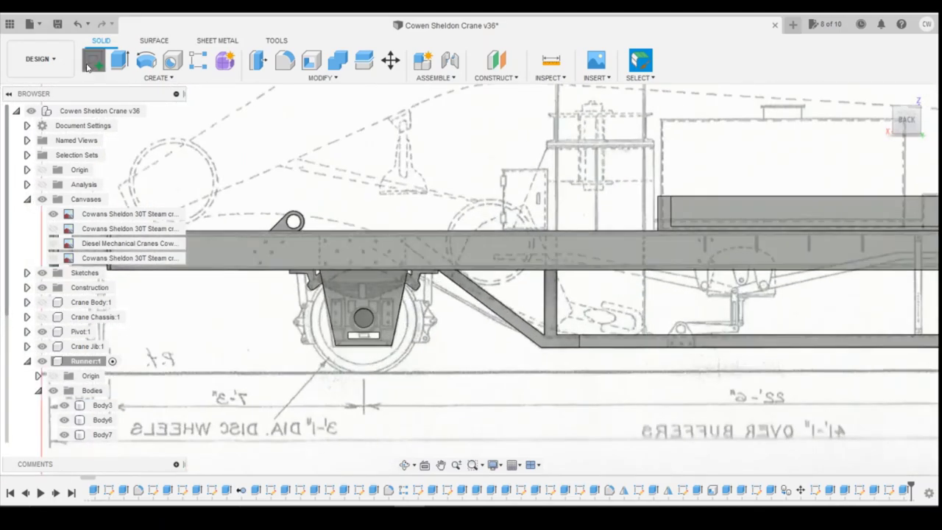
pyautogui.click(563, 258)
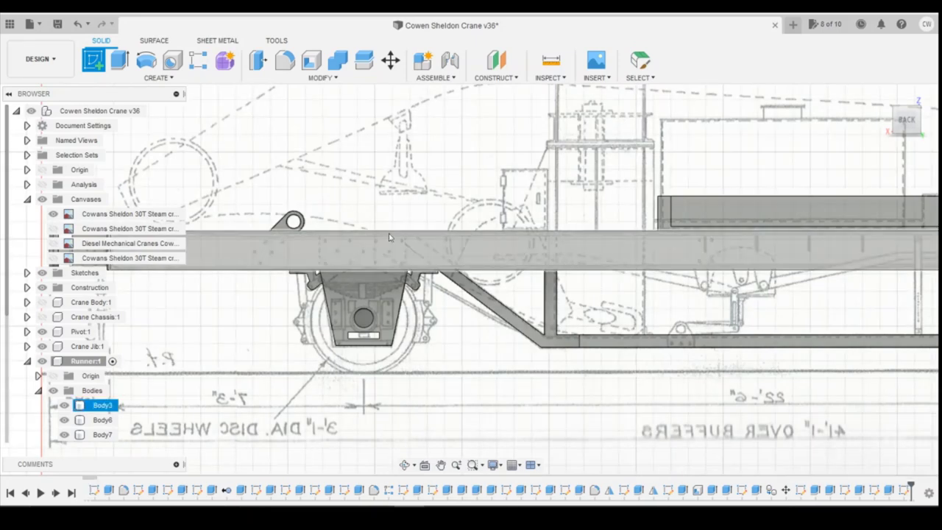
pyautogui.click(563, 258)
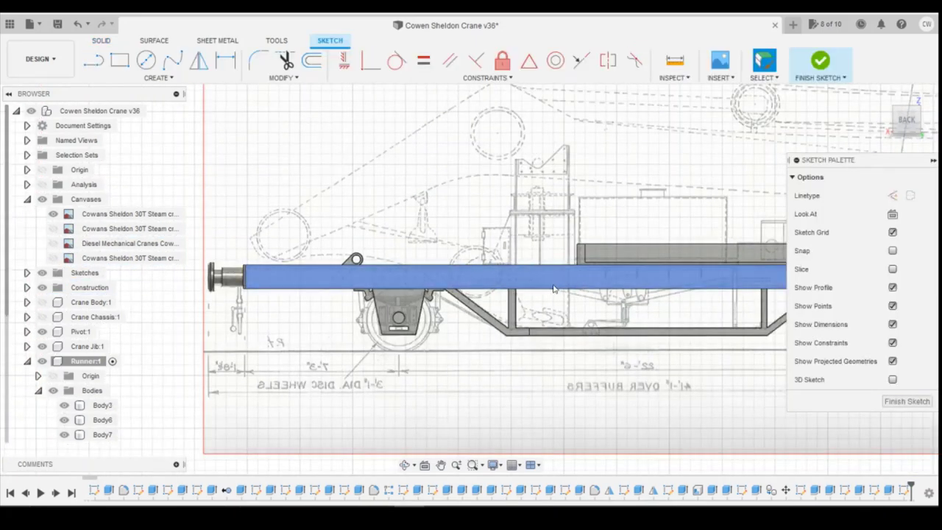
pyautogui.scroll(-2, 450, 275)
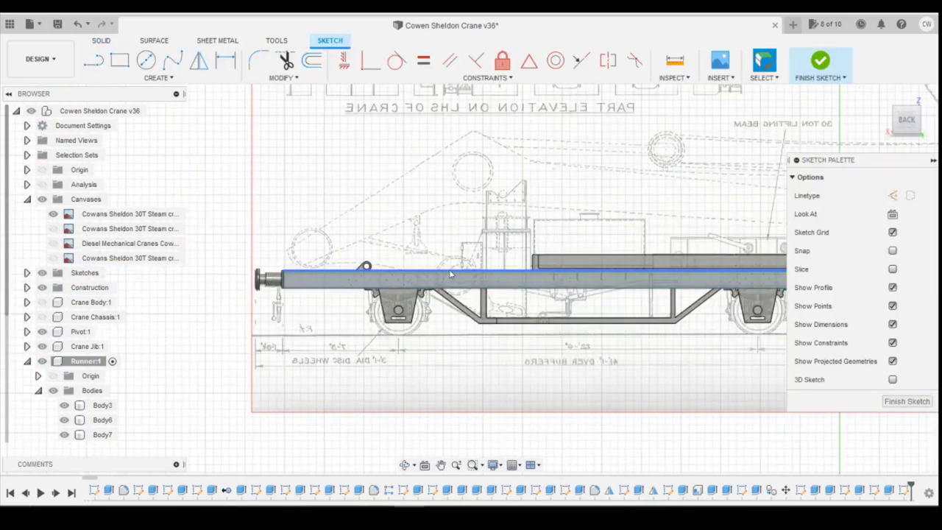
# Draw a vertical line about 6.5 mm long from the main beam's upper edge down into the lower beam, following the drawing's dashed line.
pyautogui.click(93, 61)
pyautogui.scroll(3, 534, 307)
pyautogui.scroll(-3, 497, 287)
pyautogui.scroll(4, 359, 259)
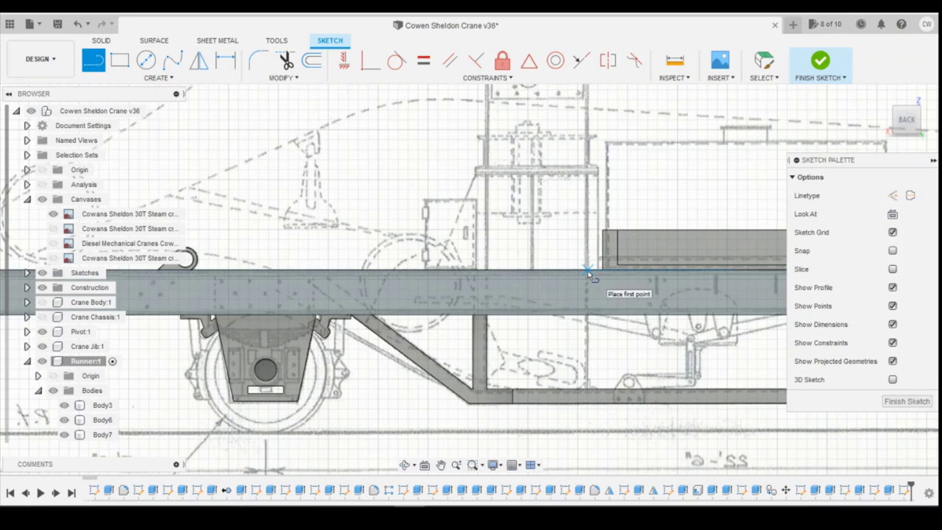
pyautogui.click(588, 273)
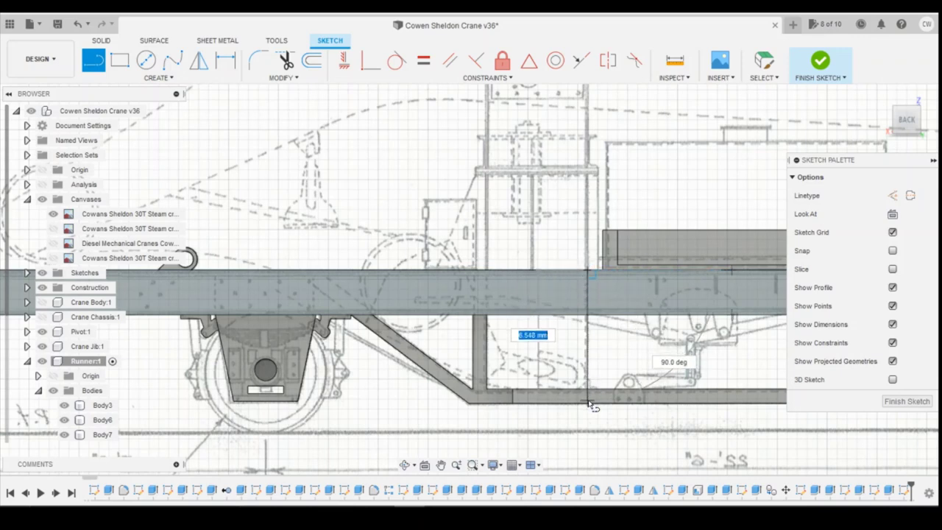
pyautogui.scroll(3, 589, 407)
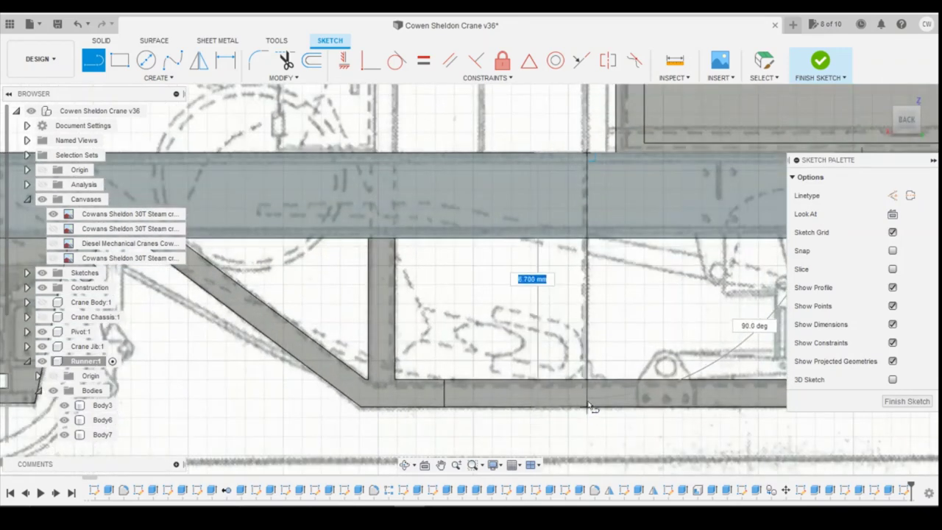
pyautogui.click(589, 403)
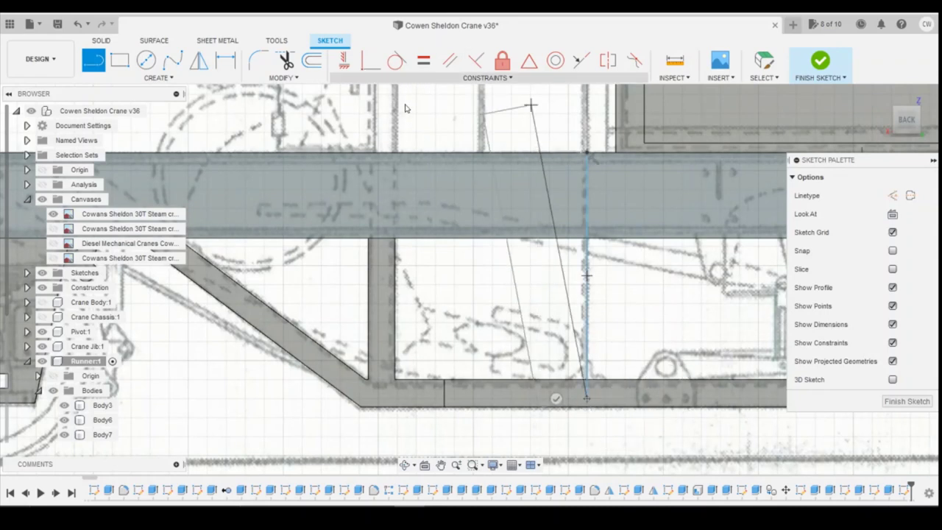
# Make the vertical line's lower endpoint coincident with the underside of the lower beam.
pyautogui.click(366, 66)
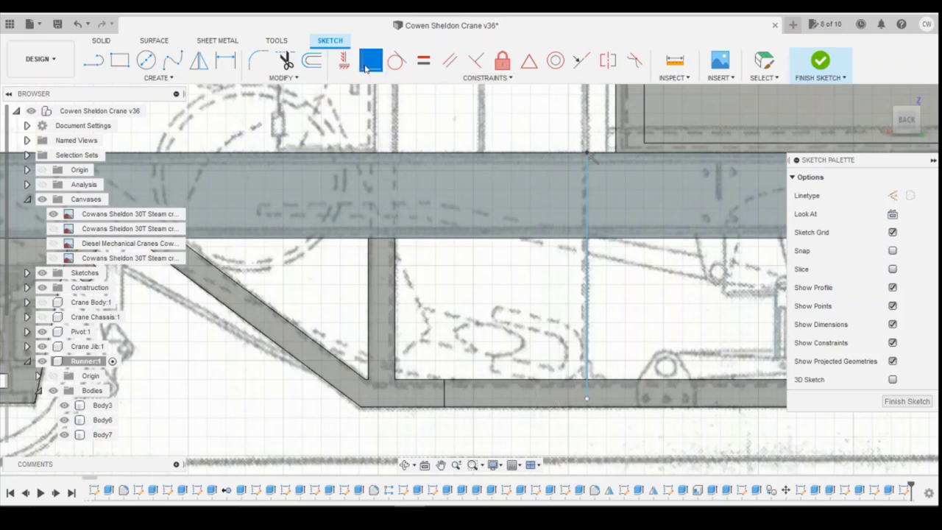
pyautogui.click(588, 401)
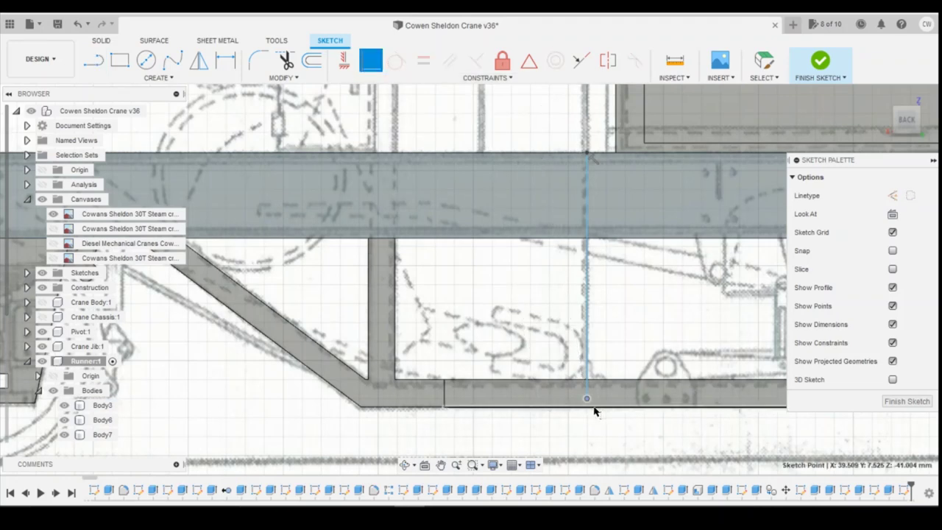
pyautogui.click(530, 405)
pyautogui.scroll(-3, 532, 404)
pyautogui.scroll(1, 545, 337)
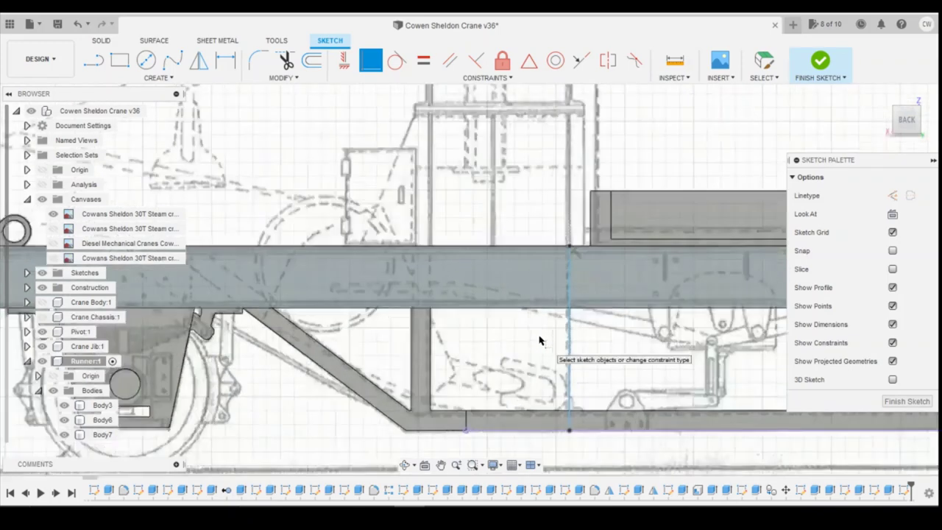
# Dimension the horizontal distance from the vertical line's upper endpoint to the main beam's upper corner at the buffer end.
pyautogui.press('d')
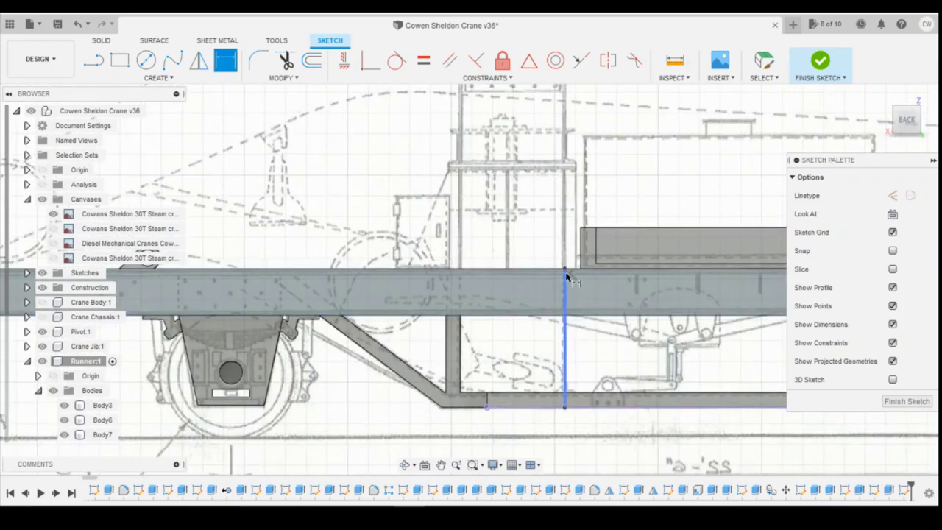
pyautogui.click(565, 269)
pyautogui.scroll(-3, 566, 270)
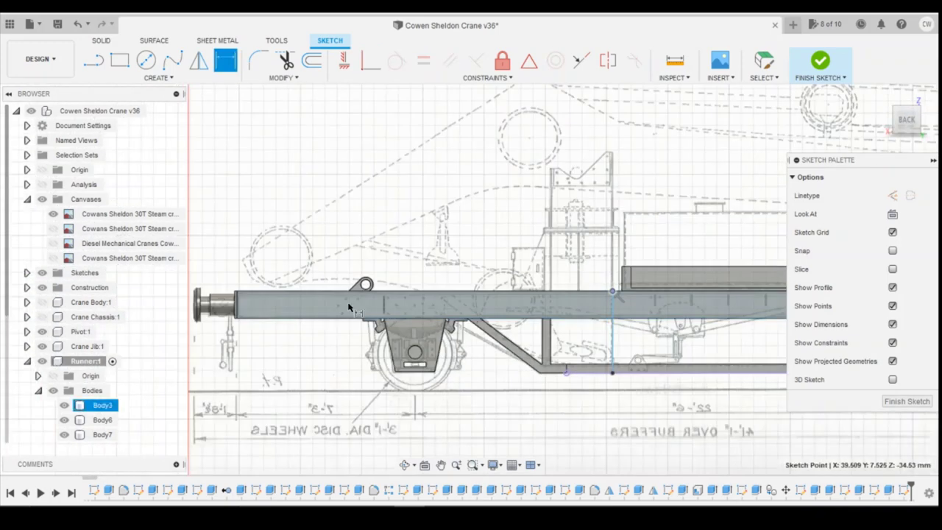
pyautogui.scroll(1, 237, 292)
pyautogui.scroll(4, 236, 295)
pyautogui.click(236, 286)
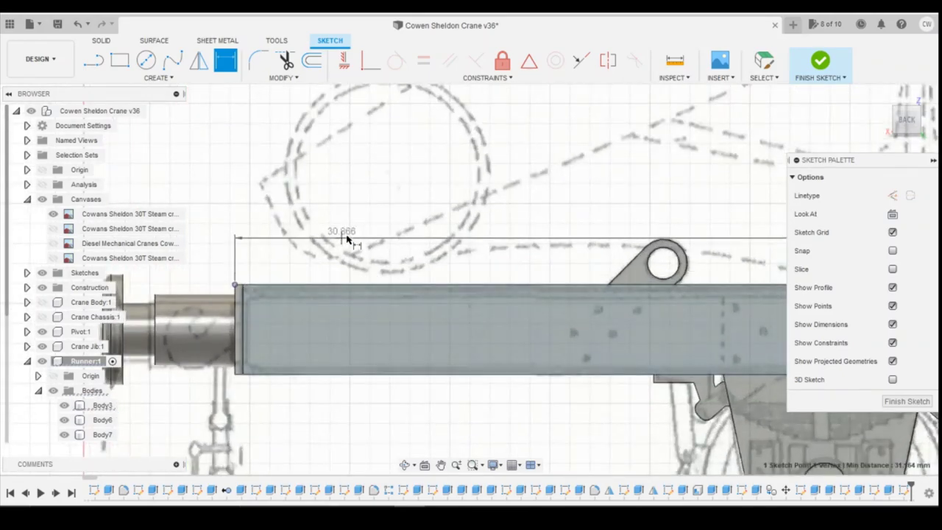
pyautogui.scroll(-5, 482, 280)
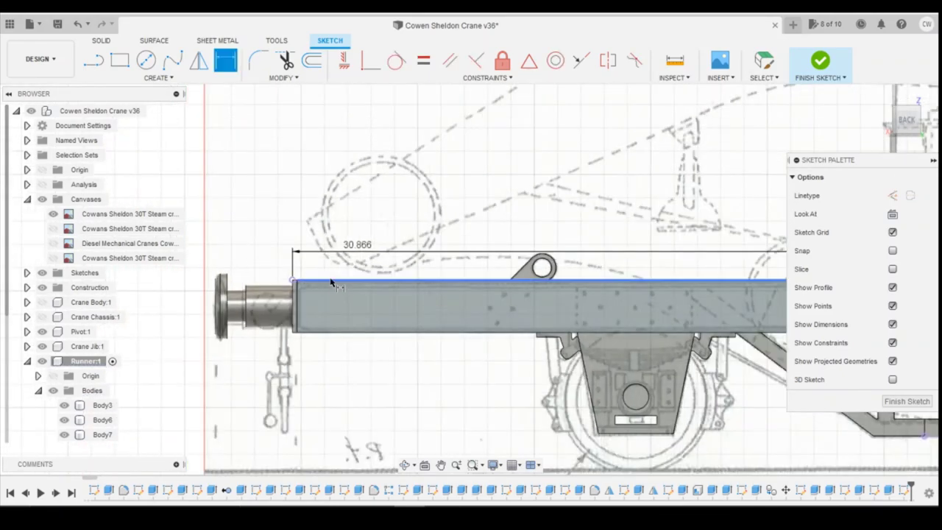
# Draw a horizontal line about 5 mm long from the vertical line's lower endpoint along the lower beam's underside towards the diagonal strut.
pyautogui.scroll(5, 714, 272)
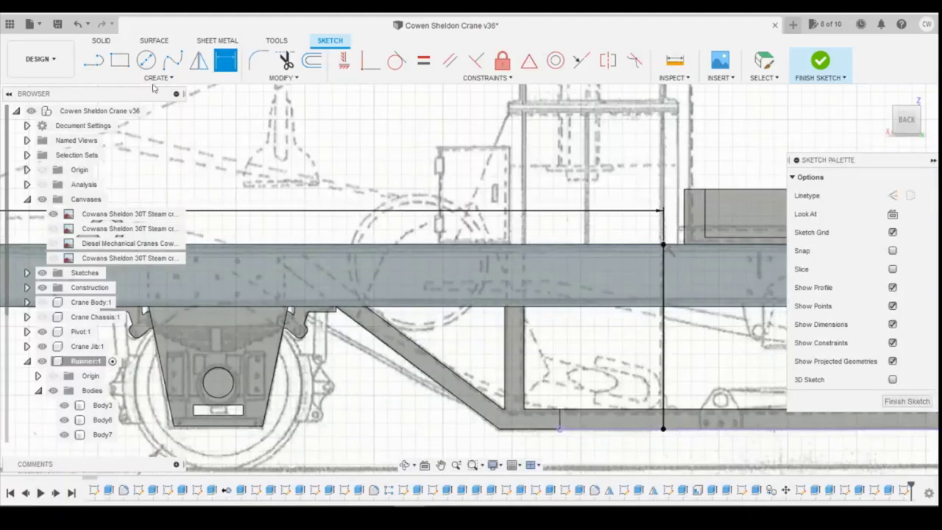
pyautogui.press('l')
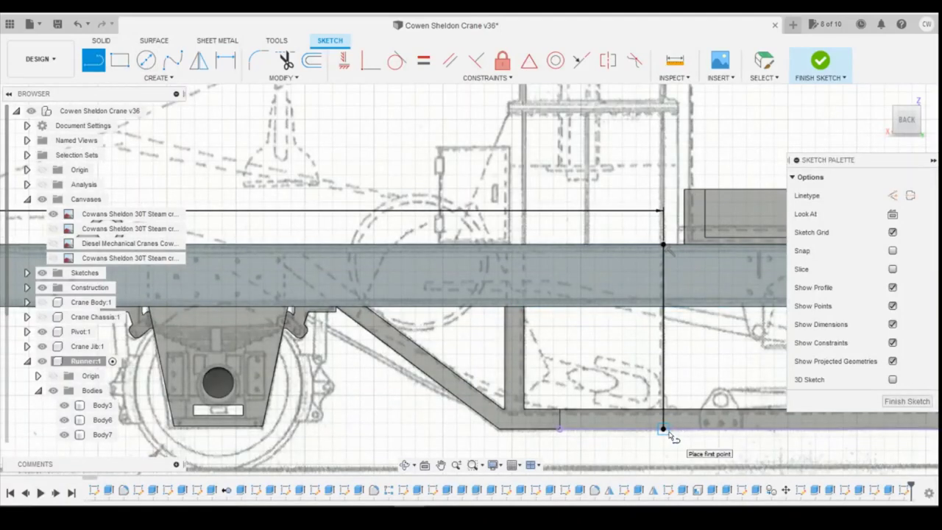
pyautogui.click(669, 433)
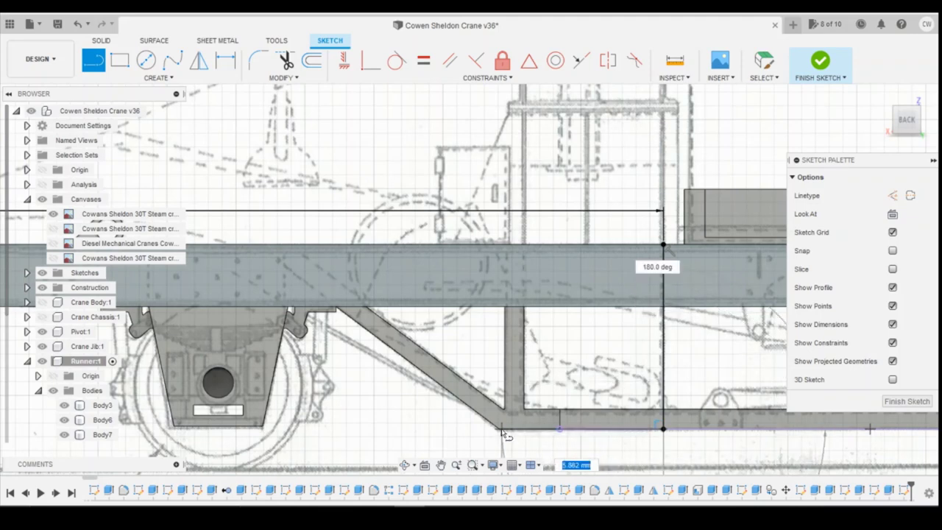
pyautogui.scroll(1, 504, 435)
pyautogui.scroll(2, 505, 434)
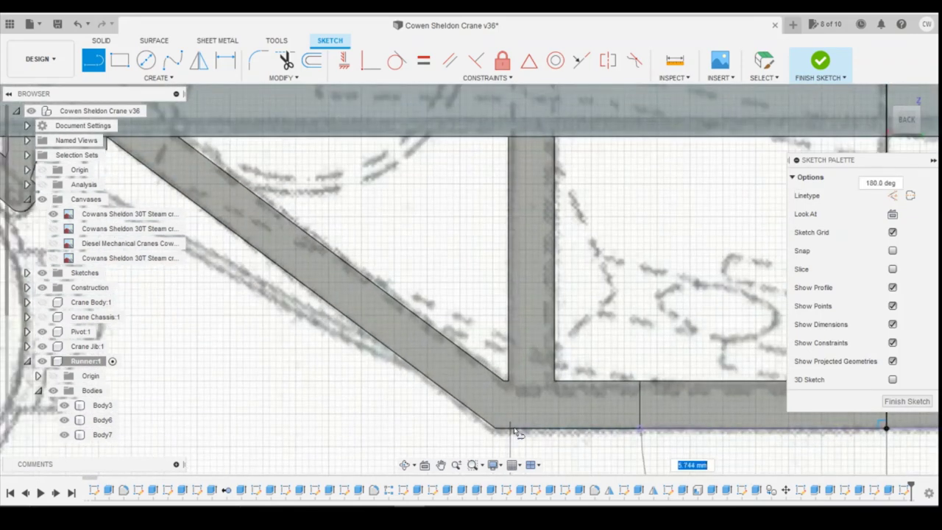
pyautogui.scroll(-3, 660, 418)
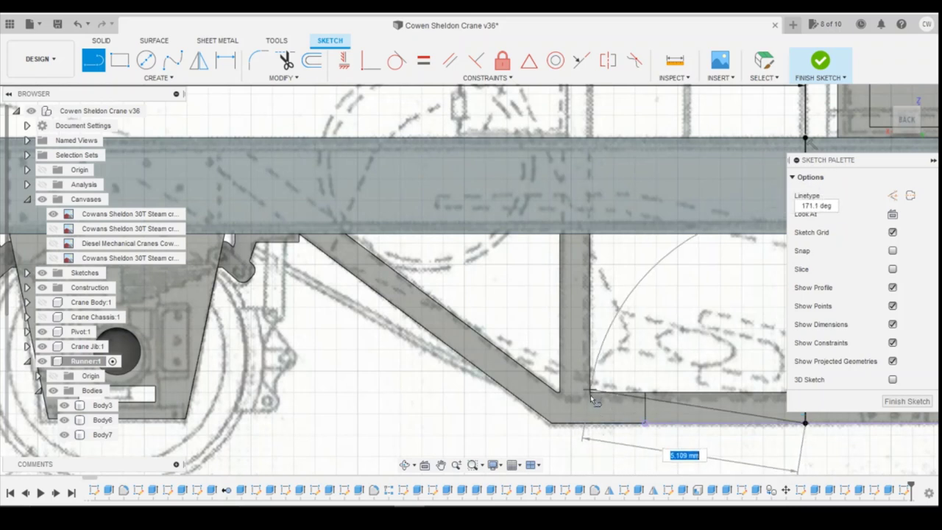
pyautogui.click(594, 424)
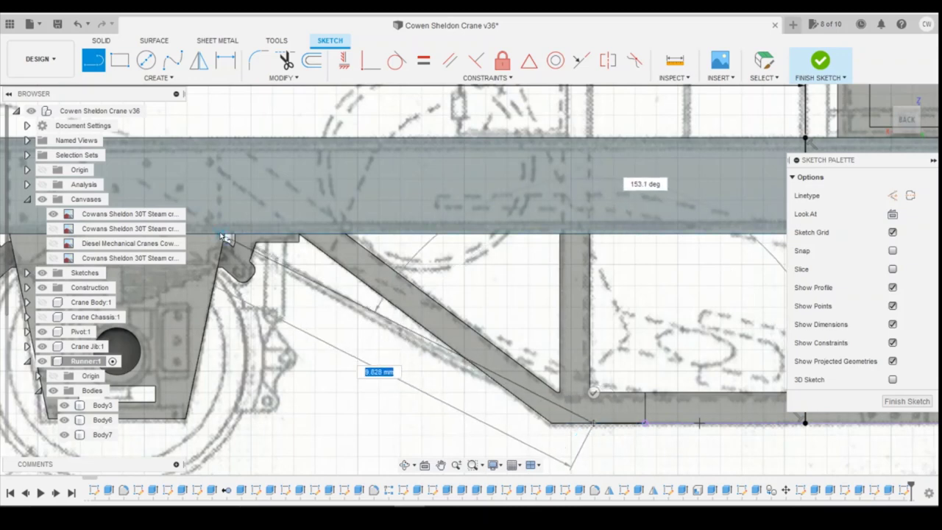
# Continue with a diagonal line about 14.6 mm long up to the main beam's upper edge above the wheel, following the drawing's sloping rod.
pyautogui.scroll(-3, 249, 207)
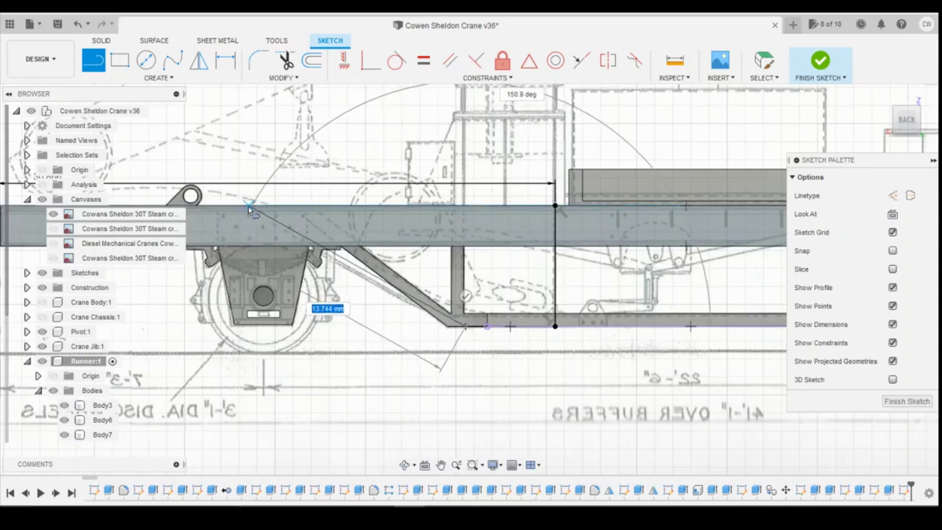
pyautogui.scroll(2, 239, 208)
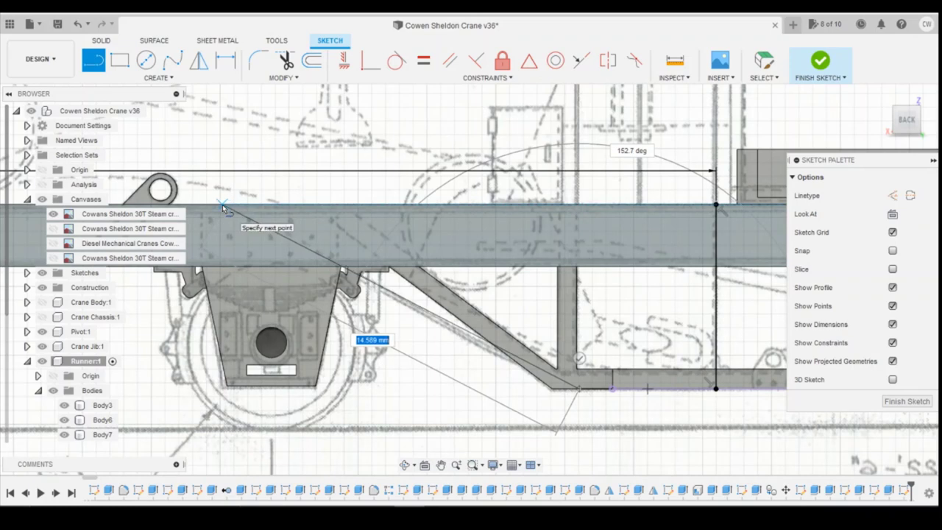
pyautogui.click(225, 207)
pyautogui.scroll(3, 611, 389)
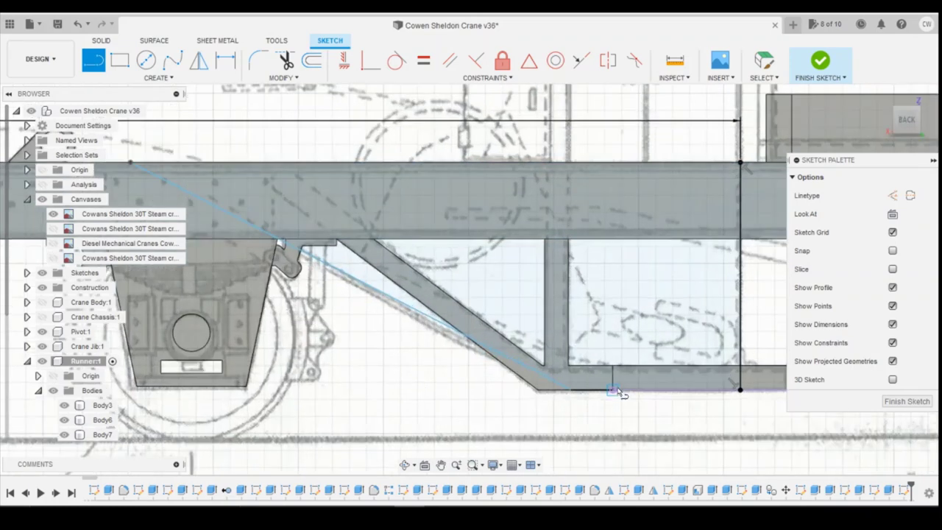
pyautogui.press('Escape')
# Adjust the diagonal line's endpoints along the beam edges, moving its lower end closer to the strut corner to match the drawing.
pyautogui.moveTo(542, 393); pyautogui.dragTo(516, 391)
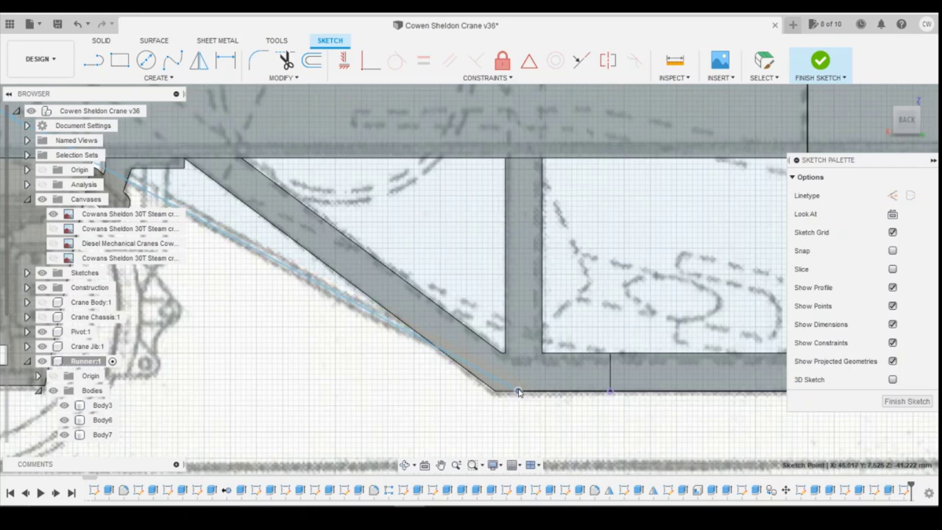
pyautogui.scroll(-3, 655, 426)
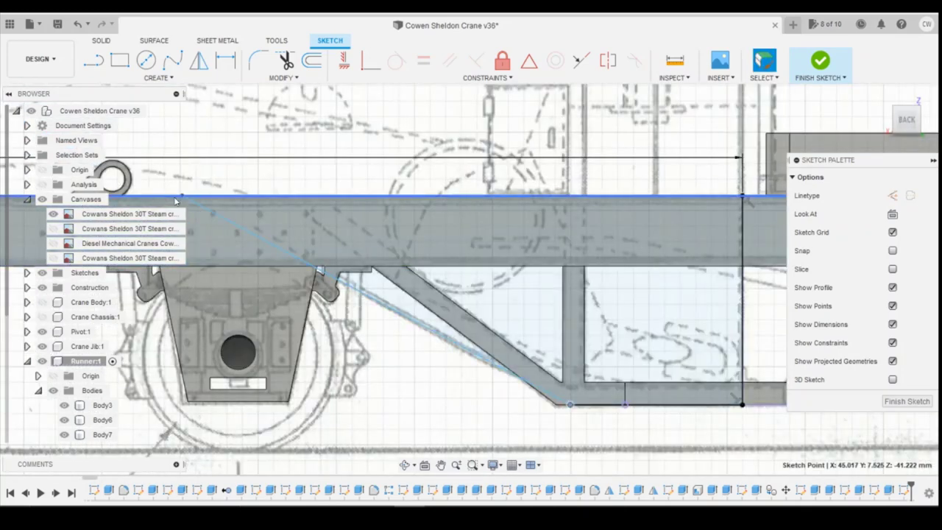
pyautogui.scroll(-5, 188, 197)
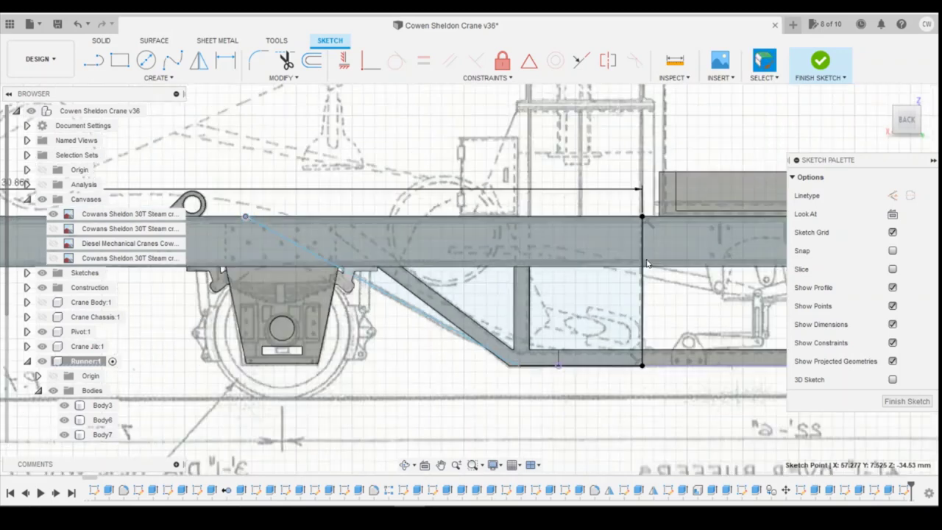
# Dimension the horizontal distance from the diagonal line's upper endpoint to the main beam's upper corner at the buffer end.
pyautogui.press('d')
pyautogui.click(471, 221)
pyautogui.click(304, 247)
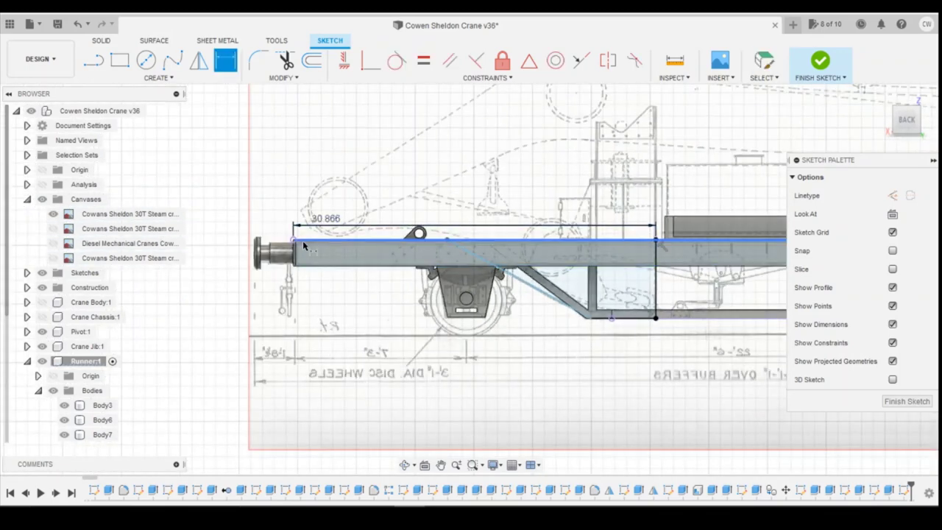
pyautogui.click(293, 240)
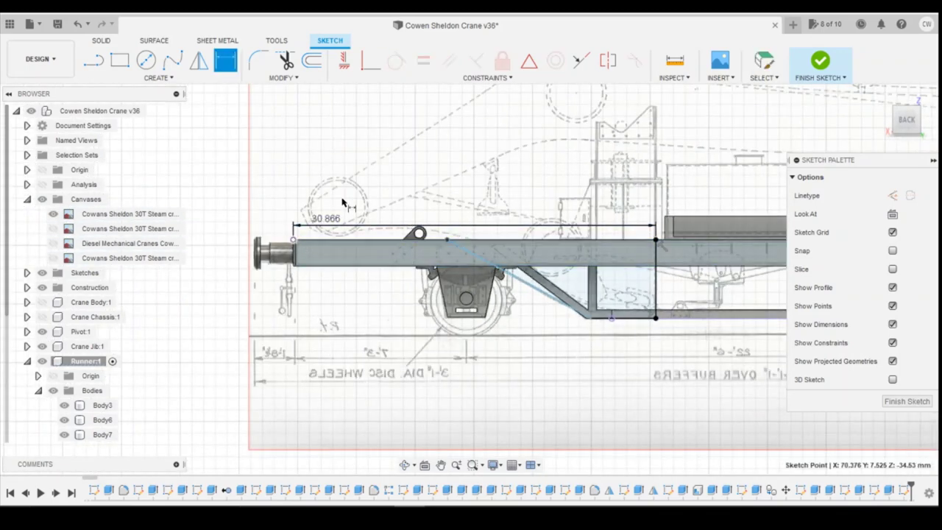
# Dimension the horizontal distance from the frame's buffer end to the upper end of the diagonal sketch line.
pyautogui.click(447, 241)
pyautogui.click(422, 193)
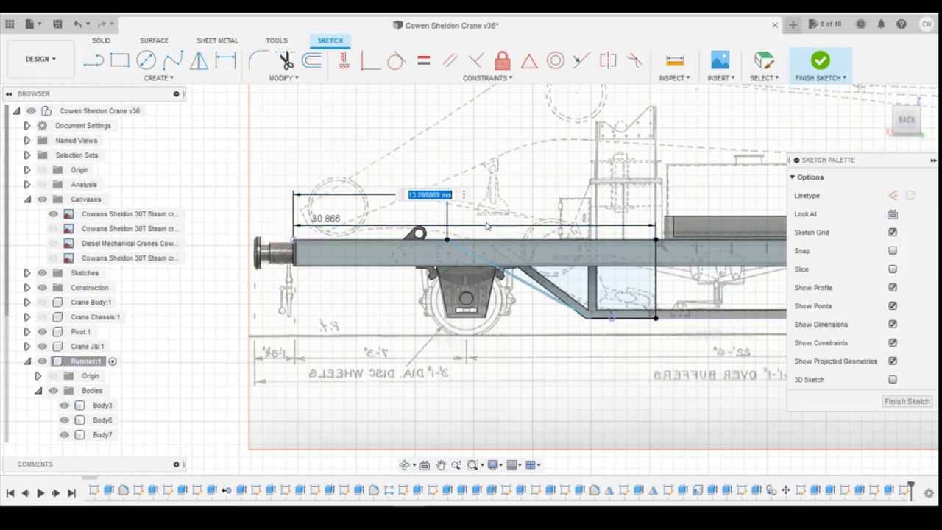
pyautogui.press('Return')
# Dimension the angle between the diagonal sketch line and the horizontal line along the lower edge of the truss.
pyautogui.scroll(2, 569, 273)
pyautogui.scroll(3, 576, 289)
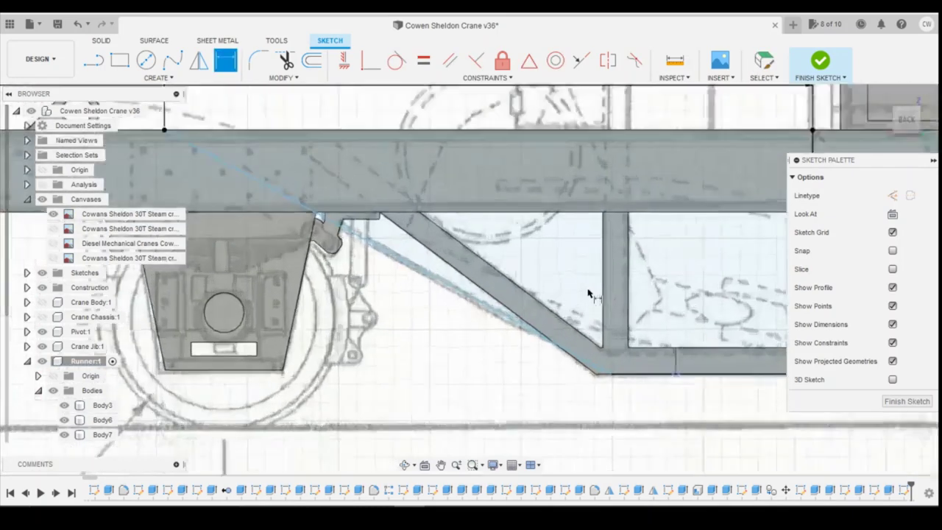
pyautogui.click(631, 375)
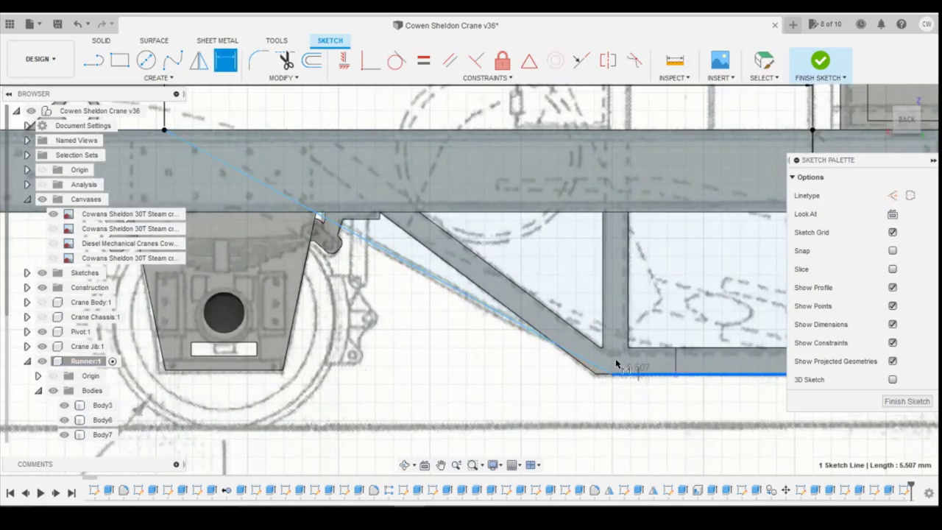
pyautogui.keyDown('shift'); pyautogui.click(599, 369); pyautogui.keyUp('shift')
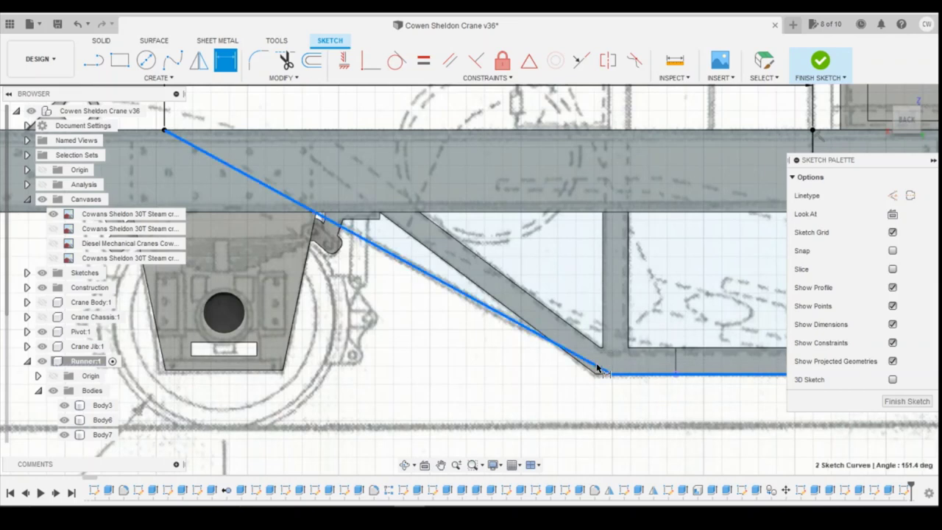
pyautogui.click(647, 373)
pyautogui.press('Return')
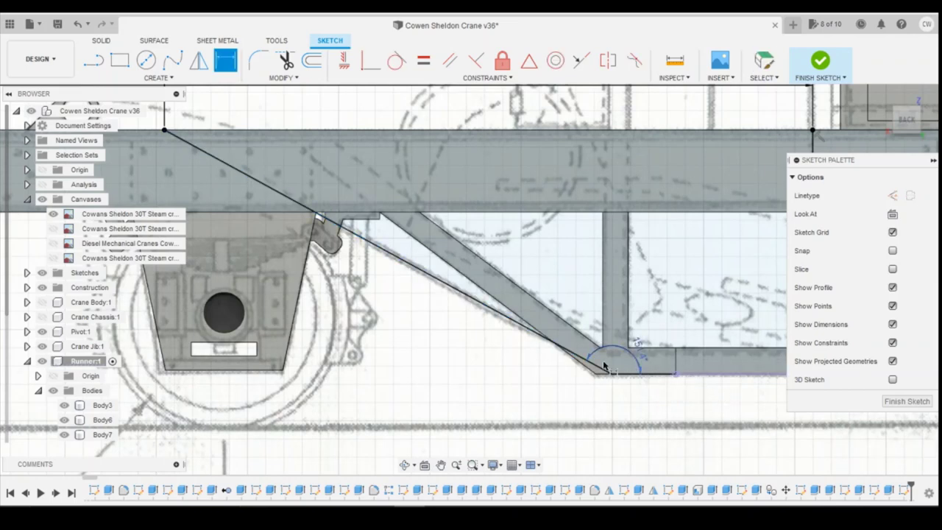
pyautogui.scroll(-3, 604, 366)
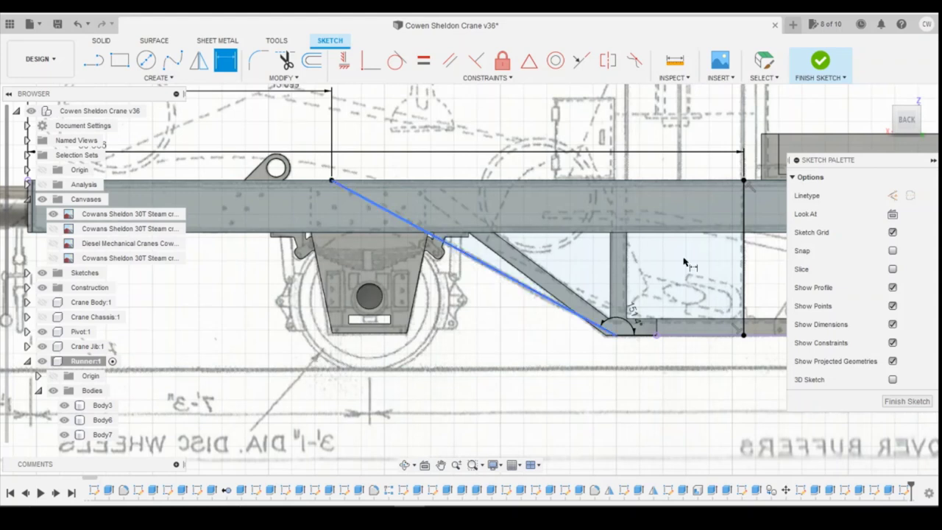
pyautogui.press('Escape')
pyautogui.press('Escape')
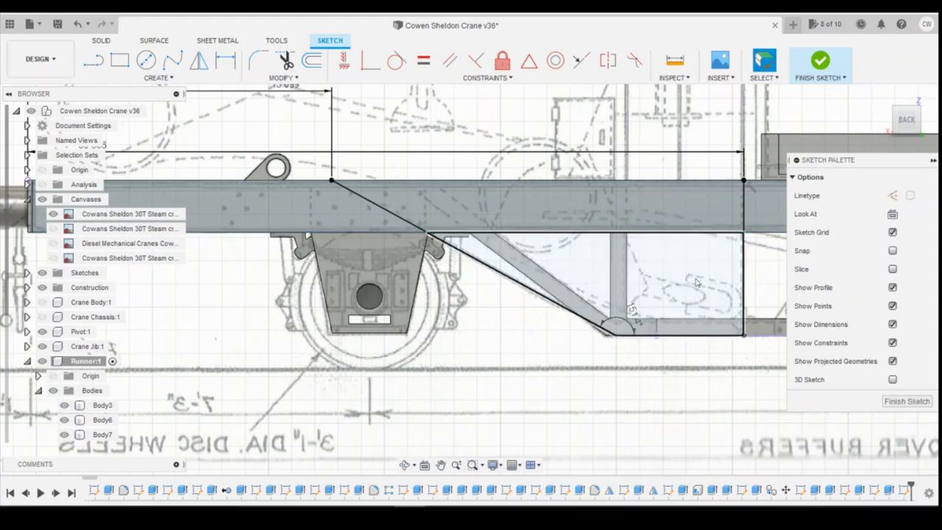
# Extrude the upper sketch profile, bounded by the diagonal line within the main frame beam, as a cut with a distance of -3 mm.
pyautogui.click(650, 225)
pyautogui.rightClick(649, 225)
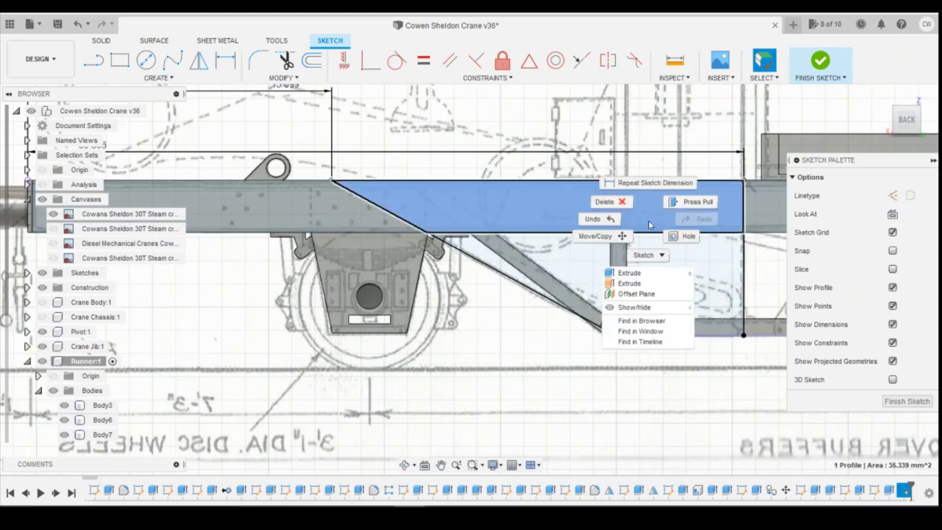
pyautogui.click(631, 270)
pyautogui.keyDown('shift'); pyautogui.moveTo(515, 177); pyautogui.dragTo(554, 237, button='middle'); pyautogui.keyUp('shift')
pyautogui.moveTo(536, 230); pyautogui.dragTo(563, 188)
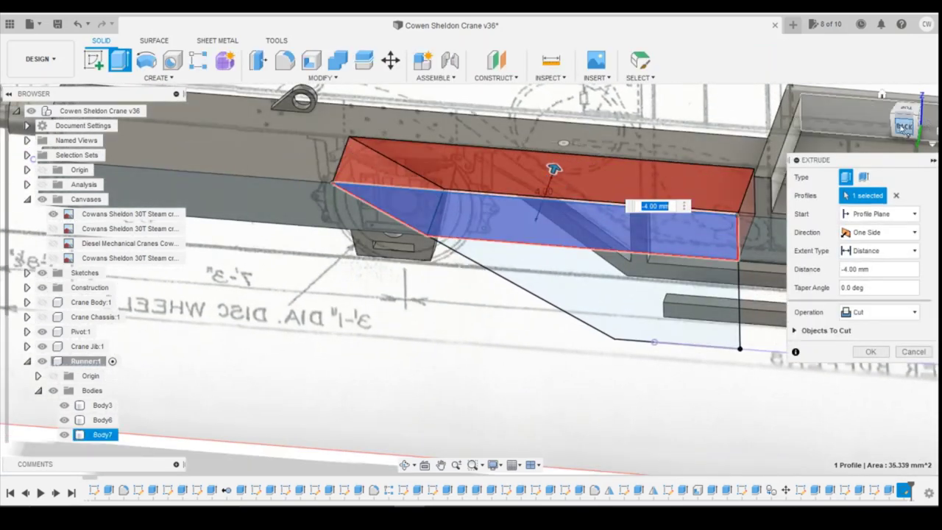
pyautogui.moveTo(894, 131); pyautogui.dragTo(910, 125)
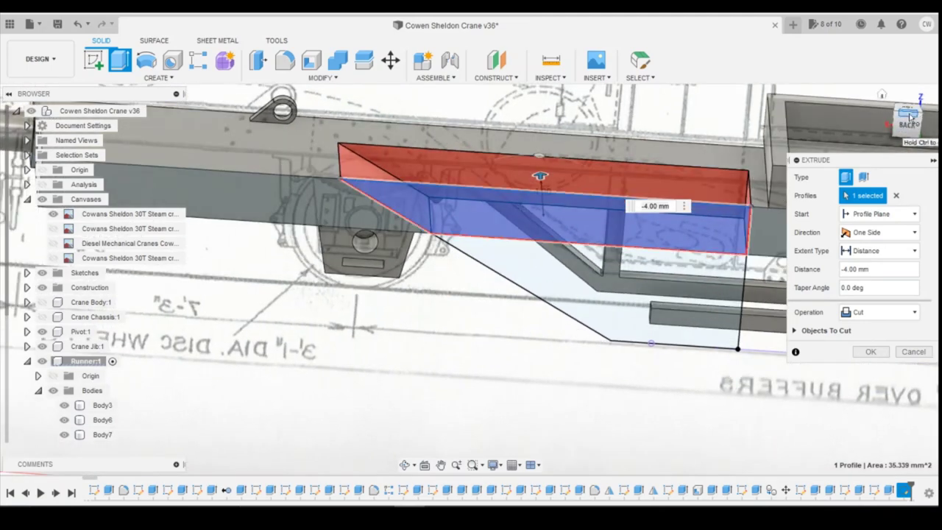
pyautogui.click(913, 115)
pyautogui.click(913, 115)
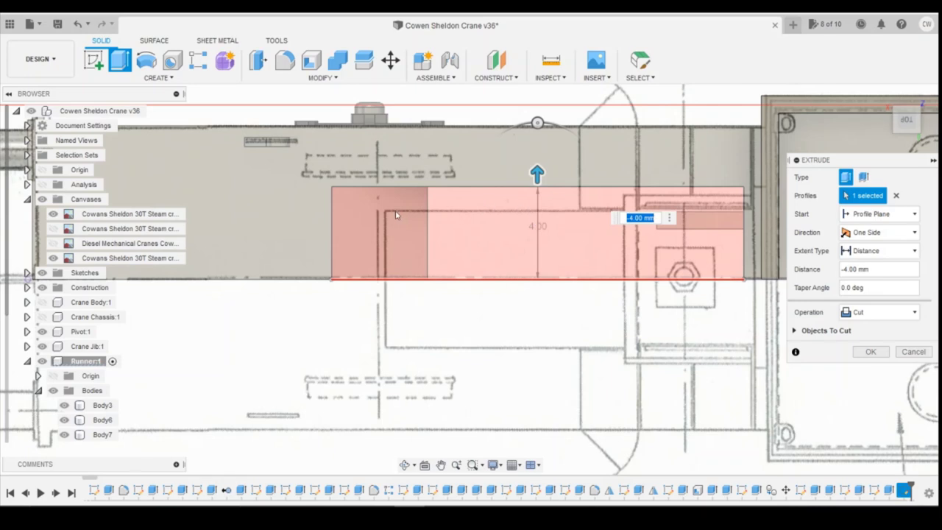
pyautogui.moveTo(537, 190); pyautogui.dragTo(537, 197)
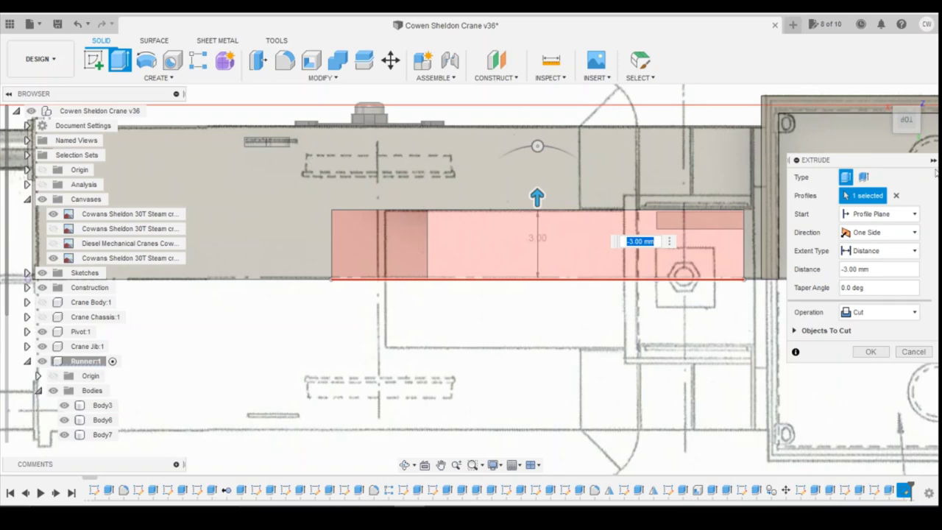
pyautogui.click(876, 352)
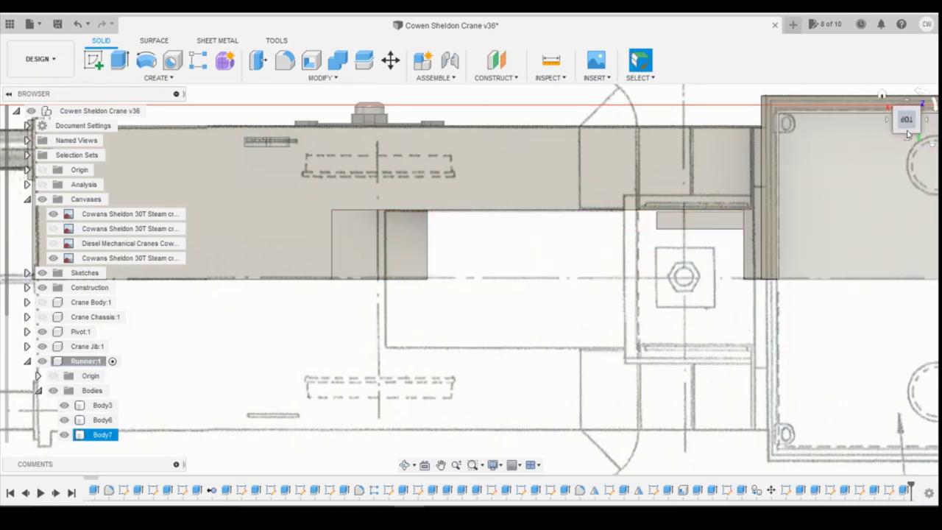
# Examine the new frame cut-out from below and from the back against the reference drawings.
pyautogui.moveTo(910, 127)
pyautogui.mouseDown()
pyautogui.moveTo(932, 110)
pyautogui.moveTo(905, 130)
pyautogui.mouseUp()
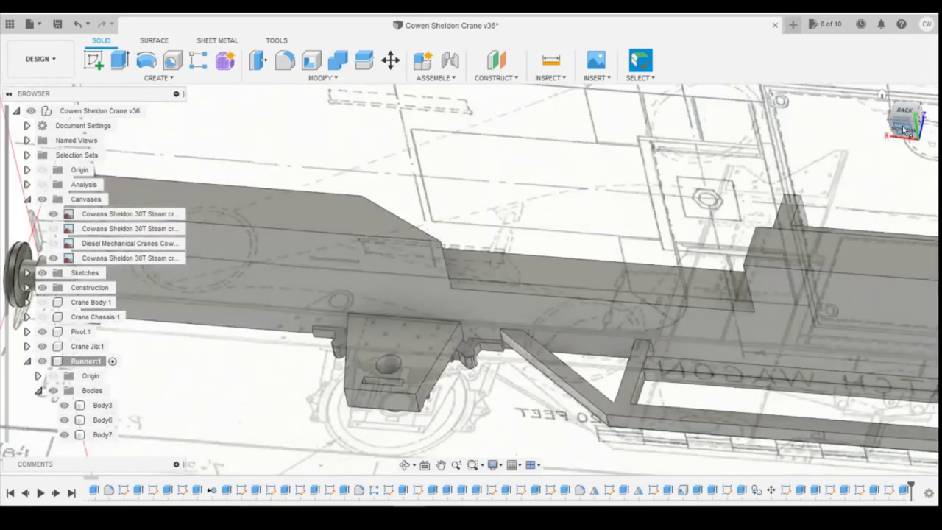
pyautogui.click(905, 129)
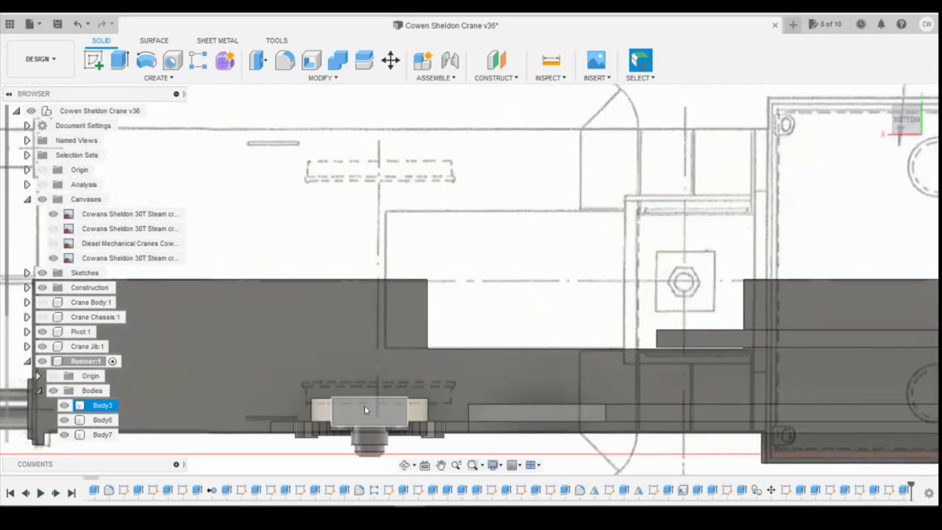
pyautogui.scroll(-3, 362, 407)
pyautogui.scroll(3, 357, 404)
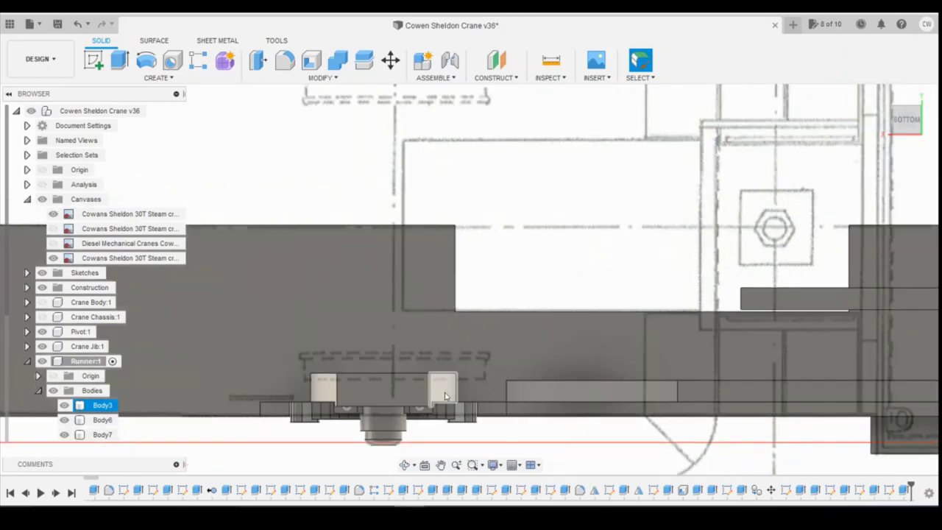
pyautogui.click(904, 134)
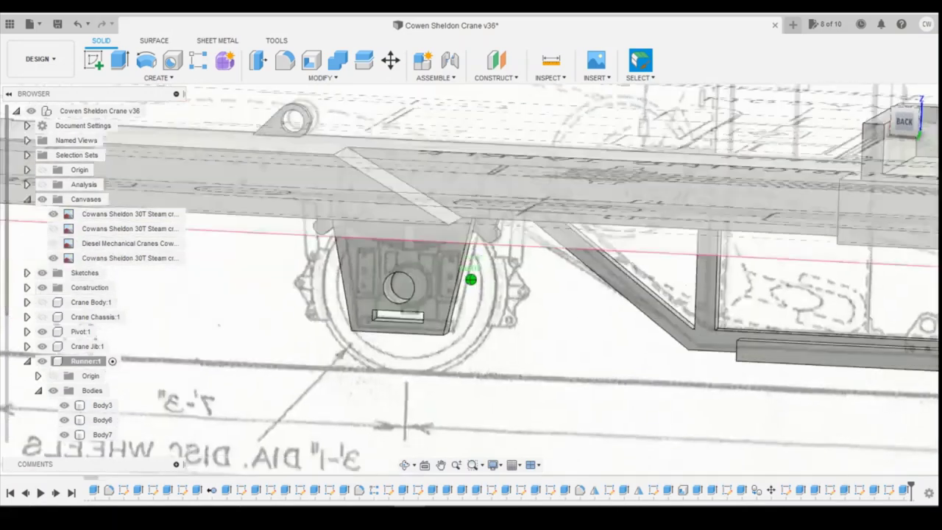
pyautogui.keyDown('shift'); pyautogui.moveTo(472, 265); pyautogui.dragTo(437, 134, button='middle'); pyautogui.keyUp('shift')
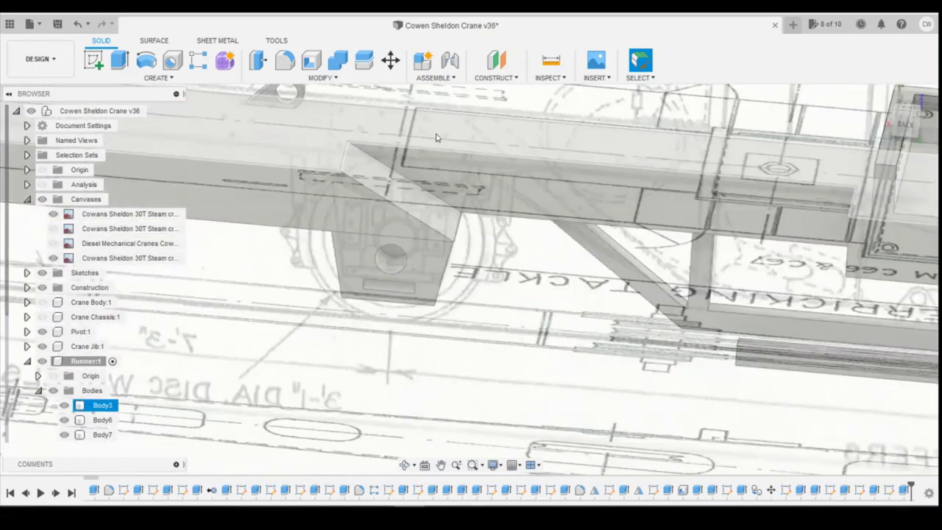
pyautogui.click(910, 120)
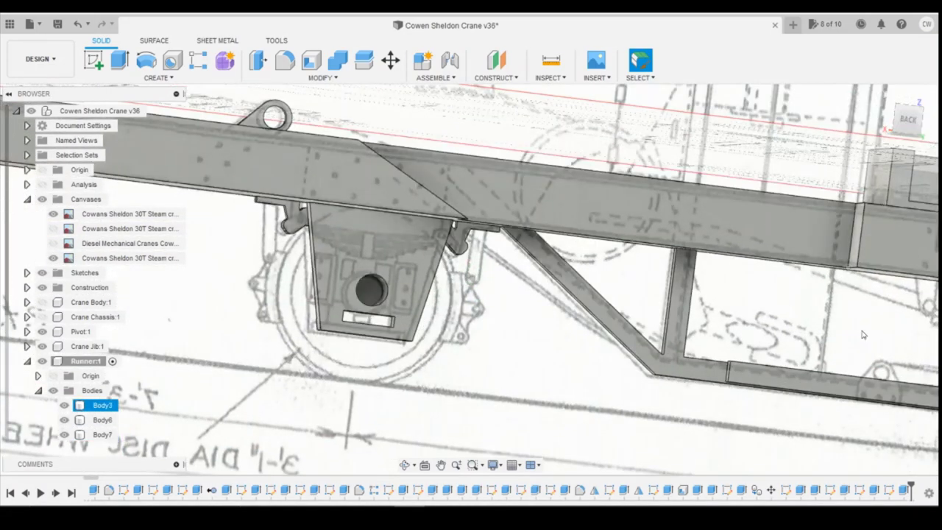
pyautogui.scroll(-2, 854, 381)
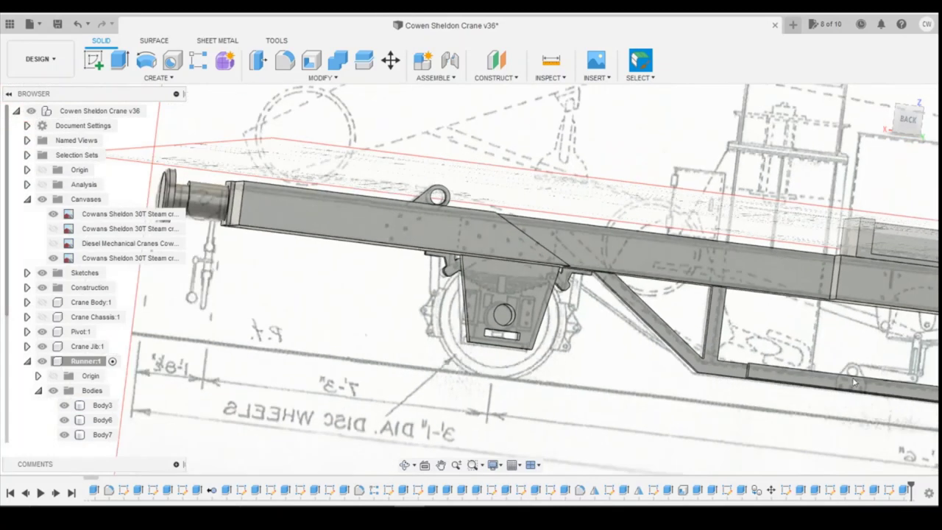
# Reopen the cut-out's side sketch and start an Extrude of the closed profile below the main frame beam.
pyautogui.click(908, 119)
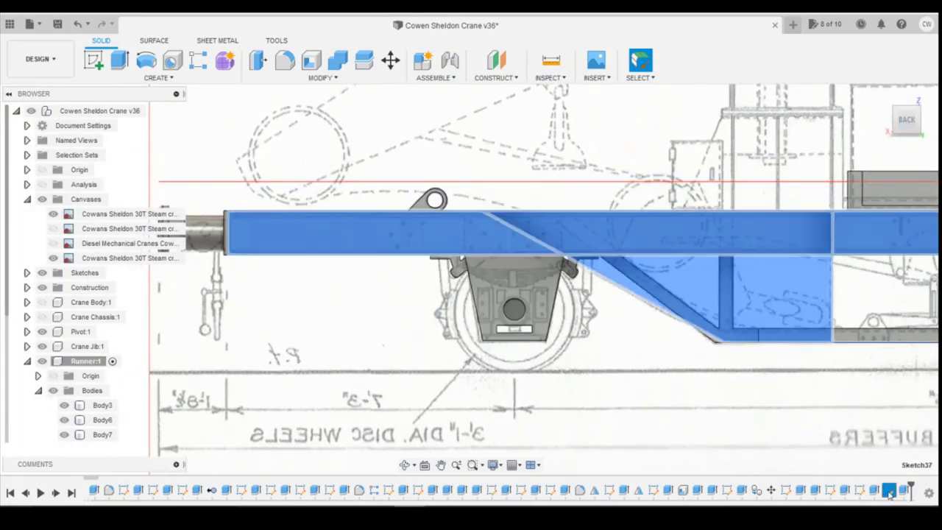
pyautogui.rightClick(889, 490)
pyautogui.click(863, 405)
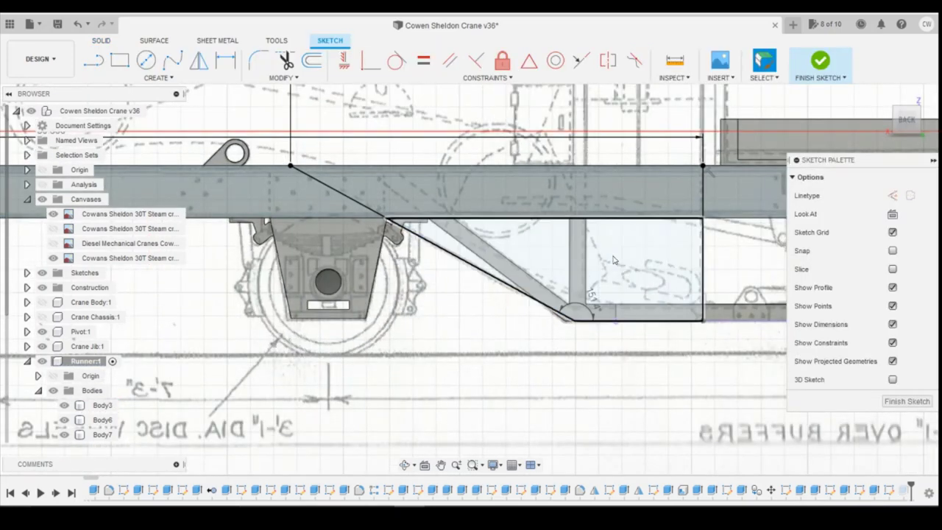
pyautogui.click(591, 262)
pyautogui.rightClick(591, 264)
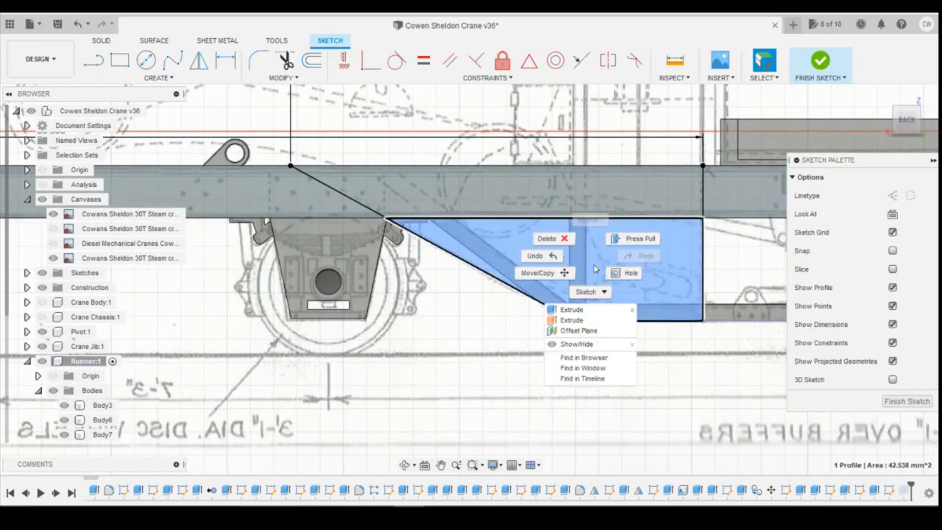
pyautogui.click(572, 309)
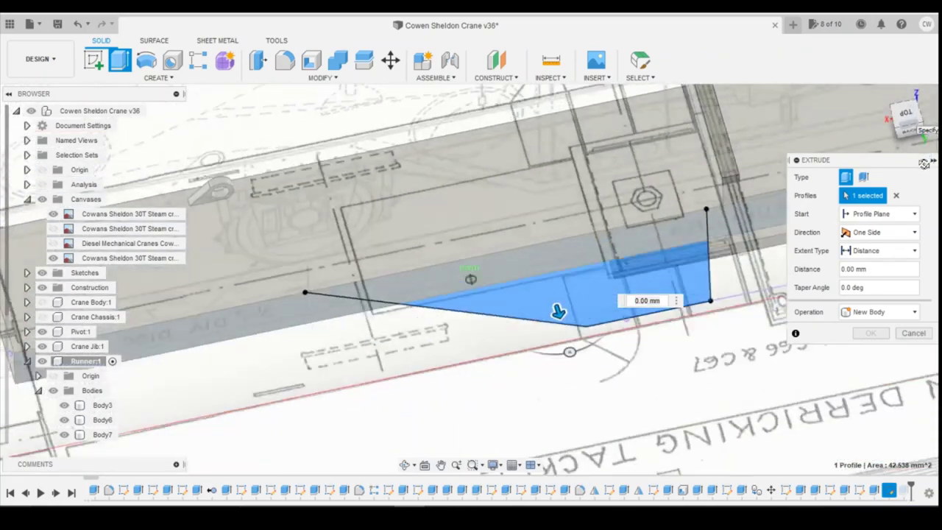
# Give the lower profile's extrusion a distance of -3 mm and start it at an offset of -3 mm.
pyautogui.keyDown('shift'); pyautogui.moveTo(924, 164); pyautogui.dragTo(910, 199, button='middle'); pyautogui.keyUp('shift')
pyautogui.keyDown('shift'); pyautogui.moveTo(522, 267); pyautogui.dragTo(513, 258, button='middle'); pyautogui.keyUp('shift')
pyautogui.click(903, 120)
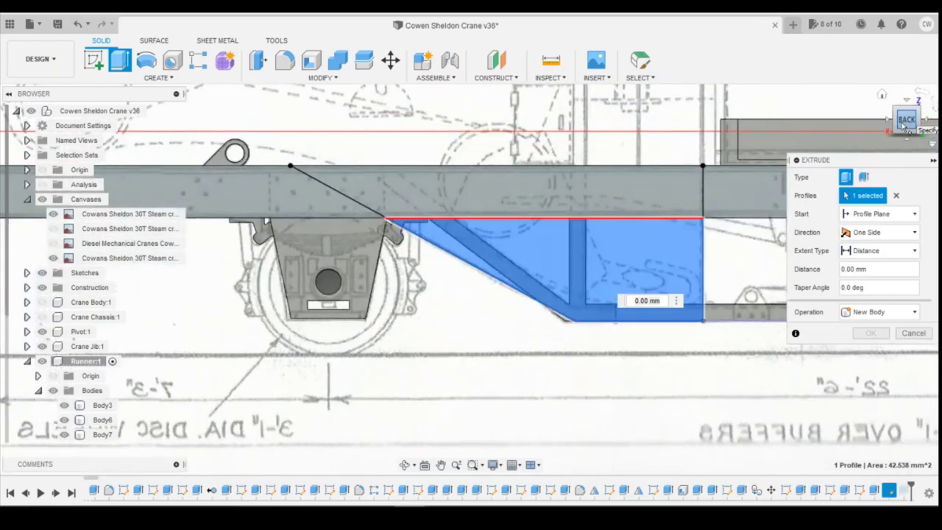
pyautogui.click(908, 131)
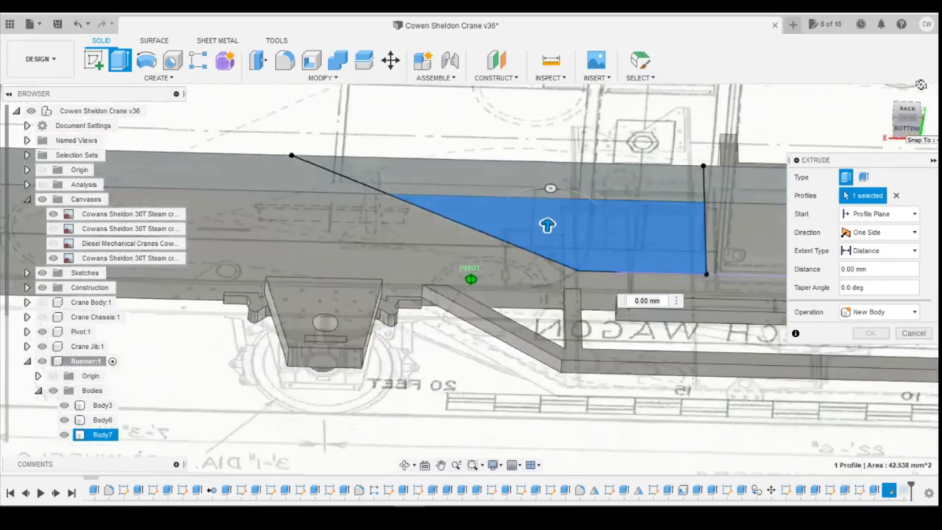
pyautogui.click(908, 131)
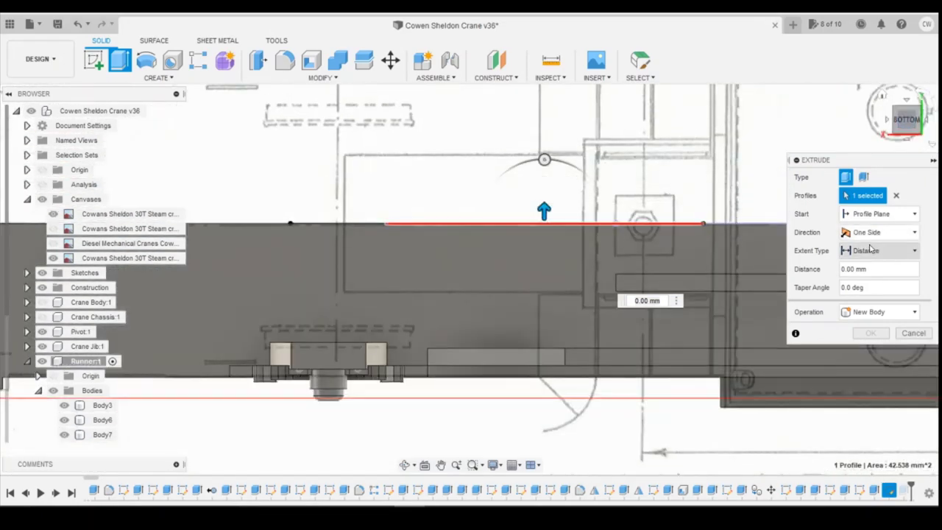
pyautogui.click(846, 215)
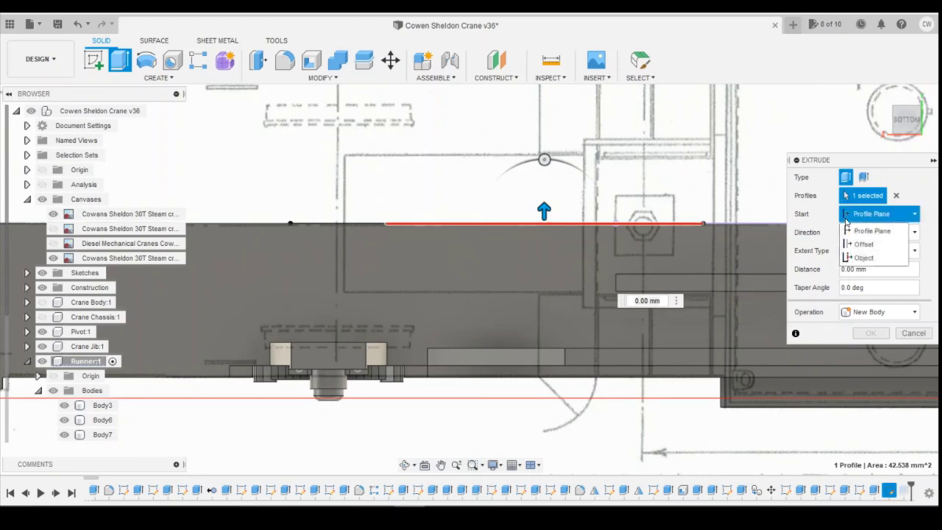
pyautogui.click(865, 242)
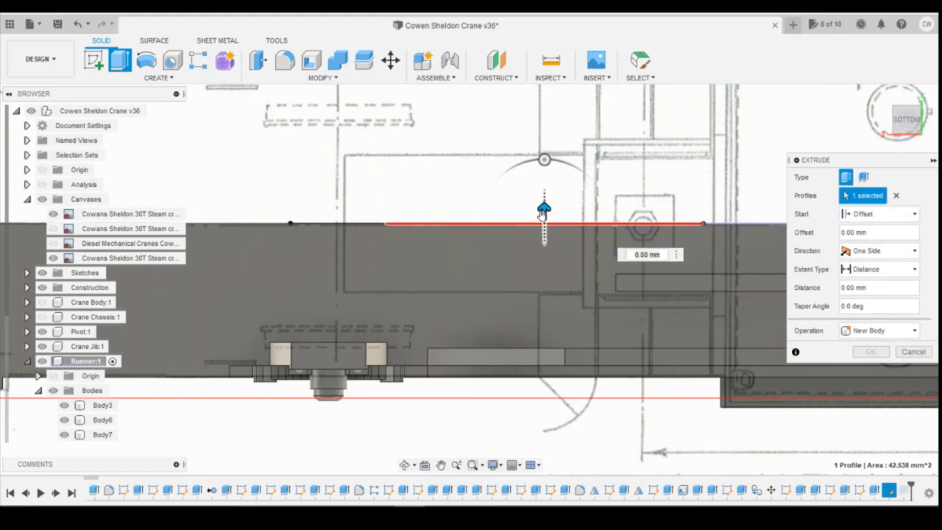
pyautogui.moveTo(542, 214); pyautogui.dragTo(542, 285)
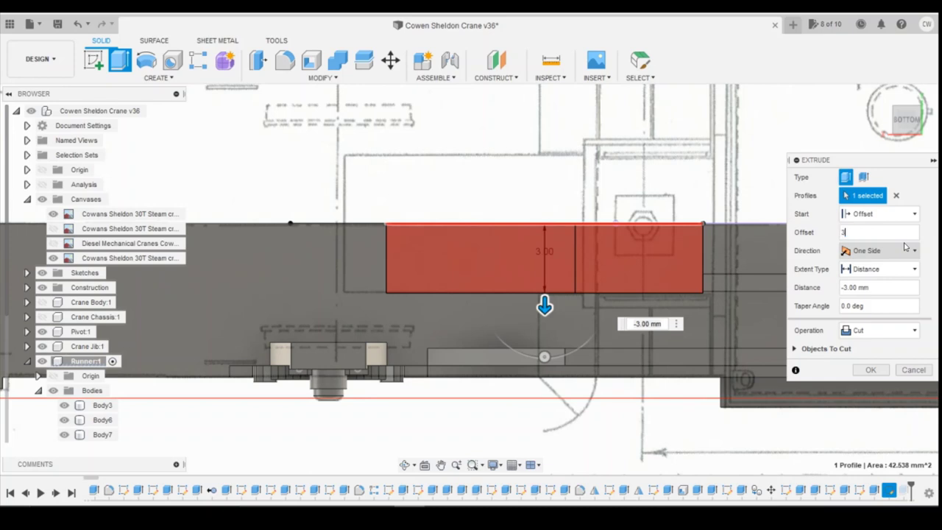
pyautogui.write('3')
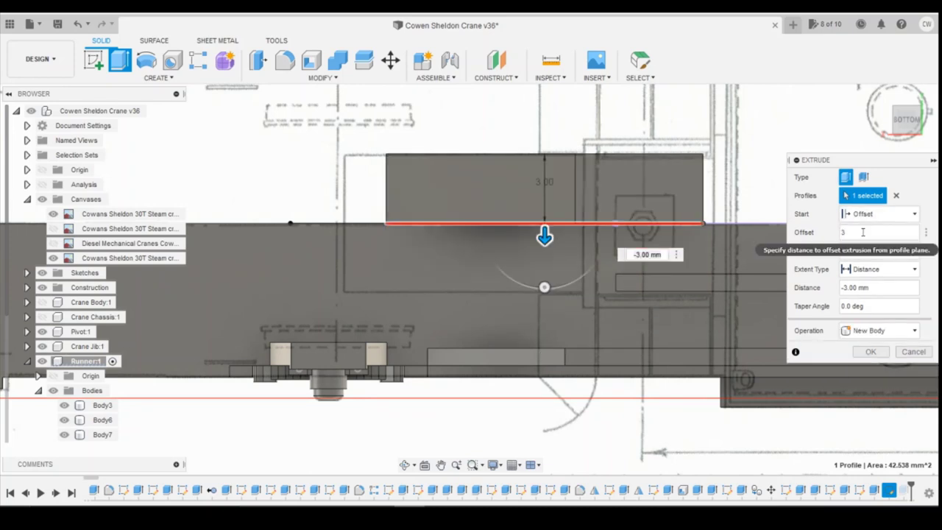
pyautogui.write('-')
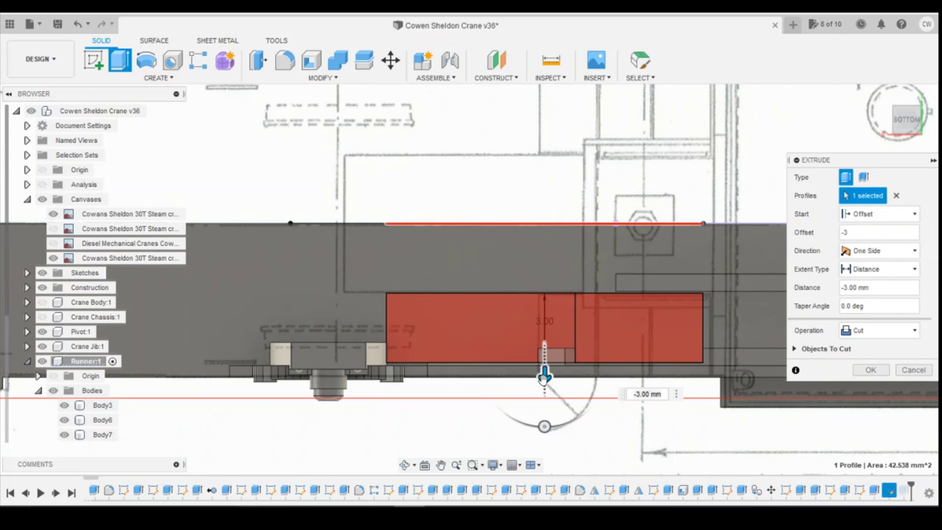
# Reverse the lower profile's extrusion towards the centreline, shorten it to a thin plate's thickness, and complete it.
pyautogui.moveTo(543, 378); pyautogui.dragTo(550, 284)
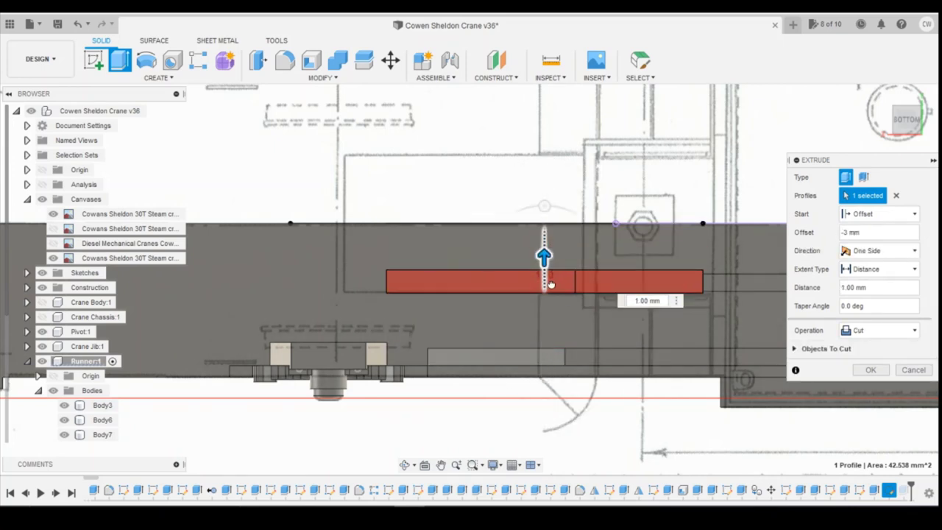
pyautogui.scroll(3, 544, 254)
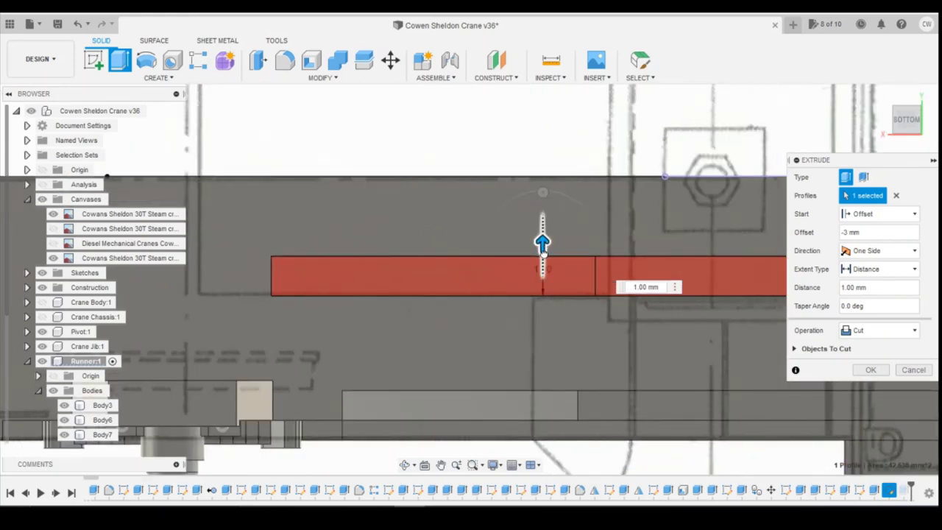
pyautogui.moveTo(542, 248); pyautogui.dragTo(541, 263)
pyautogui.click(861, 370)
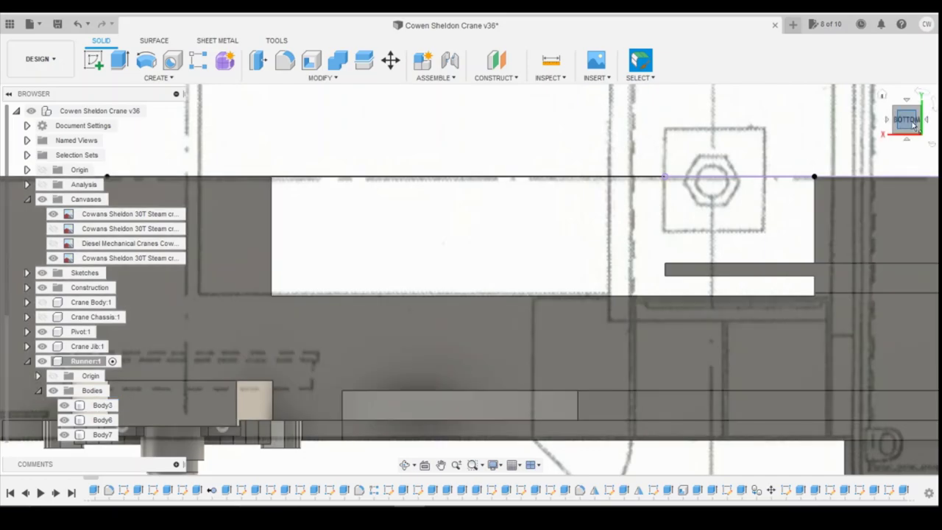
# Undo the thin lower plate's extrusion and the side-sketch edits behind it, back to the recessed main beam.
pyautogui.moveTo(912, 125)
pyautogui.mouseDown()
pyautogui.moveTo(903, 262)
pyautogui.moveTo(907, 184)
pyautogui.mouseUp()
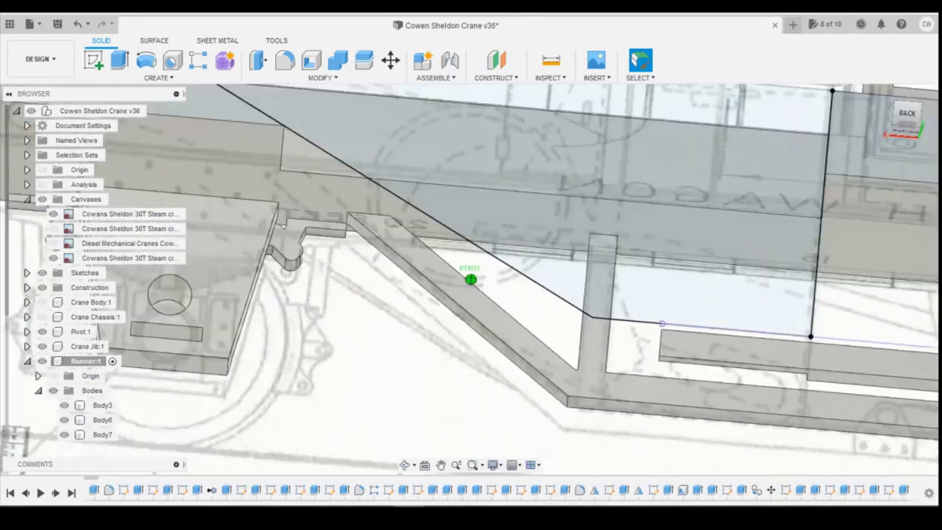
pyautogui.keyDown('shift'); pyautogui.moveTo(471, 271); pyautogui.dragTo(449, 258, button='middle'); pyautogui.keyUp('shift')
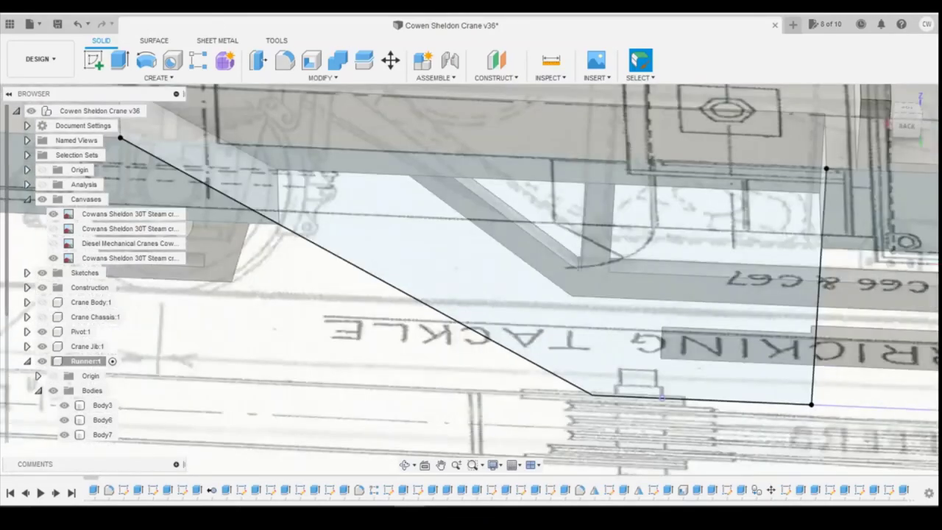
pyautogui.click(78, 24)
pyautogui.click(78, 24)
pyautogui.click(78, 24)
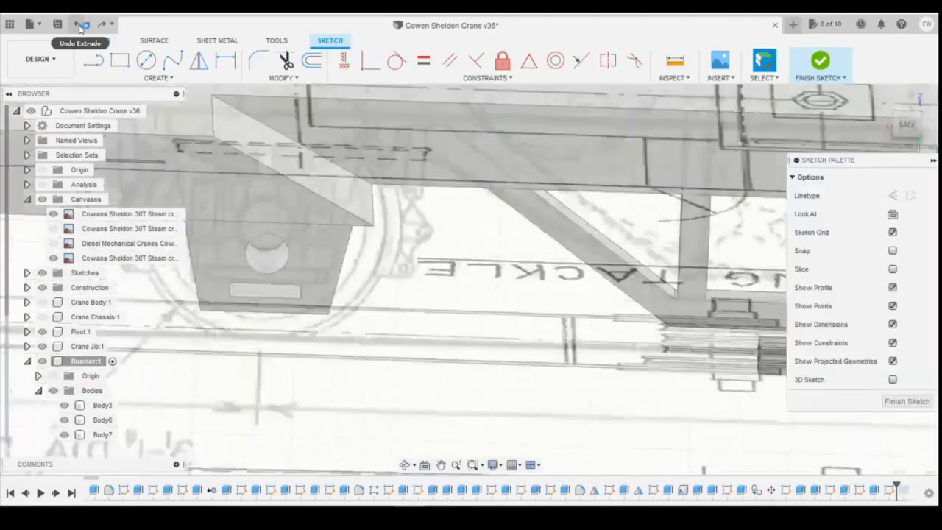
pyautogui.click(78, 24)
pyautogui.scroll(-5, 395, 149)
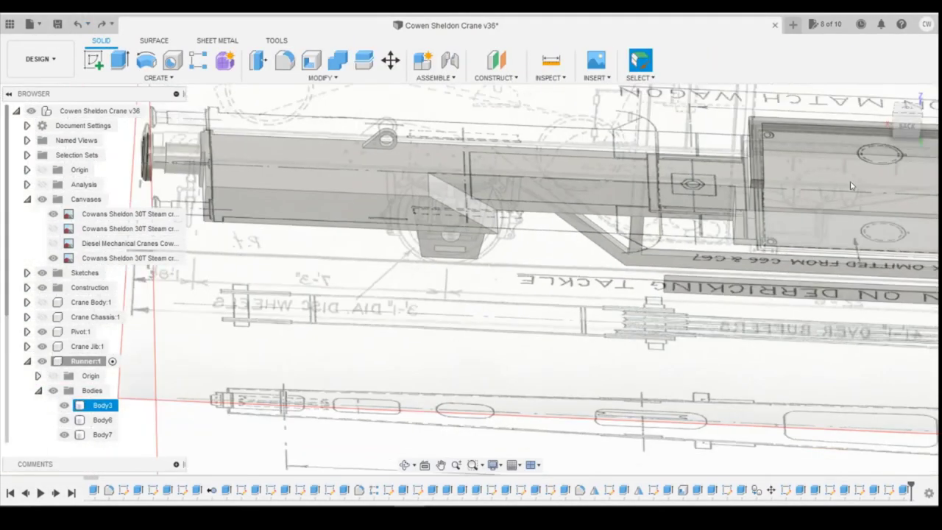
# Start a sketch on the recessed side face of the main beam and draw a vertical line down from its lower corner to the truss rail.
pyautogui.click(906, 125)
pyautogui.scroll(3, 589, 197)
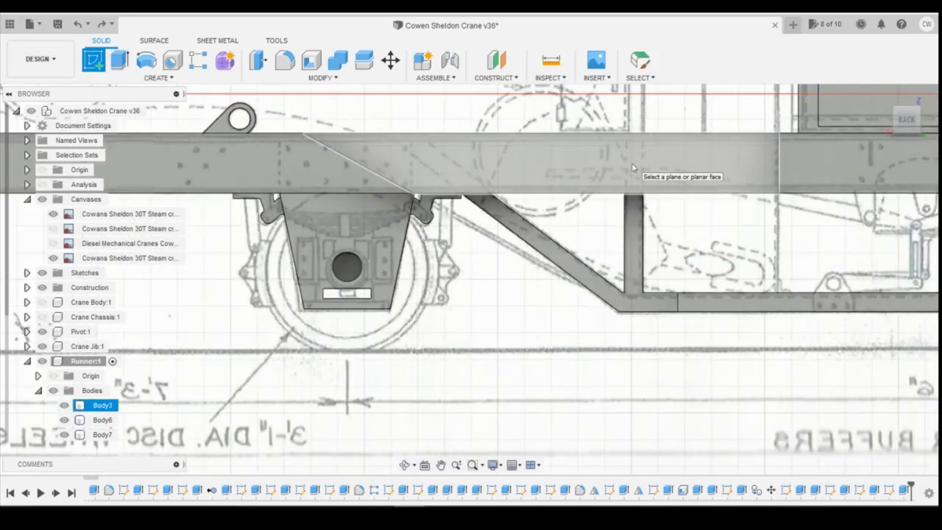
pyautogui.click(720, 226)
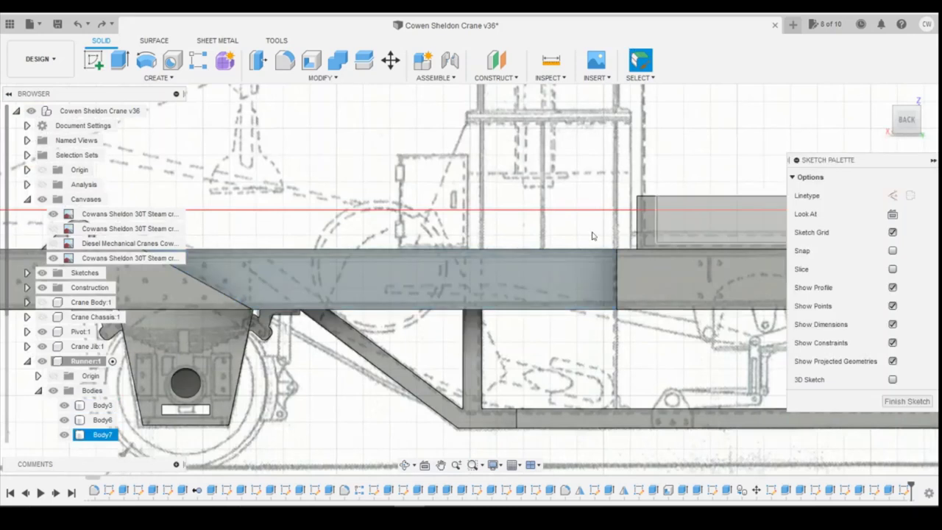
pyautogui.click(618, 309)
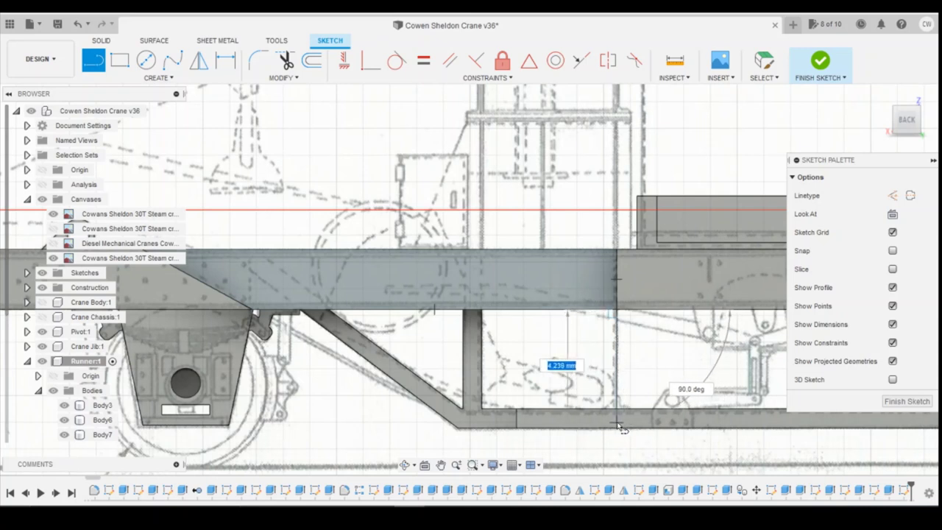
# Constrain the vertical line's lower end coincident with the bottom edge of the truss's lower rail.
pyautogui.click(365, 68)
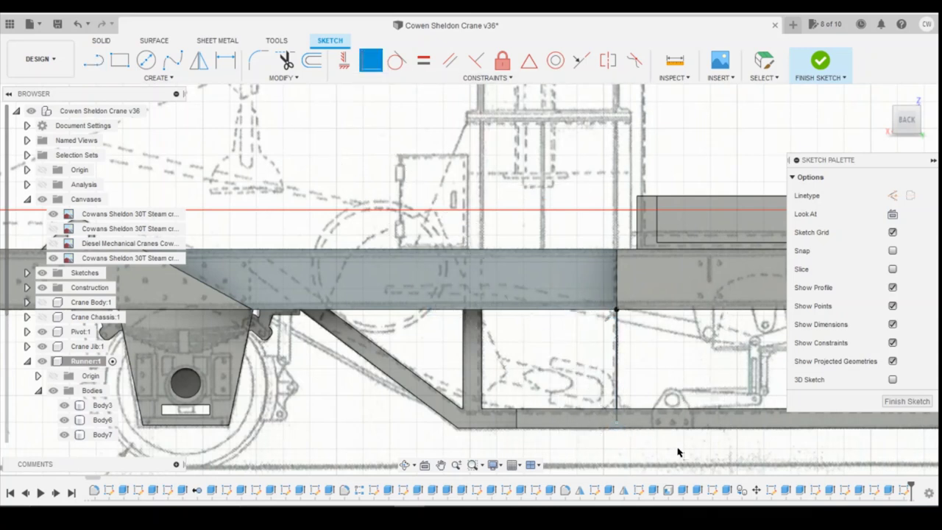
pyautogui.click(617, 424)
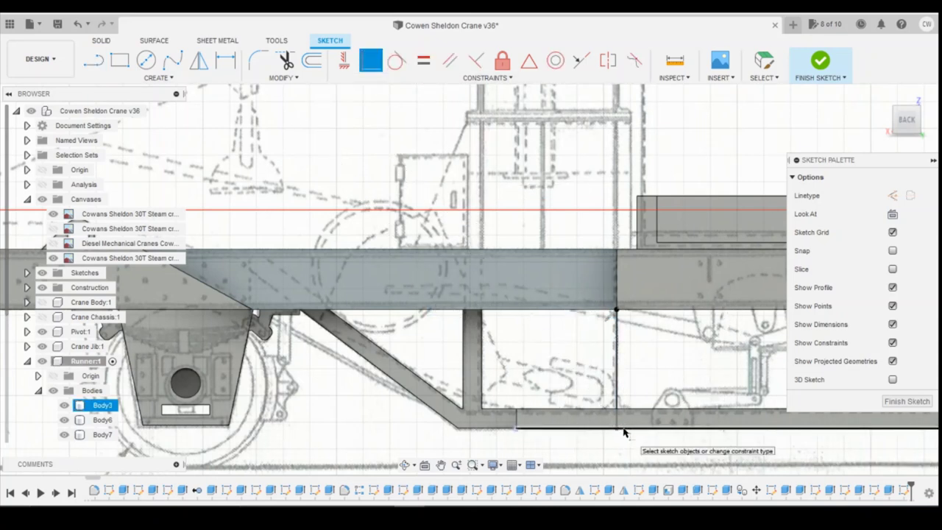
pyautogui.click(624, 430)
pyautogui.scroll(-2, 625, 431)
pyautogui.scroll(3, 453, 308)
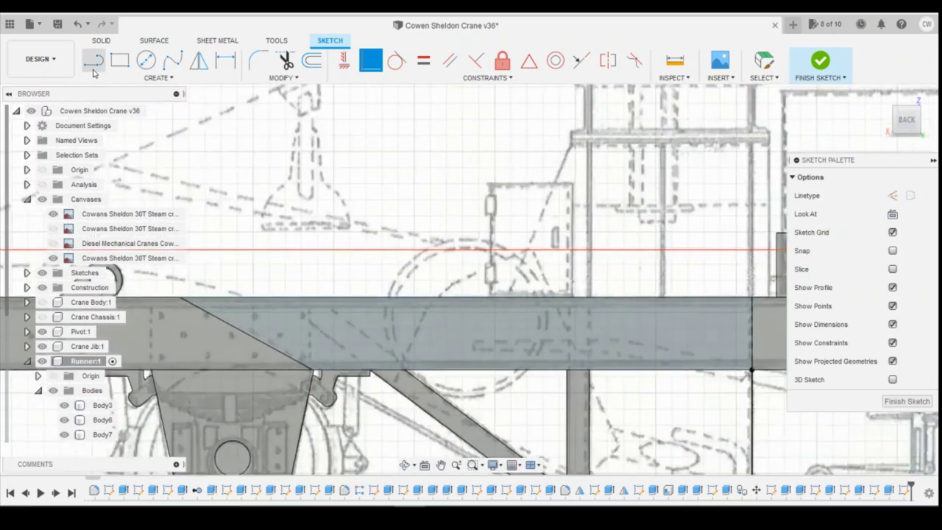
# Close the profile with a sloping line from the recess's lower corner, following the beam's angled edge, and a line along the rail's bottom edge.
pyautogui.click(93, 62)
pyautogui.scroll(-3, 333, 340)
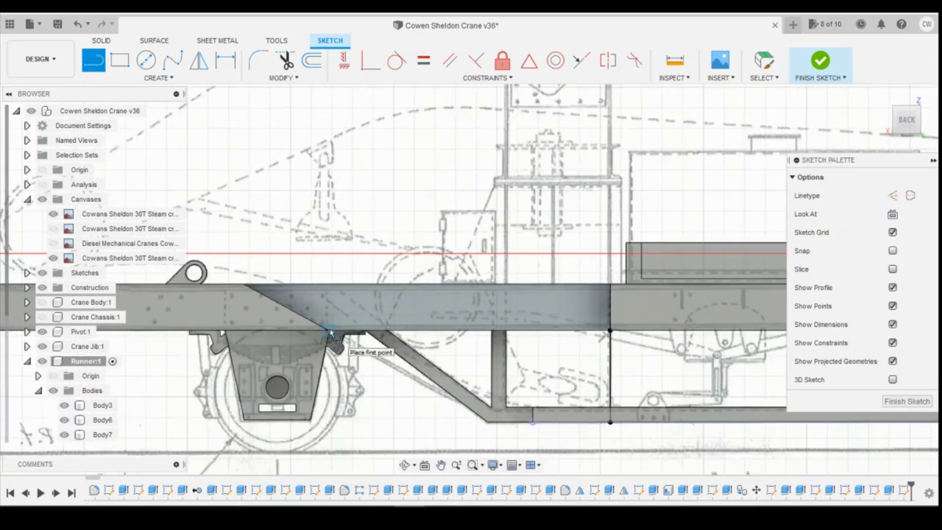
pyautogui.scroll(4, 318, 324)
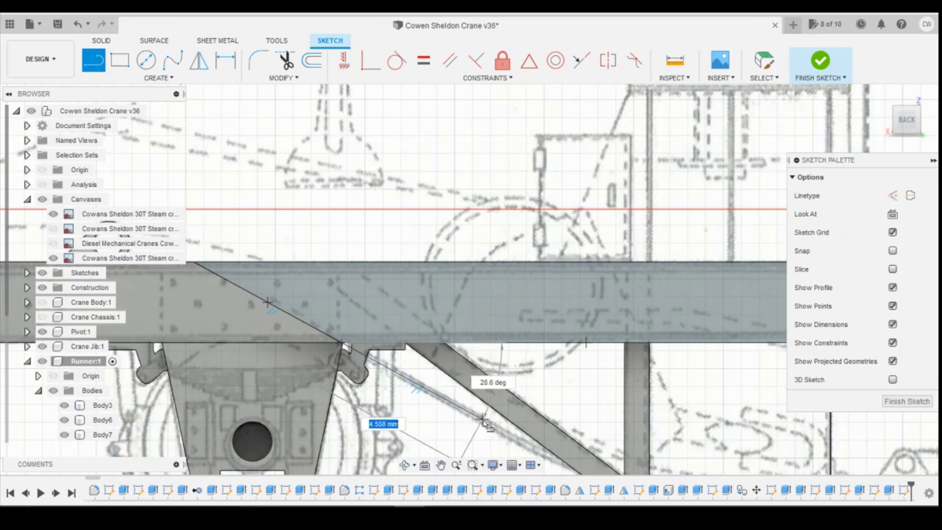
pyautogui.scroll(-3, 471, 408)
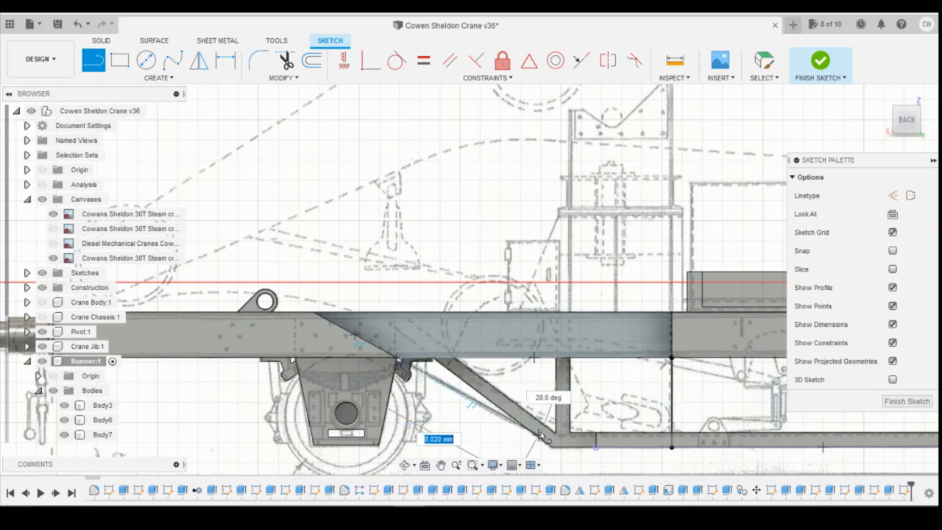
pyautogui.click(564, 449)
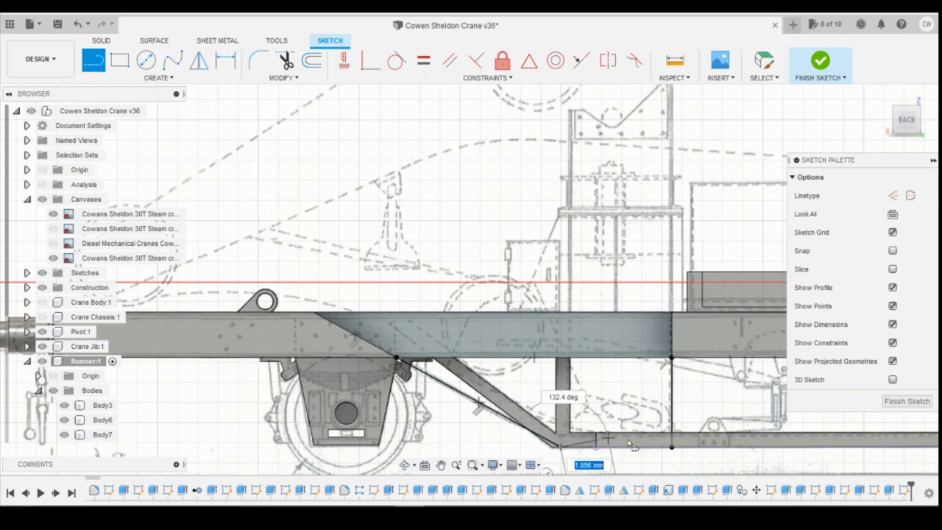
pyautogui.click(671, 447)
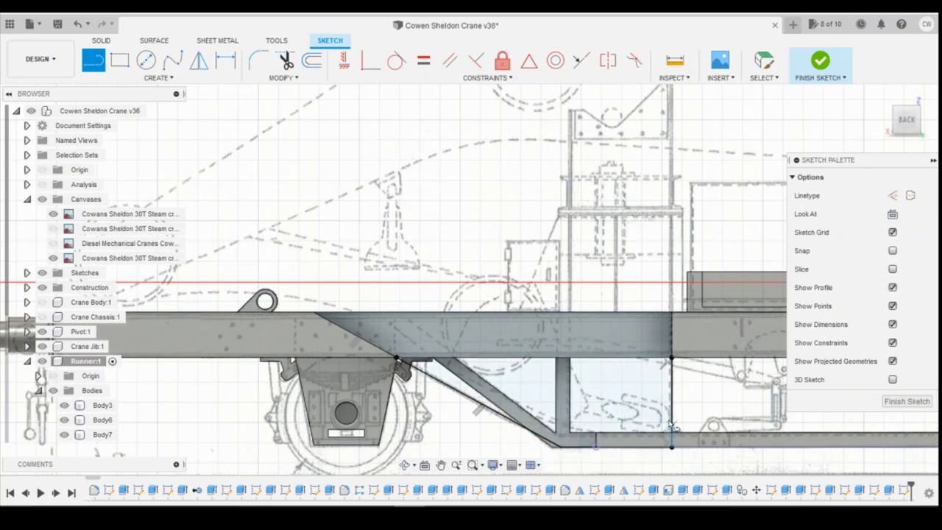
pyautogui.press('Escape')
# Extrude the closed lower profile -0.5 mm and join it to the frame as a thin side plate.
pyautogui.click(638, 406)
pyautogui.rightClick(638, 404)
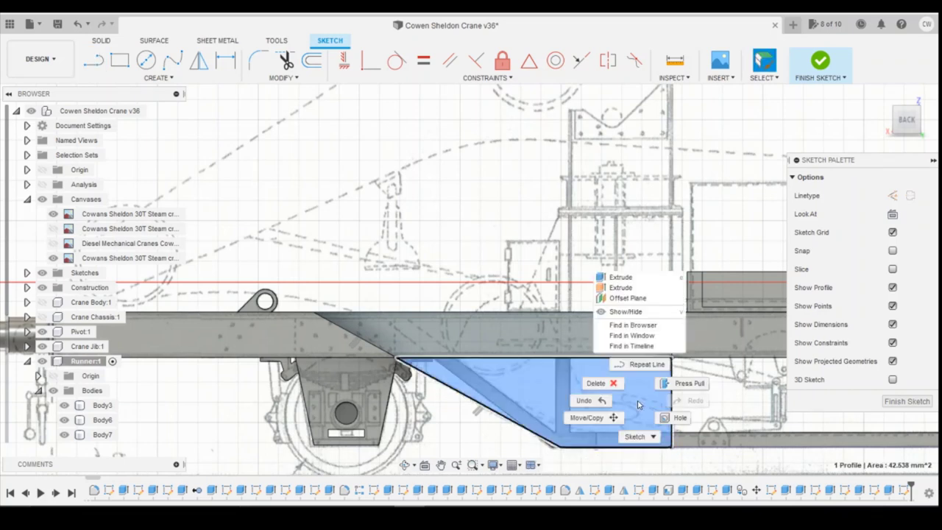
pyautogui.click(631, 277)
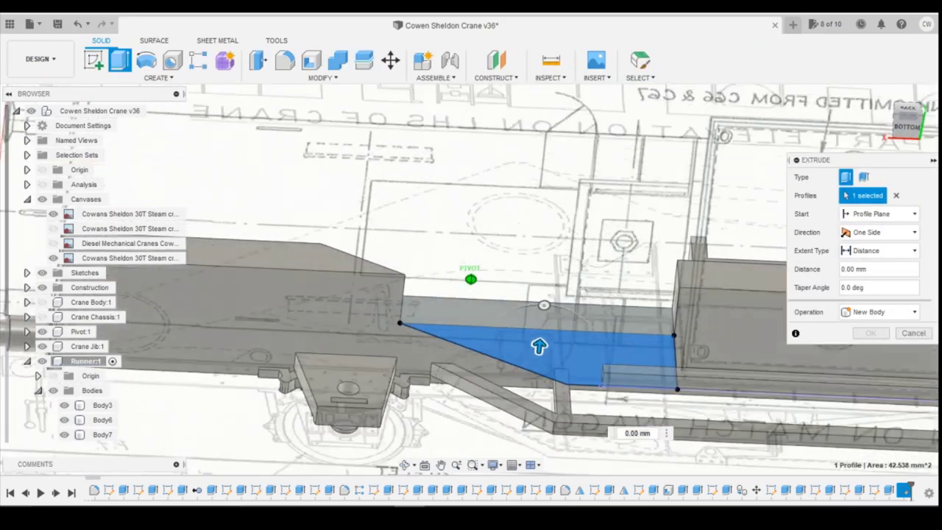
pyautogui.keyDown('shift'); pyautogui.moveTo(471, 279); pyautogui.dragTo(471, 221, button='middle'); pyautogui.keyUp('shift')
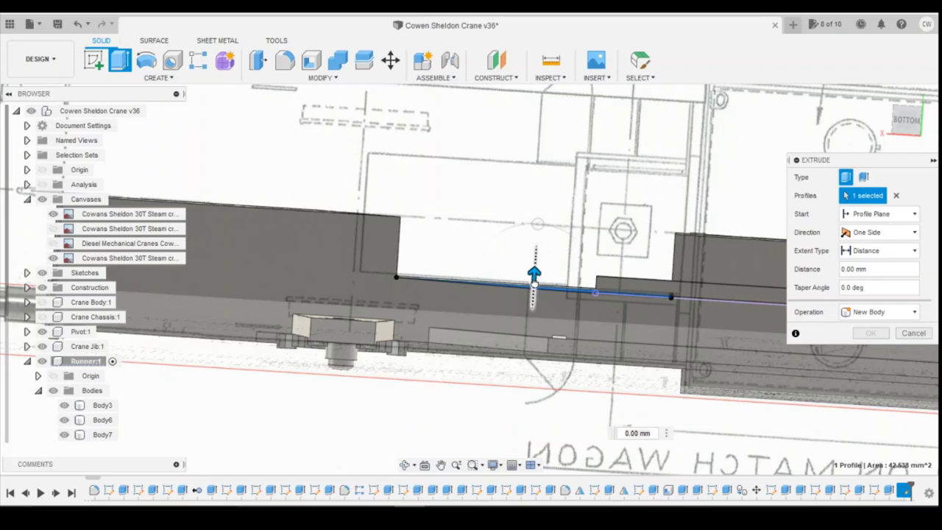
pyautogui.moveTo(533, 286); pyautogui.dragTo(532, 290)
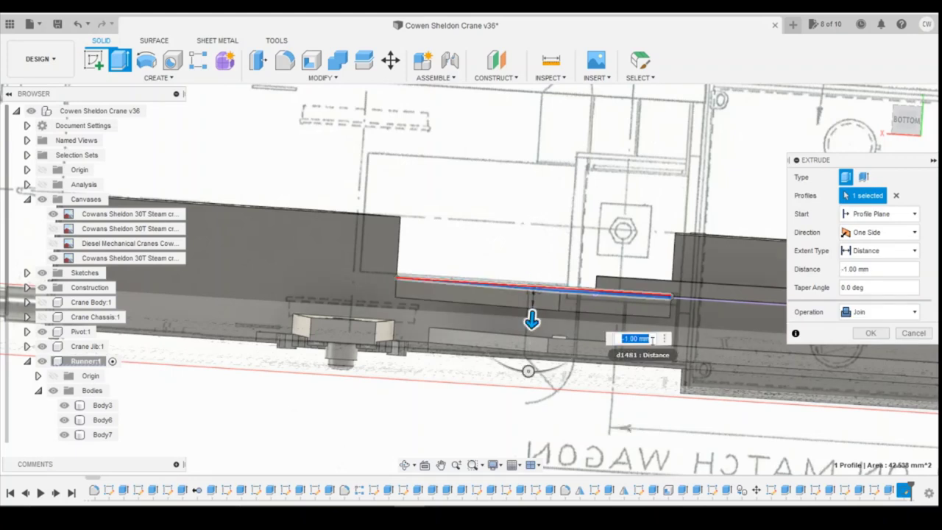
pyautogui.write('-0.5')
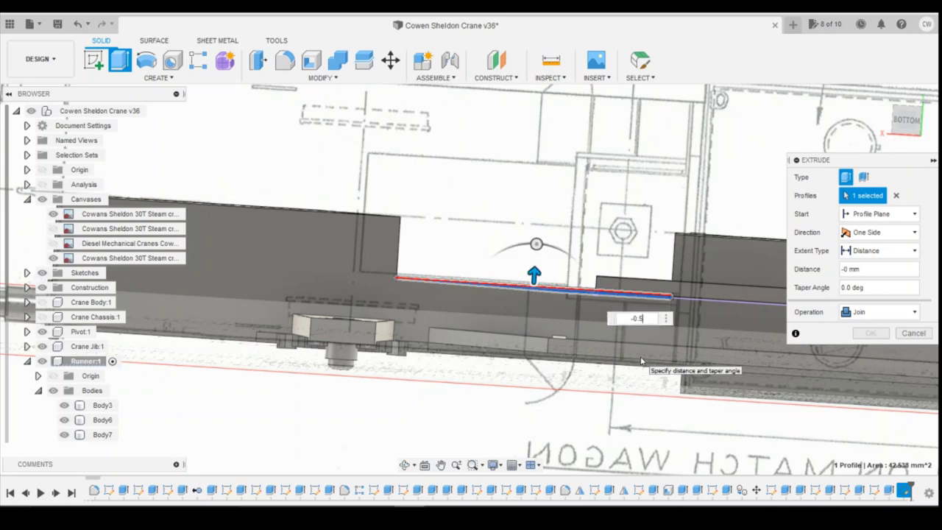
pyautogui.press('Return')
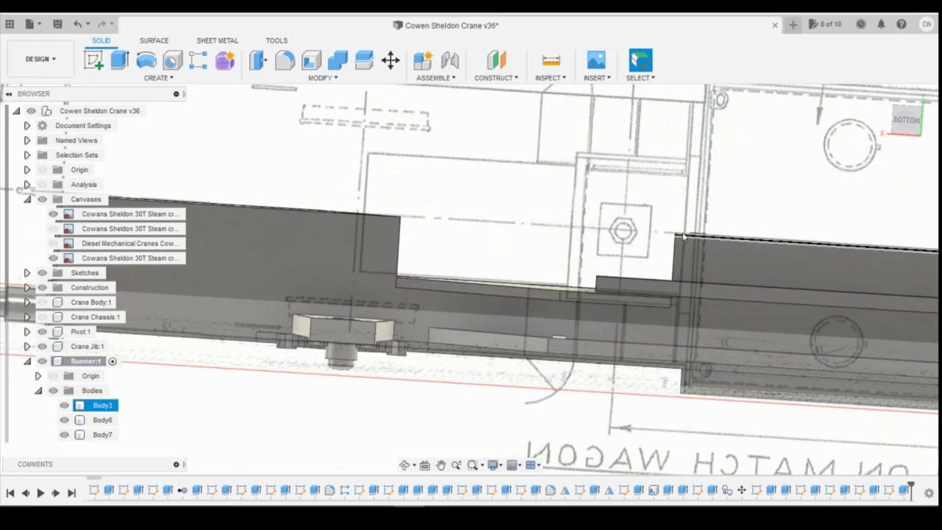
# Inspect the new side plate from the back and at an angle, and hide the plan-view reference canvas while keeping the side elevation shown.
pyautogui.moveTo(905, 120); pyautogui.dragTo(797, 206)
pyautogui.click(910, 112)
pyautogui.click(377, 379)
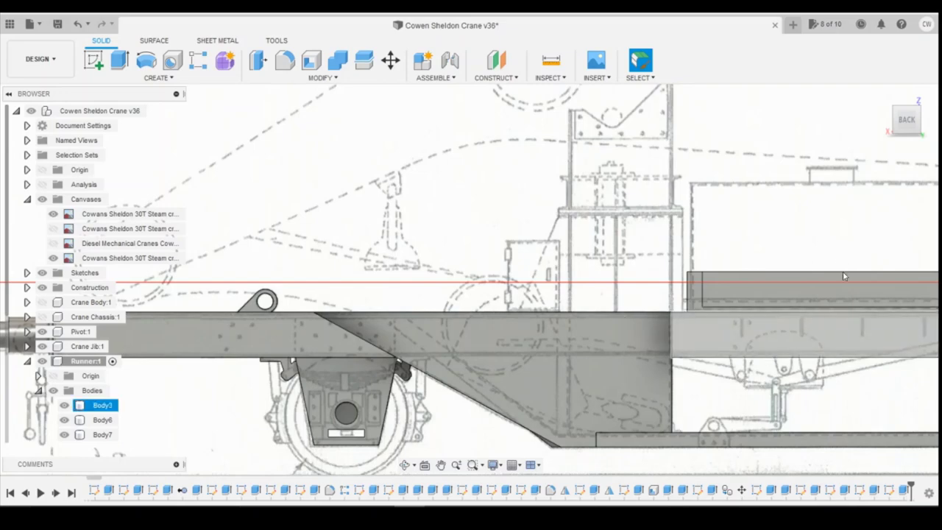
pyautogui.moveTo(906, 123); pyautogui.dragTo(910, 157)
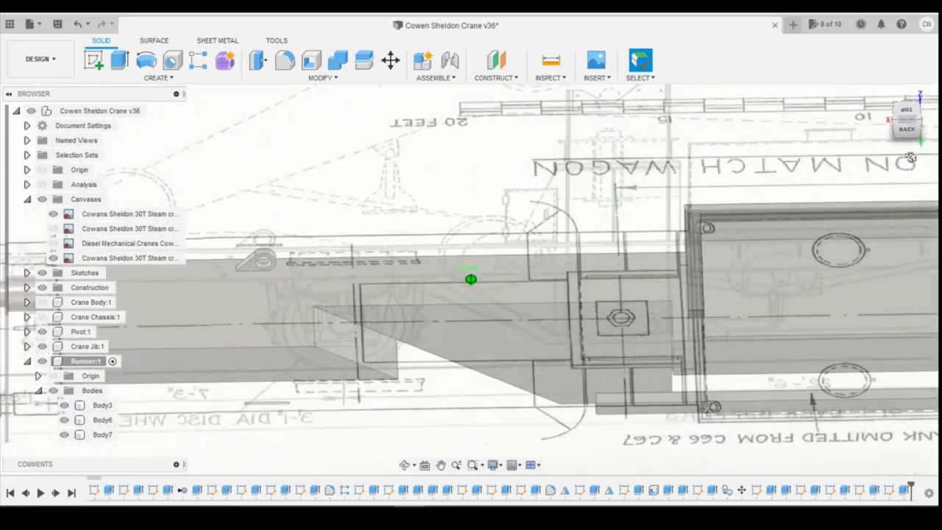
pyautogui.keyDown('shift'); pyautogui.moveTo(911, 157); pyautogui.dragTo(923, 128, button='middle'); pyautogui.keyUp('shift')
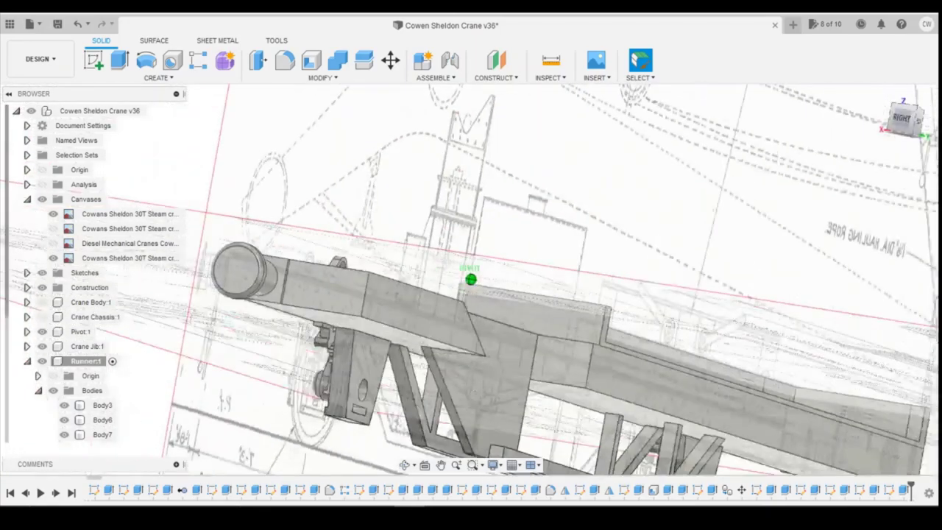
pyautogui.keyDown('shift'); pyautogui.moveTo(892, 193); pyautogui.dragTo(682, 215, button='middle'); pyautogui.keyUp('shift')
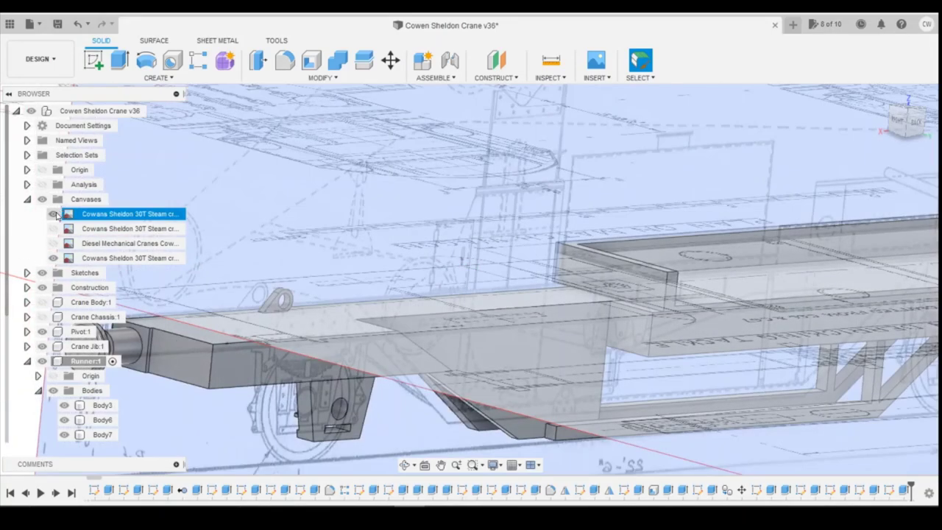
pyautogui.click(53, 214)
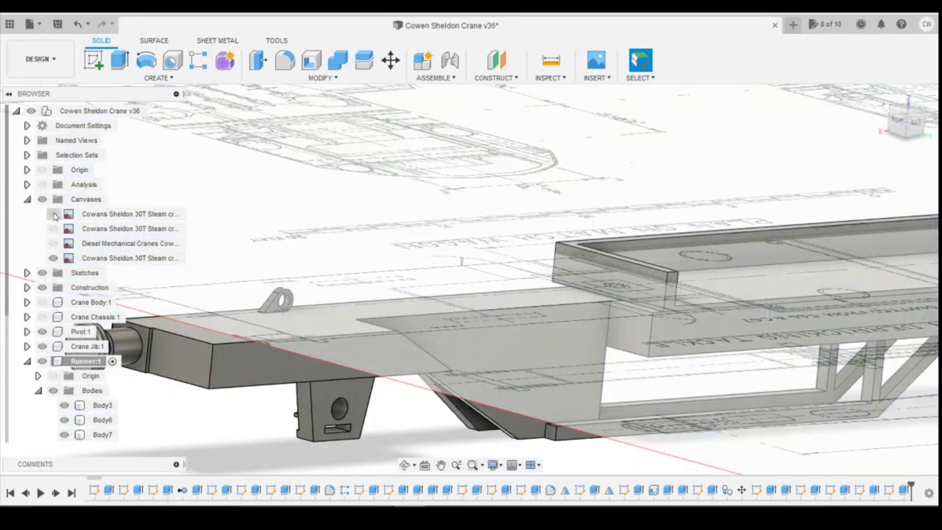
pyautogui.click(53, 213)
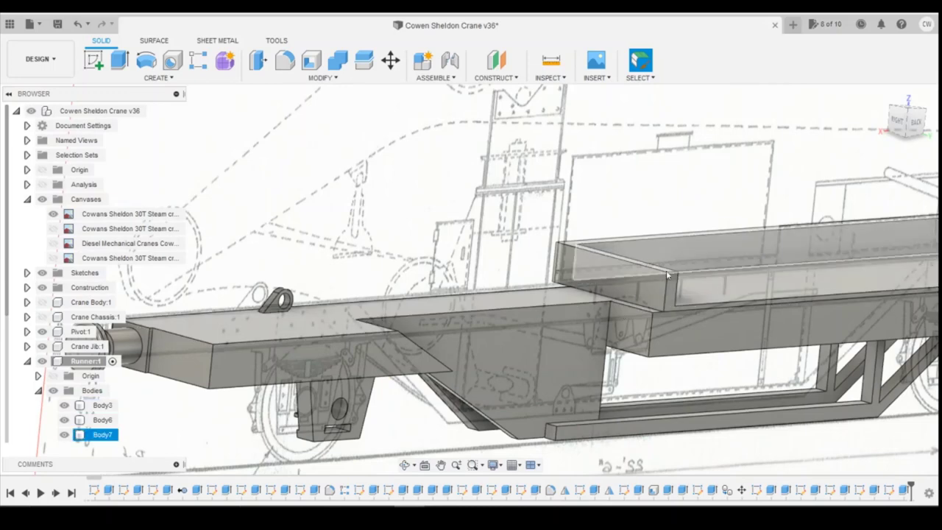
# Start a sketch on the end face of the beam's recess and turn on Slice.
pyautogui.click(94, 62)
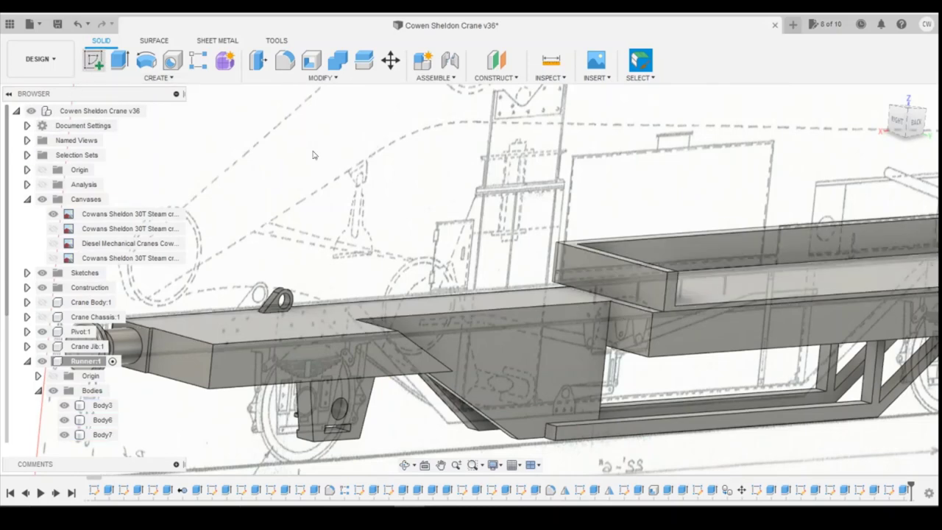
pyautogui.click(622, 332)
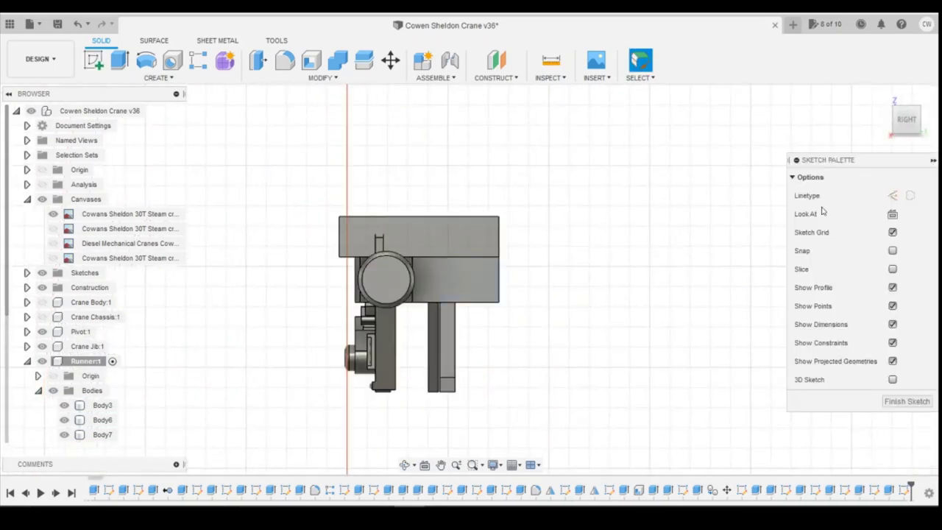
pyautogui.click(892, 269)
# Sketch a 3 mm wide rectangle from the beam's lower recess corner down to just above the side plate's bottom edge.
pyautogui.click(119, 60)
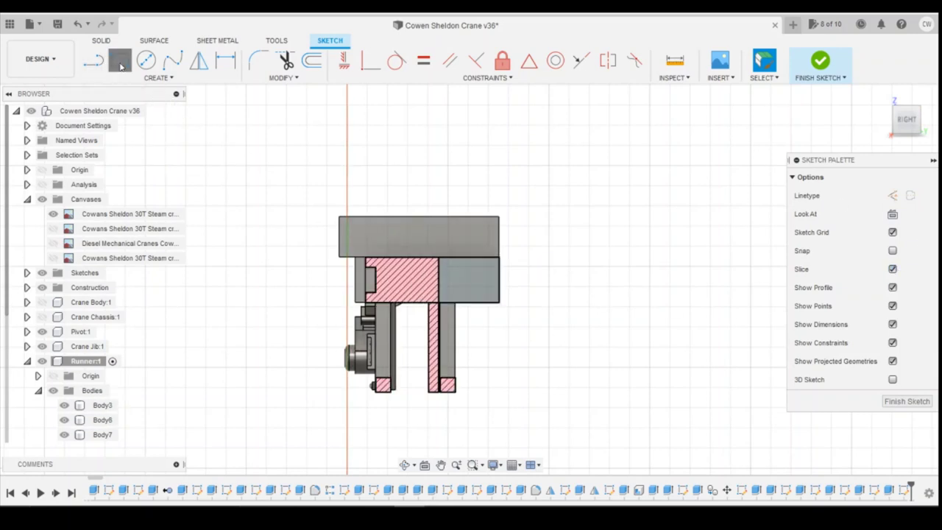
pyautogui.scroll(3, 486, 334)
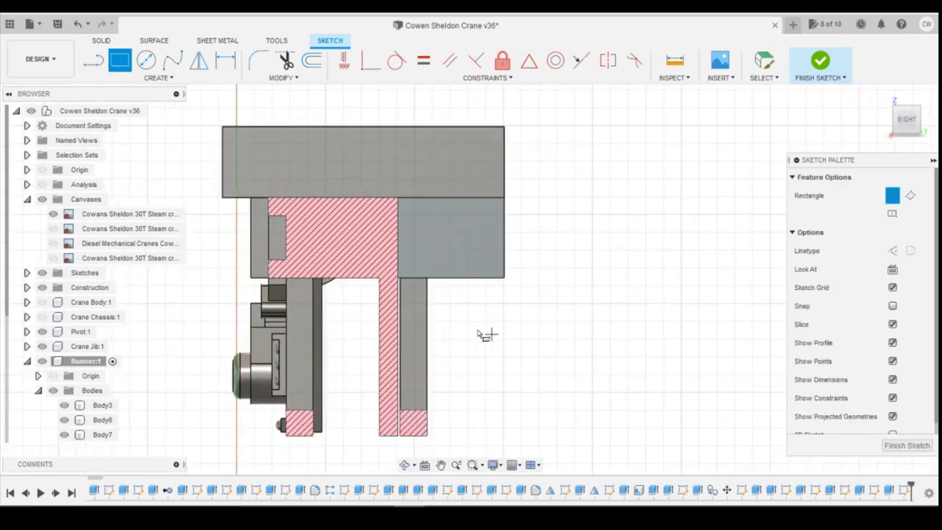
pyautogui.click(399, 279)
pyautogui.click(400, 435)
pyautogui.scroll(2, 397, 440)
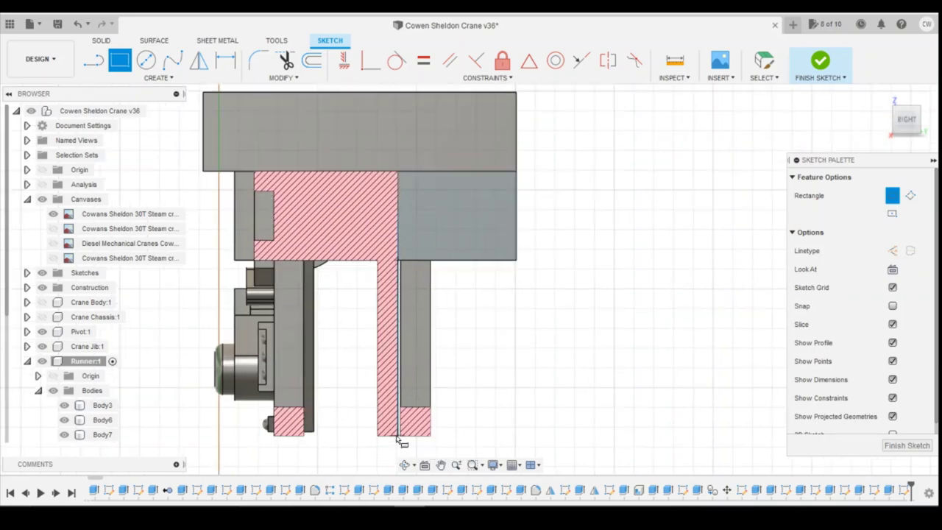
pyautogui.scroll(2, 397, 438)
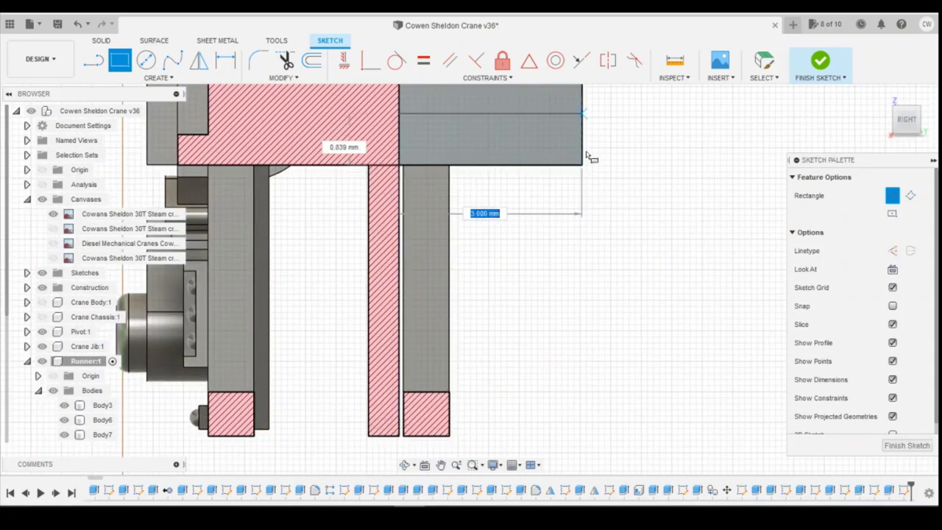
pyautogui.click(581, 428)
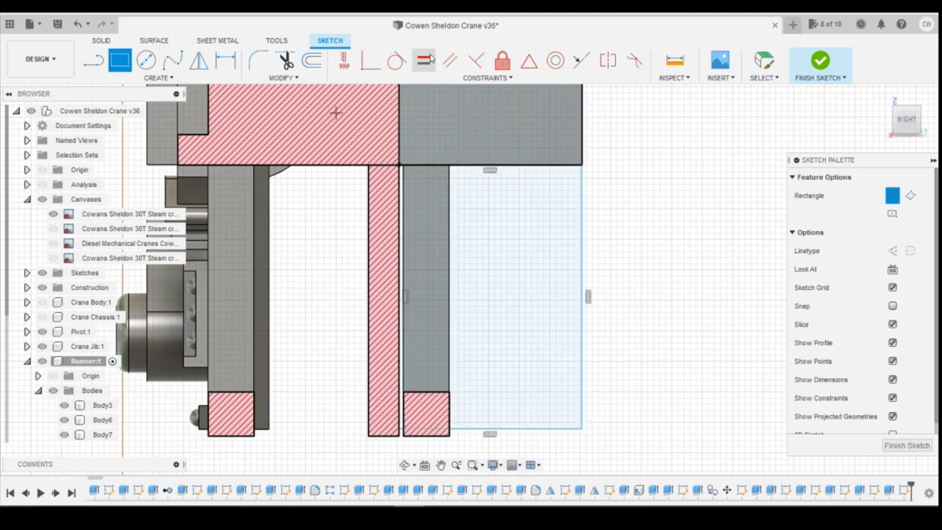
pyautogui.click(365, 67)
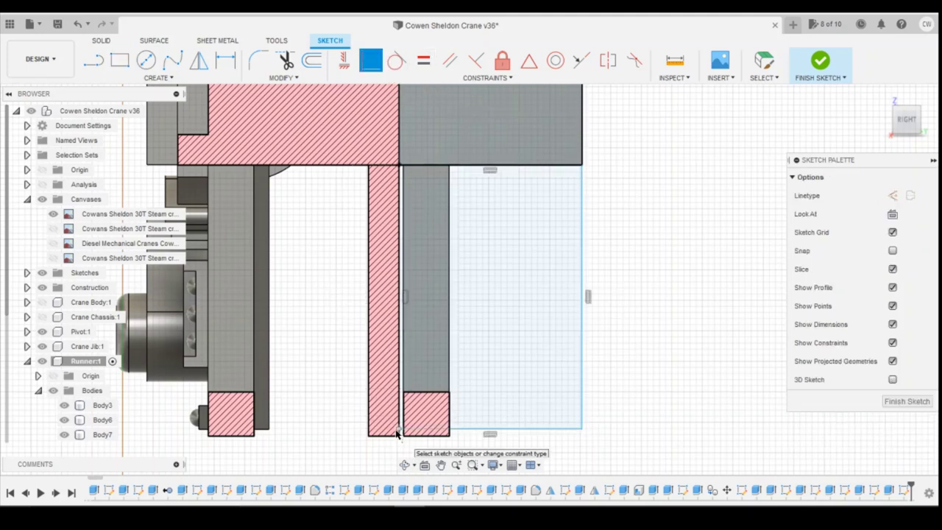
pyautogui.scroll(3, 397, 440)
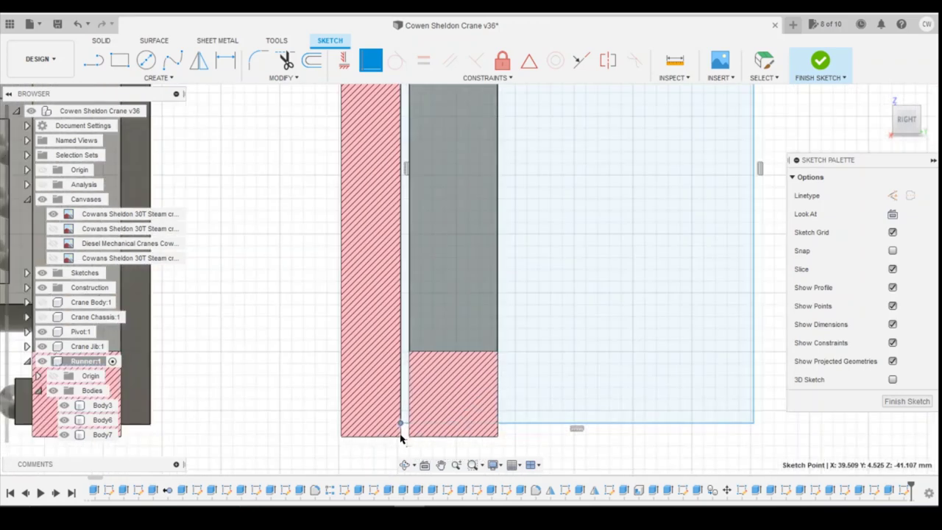
pyautogui.press('Escape')
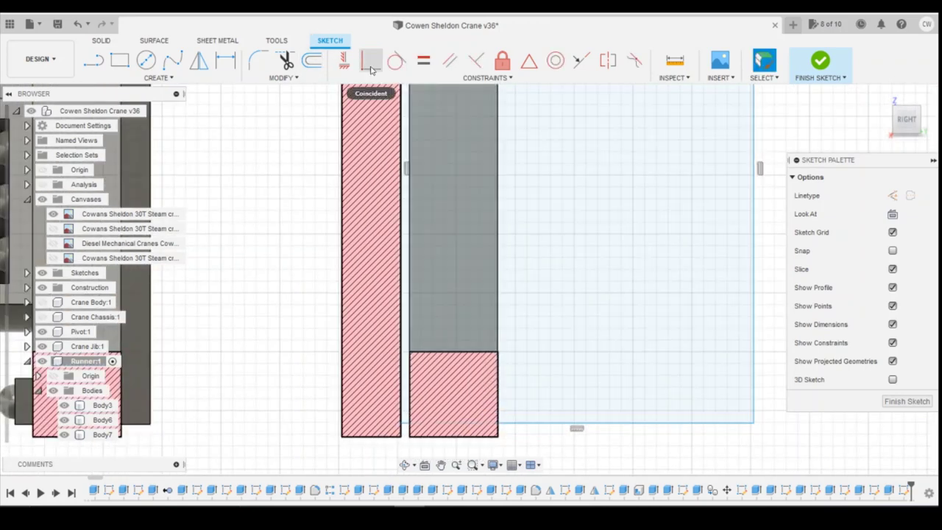
pyautogui.click(370, 67)
pyautogui.click(399, 424)
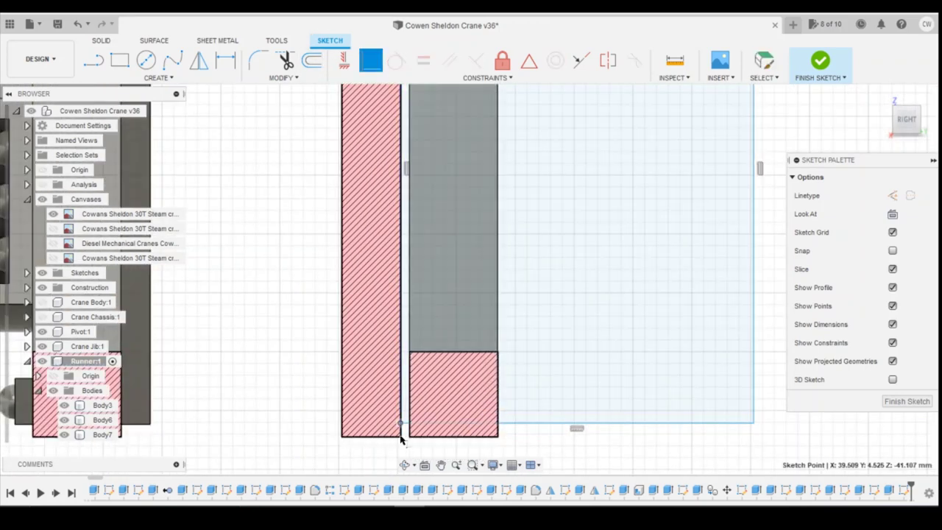
pyautogui.moveTo(909, 121)
pyautogui.mouseDown()
pyautogui.moveTo(920, 136)
pyautogui.moveTo(894, 96)
pyautogui.mouseUp()
pyautogui.keyDown('shift'); pyautogui.moveTo(489, 195); pyautogui.dragTo(465, 341, button='middle'); pyautogui.keyUp('shift')
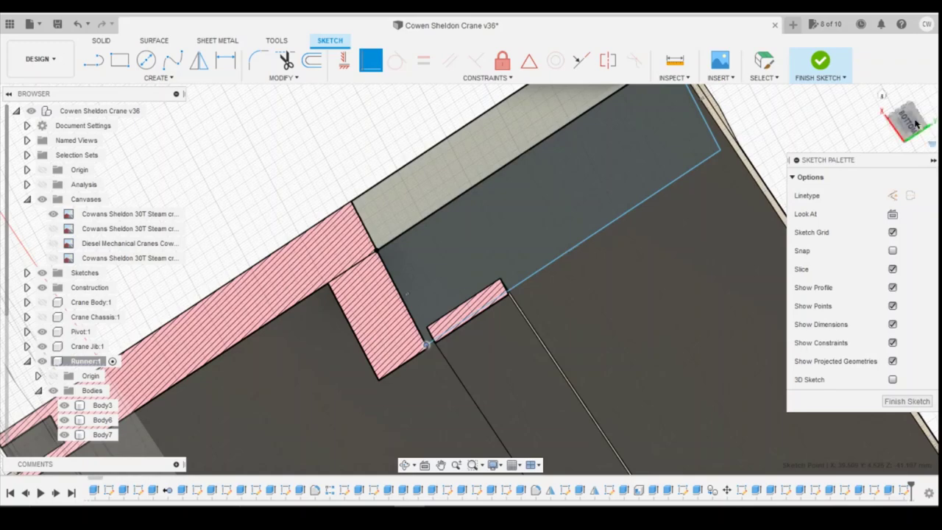
pyautogui.moveTo(473, 269)
pyautogui.keyDown('shift'); pyautogui.mouseDown(button='middle')
pyautogui.moveTo(662, 220)
pyautogui.moveTo(750, 180)
pyautogui.mouseUp(button='middle'); pyautogui.keyUp('shift')
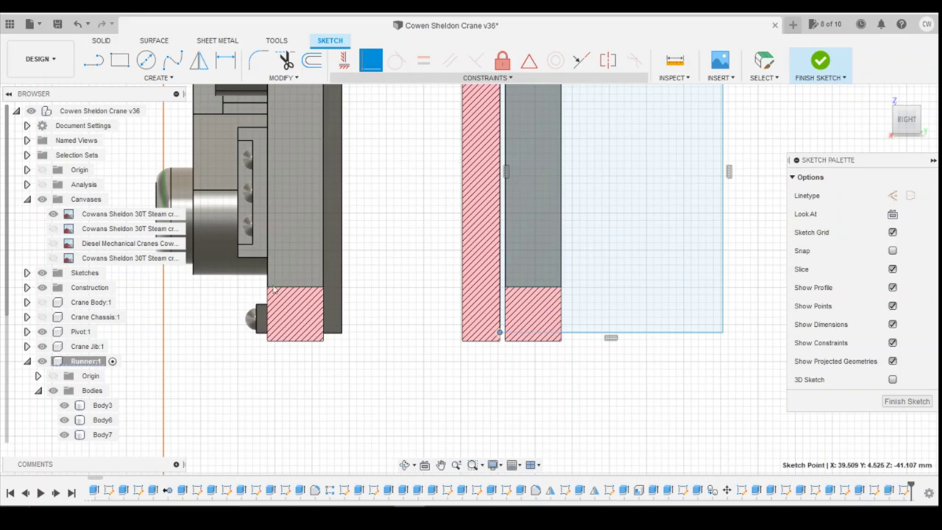
pyautogui.click(347, 66)
pyautogui.scroll(2, 526, 344)
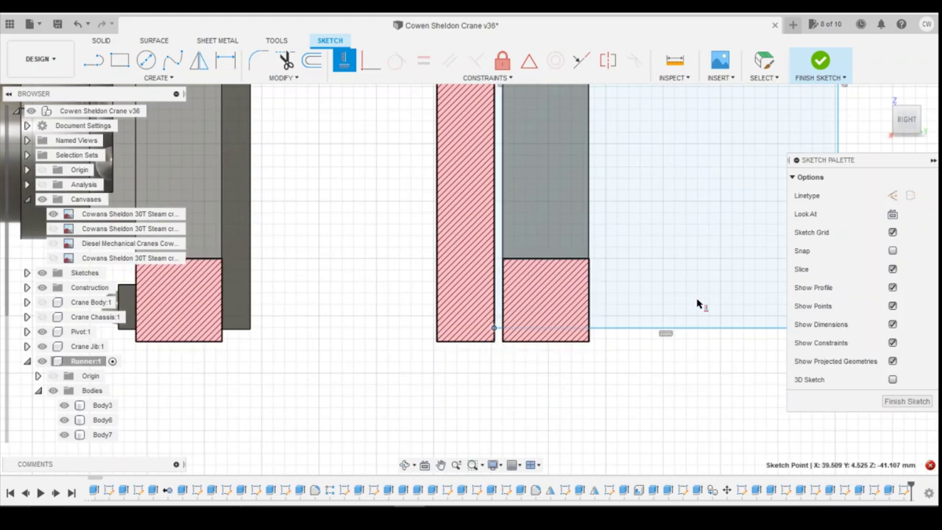
pyautogui.press('Escape')
# Move the rectangle's bottom line by eye onto the level of the side plate's bottom edge and finish the sketch.
pyautogui.scroll(-2, 690, 254)
pyautogui.scroll(-2, 613, 308)
pyautogui.scroll(-2, 677, 297)
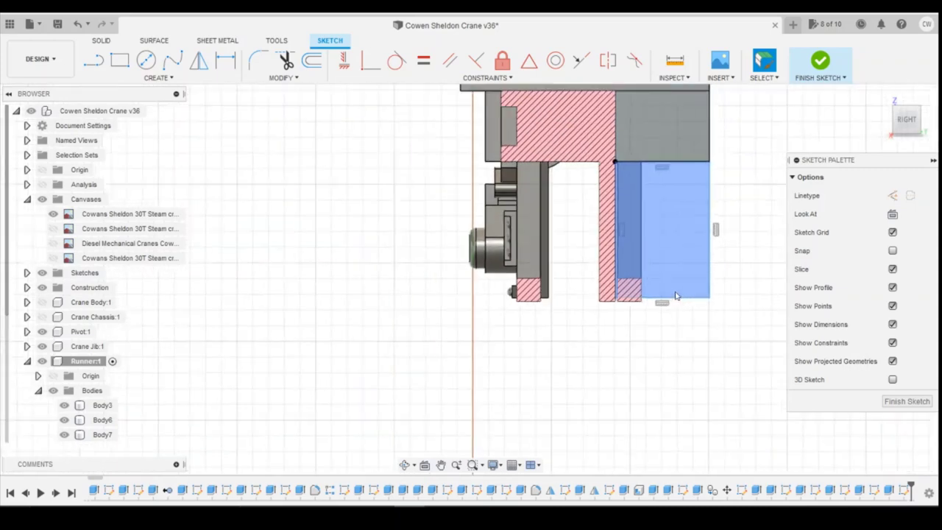
pyautogui.scroll(2, 687, 248)
pyautogui.click(666, 336)
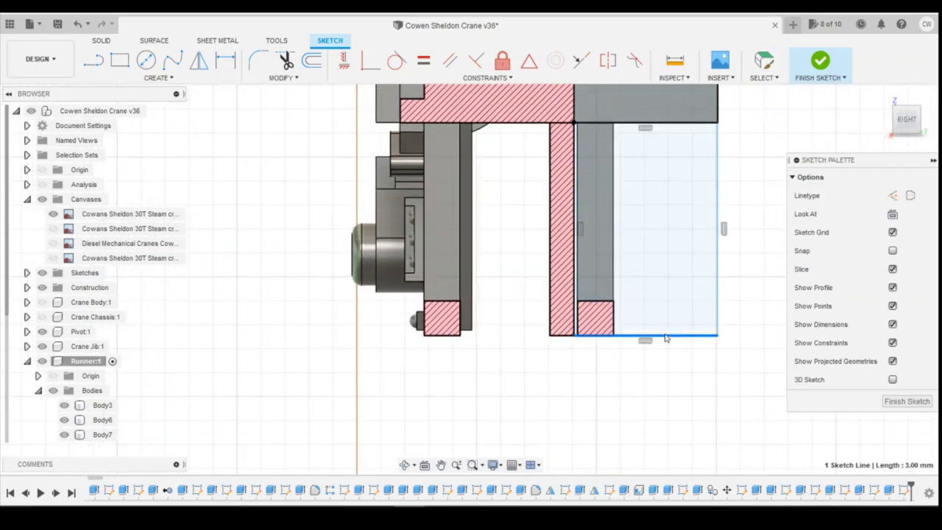
pyautogui.scroll(5, 664, 335)
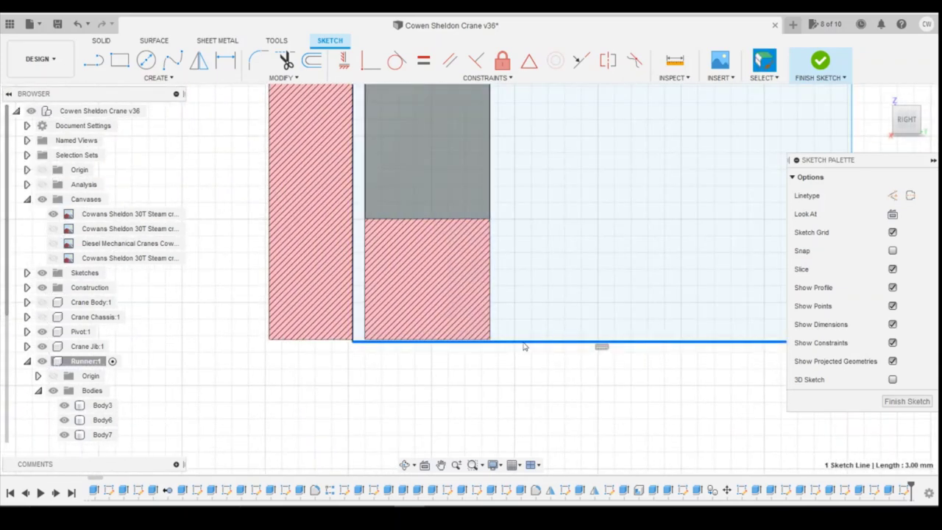
pyautogui.moveTo(524, 346); pyautogui.dragTo(528, 340)
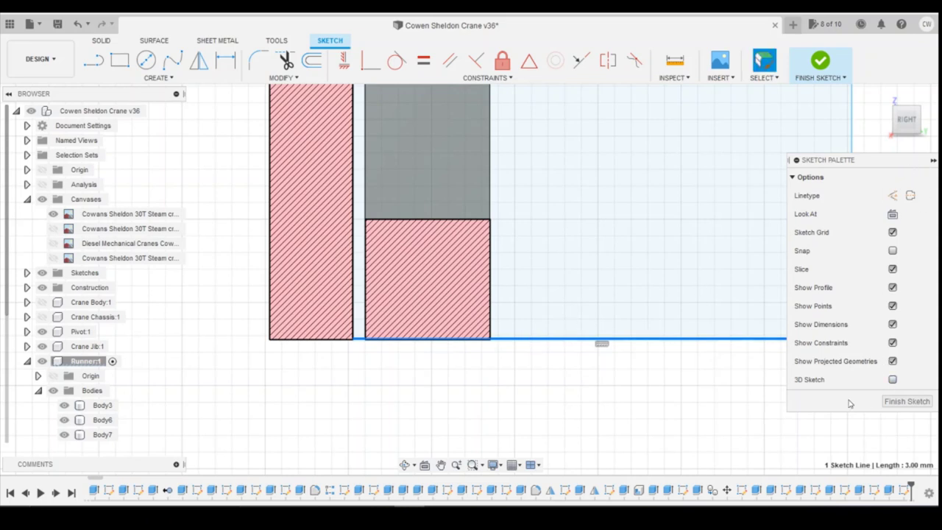
pyautogui.click(895, 406)
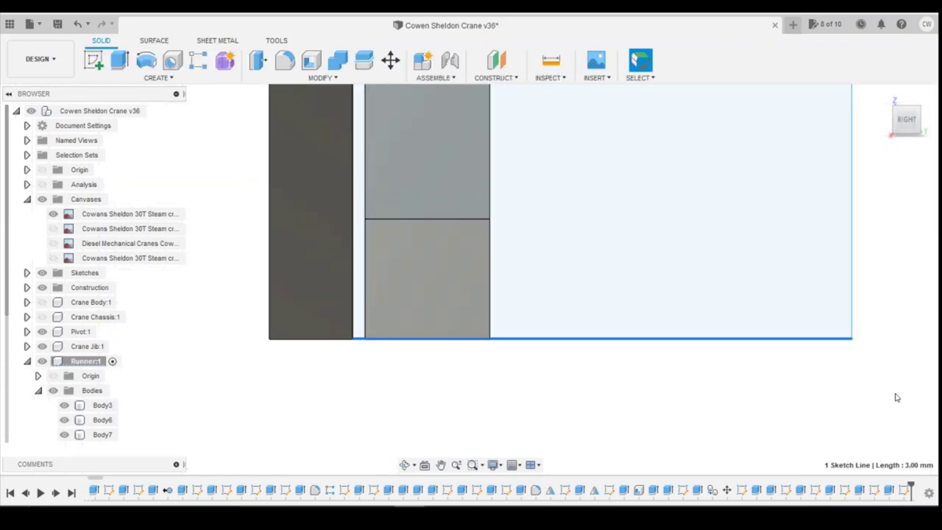
# Reopen the rectangle's sketch and move its bottom line slightly above the side plate's bottom edge.
pyautogui.moveTo(906, 120)
pyautogui.mouseDown()
pyautogui.moveTo(858, 169)
pyautogui.moveTo(845, 237)
pyautogui.mouseUp()
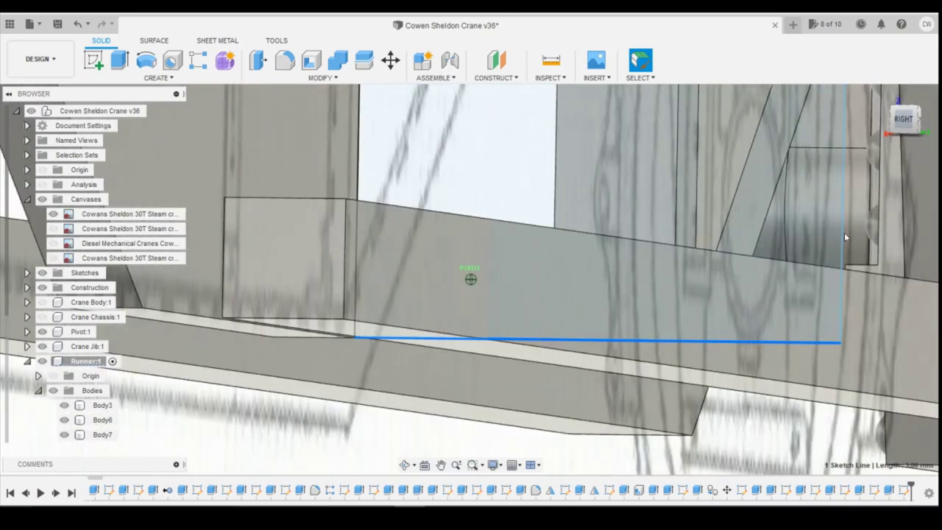
pyautogui.rightClick(904, 491)
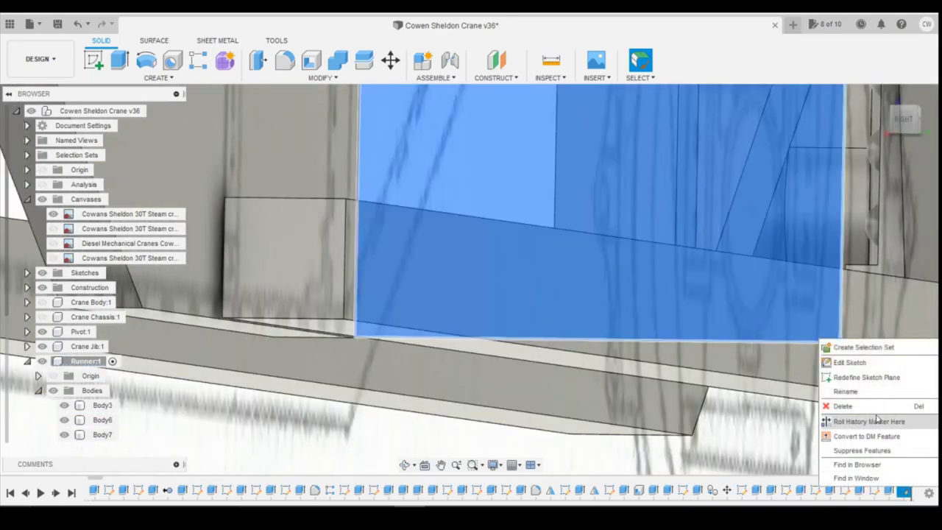
pyautogui.click(850, 362)
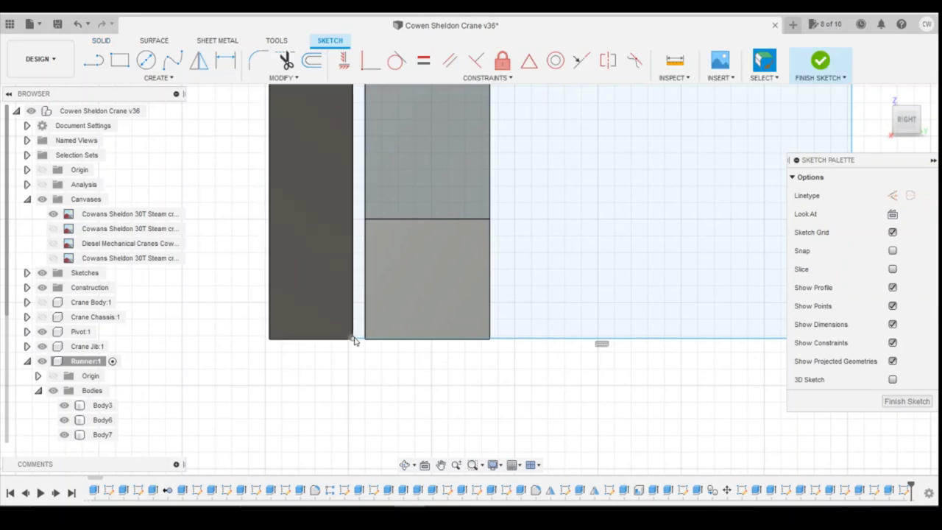
pyautogui.click(354, 338)
pyautogui.click(582, 337)
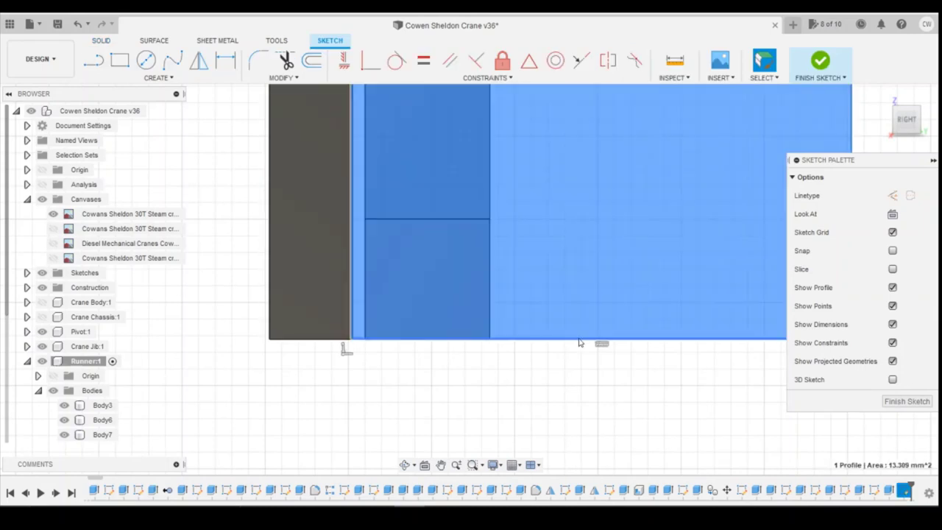
pyautogui.moveTo(579, 338); pyautogui.dragTo(582, 326)
# Make the rectangle's lower inner corner coincident with the bottom corner of the side plate.
pyautogui.click(371, 60)
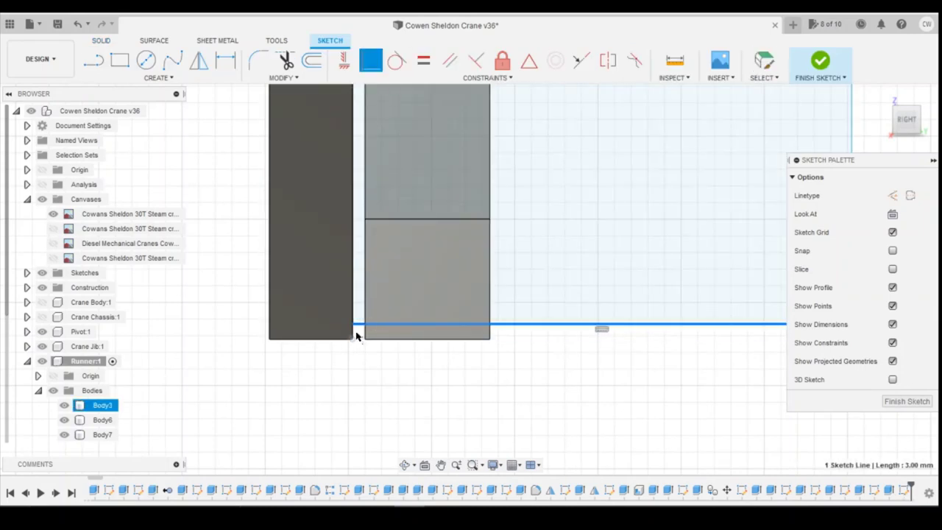
pyautogui.moveTo(910, 121); pyautogui.dragTo(879, 125)
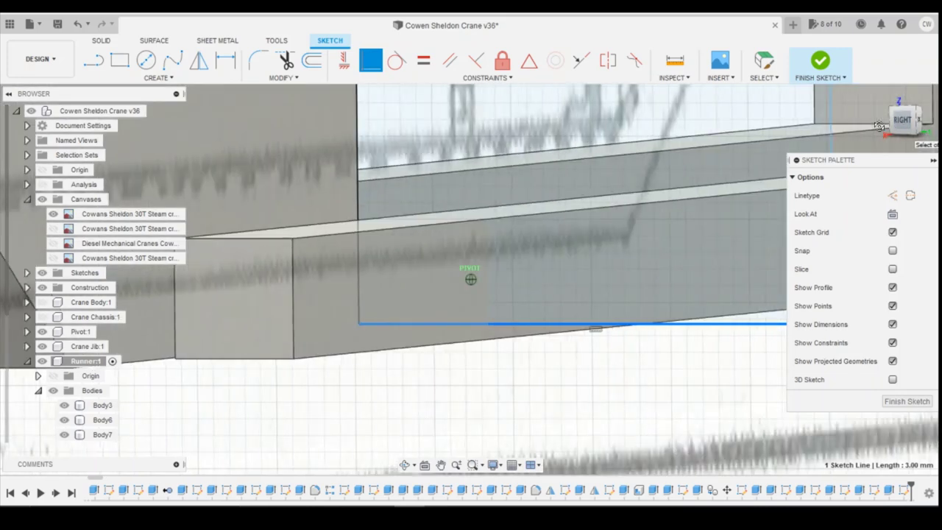
pyautogui.click(360, 326)
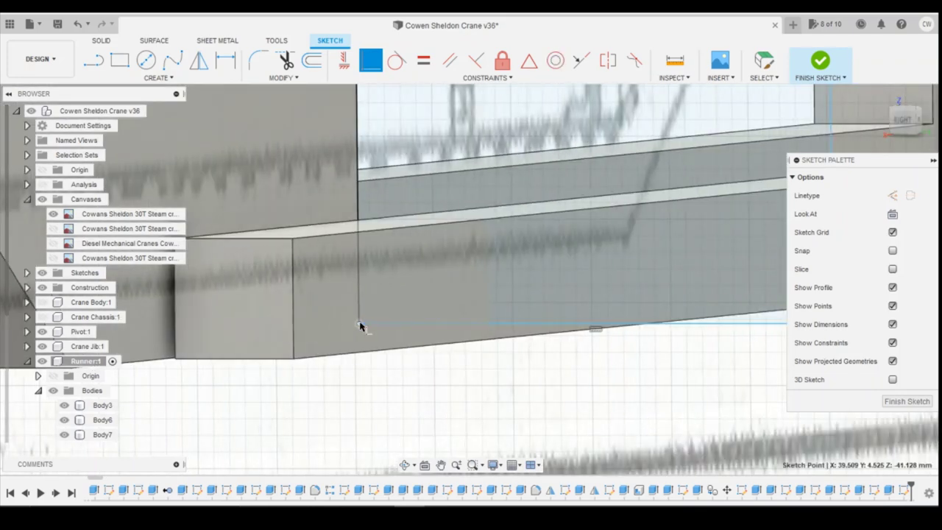
pyautogui.keyDown('shift'); pyautogui.moveTo(373, 354); pyautogui.dragTo(417, 213, button='middle'); pyautogui.keyUp('shift')
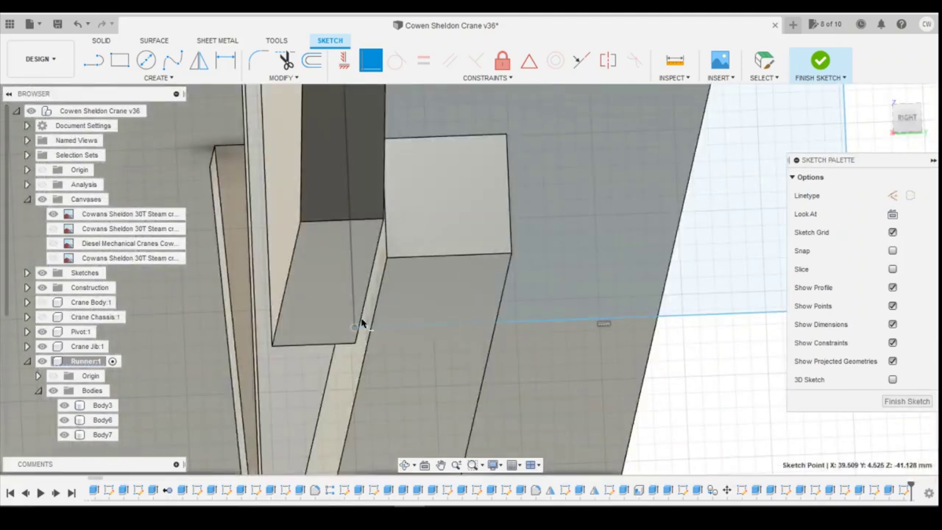
pyautogui.click(353, 346)
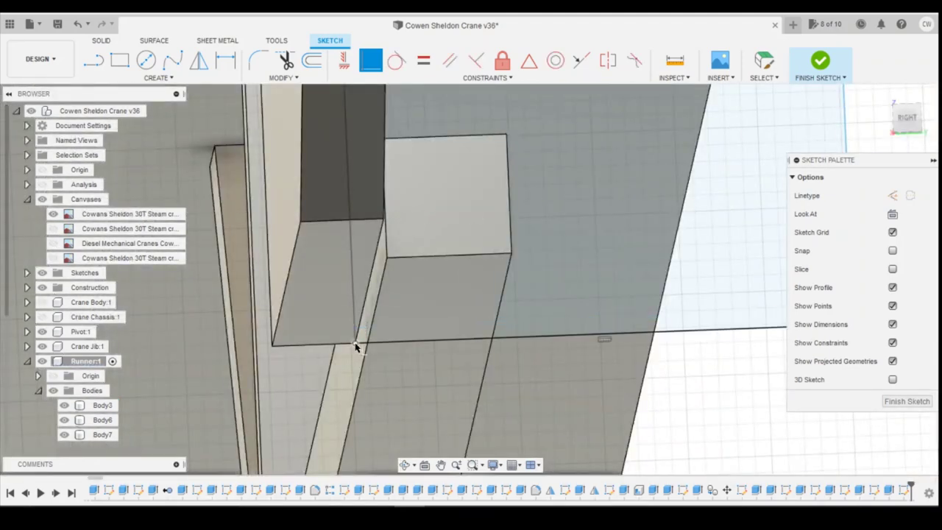
# Extrude the rectangle below the beam -0.5 mm along the wagon's length.
pyautogui.moveTo(353, 347)
pyautogui.keyDown('shift'); pyautogui.mouseDown(button='middle')
pyautogui.moveTo(542, 280)
pyautogui.moveTo(535, 230)
pyautogui.mouseUp(button='middle'); pyautogui.keyUp('shift')
pyautogui.rightClick(535, 230)
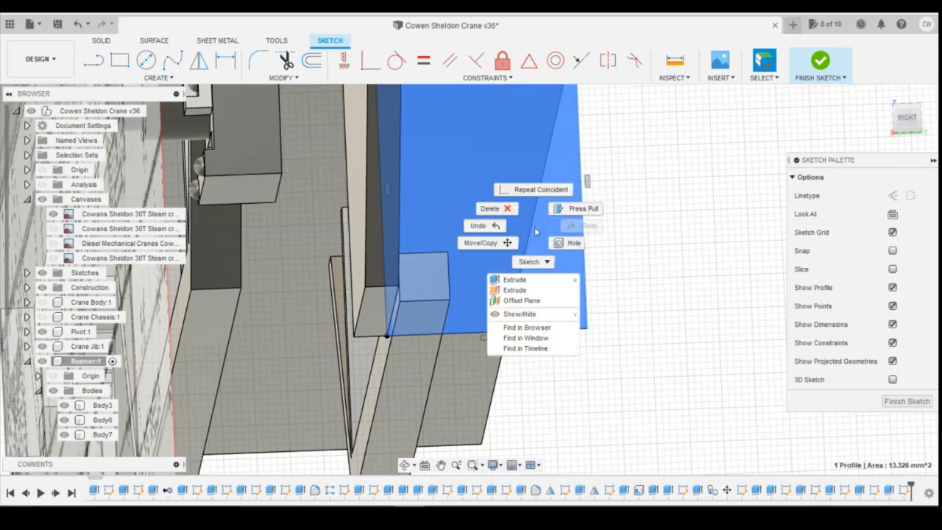
pyautogui.click(515, 275)
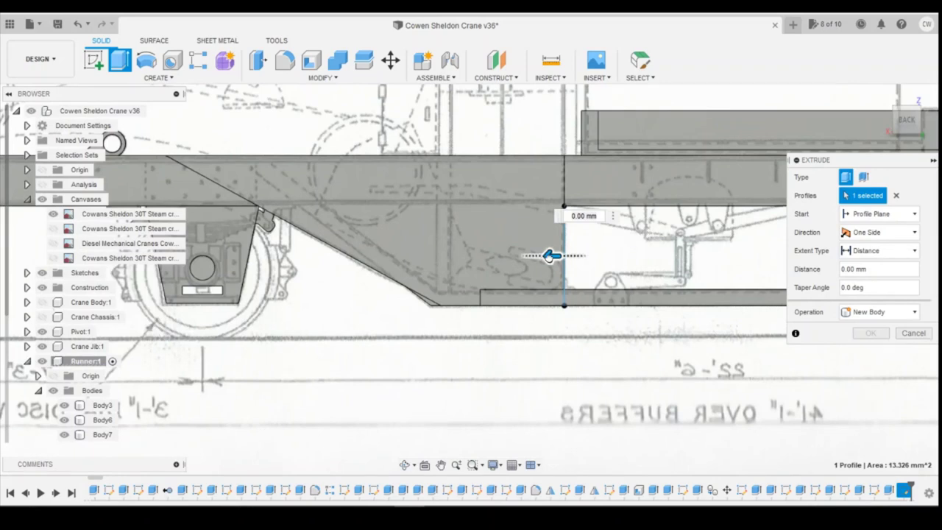
pyautogui.moveTo(550, 255); pyautogui.dragTo(600, 254)
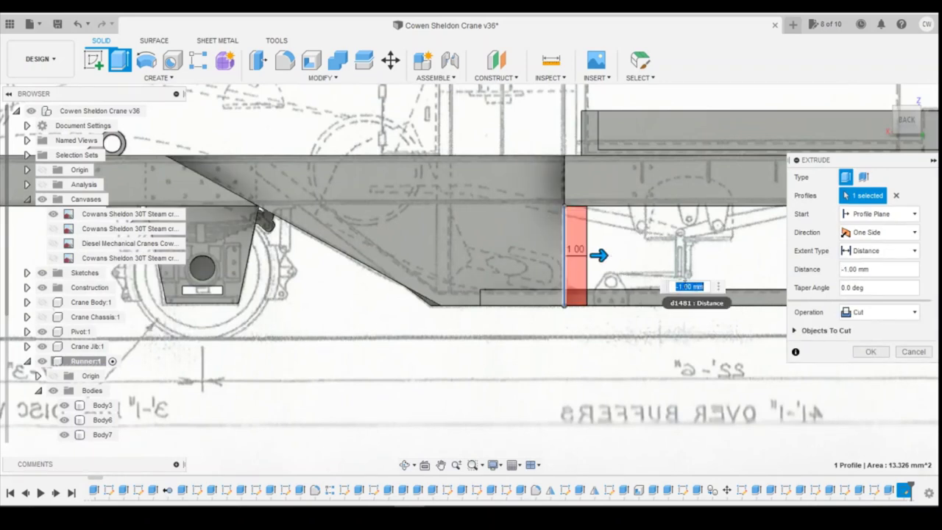
pyautogui.write('-0.5')
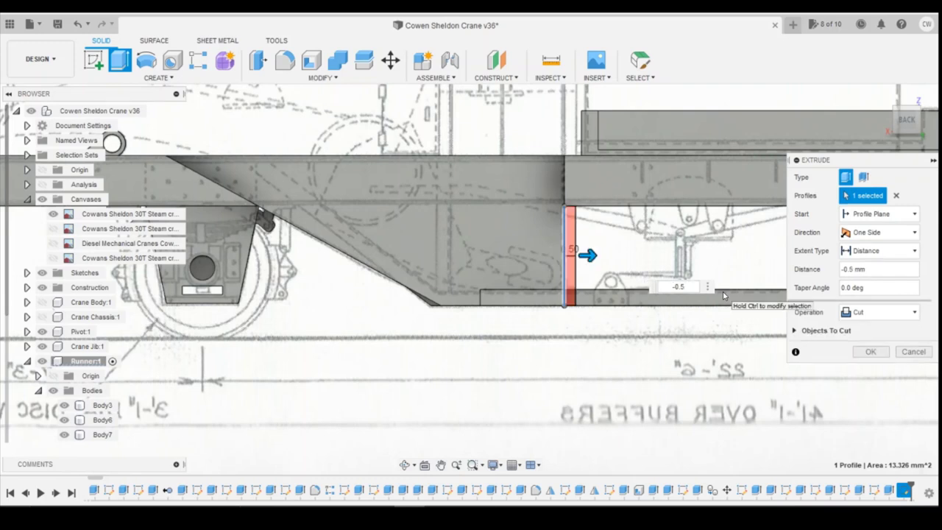
pyautogui.press('Return')
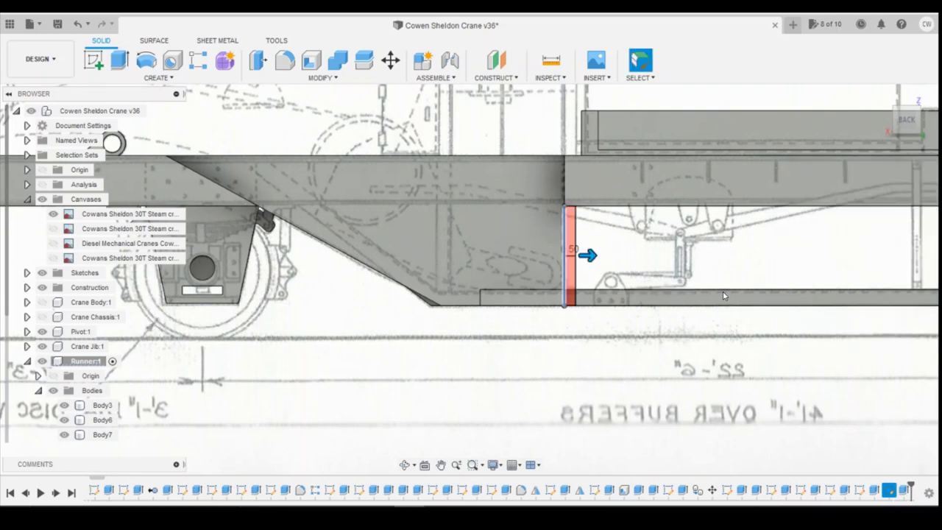
# Edit the last extrusion and change its operation to Join, making it a thin end plate on the frame.
pyautogui.rightClick(908, 494)
pyautogui.click(868, 365)
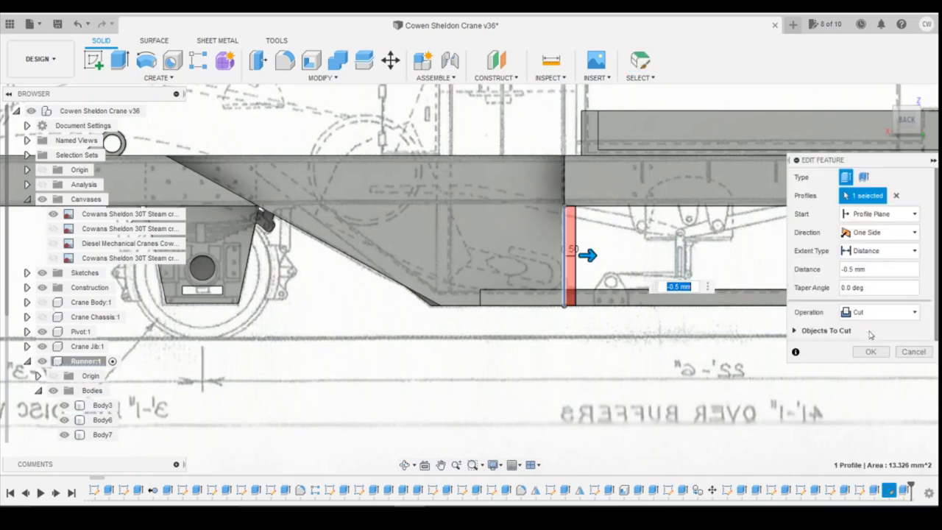
pyautogui.click(879, 312)
pyautogui.click(858, 311)
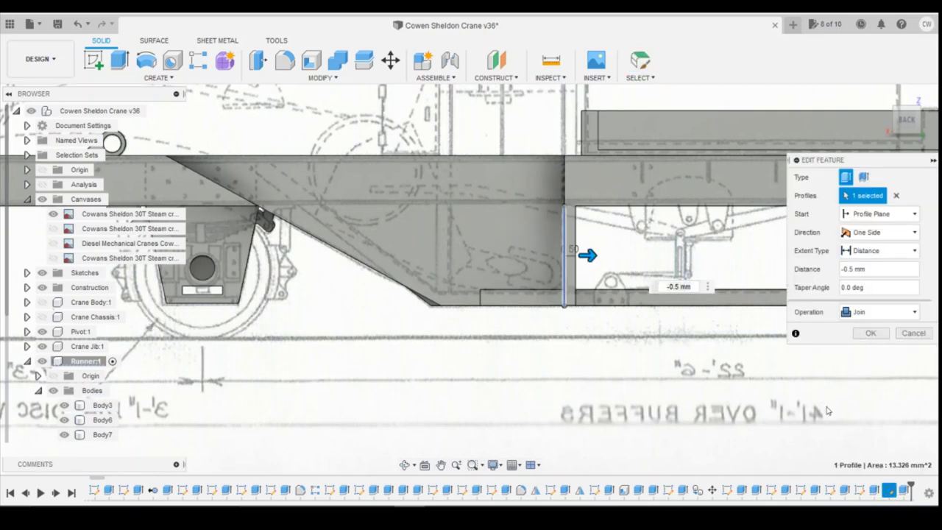
pyautogui.click(882, 335)
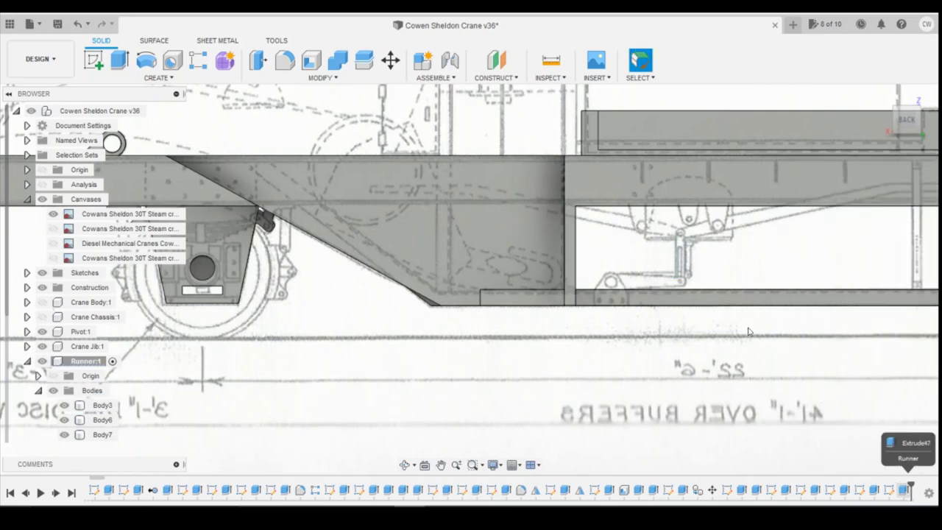
# Examine the new end plate and the short rail piece beside it from an oblique angle.
pyautogui.moveTo(905, 119); pyautogui.dragTo(895, 158)
pyautogui.keyDown('shift'); pyautogui.moveTo(470, 279); pyautogui.dragTo(470, 279, button='middle'); pyautogui.keyUp('shift')
pyautogui.click(526, 267)
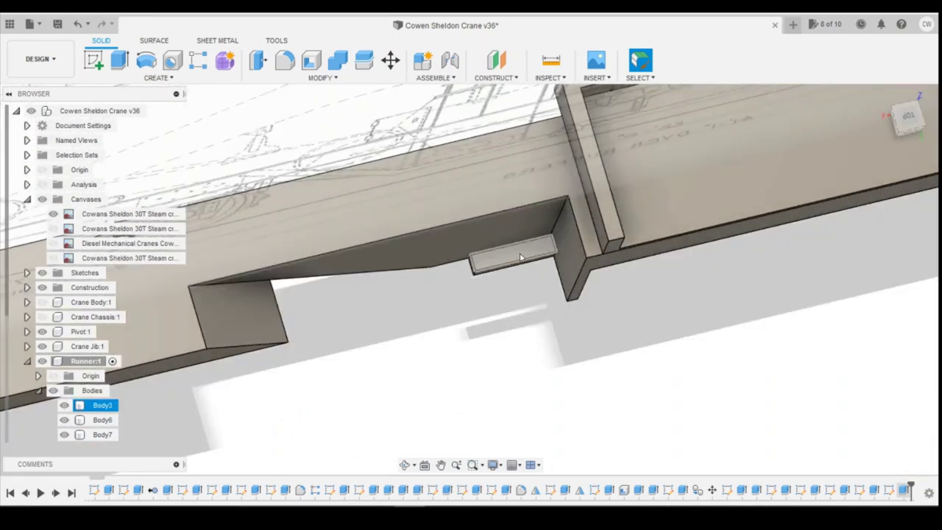
# Cut away the short rail piece beside the end plate by extruding its upper face 2 mm downwards.
pyautogui.click(523, 260)
pyautogui.rightClick(522, 259)
pyautogui.click(509, 329)
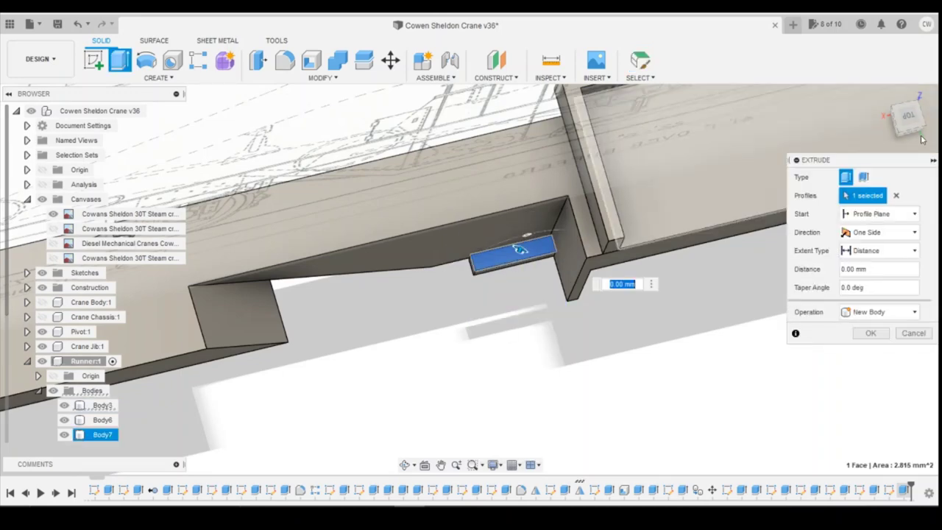
pyautogui.keyDown('shift'); pyautogui.moveTo(515, 309); pyautogui.dragTo(504, 264, button='middle'); pyautogui.keyUp('shift')
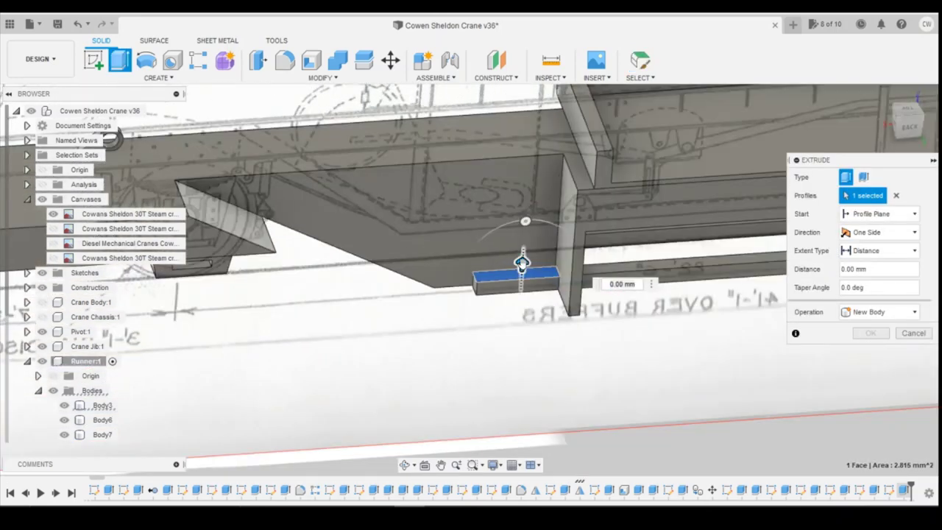
pyautogui.moveTo(522, 263); pyautogui.dragTo(518, 321)
pyautogui.click(871, 350)
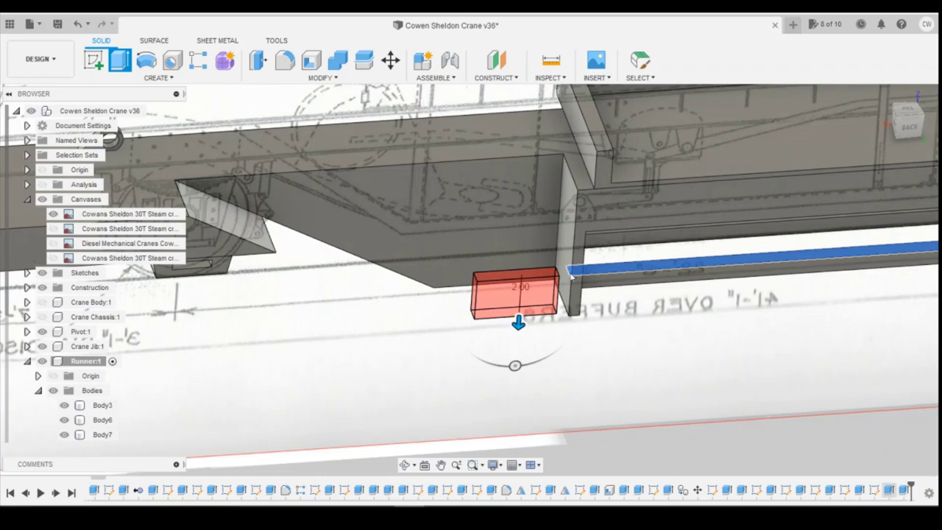
# Start a sketch on the recessed side plate face between the sloping edge and the end plate.
pyautogui.click(882, 127)
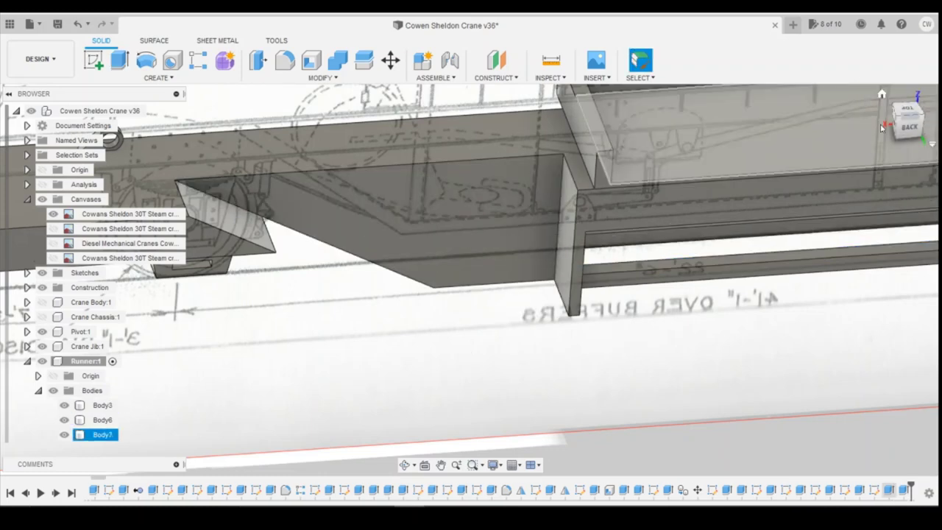
pyautogui.click(907, 127)
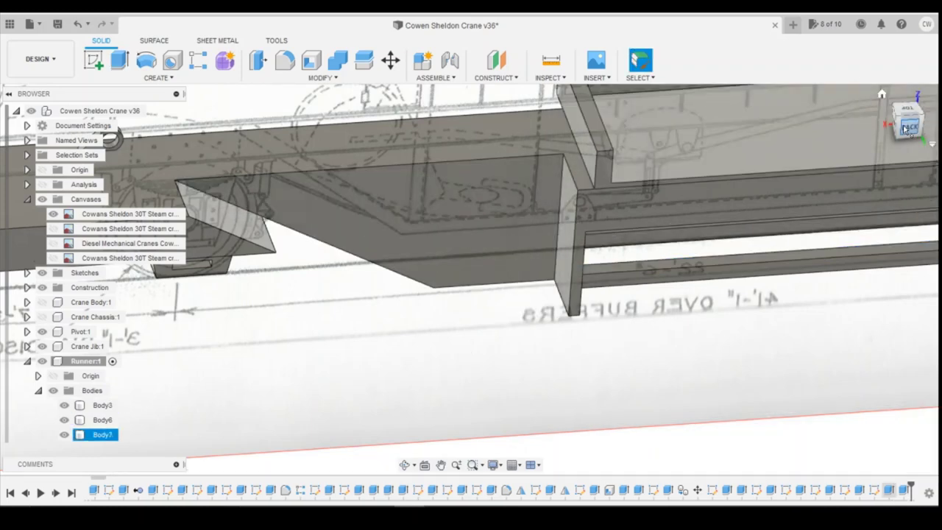
pyautogui.click(611, 196)
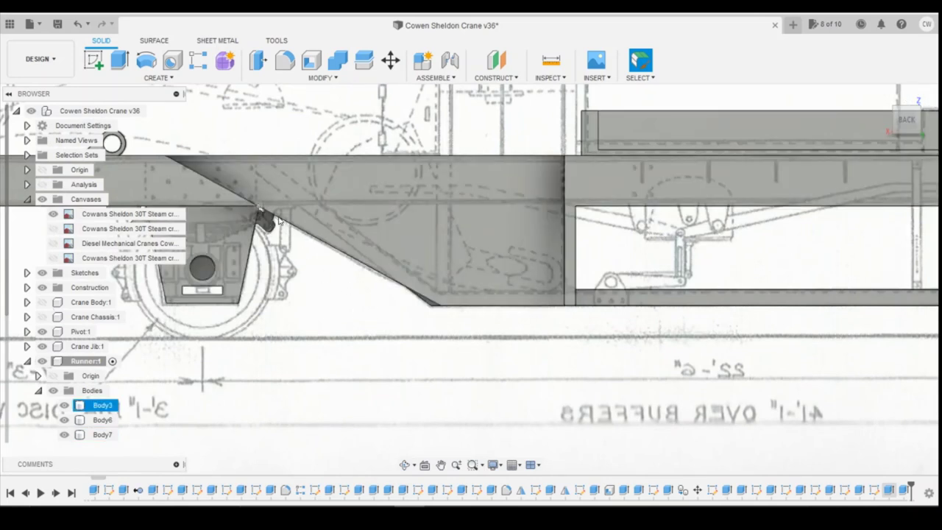
pyautogui.moveTo(912, 117); pyautogui.dragTo(914, 119)
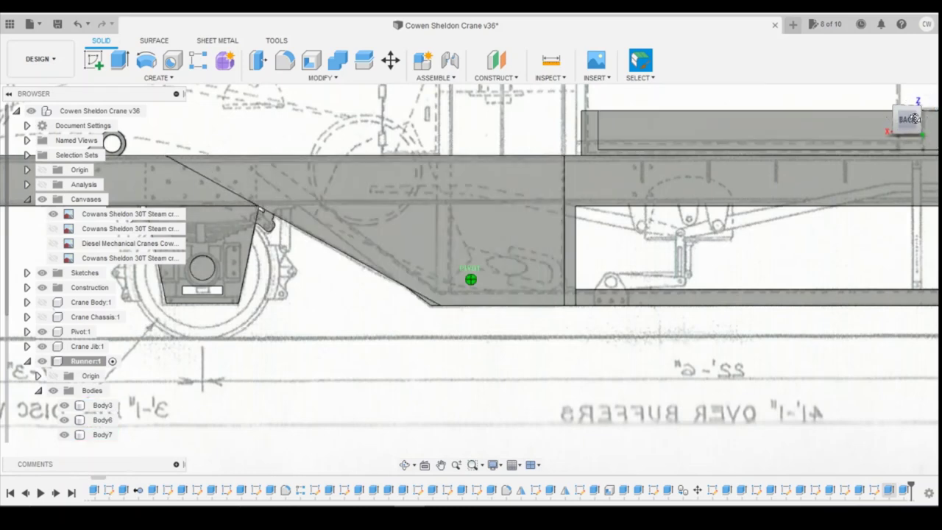
pyautogui.click(913, 119)
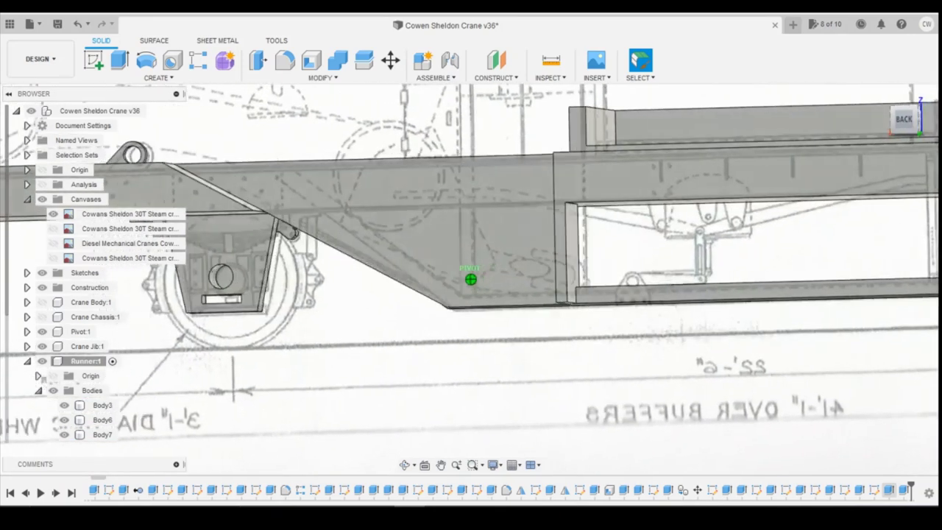
pyautogui.click(331, 216)
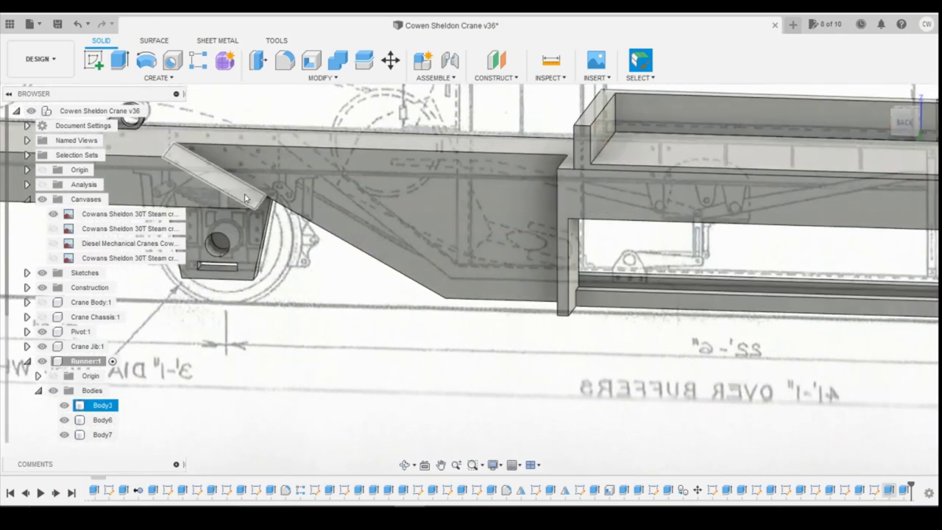
pyautogui.click(426, 272)
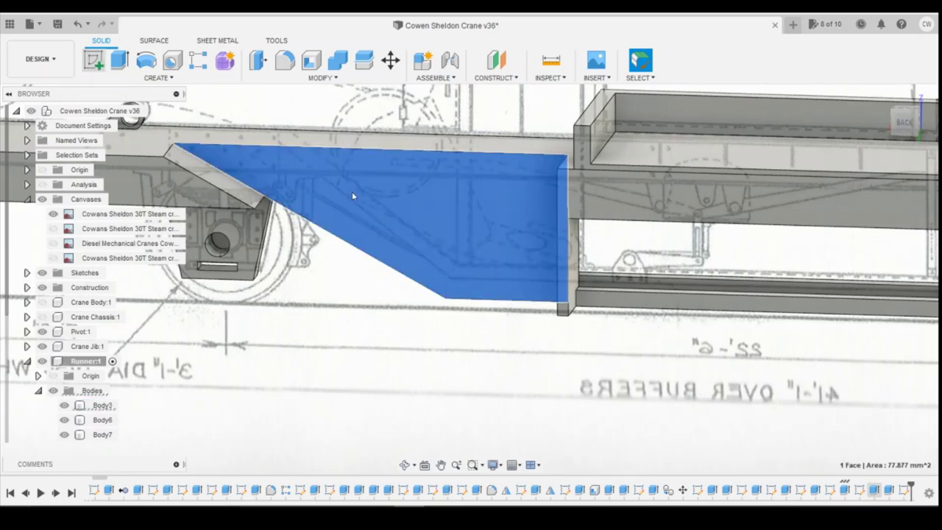
pyautogui.press('s')
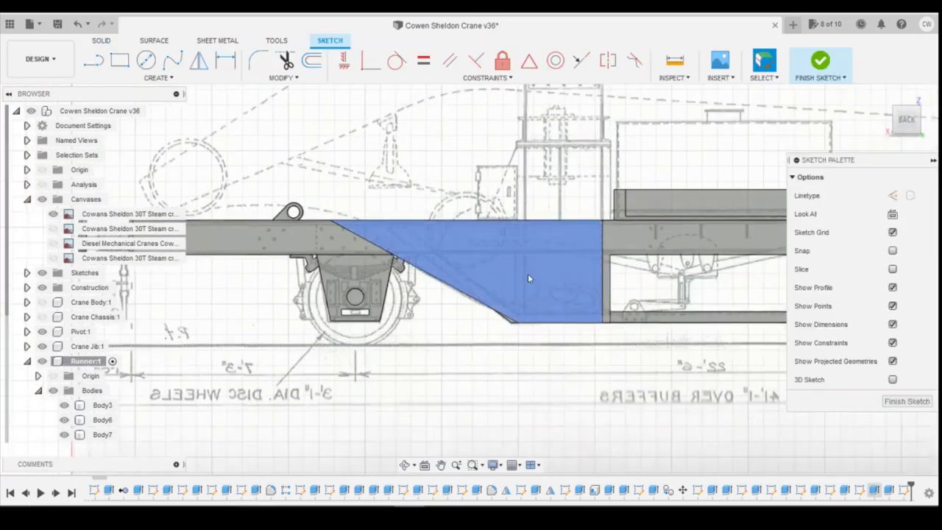
pyautogui.click(478, 256)
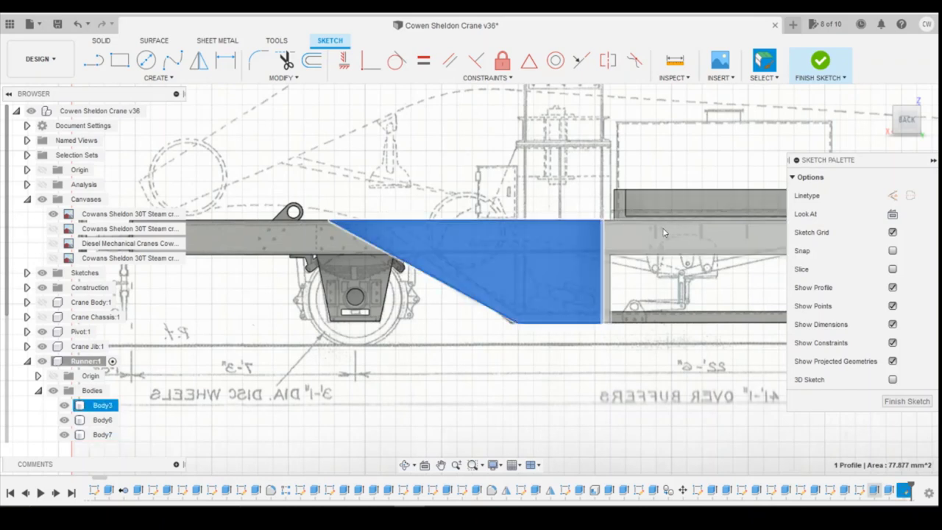
# Draw a line along the plate's sloping edge to its lower corner, and a 0.5 mm vertical line up from the corner at the end plate.
pyautogui.click(95, 62)
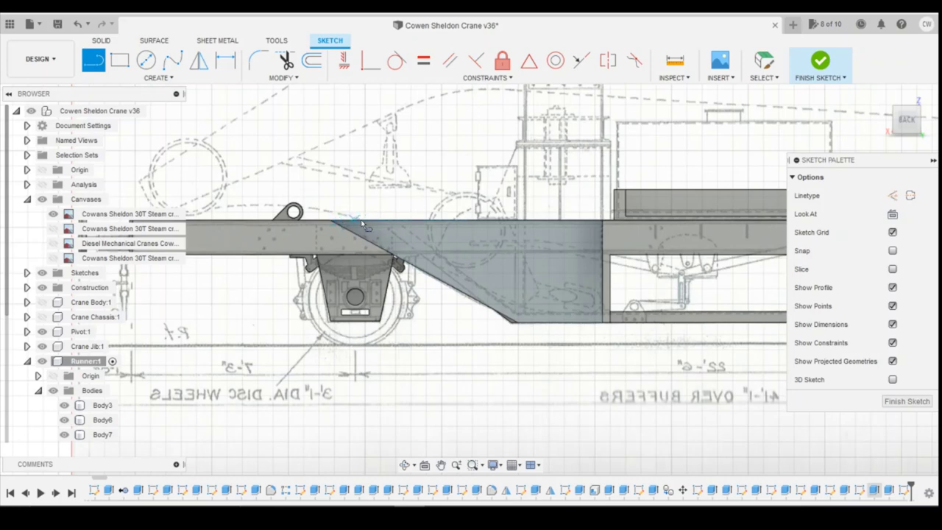
pyautogui.click(394, 257)
pyautogui.scroll(3, 524, 326)
pyautogui.doubleClick(517, 323)
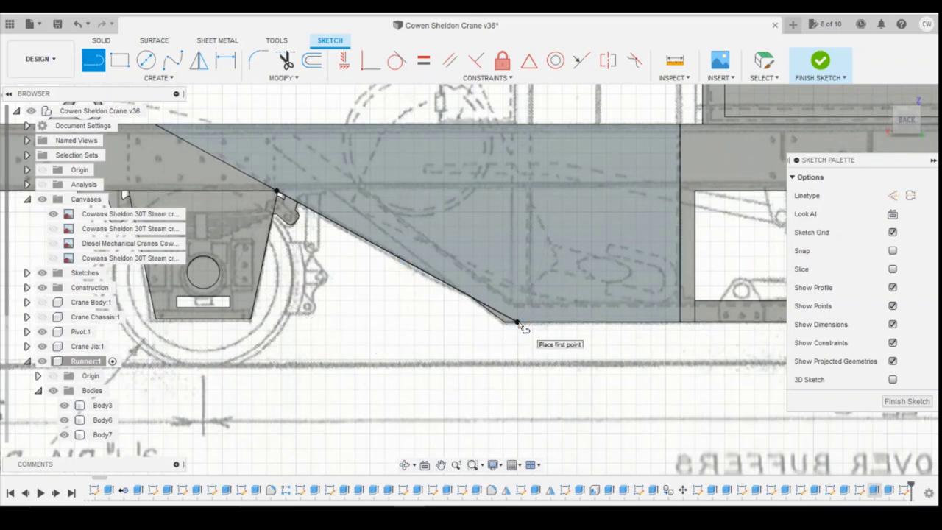
pyautogui.click(680, 322)
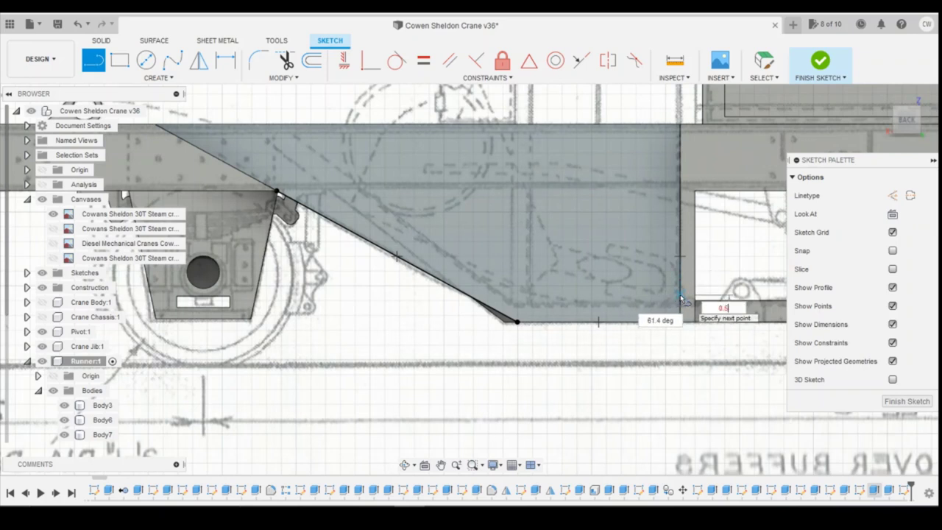
pyautogui.press('Return')
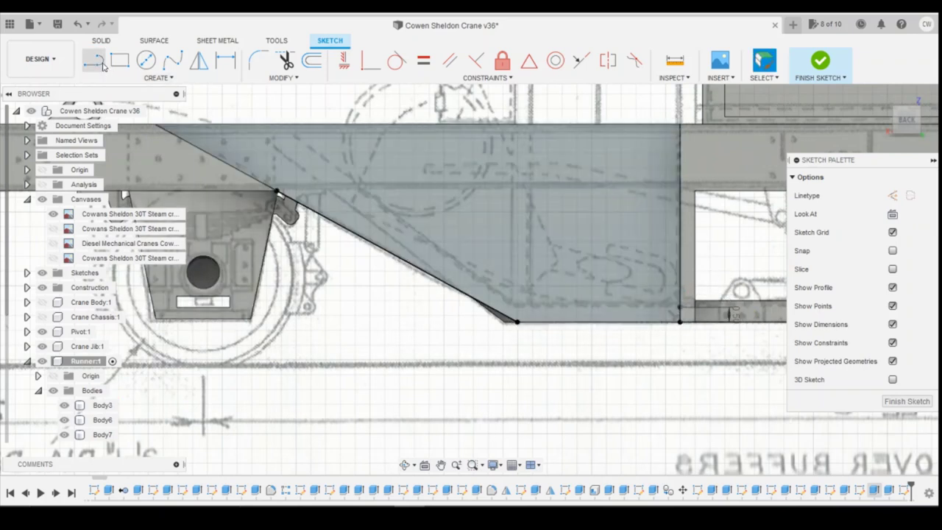
# Draw the strip's inner edge from the 0.5 mm line across and up to the beam's upper edge, making its slope parallel to the outer slope.
pyautogui.click(98, 62)
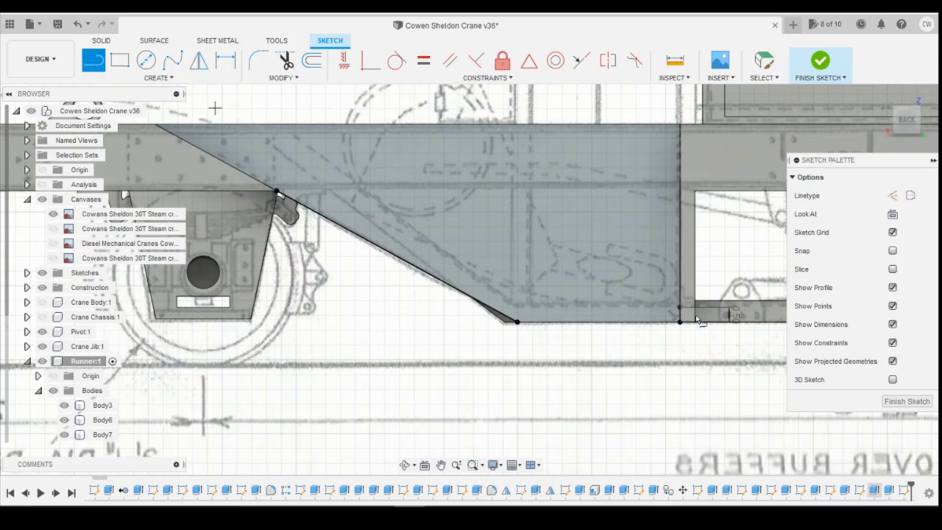
pyautogui.click(519, 312)
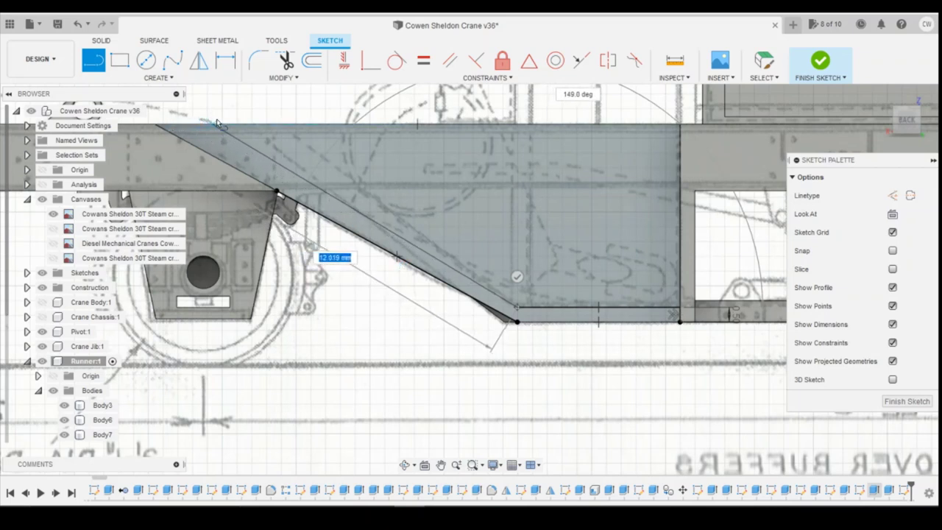
pyautogui.click(214, 123)
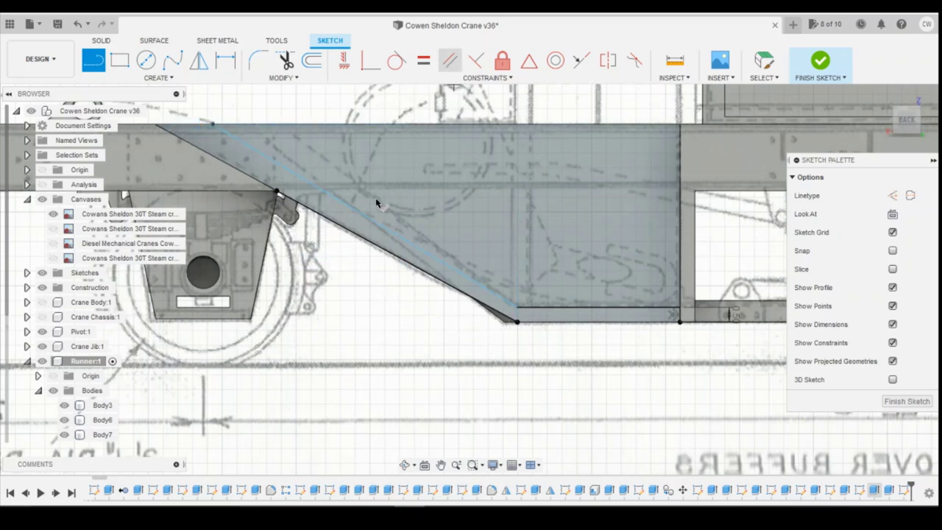
pyautogui.click(368, 219)
pyautogui.click(362, 237)
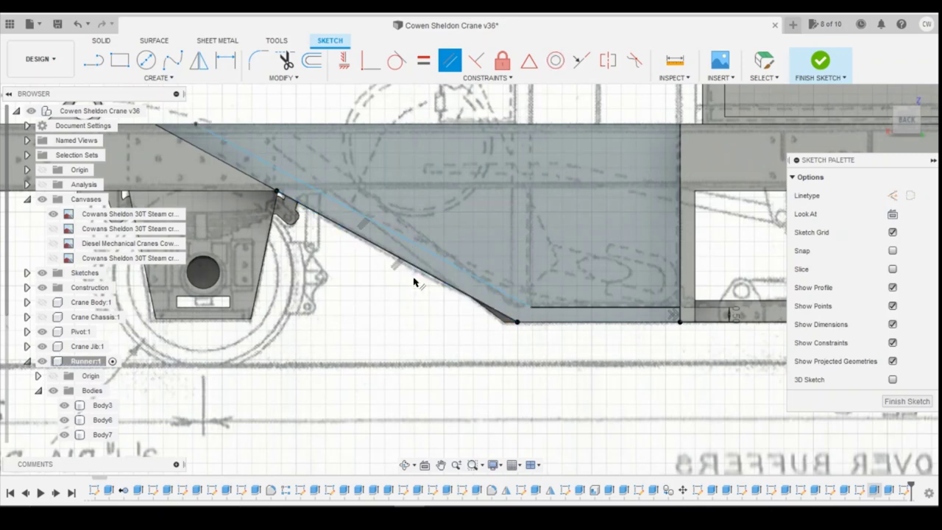
# Close the sloping strip's upper end with a line along the beam's upper edge to the outer slope.
pyautogui.scroll(-2, 462, 318)
pyautogui.scroll(3, 294, 191)
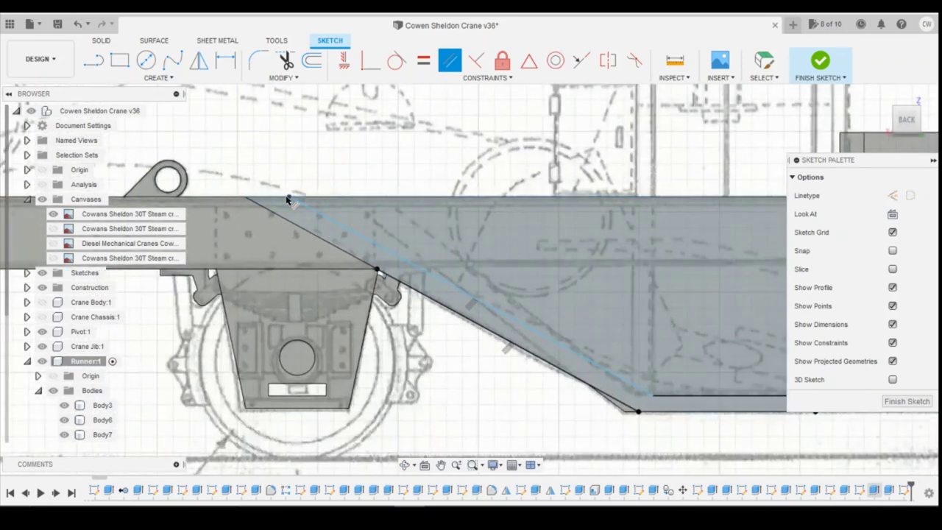
pyautogui.press('l')
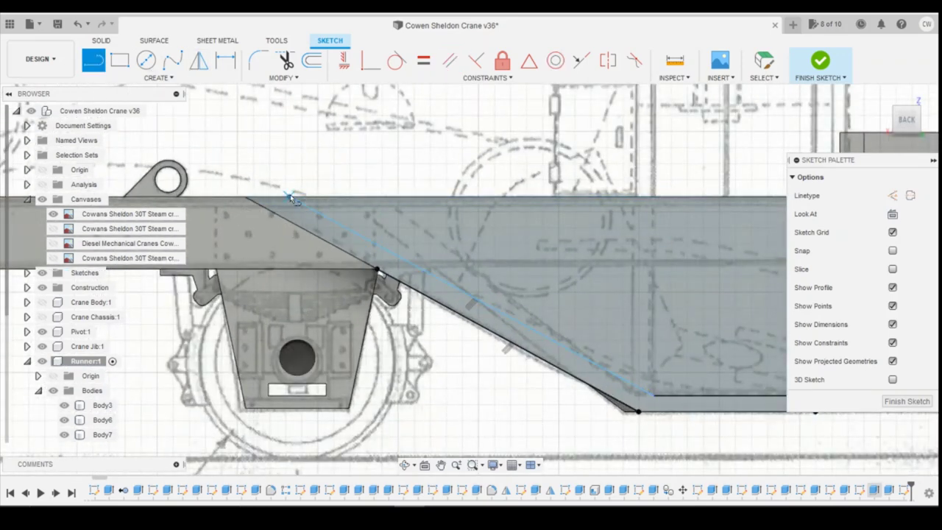
pyautogui.click(291, 199)
pyautogui.scroll(-3, 527, 332)
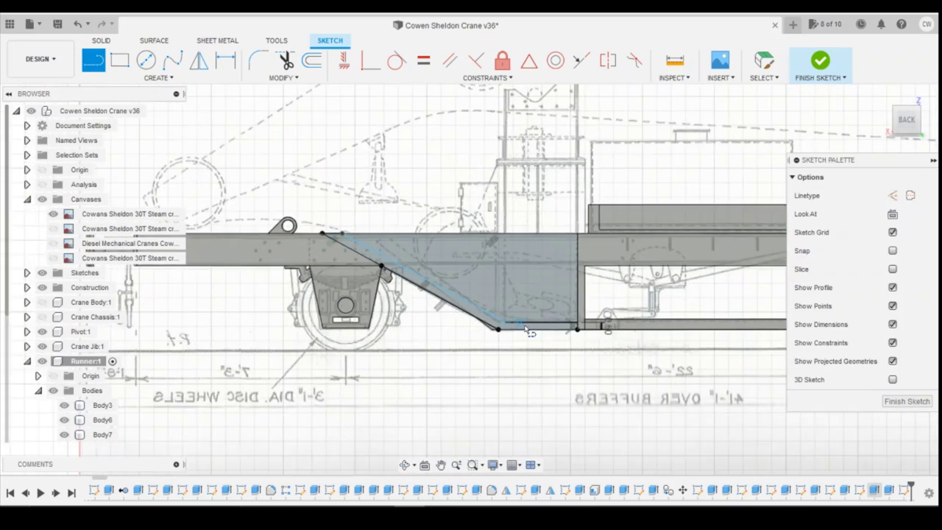
pyautogui.scroll(4, 526, 331)
pyautogui.press('Escape')
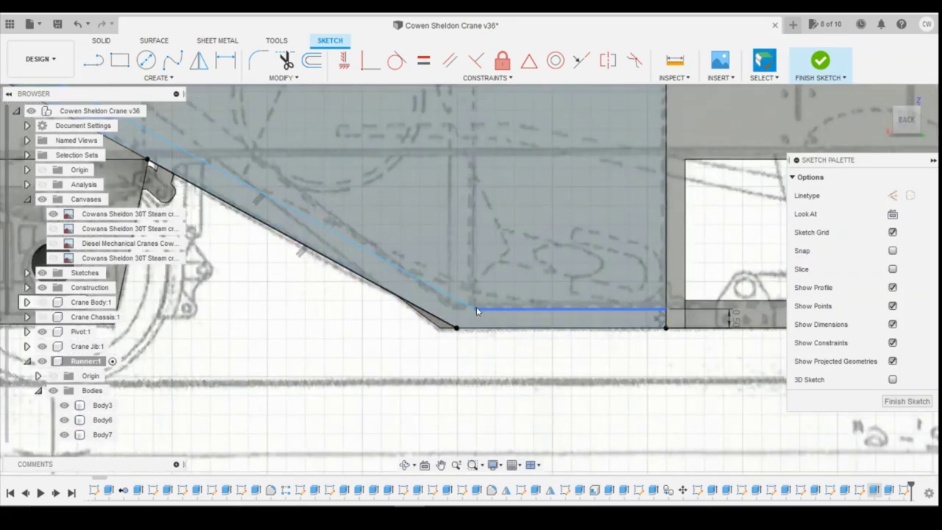
# Align the inner bend point vertically with the side plate's lower outer corner.
pyautogui.click(475, 309)
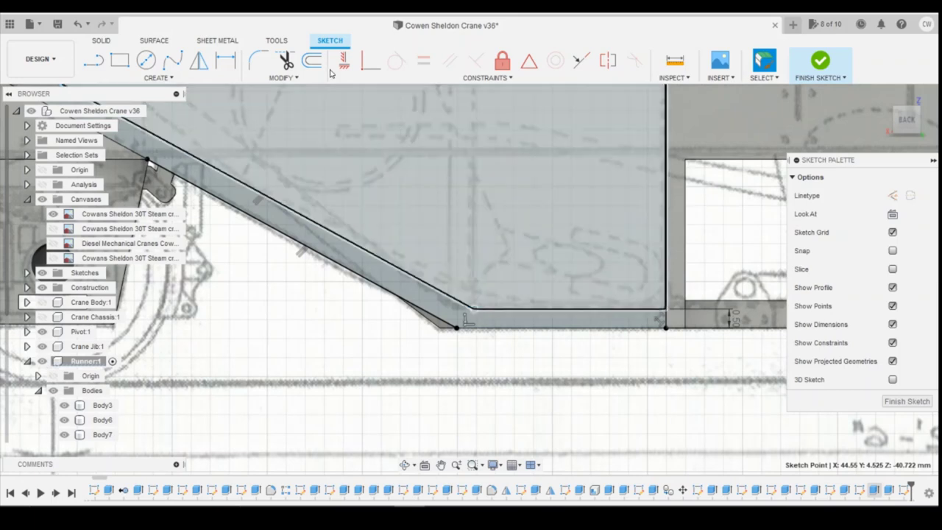
pyautogui.click(344, 62)
pyautogui.click(457, 332)
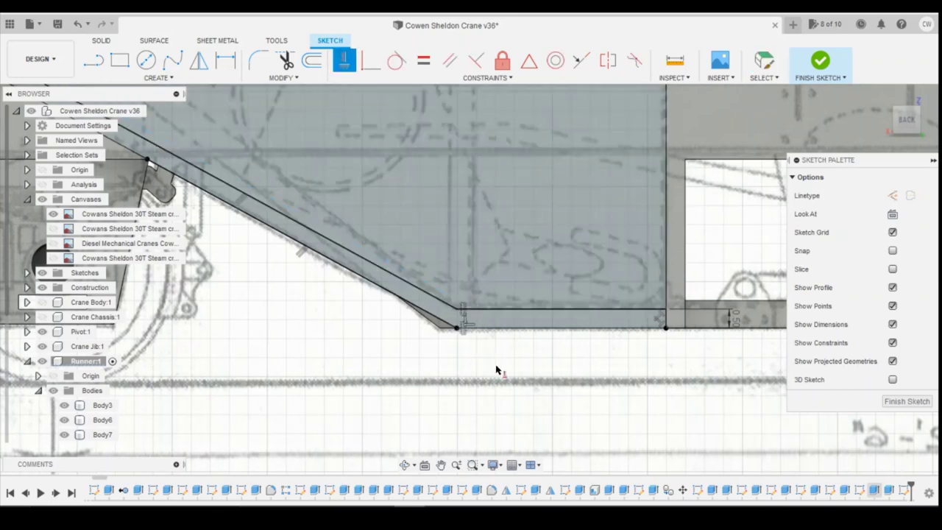
pyautogui.scroll(-3, 501, 376)
pyautogui.press('Escape')
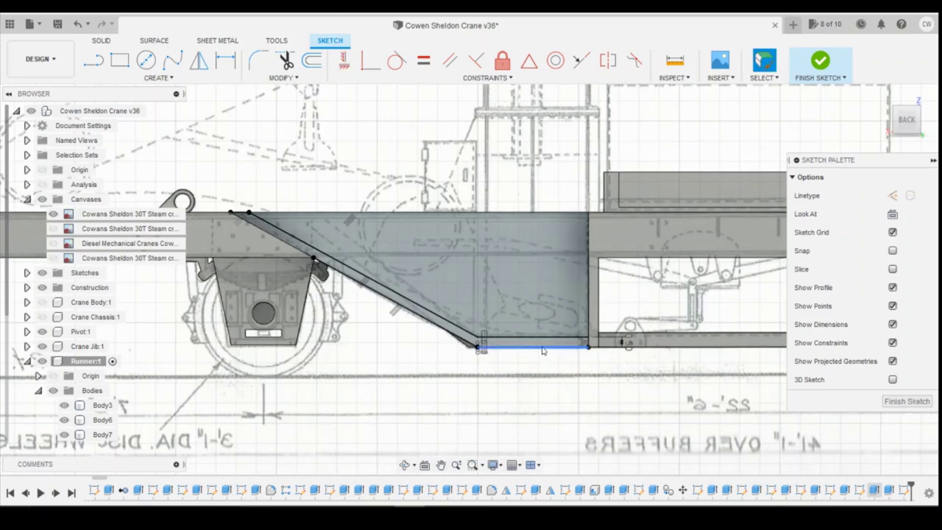
# Extrude the bent strip profile along the side plate's lower edge 3 mm with the Join operation.
pyautogui.doubleClick(545, 346)
pyautogui.scroll(2, 544, 346)
pyautogui.click(544, 346)
pyautogui.rightClick(545, 345)
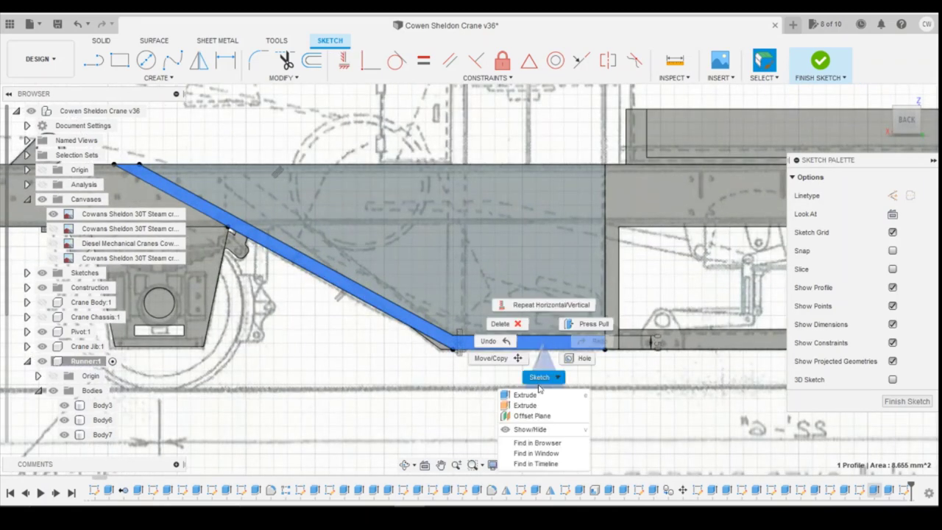
pyautogui.click(543, 396)
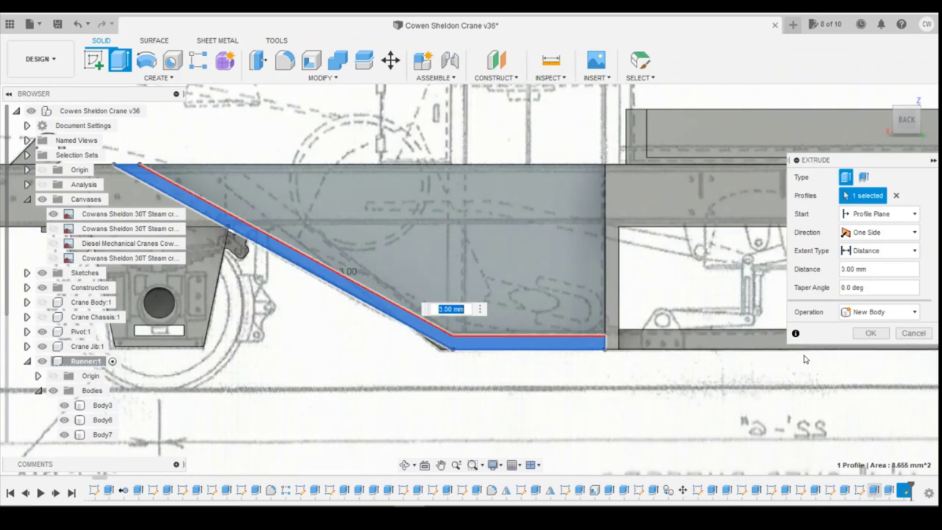
pyautogui.click(879, 312)
pyautogui.click(859, 341)
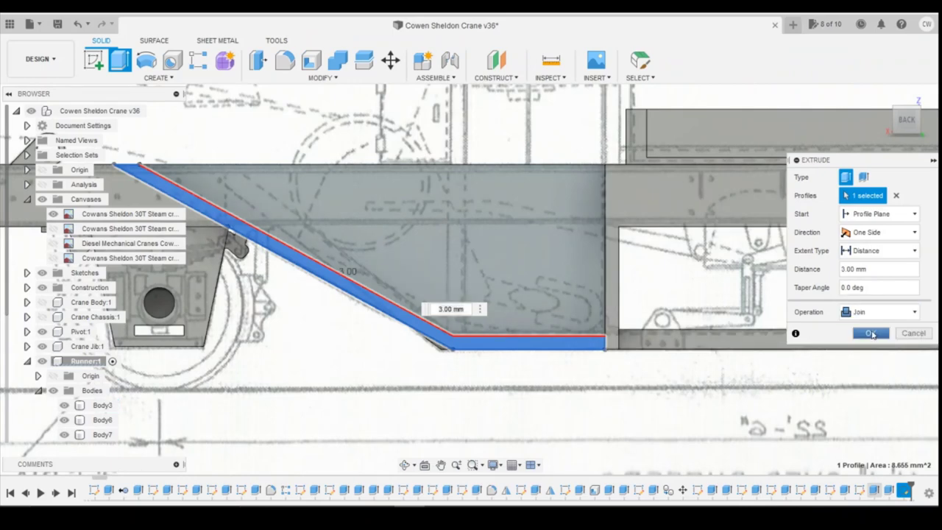
pyautogui.click(871, 335)
# Examine the new flange from an oblique angle and check which wagon parts belong to Body6 and Body7 by toggling their visibility.
pyautogui.click(906, 124)
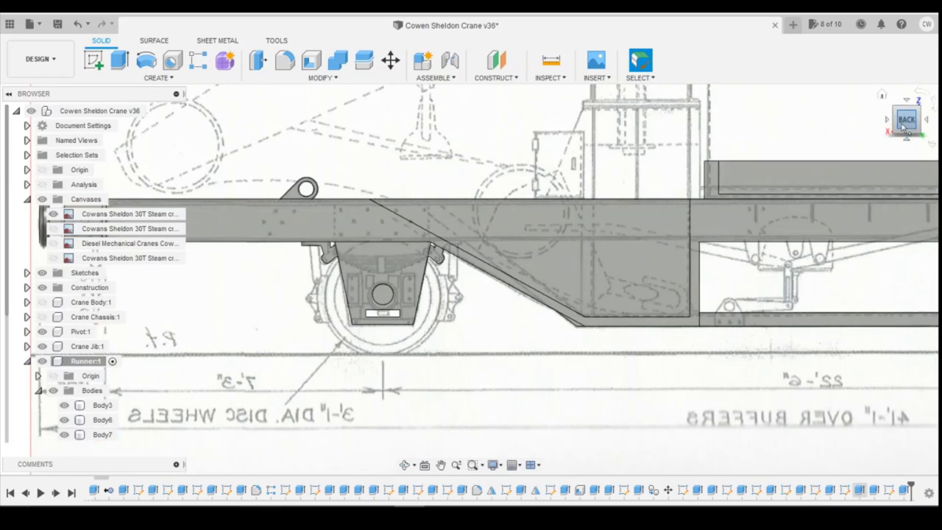
pyautogui.moveTo(904, 127)
pyautogui.mouseDown()
pyautogui.moveTo(915, 154)
pyautogui.moveTo(919, 146)
pyautogui.mouseUp()
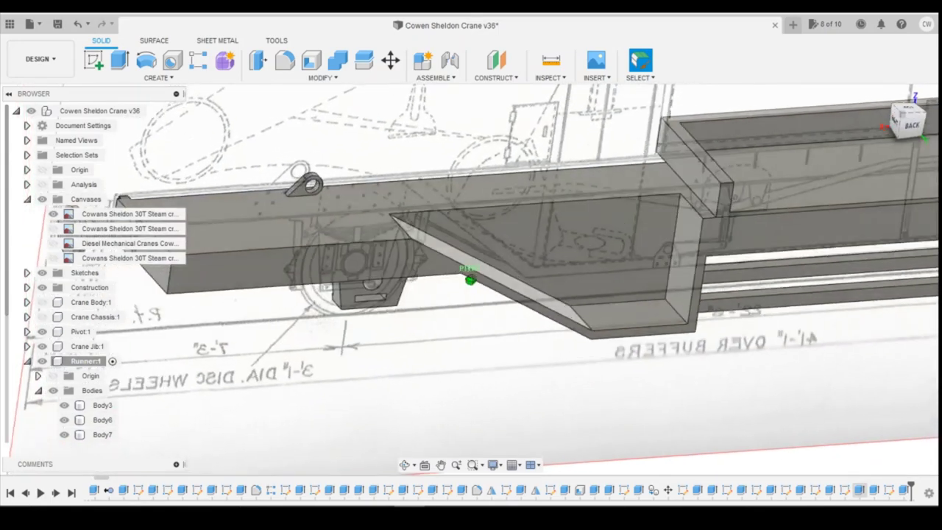
pyautogui.scroll(-2, 237, 357)
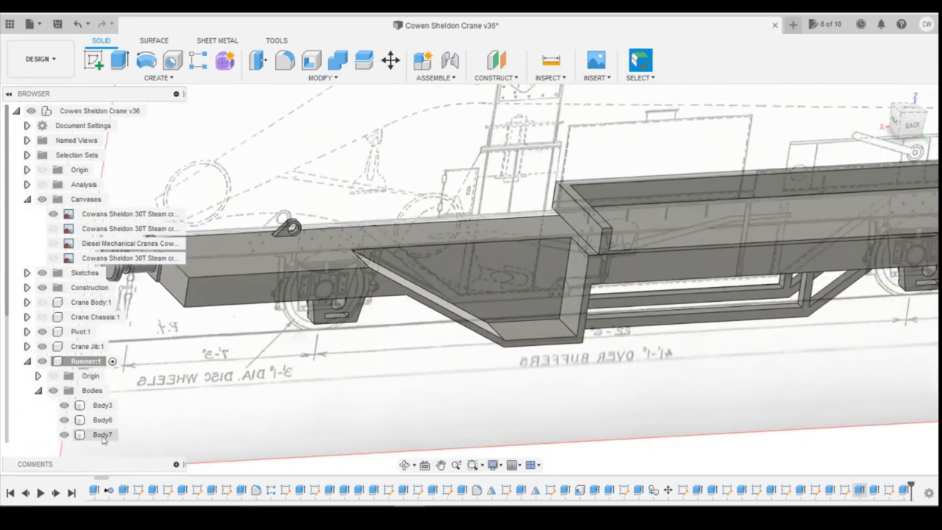
pyautogui.click(65, 435)
pyautogui.scroll(-2, 81, 423)
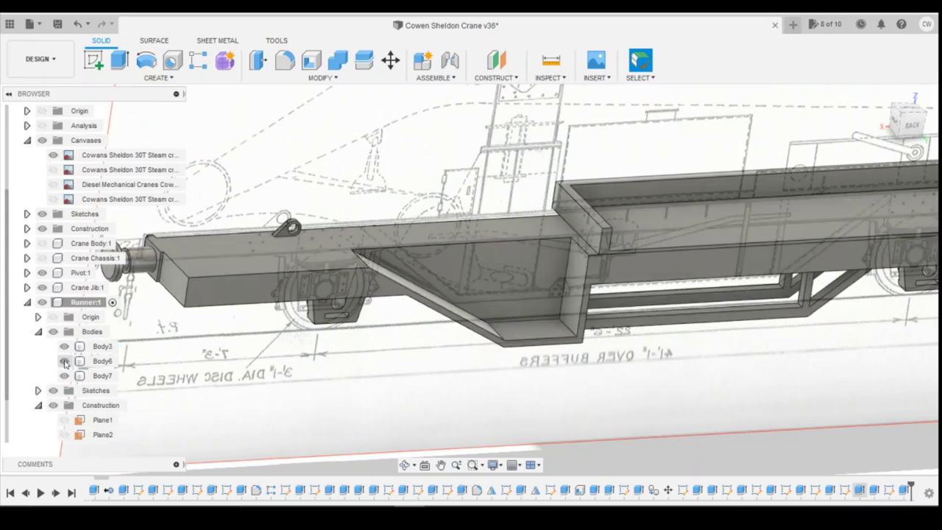
pyautogui.click(66, 363)
pyautogui.click(70, 377)
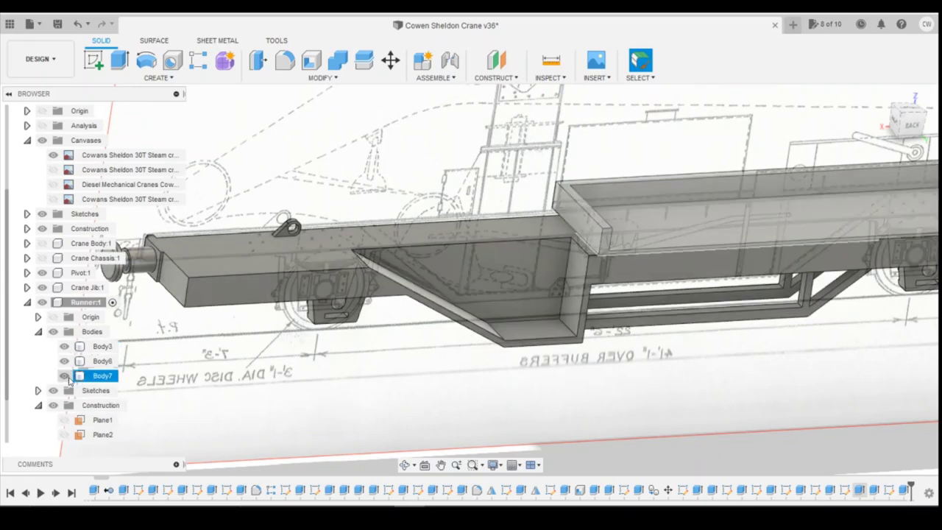
# Toggle the visibility of Body3, Body6 and Body7 to identify their parts, then inspect the wagon's coupling end near the axle box.
pyautogui.click(70, 362)
pyautogui.click(70, 349)
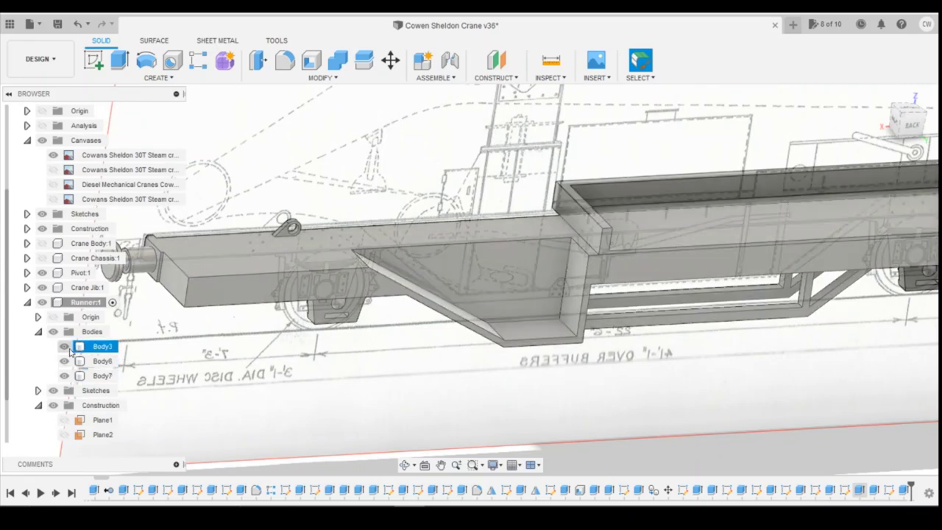
pyautogui.click(70, 362)
pyautogui.click(70, 376)
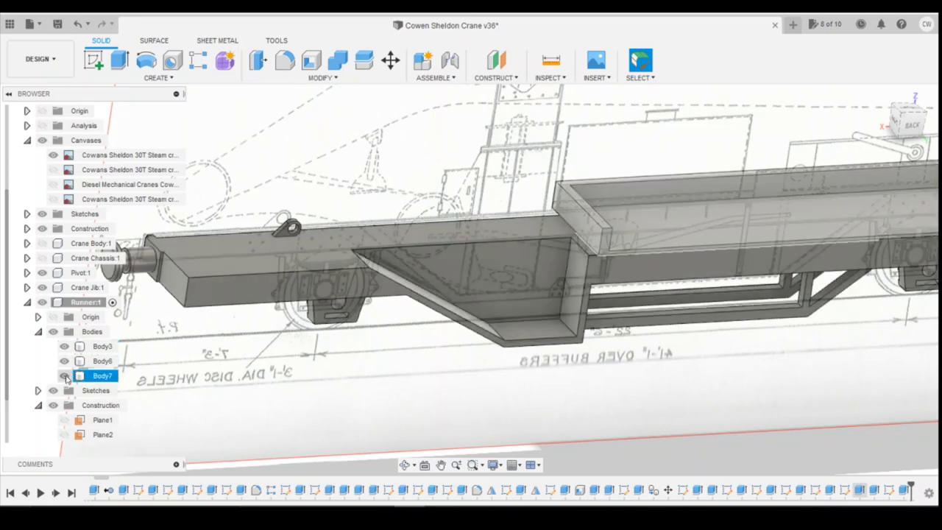
pyautogui.moveTo(909, 125); pyautogui.dragTo(602, 259)
pyautogui.click(487, 287)
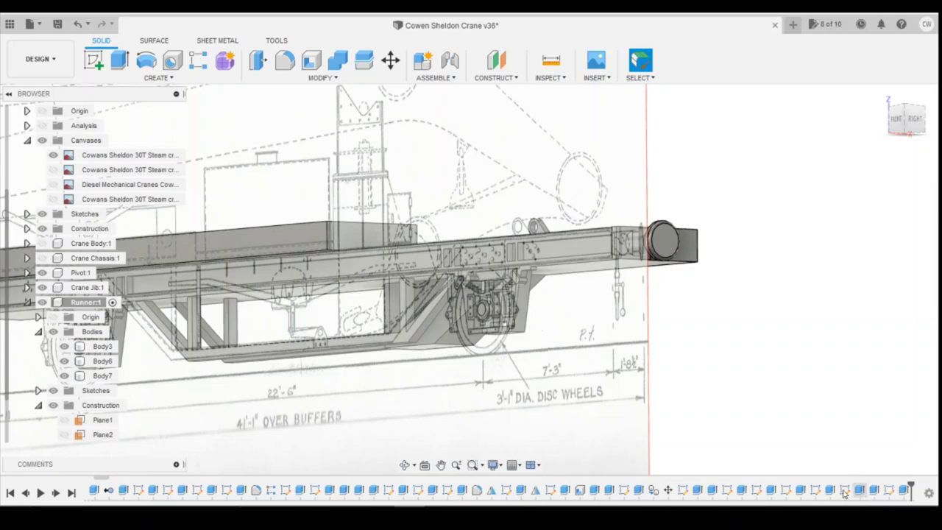
# Review the design history features that copied and moved the axle box, checking the settings of Move1.
pyautogui.rightClick(657, 490)
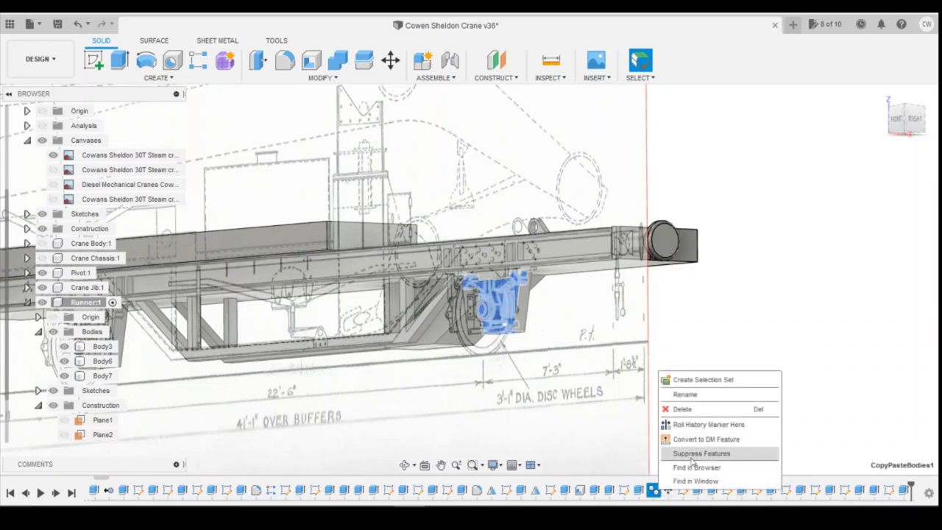
pyautogui.click(669, 491)
pyautogui.rightClick(669, 491)
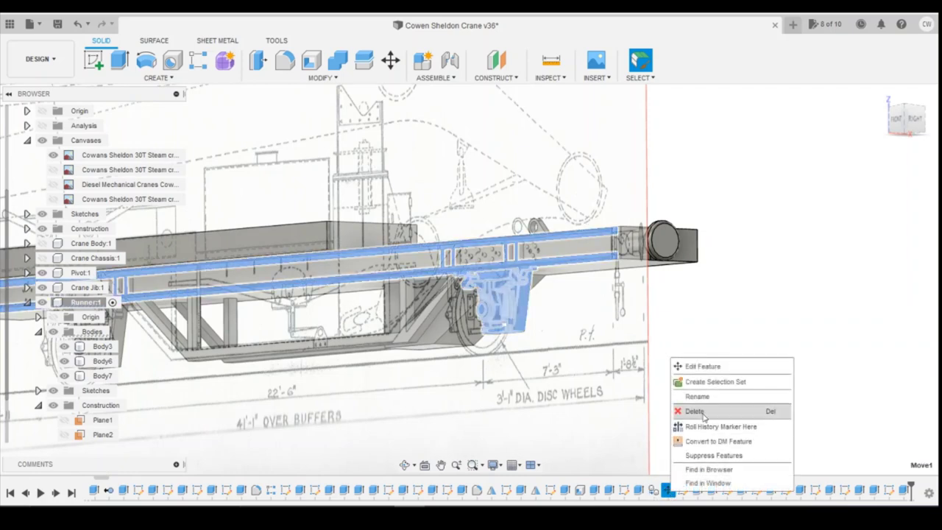
pyautogui.click(708, 368)
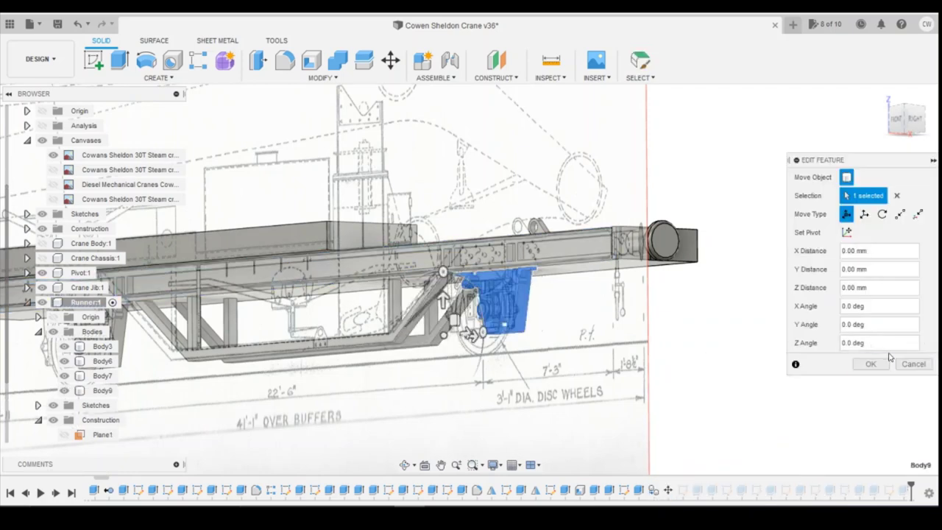
pyautogui.click(872, 364)
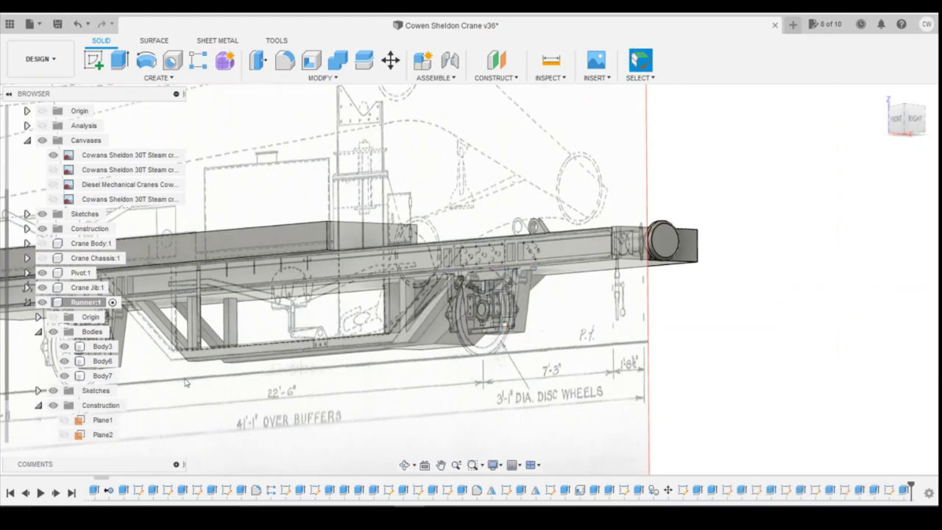
pyautogui.rightClick(668, 491)
pyautogui.click(653, 491)
pyautogui.rightClick(654, 491)
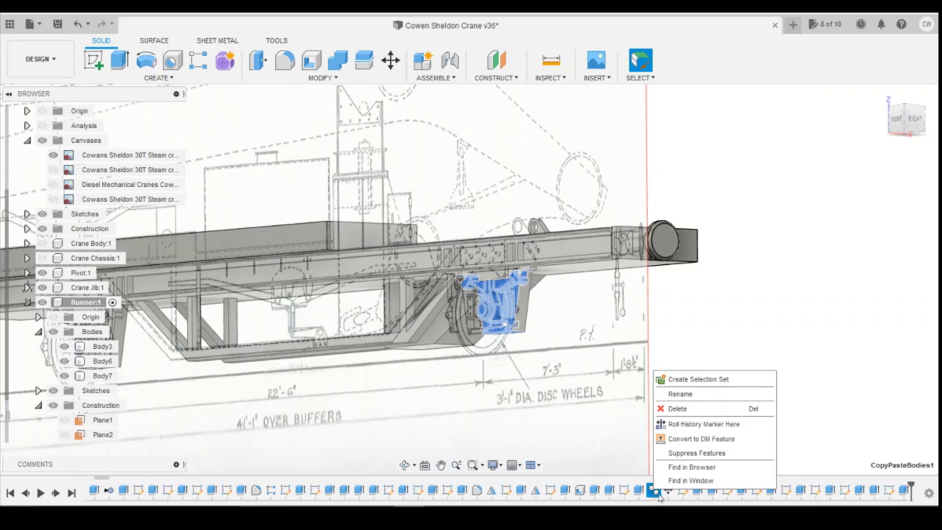
pyautogui.rightClick(667, 491)
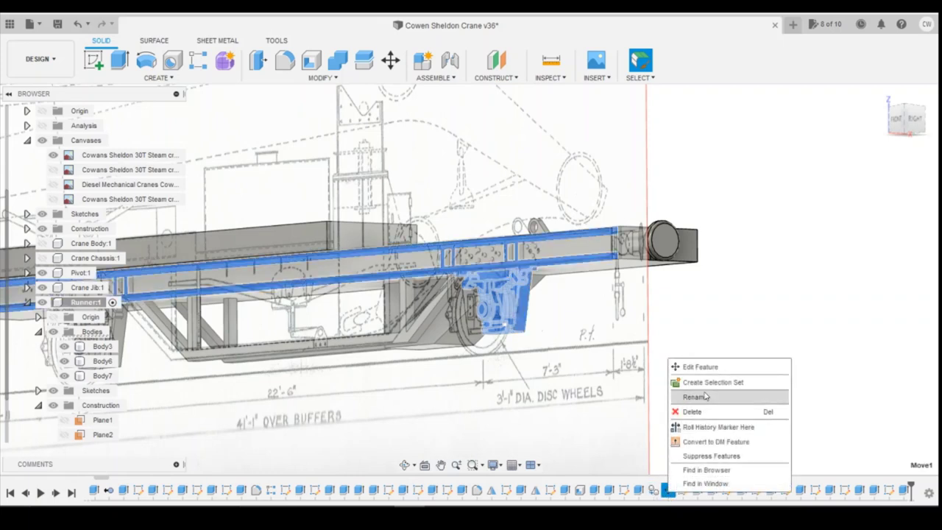
pyautogui.click(714, 370)
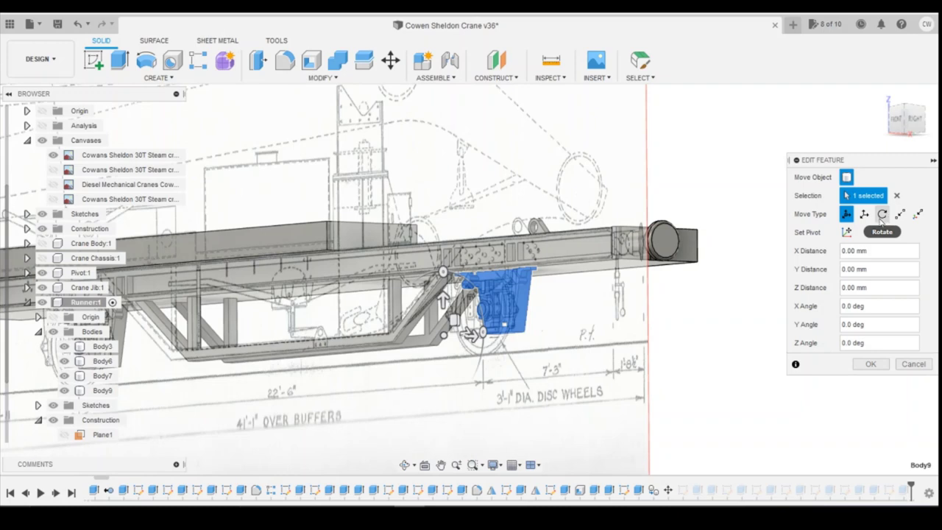
pyautogui.click(912, 365)
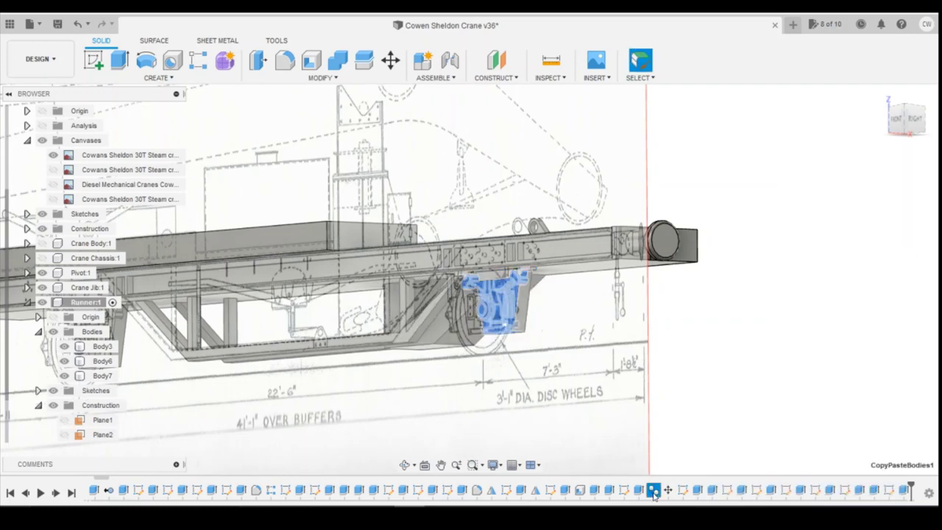
pyautogui.rightClick(653, 489)
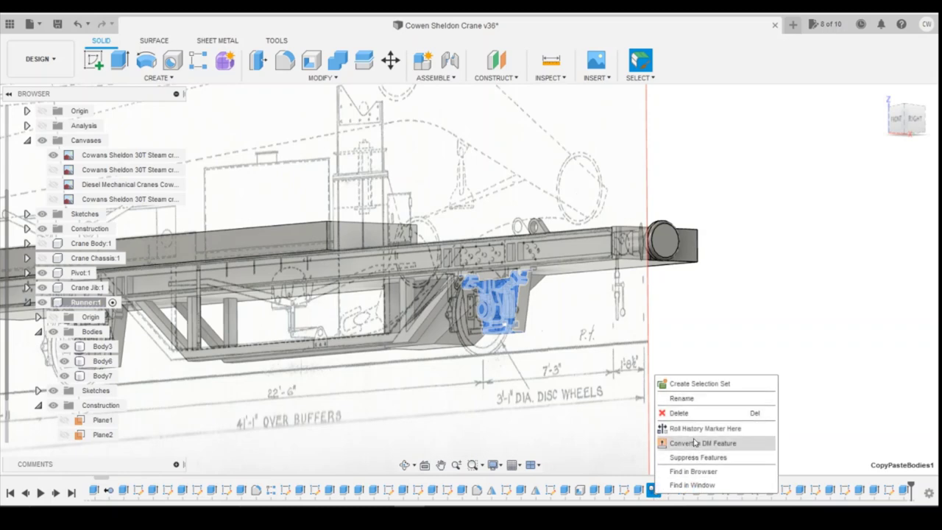
pyautogui.click(836, 213)
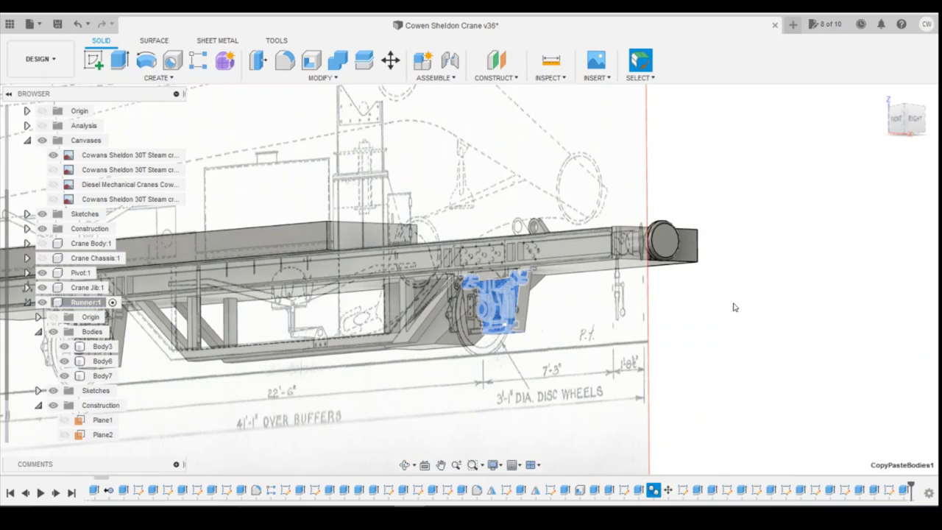
# Examine the wagon from oblique and front views, comparing the beam's rivet panels and truss ends around both axle boxes.
pyautogui.scroll(-3, 734, 308)
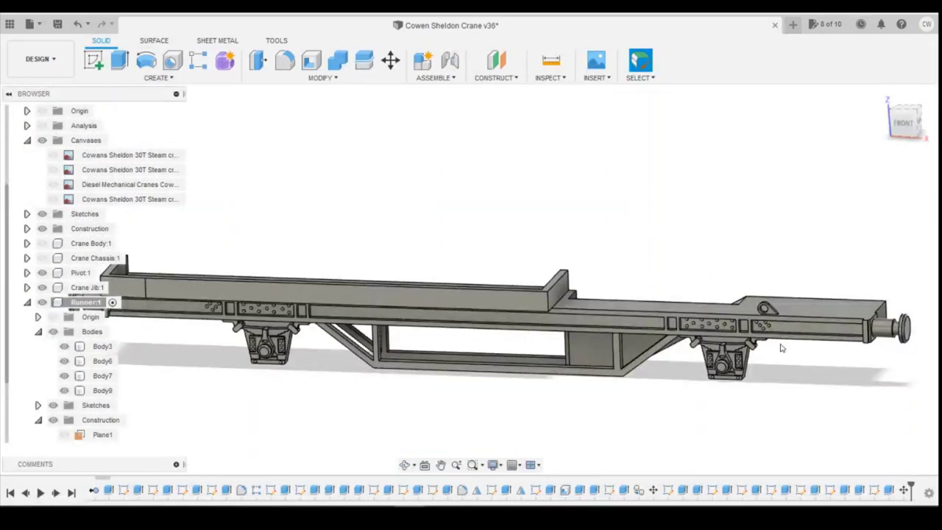
pyautogui.moveTo(905, 133); pyautogui.dragTo(887, 128)
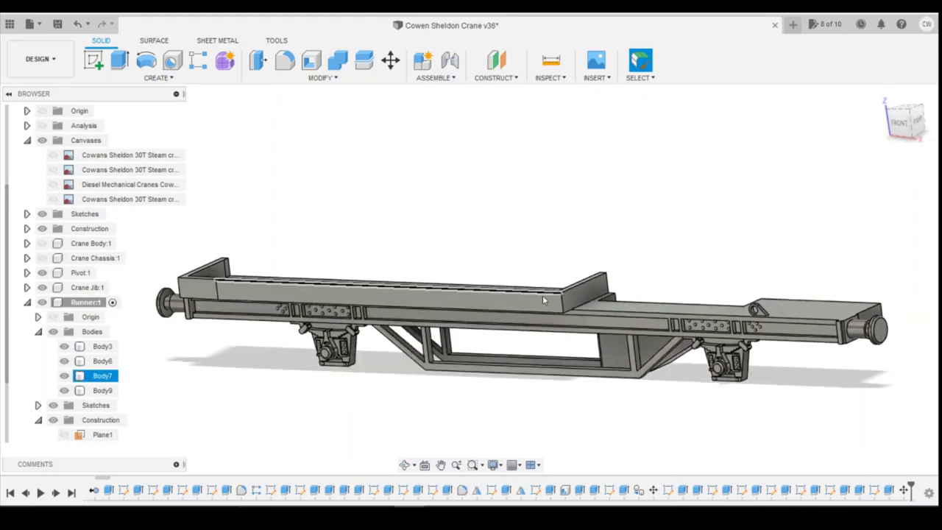
pyautogui.press('Escape')
pyautogui.keyDown('shift'); pyautogui.moveTo(897, 140); pyautogui.dragTo(699, 293, button='middle'); pyautogui.keyUp('shift')
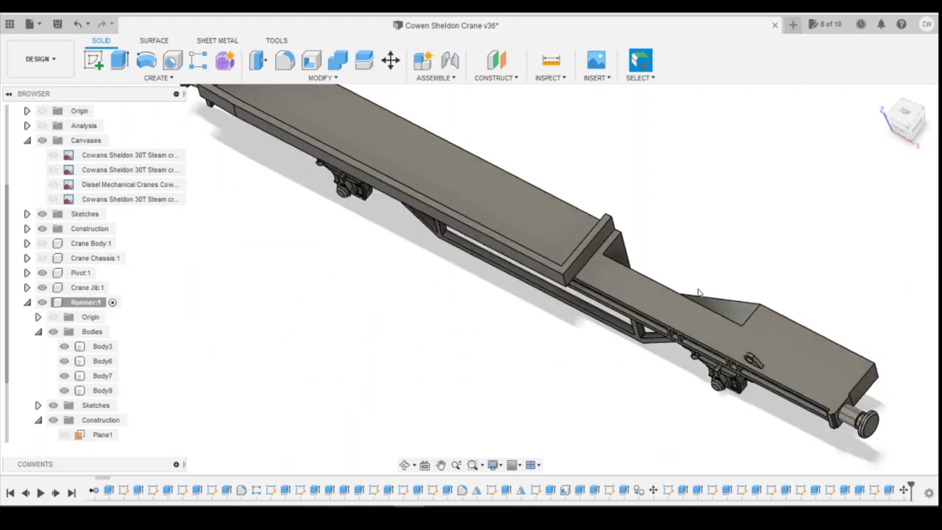
pyautogui.click(898, 138)
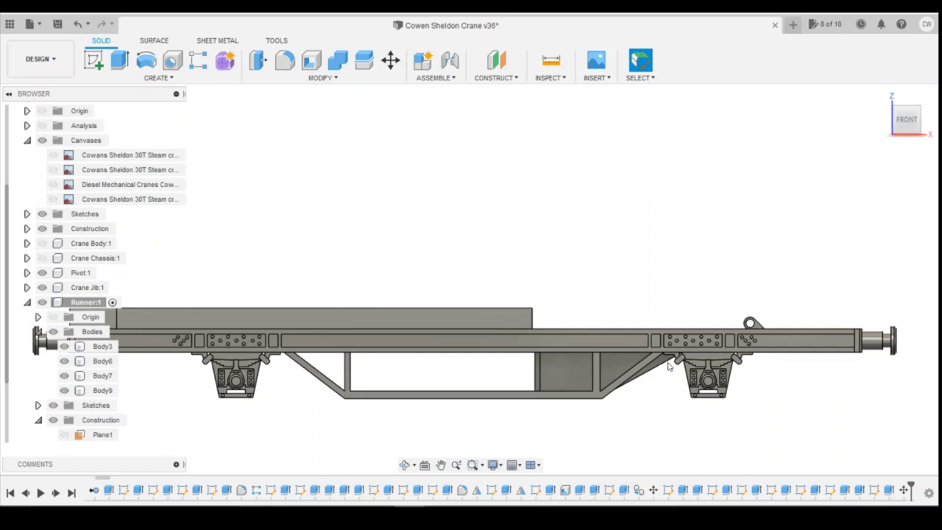
pyautogui.click(272, 358)
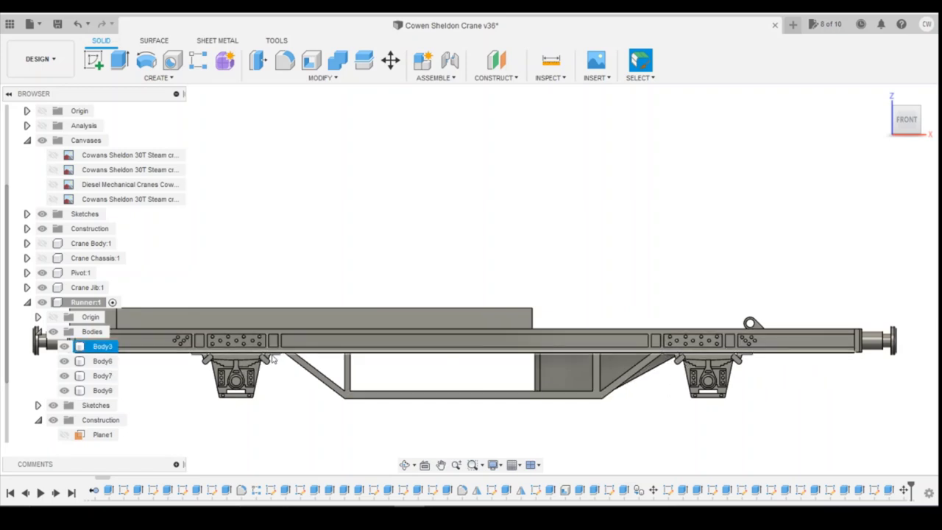
pyautogui.scroll(5, 272, 359)
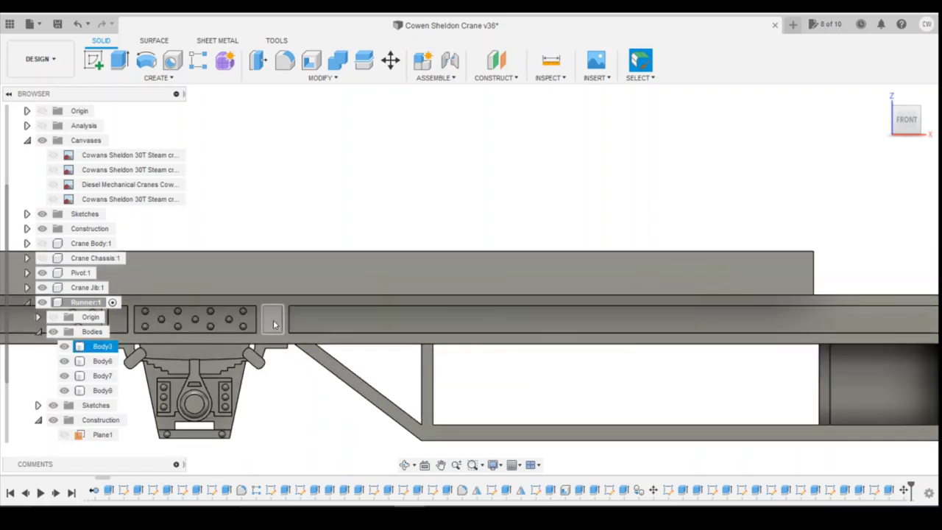
pyautogui.scroll(-5, 273, 324)
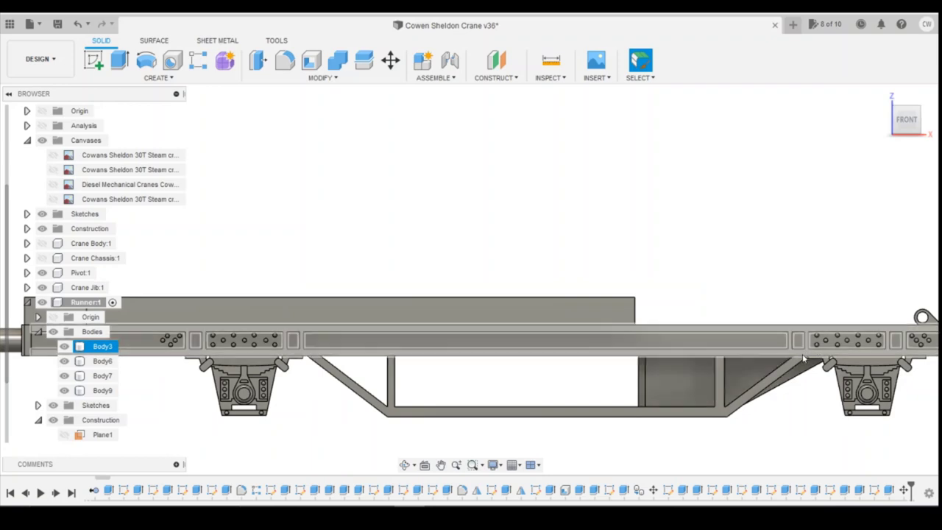
pyautogui.scroll(-2, 729, 334)
pyautogui.scroll(3, 906, 348)
pyautogui.click(294, 112)
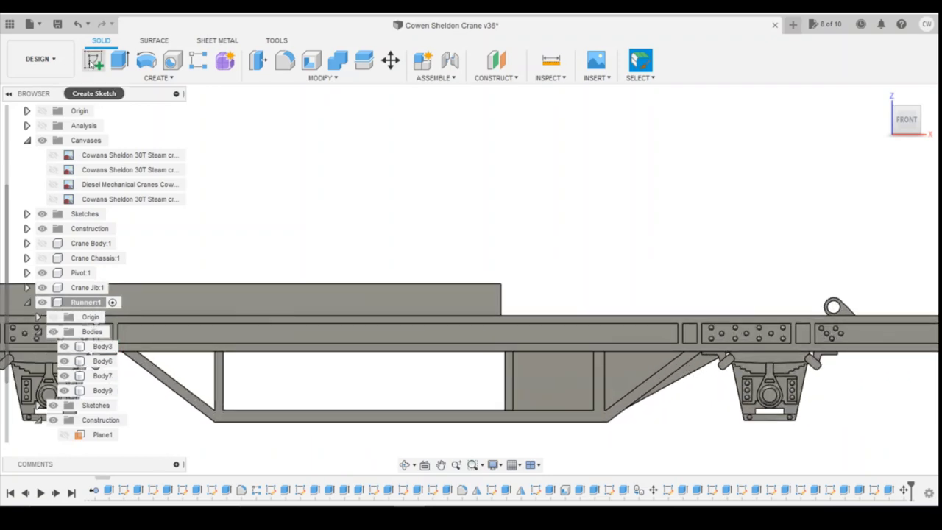
# Sketch a rectangle on the main beam's front face, spanning the recess height and enclosing the rivet panels above the towing-eye-end axle box.
pyautogui.click(91, 61)
pyautogui.scroll(2, 753, 350)
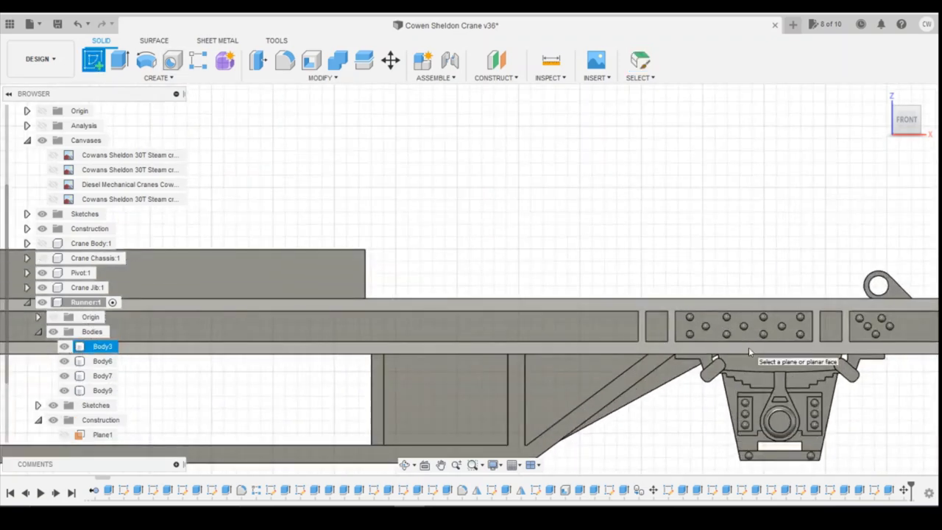
pyautogui.click(752, 349)
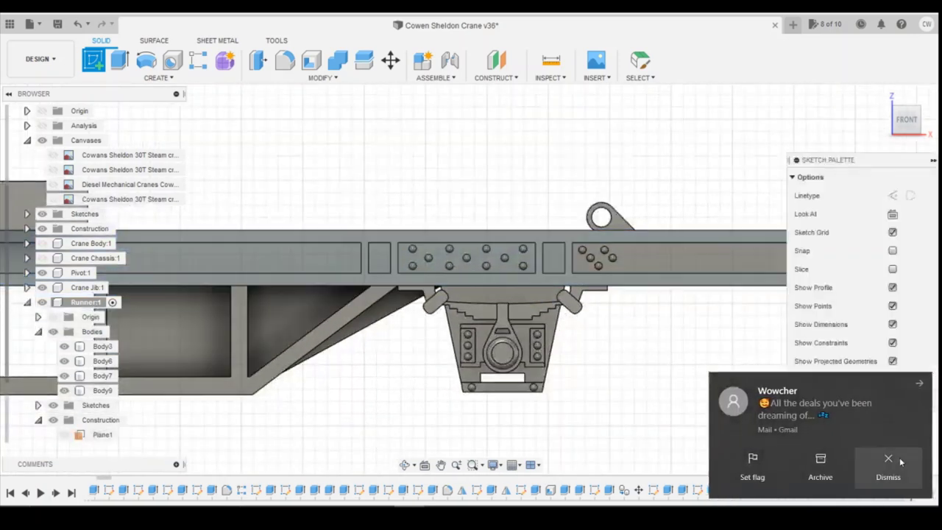
pyautogui.click(901, 462)
pyautogui.press('r')
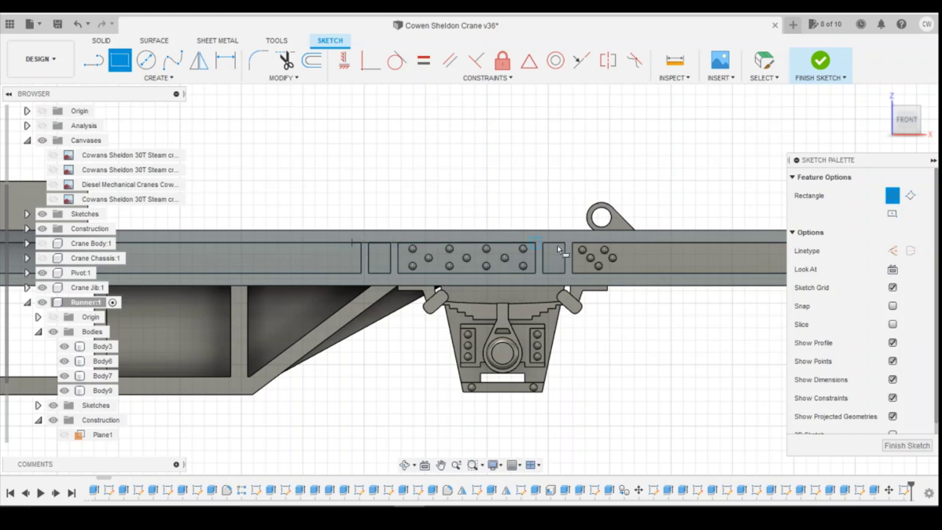
pyautogui.click(638, 275)
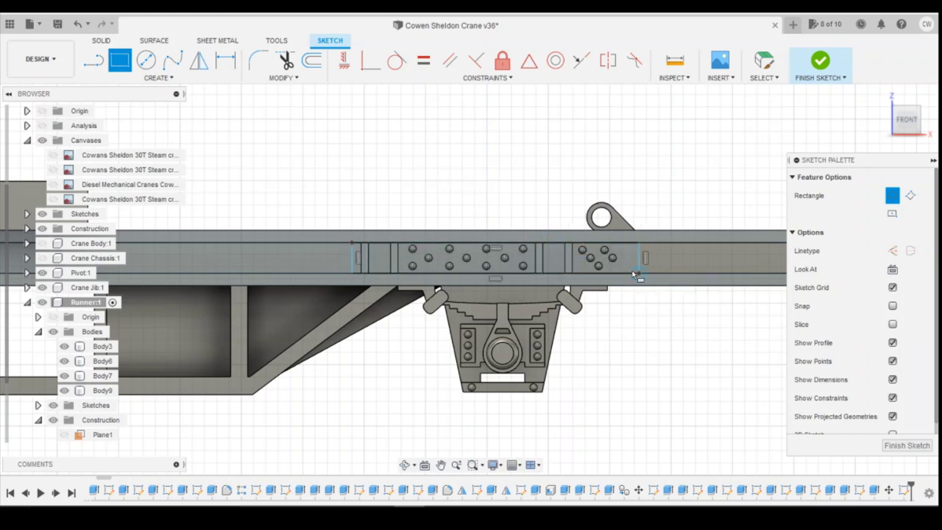
pyautogui.press('Escape')
# Select all the profile regions inside the rectangle, covering the rivet panels, small recesses and the strips between them.
pyautogui.click(629, 262)
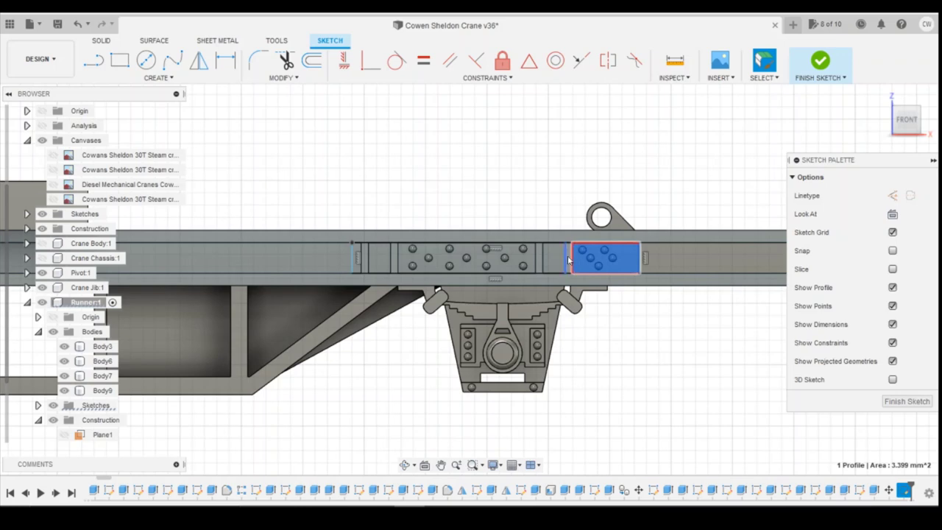
pyautogui.scroll(4, 569, 257)
pyautogui.click(567, 258)
pyautogui.click(528, 262)
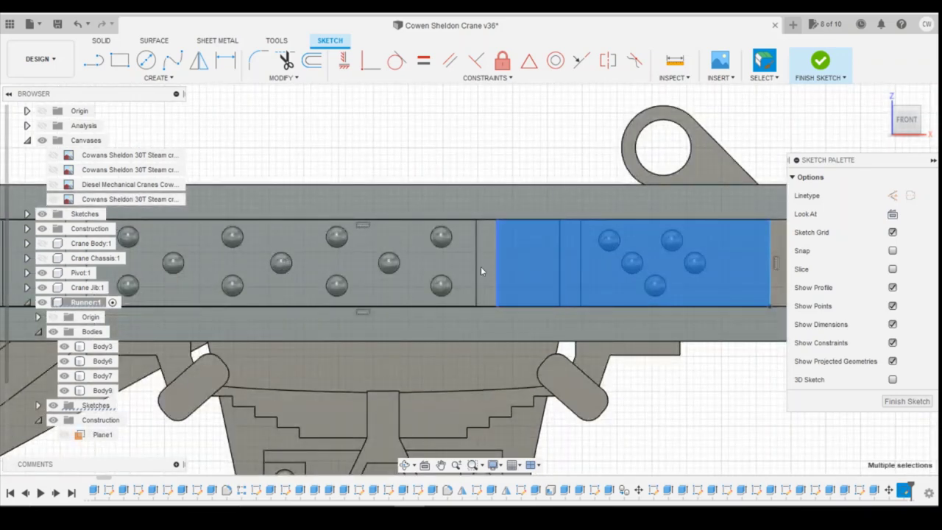
pyautogui.click(482, 266)
pyautogui.keyDown('shift'); pyautogui.click(449, 266); pyautogui.keyUp('shift')
pyautogui.scroll(-3, 371, 287)
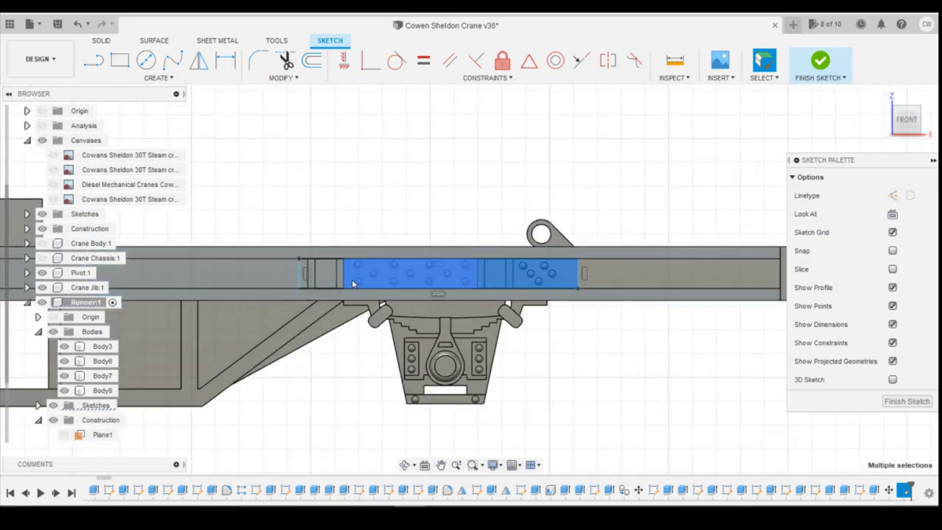
pyautogui.scroll(3, 336, 272)
pyautogui.scroll(2, 337, 272)
pyautogui.keyDown('shift'); pyautogui.click(325, 265); pyautogui.keyUp('shift')
pyautogui.keyDown('shift'); pyautogui.click(274, 264); pyautogui.keyUp('shift')
pyautogui.keyDown('shift'); pyautogui.click(217, 263); pyautogui.keyUp('shift')
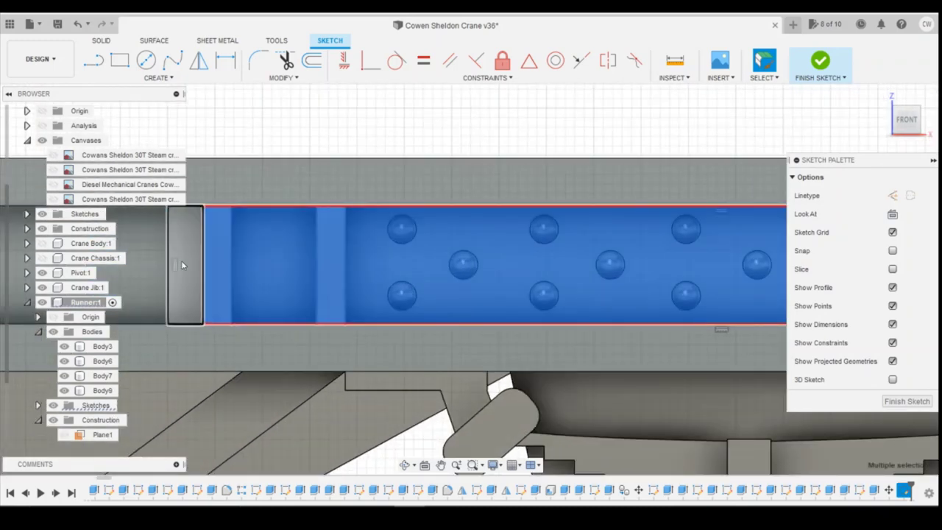
pyautogui.keyDown('shift'); pyautogui.click(187, 256); pyautogui.keyUp('shift')
# Start an extrusion of the selected regions inside the rectangle on the main beam's front face.
pyautogui.rightClick(187, 253)
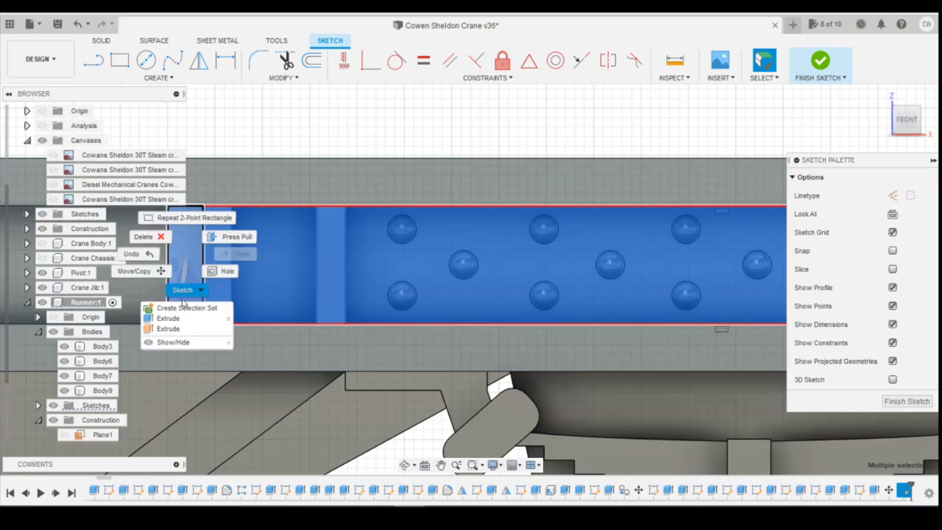
pyautogui.click(184, 316)
pyautogui.rightClick(187, 291)
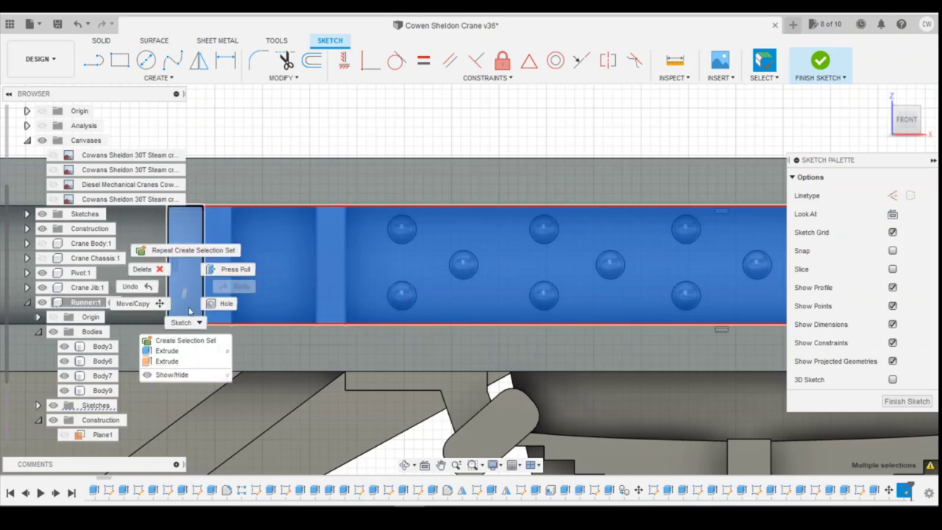
pyautogui.click(165, 349)
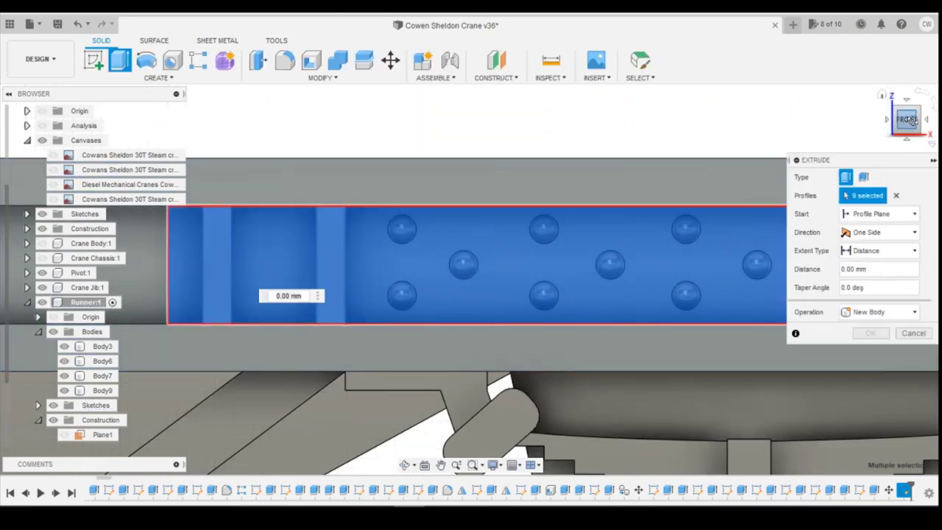
pyautogui.moveTo(911, 120); pyautogui.dragTo(935, 127)
pyautogui.scroll(-2, 567, 236)
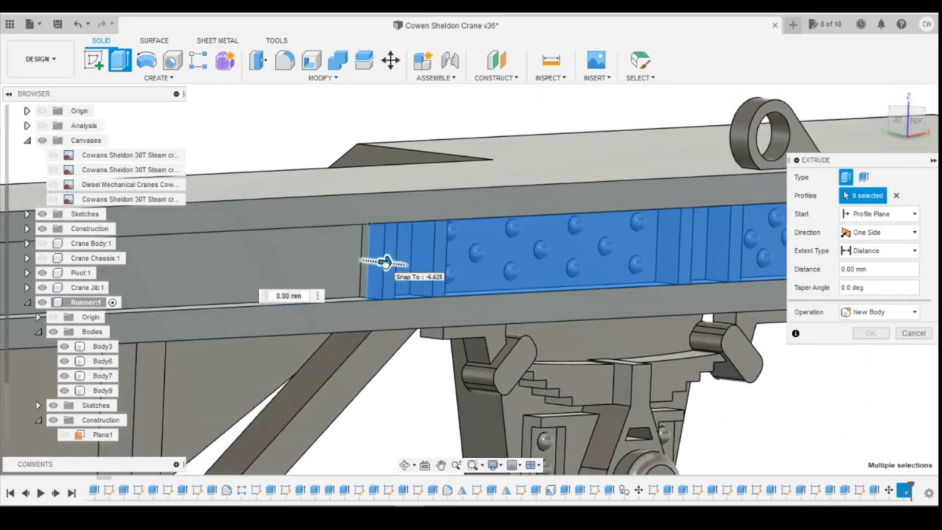
# Try a 0.20 mm cut of the selected beam regions and clear the whole profile selection.
pyautogui.moveTo(383, 262); pyautogui.dragTo(358, 260)
pyautogui.click(317, 260)
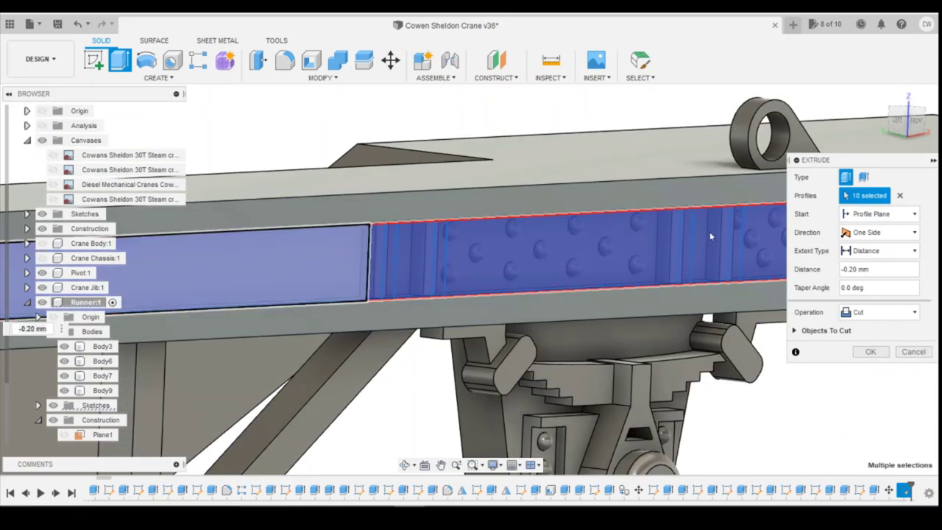
pyautogui.scroll(-2, 685, 248)
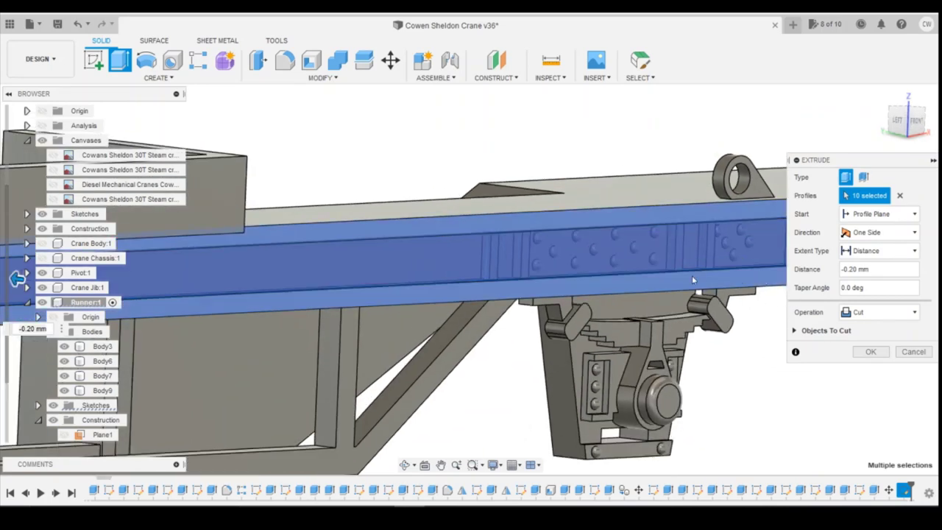
pyautogui.scroll(-2, 692, 276)
pyautogui.click(901, 196)
# Cut all nine regions inside the rectangle 0.50 mm into the main beam, removing the rivet panels above the towing-eye-end axle box.
pyautogui.scroll(3, 758, 252)
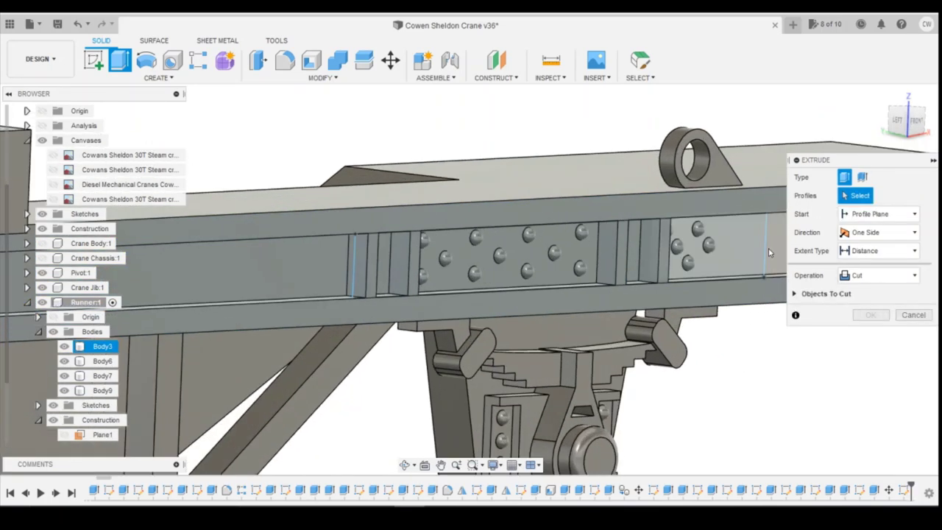
pyautogui.click(739, 247)
pyautogui.click(627, 256)
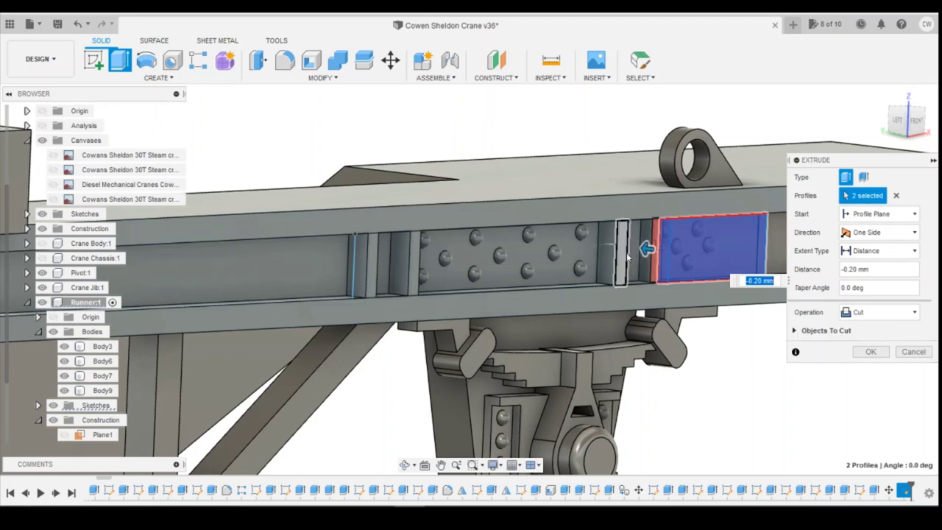
pyautogui.click(627, 250)
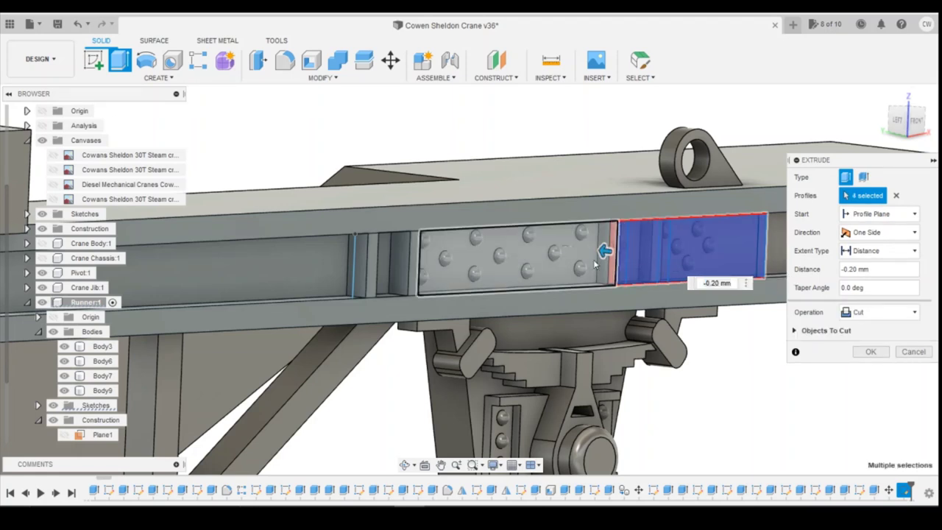
pyautogui.click(595, 264)
pyautogui.click(412, 269)
pyautogui.click(390, 269)
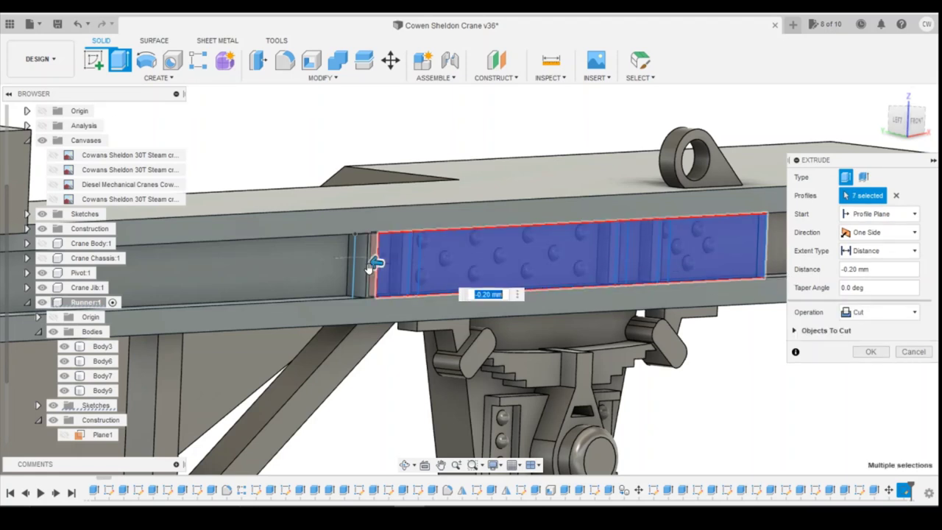
pyautogui.click(373, 265)
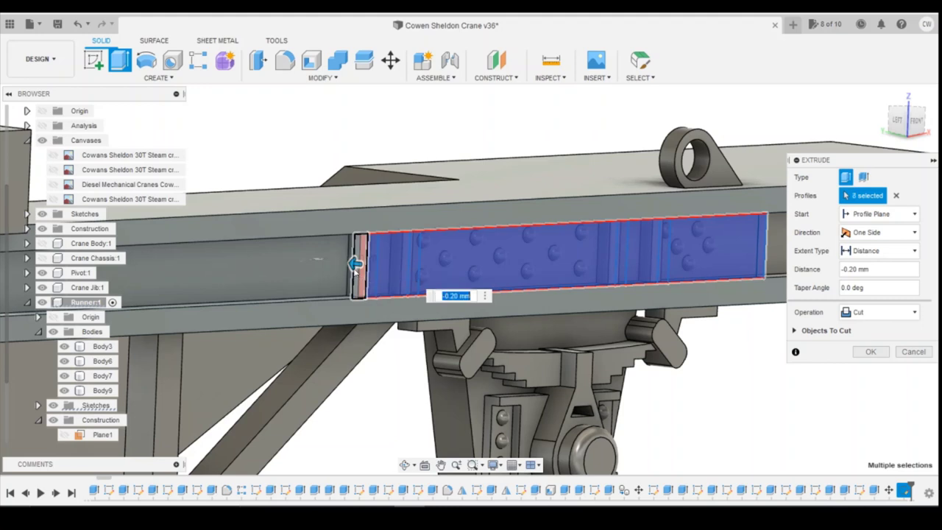
pyautogui.moveTo(354, 265); pyautogui.dragTo(332, 264)
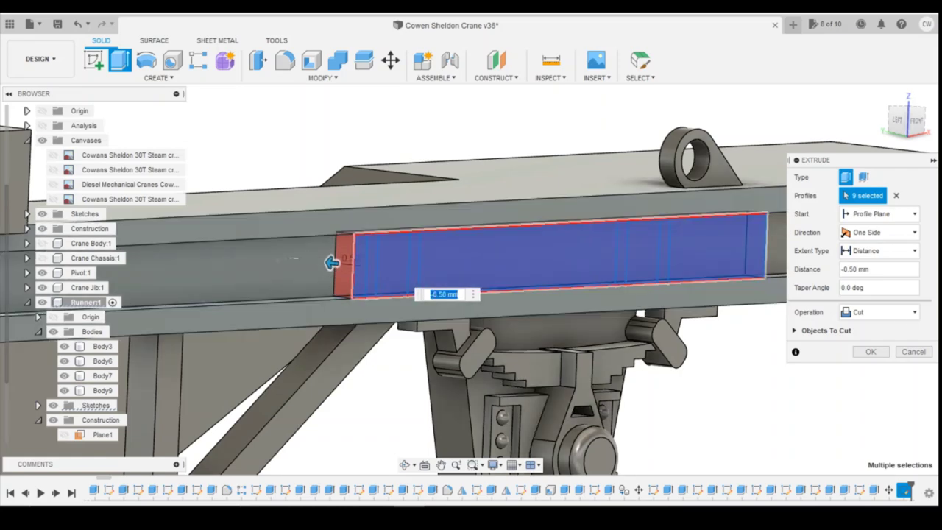
pyautogui.click(870, 352)
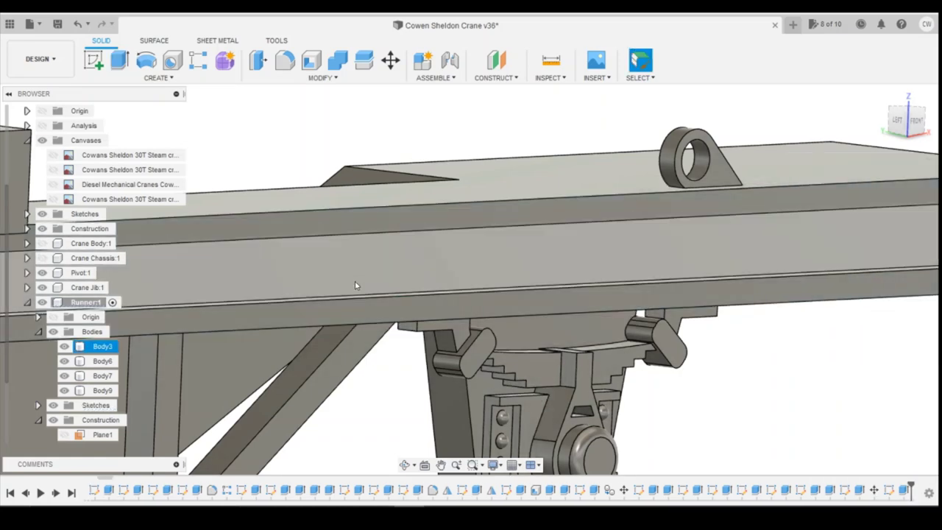
# Examine the whole wagon from the front and look through the design history for the features forming the beam's rivet panels.
pyautogui.scroll(-5, 722, 221)
pyautogui.click(722, 221)
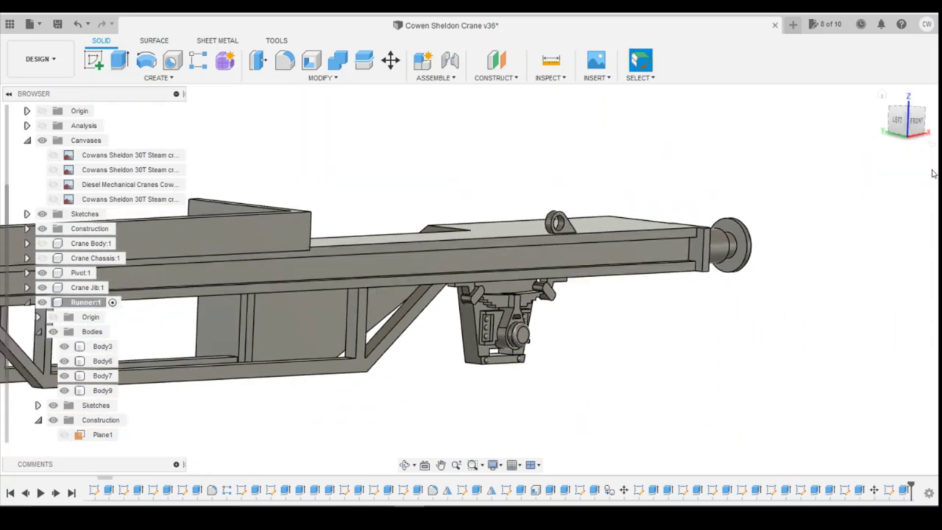
pyautogui.click(911, 127)
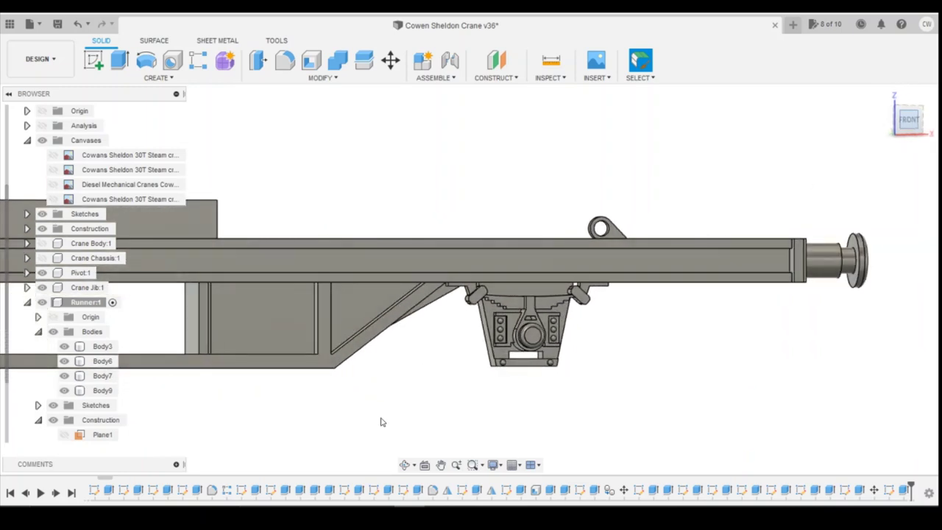
pyautogui.scroll(-5, 637, 414)
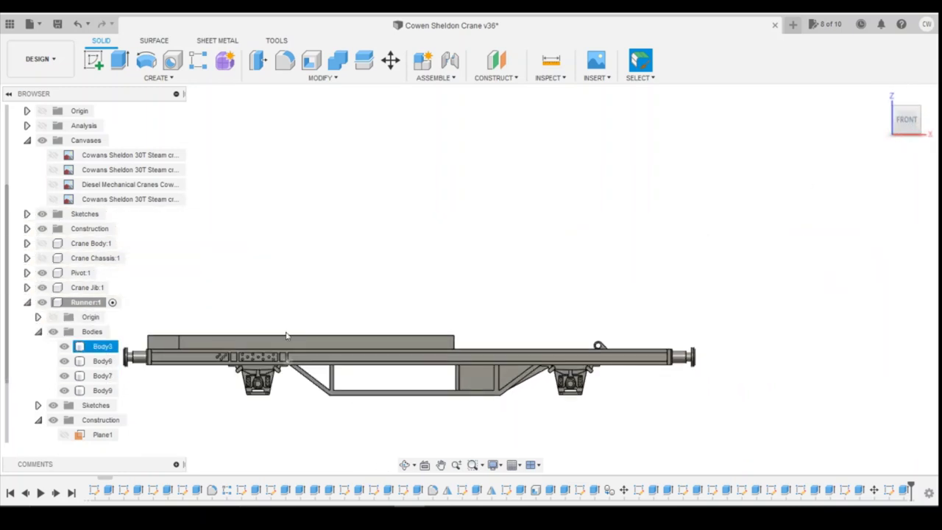
pyautogui.scroll(-3, 551, 426)
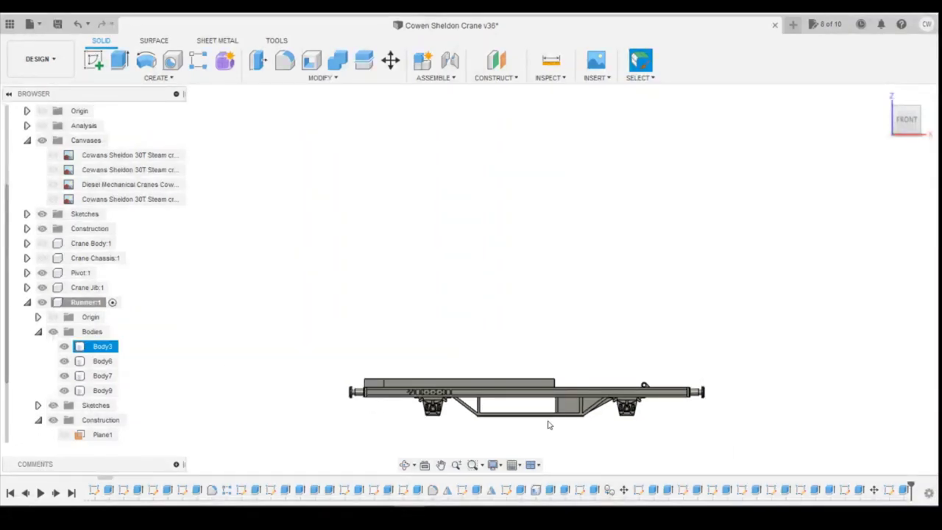
pyautogui.scroll(5, 553, 446)
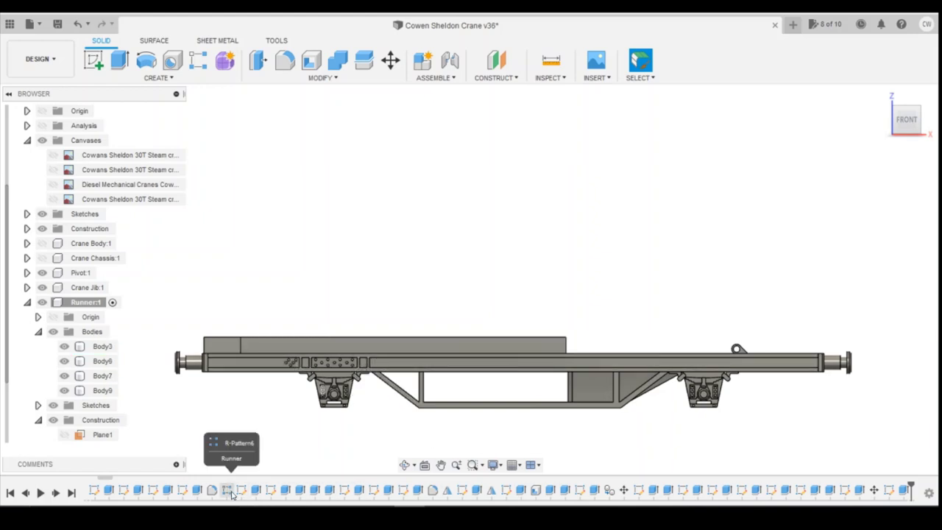
pyautogui.scroll(3, 199, 498)
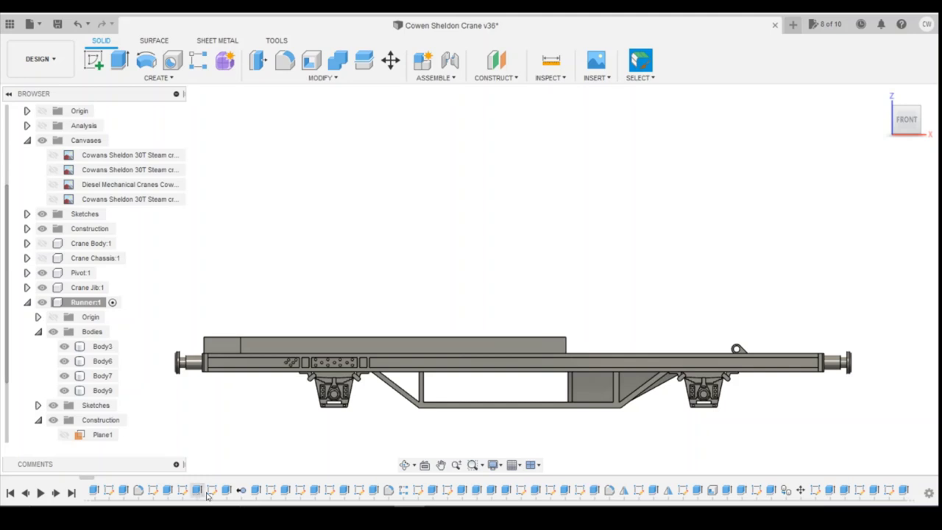
pyautogui.scroll(1, 213, 493)
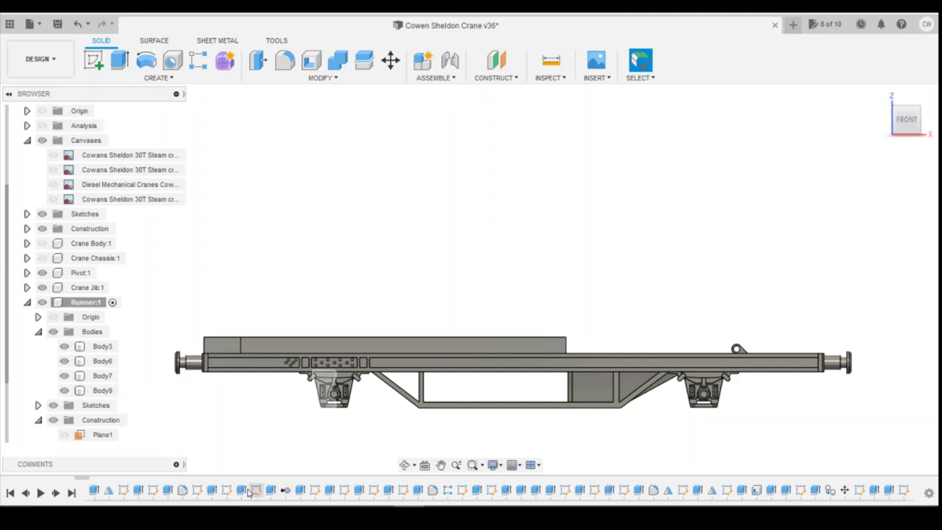
pyautogui.scroll(9, 170, 495)
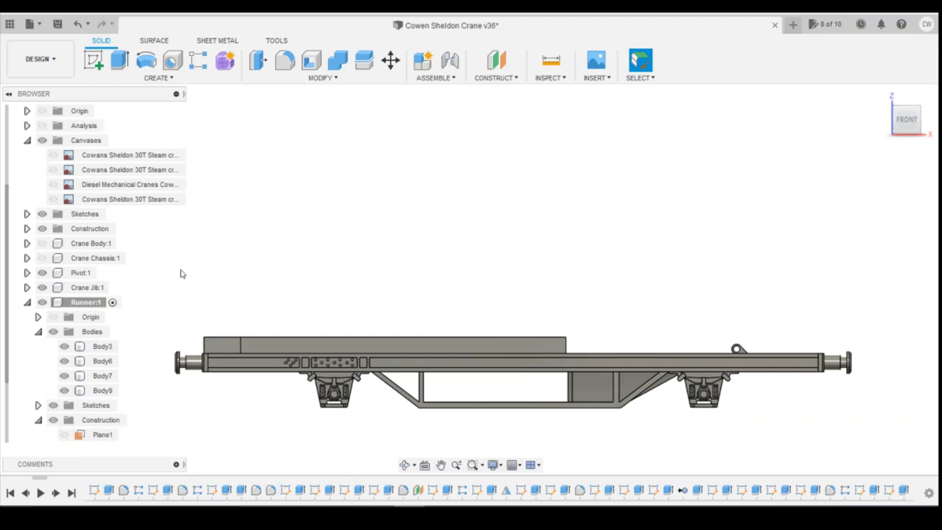
pyautogui.click(198, 60)
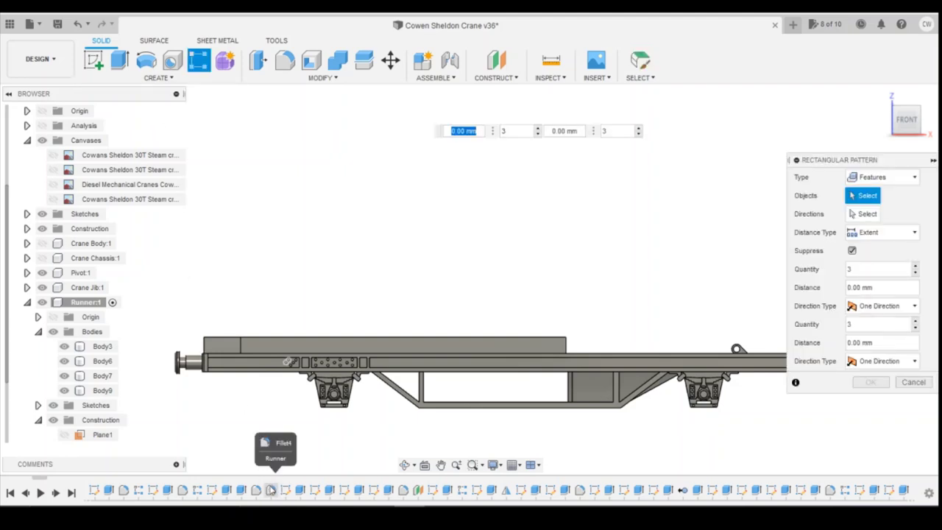
pyautogui.click(271, 490)
pyautogui.click(255, 490)
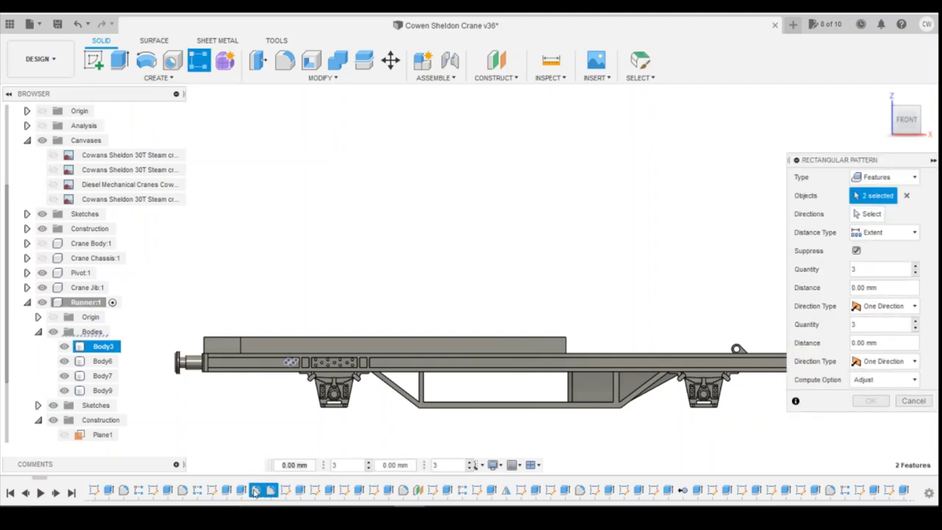
pyautogui.click(242, 491)
pyautogui.click(227, 490)
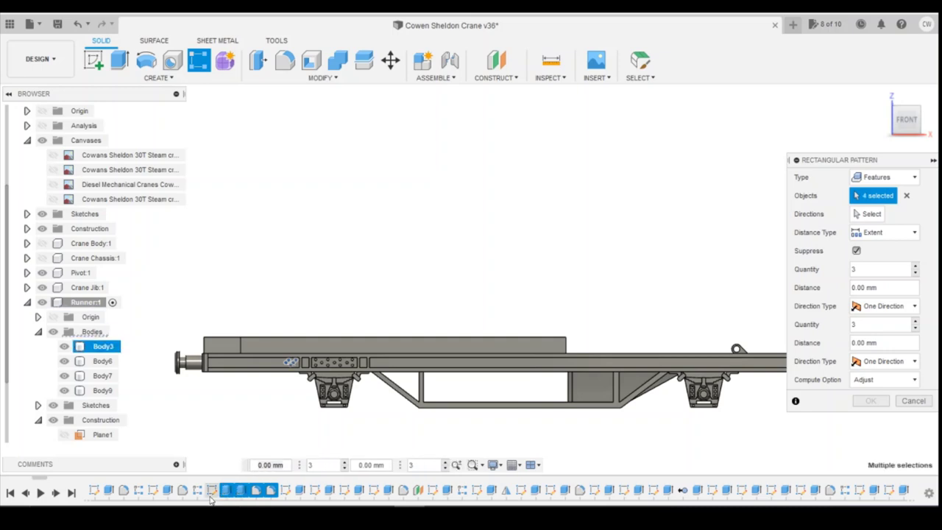
pyautogui.click(197, 490)
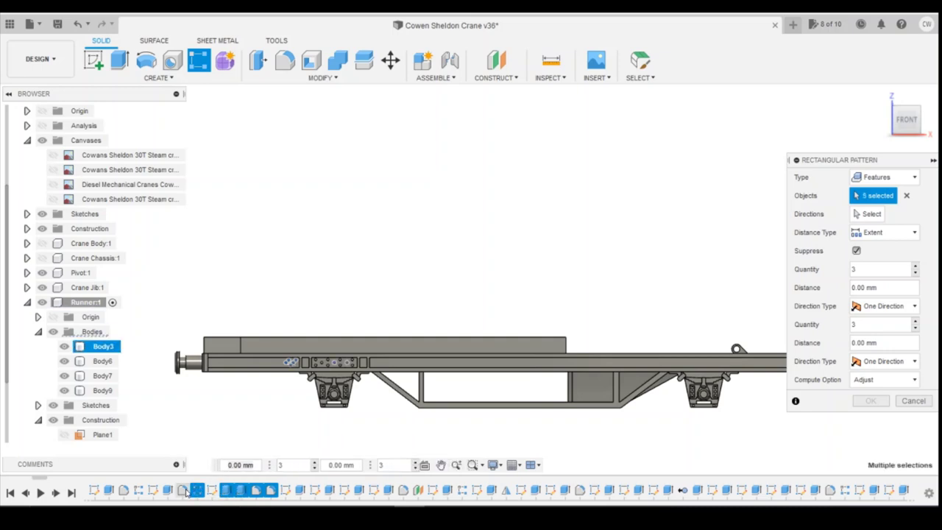
pyautogui.click(182, 490)
pyautogui.click(171, 491)
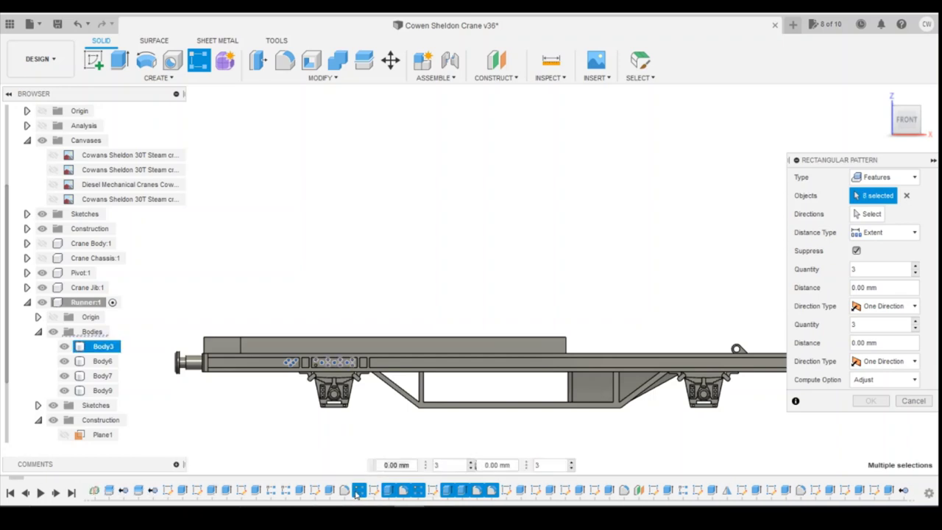
pyautogui.click(343, 491)
pyautogui.click(329, 491)
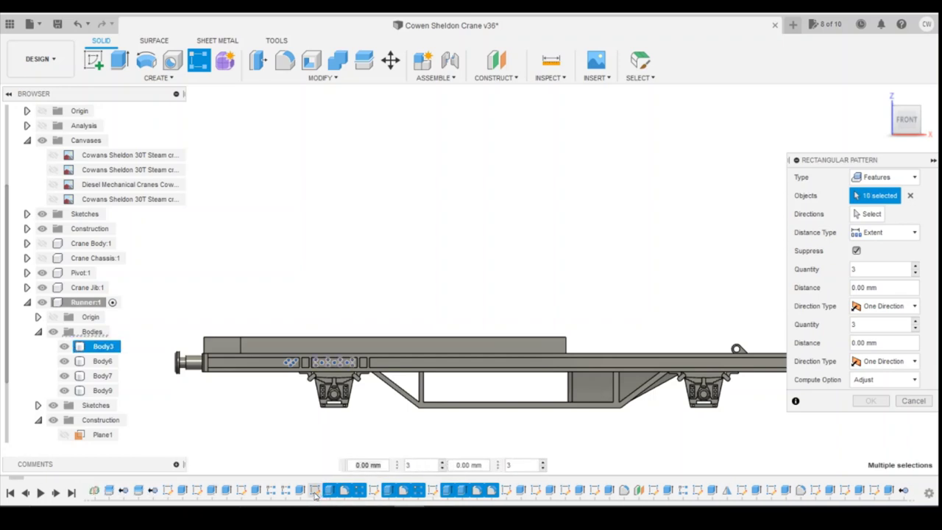
pyautogui.click(301, 491)
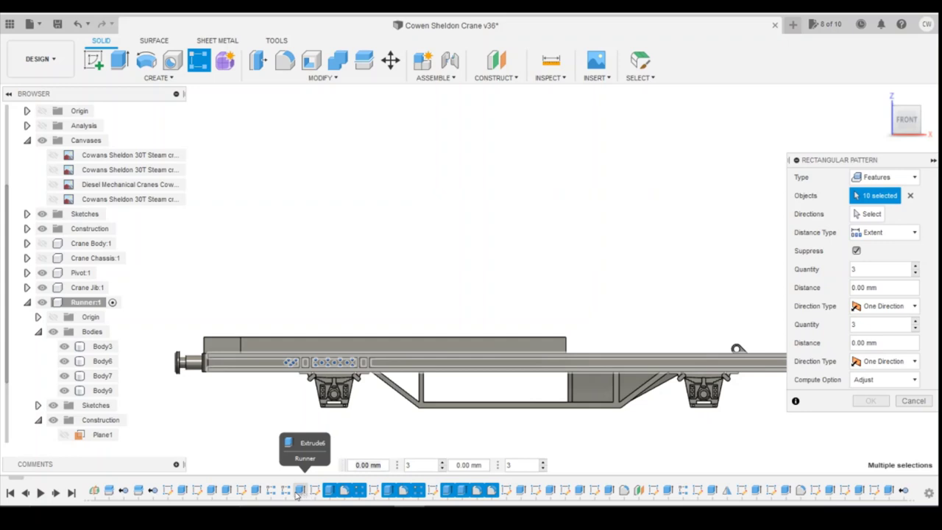
pyautogui.click(862, 213)
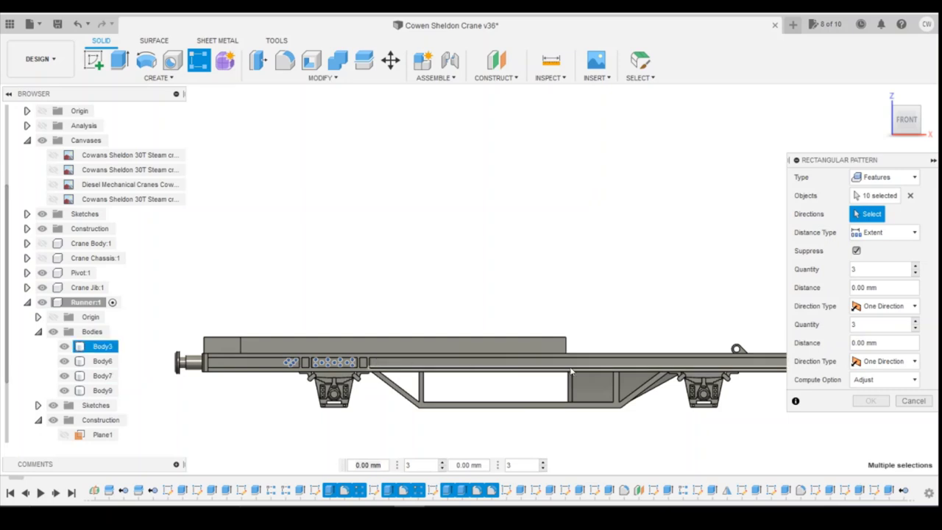
pyautogui.scroll(-3, 249, 389)
pyautogui.scroll(5, 551, 398)
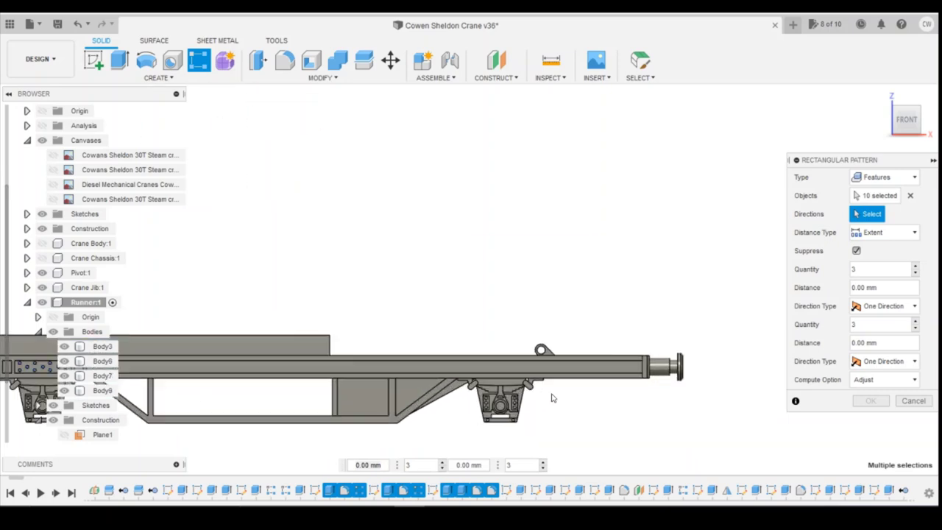
pyautogui.click(504, 370)
pyautogui.scroll(-3, 567, 409)
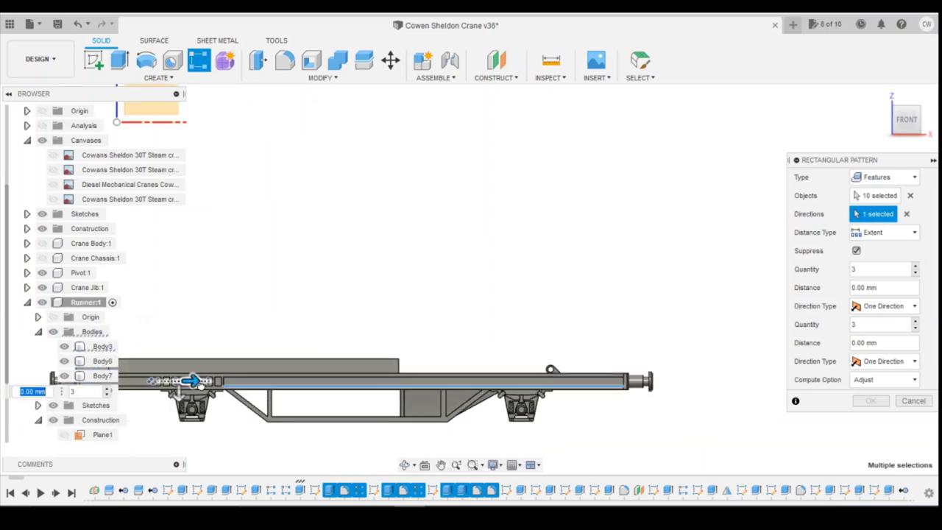
pyautogui.moveTo(200, 385)
pyautogui.mouseDown()
pyautogui.moveTo(404, 390)
pyautogui.moveTo(223, 393)
pyautogui.moveTo(193, 382)
pyautogui.mouseUp()
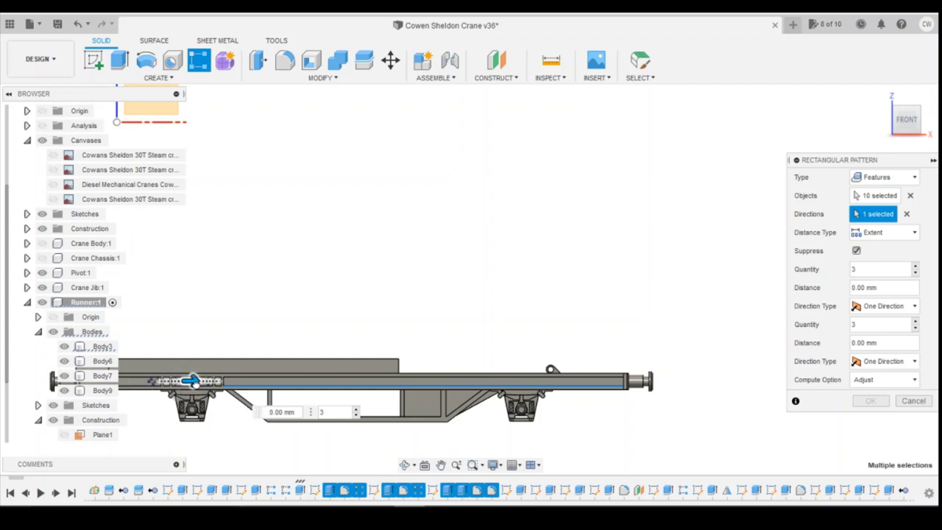
pyautogui.click(913, 401)
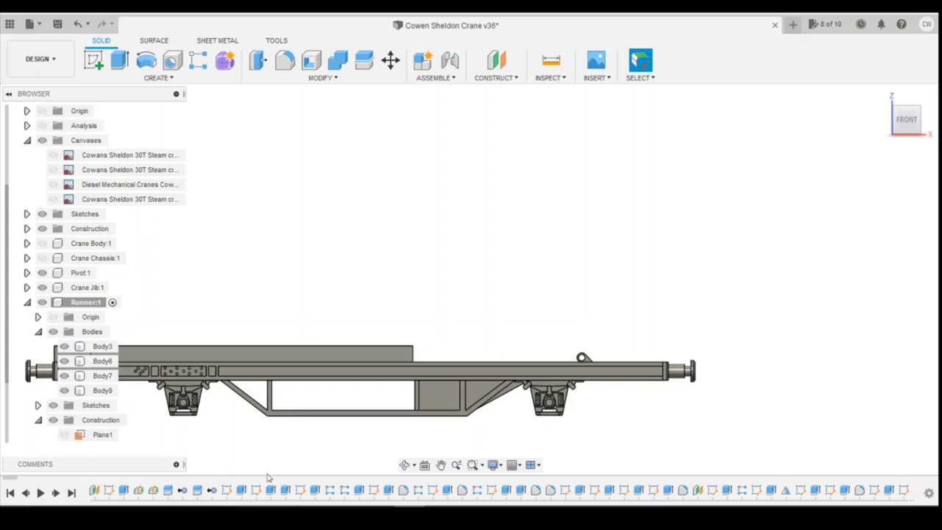
# Inspect the settings of the thin joined extrusion on the main beam, leaving them as they are.
pyautogui.click(359, 491)
pyautogui.rightClick(359, 491)
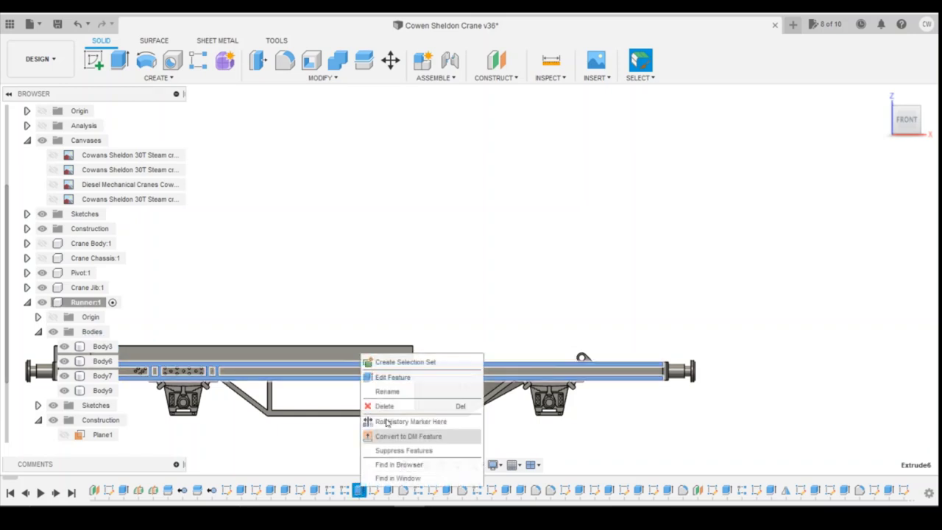
pyautogui.click(391, 373)
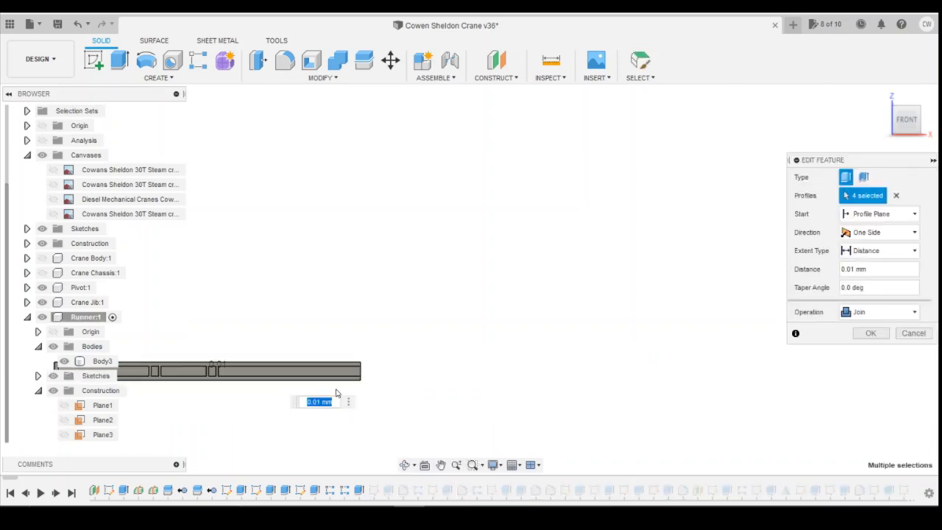
pyautogui.click(913, 334)
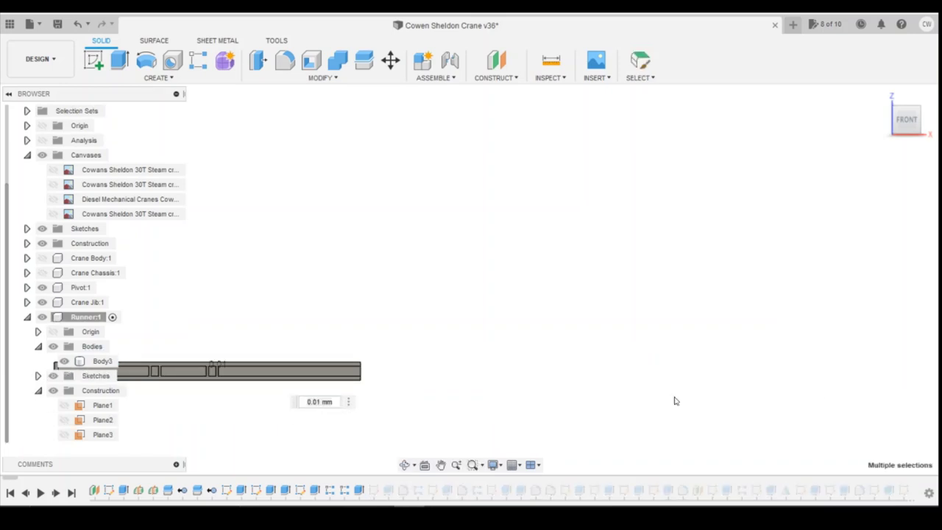
# Try suppressing the main beam's thin joined extrusion and undo the suppression.
pyautogui.rightClick(360, 491)
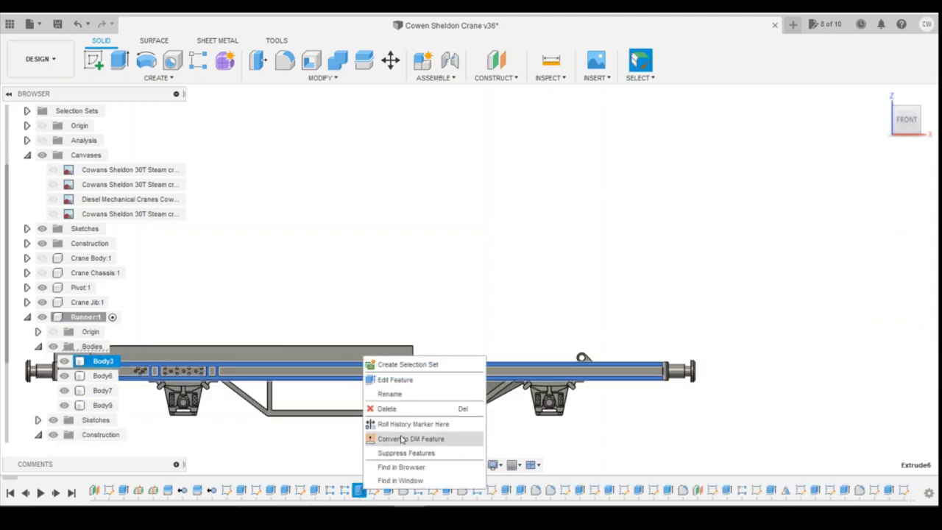
pyautogui.click(394, 452)
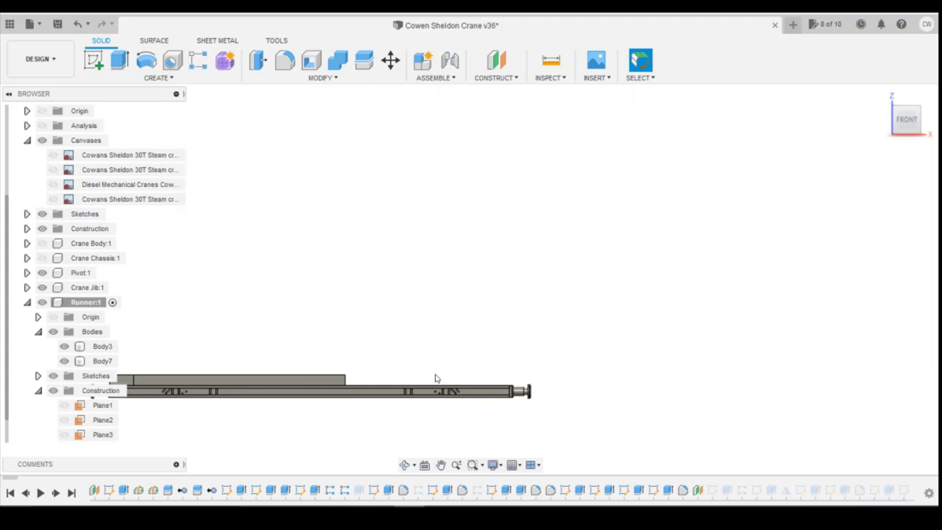
pyautogui.click(78, 25)
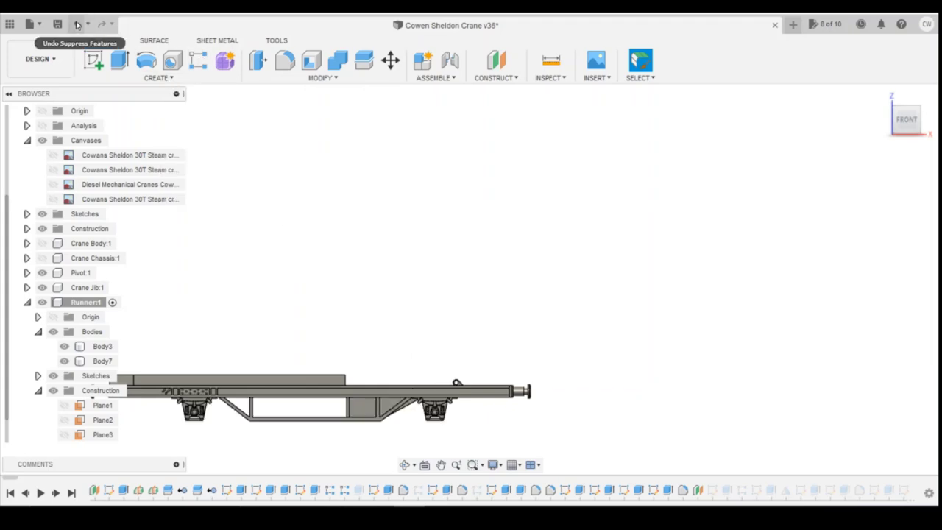
# Delete the main beam's 0.01 mm joined extrusion from the design history.
pyautogui.click(359, 491)
pyautogui.rightClick(359, 491)
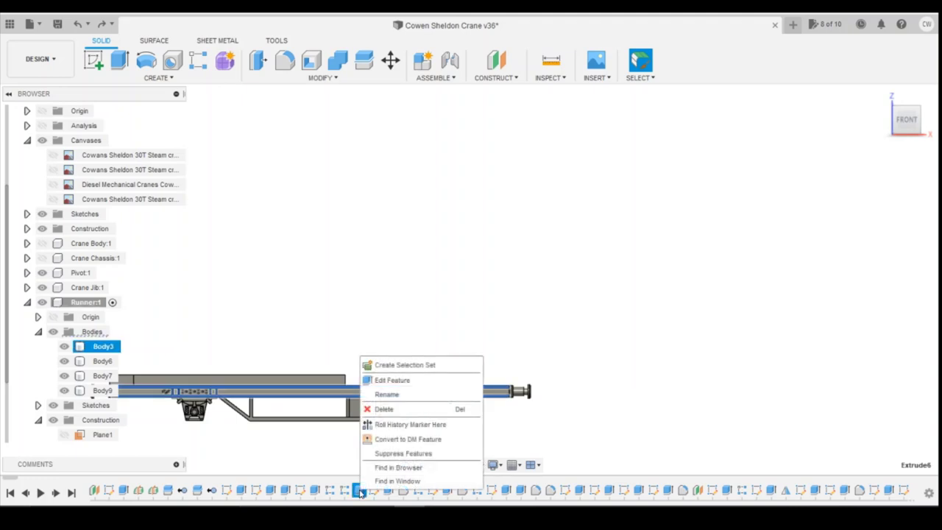
pyautogui.click(397, 407)
pyautogui.click(440, 280)
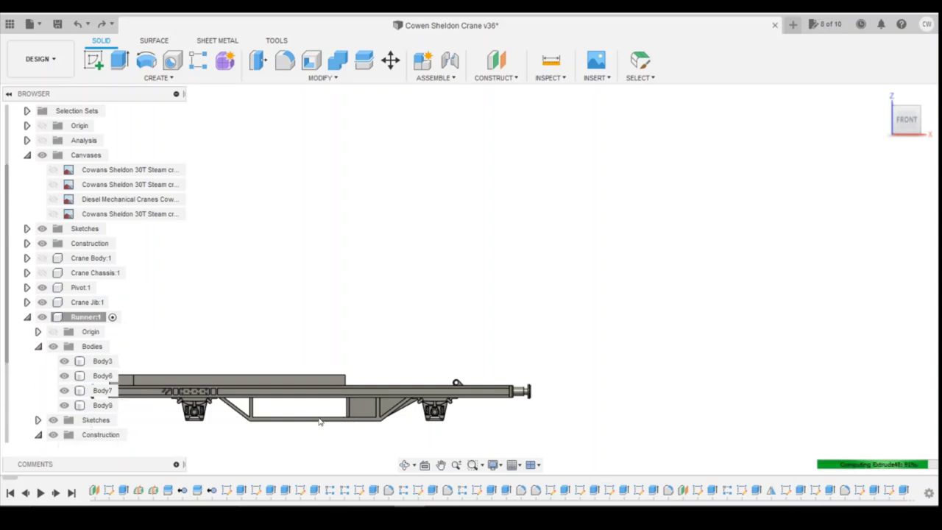
pyautogui.scroll(2, 409, 408)
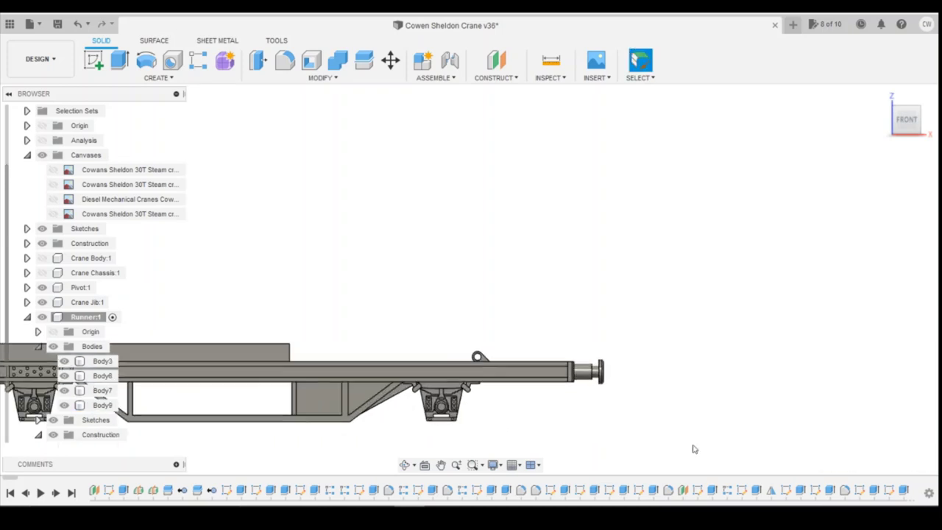
pyautogui.scroll(-2, 684, 441)
pyautogui.scroll(3, 265, 434)
pyautogui.click(313, 384)
pyautogui.scroll(-2, 576, 464)
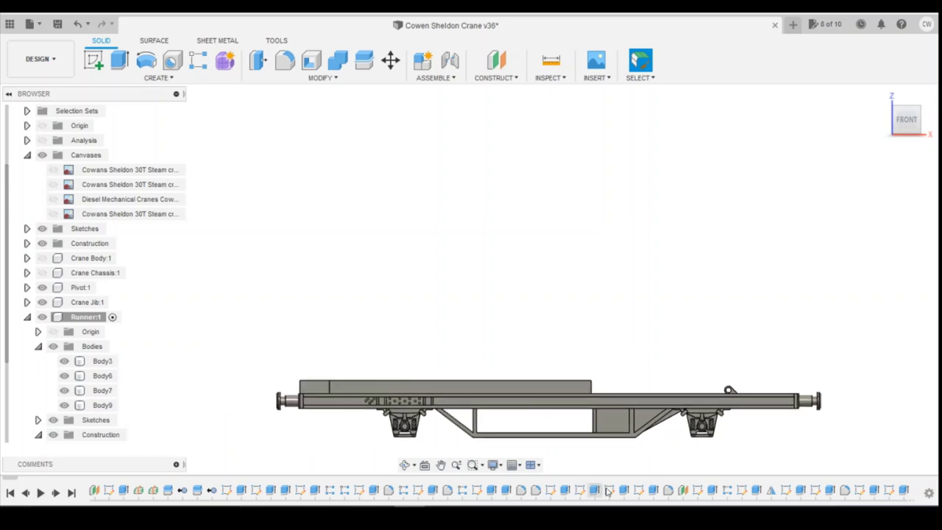
# Start a rectangular feature pattern of the main beam's upright strips, using their extrusion and its two patterns as objects.
pyautogui.scroll(-5, 667, 488)
pyautogui.moveTo(33, 479); pyautogui.dragTo(681, 475)
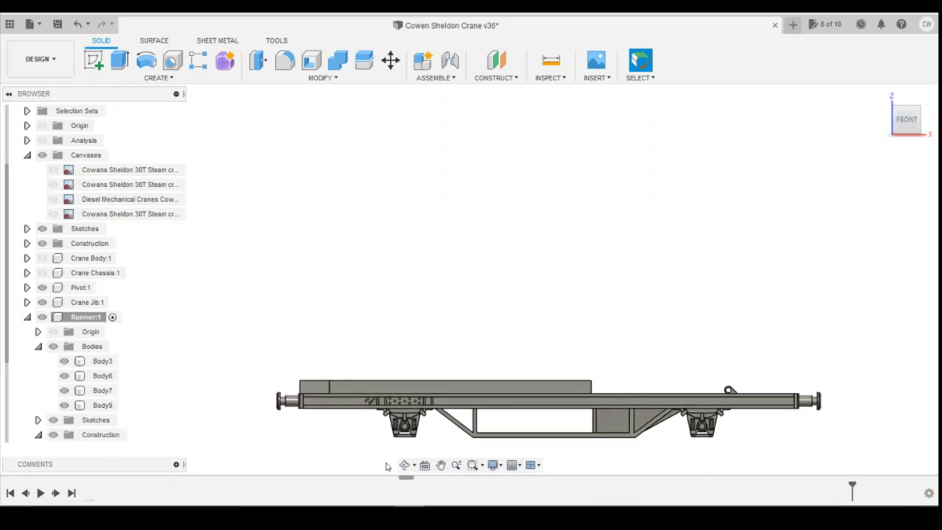
pyautogui.moveTo(265, 477); pyautogui.dragTo(123, 484)
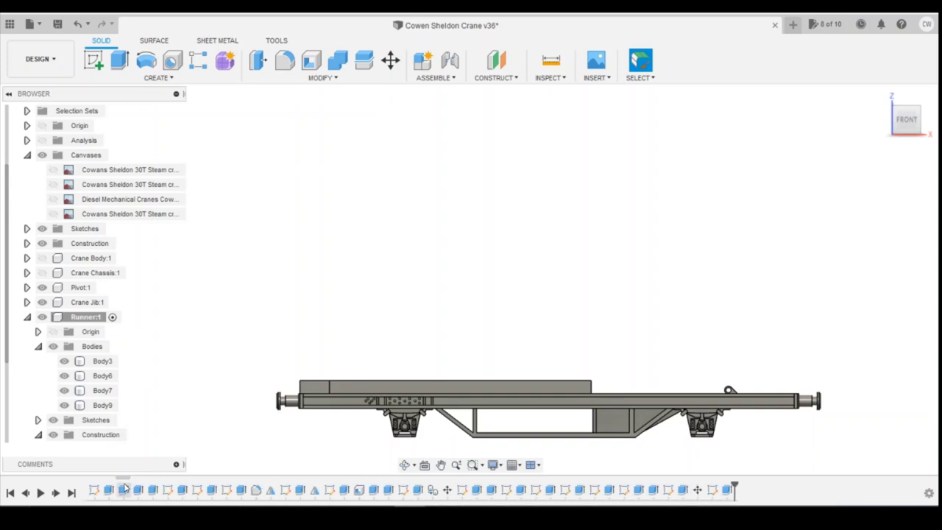
pyautogui.scroll(-2, 471, 486)
pyautogui.scroll(4, 434, 486)
pyautogui.scroll(4, 412, 483)
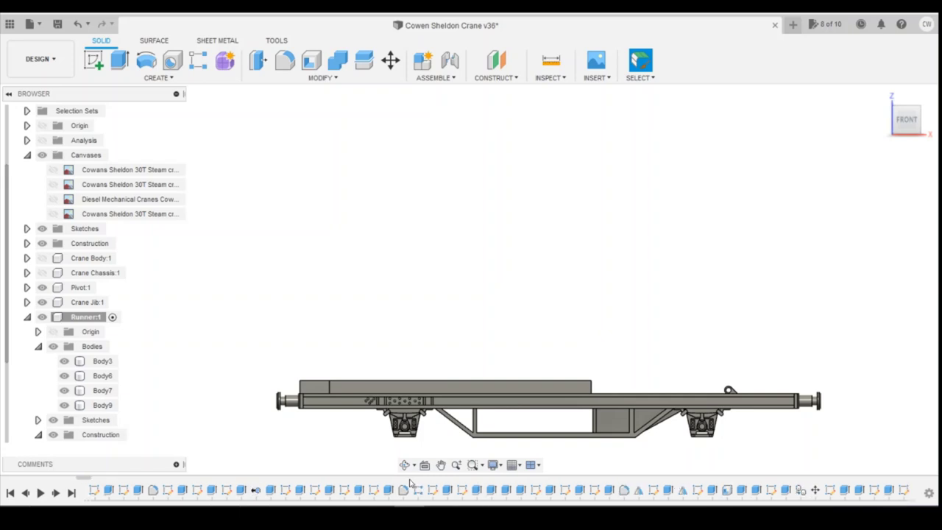
pyautogui.scroll(2, 413, 424)
pyautogui.scroll(5, 307, 484)
pyautogui.scroll(5, 302, 487)
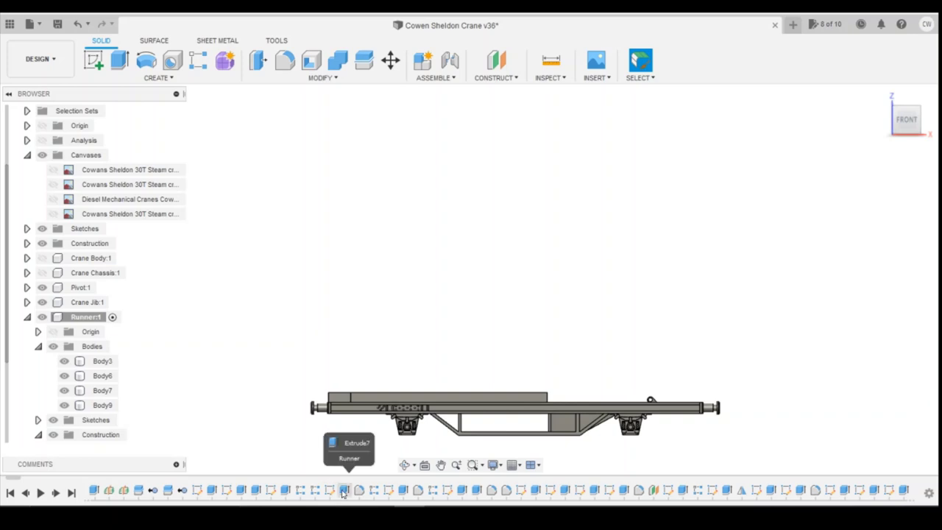
pyautogui.doubleClick(315, 493)
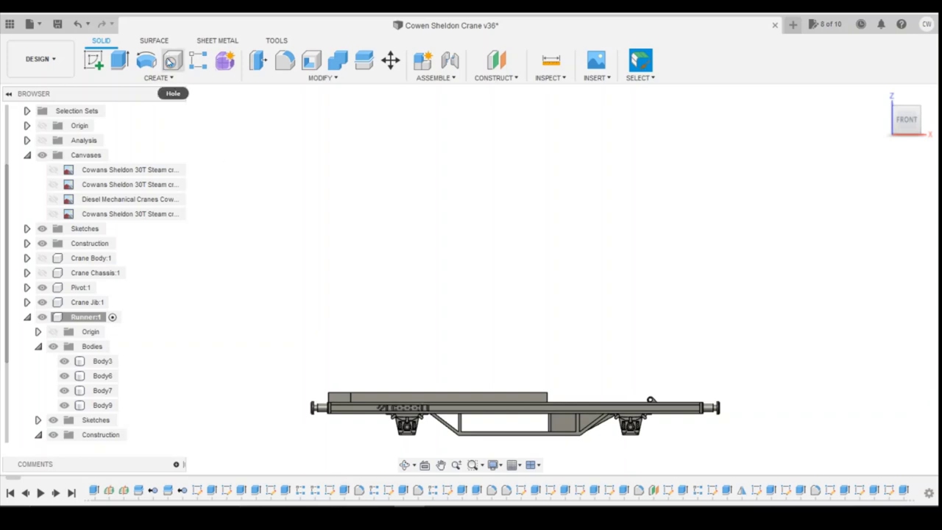
pyautogui.click(300, 492)
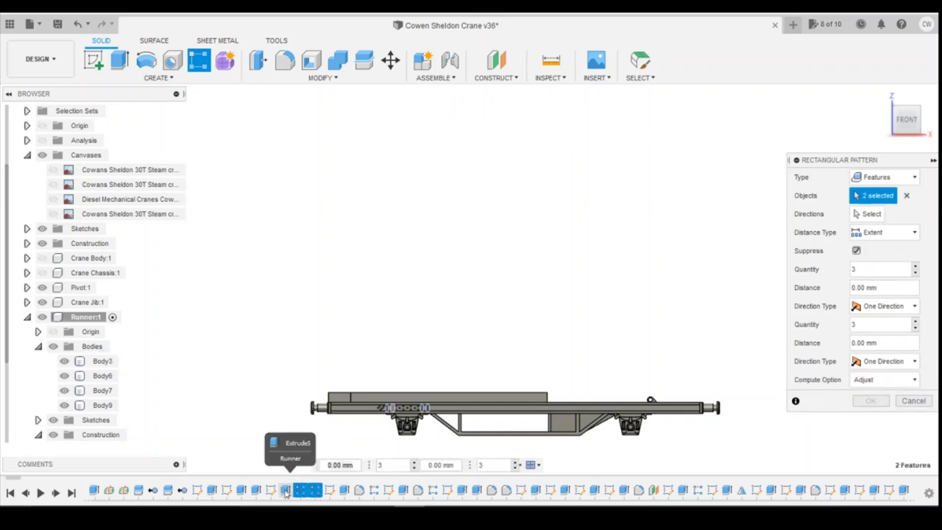
pyautogui.click(286, 492)
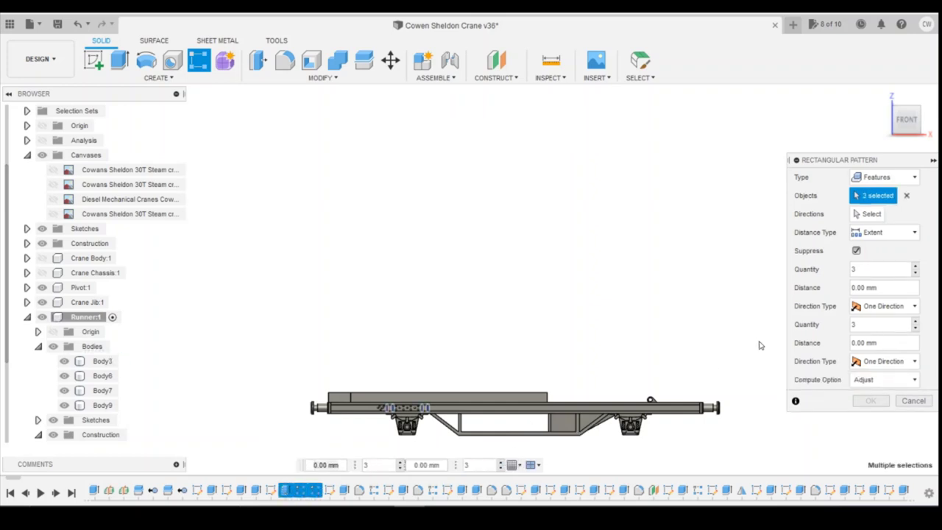
# Run the strip pattern along the beam's lower edge towards the towing-eye end, with quantity 2 and distance -45.00 mm.
pyautogui.click(868, 213)
pyautogui.scroll(2, 556, 419)
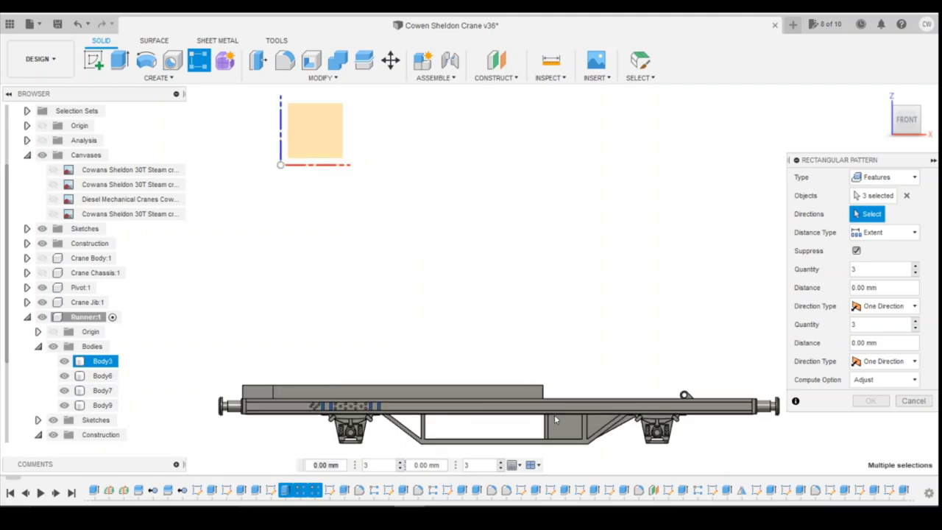
pyautogui.click(552, 415)
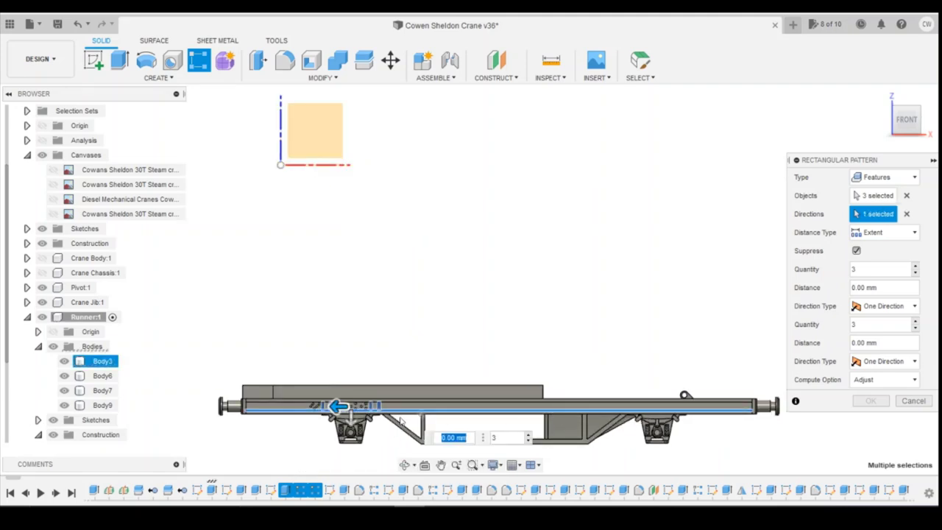
pyautogui.moveTo(346, 414); pyautogui.dragTo(667, 407)
pyautogui.click(831, 441)
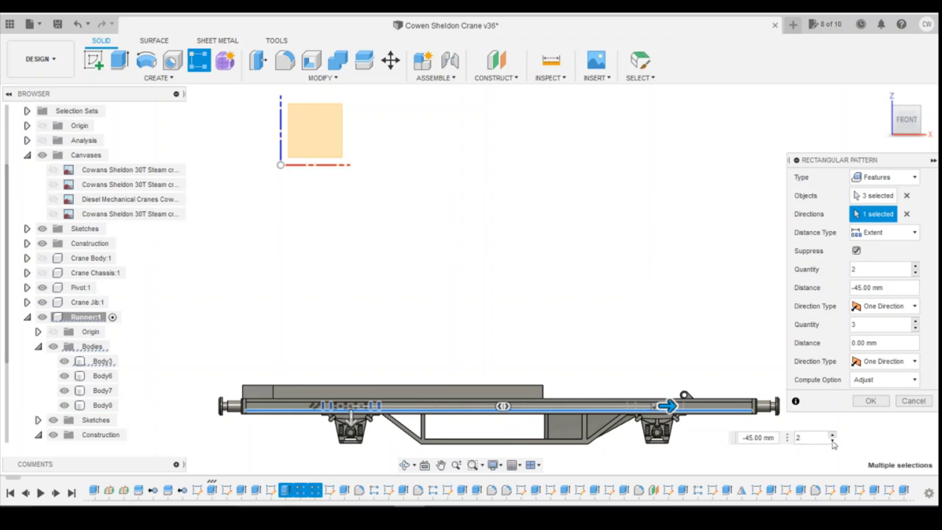
# Try a distance of -45.50 mm for the strip pattern above the towing-eye-end axle box.
pyautogui.scroll(3, 730, 402)
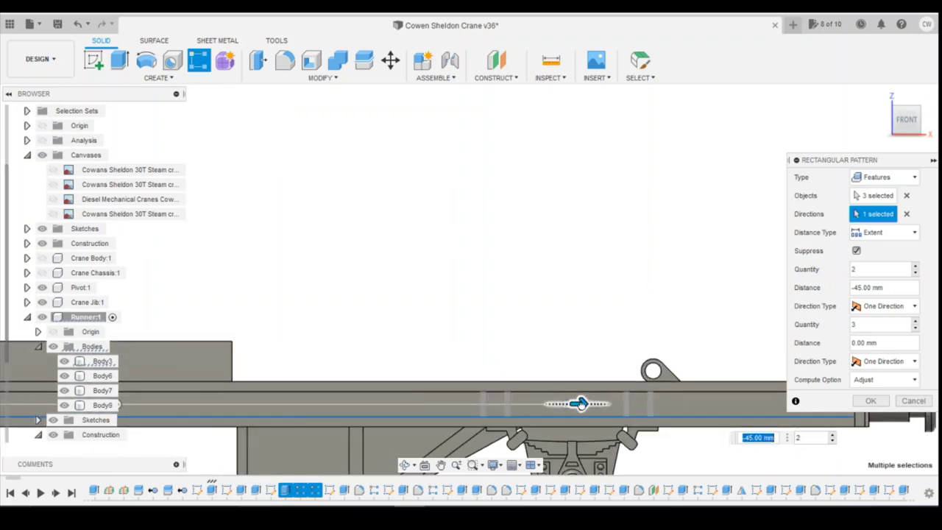
pyautogui.scroll(2, 583, 410)
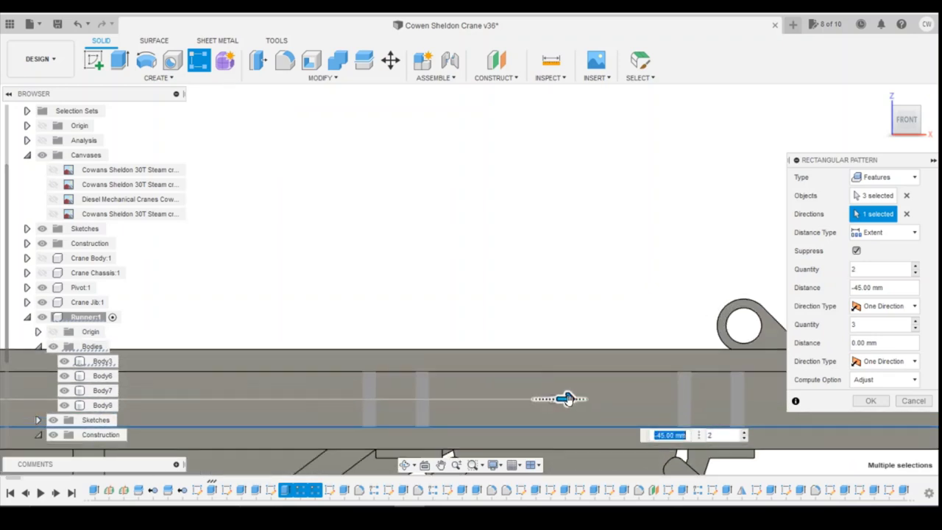
pyautogui.moveTo(577, 401); pyautogui.dragTo(581, 400)
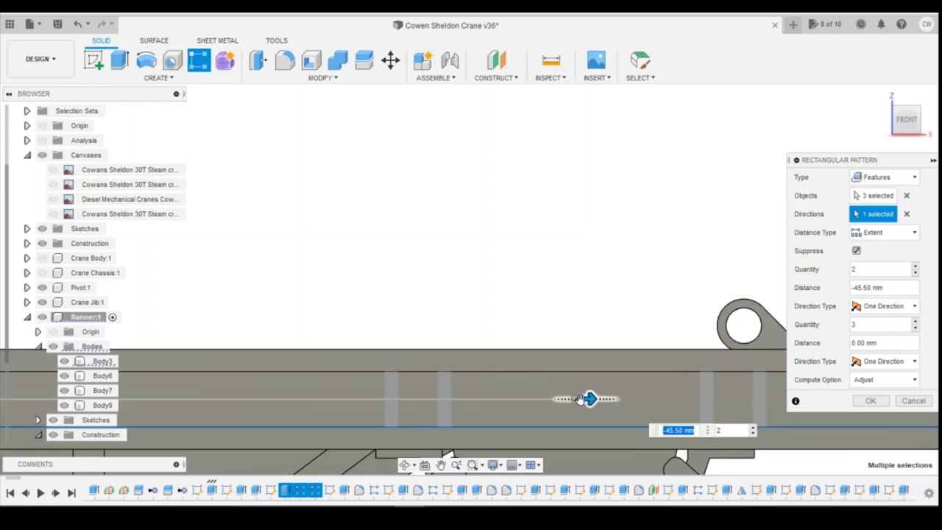
pyautogui.scroll(2, 580, 400)
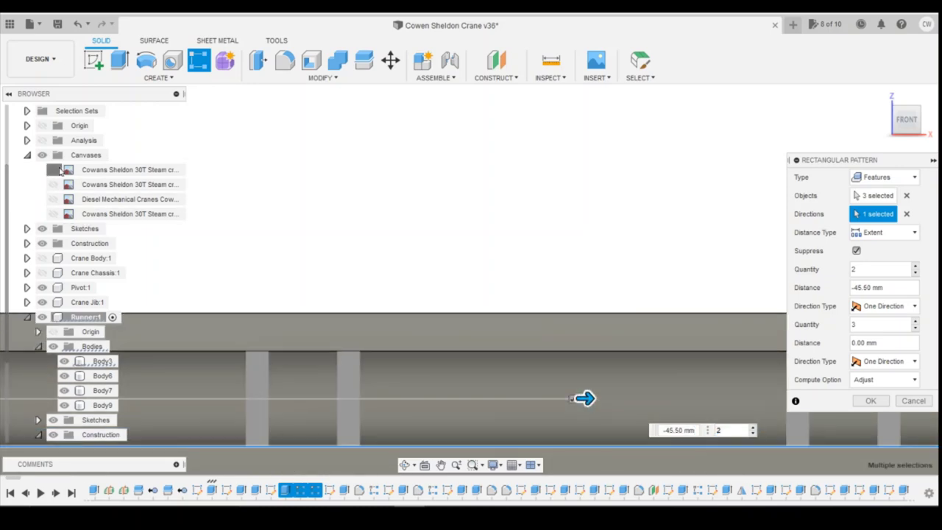
# Show the side elevation canvas and complete the strip pattern with a distance of -45.30 mm, matching the drawing.
pyautogui.click(53, 169)
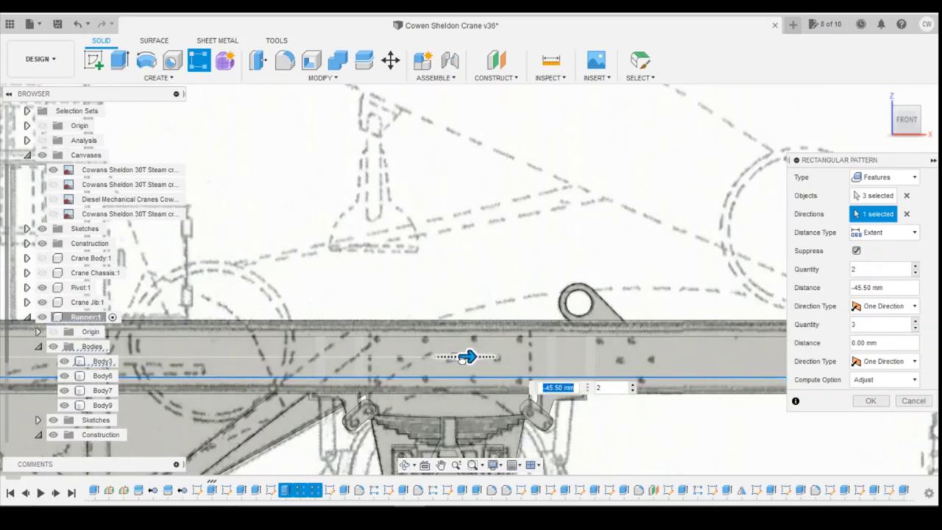
pyautogui.moveTo(462, 359); pyautogui.dragTo(457, 357)
pyautogui.press('Tab')
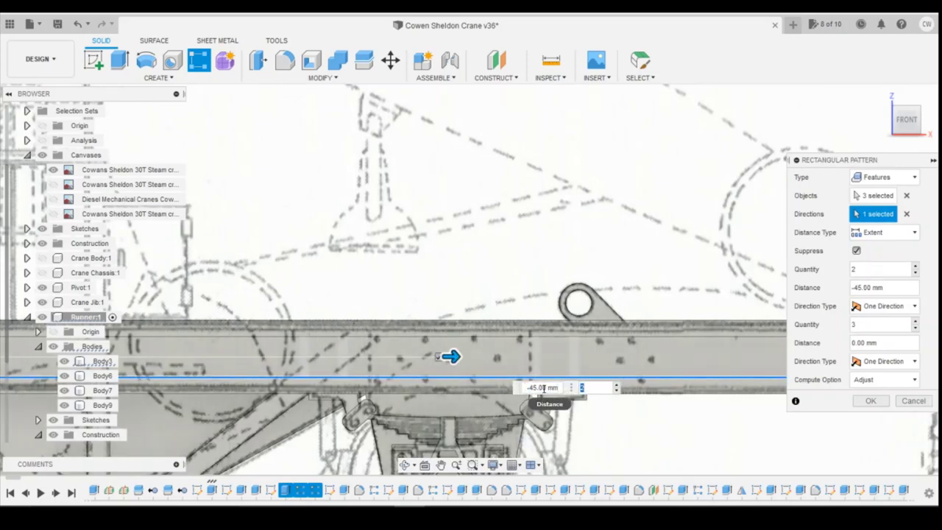
pyautogui.click(542, 388)
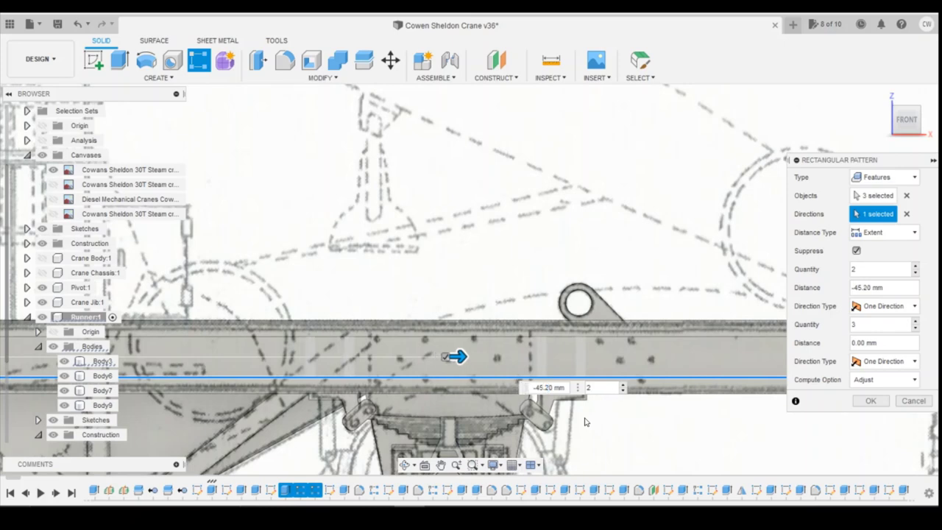
pyautogui.scroll(2, 529, 440)
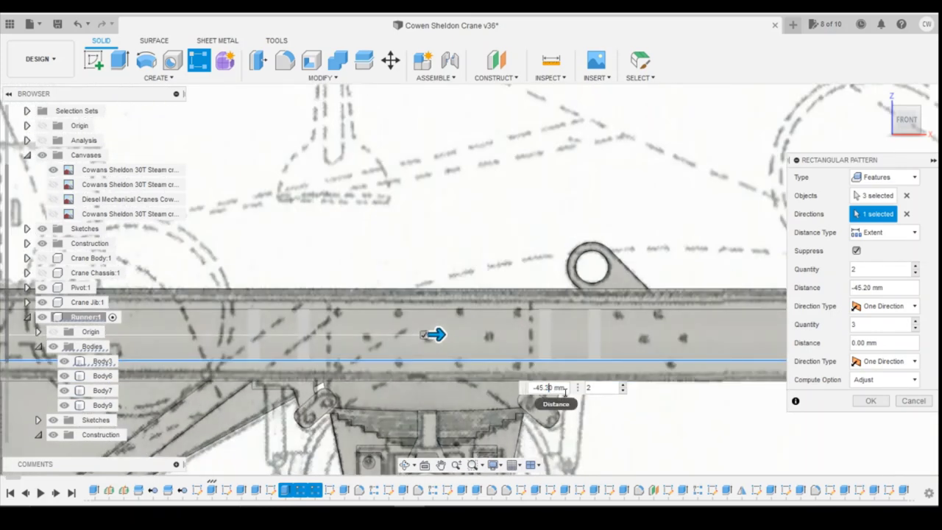
pyautogui.press('Down')
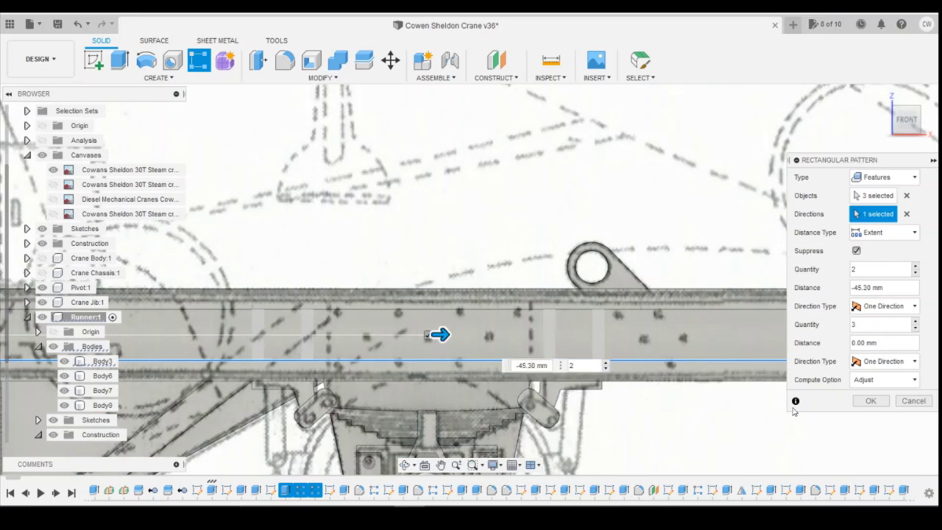
pyautogui.click(870, 400)
pyautogui.scroll(-3, 832, 394)
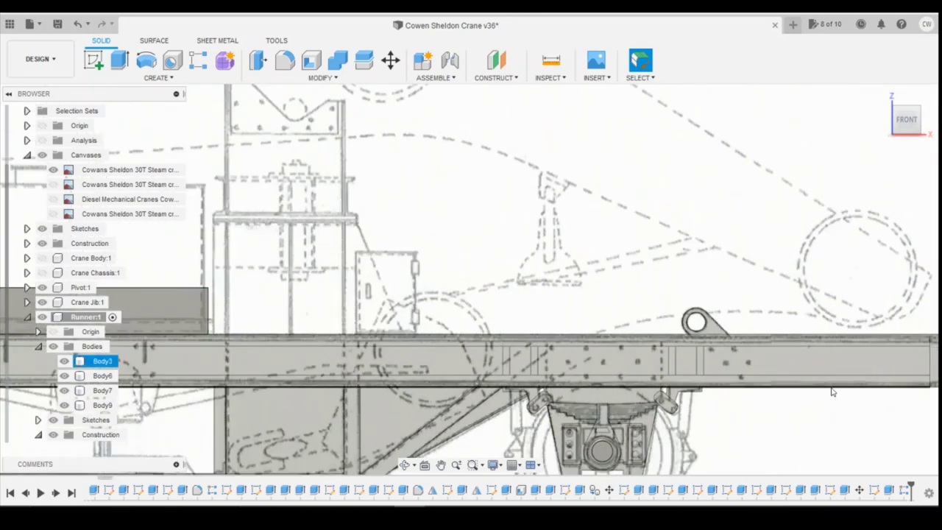
pyautogui.scroll(-2, 832, 393)
pyautogui.scroll(-4, 795, 346)
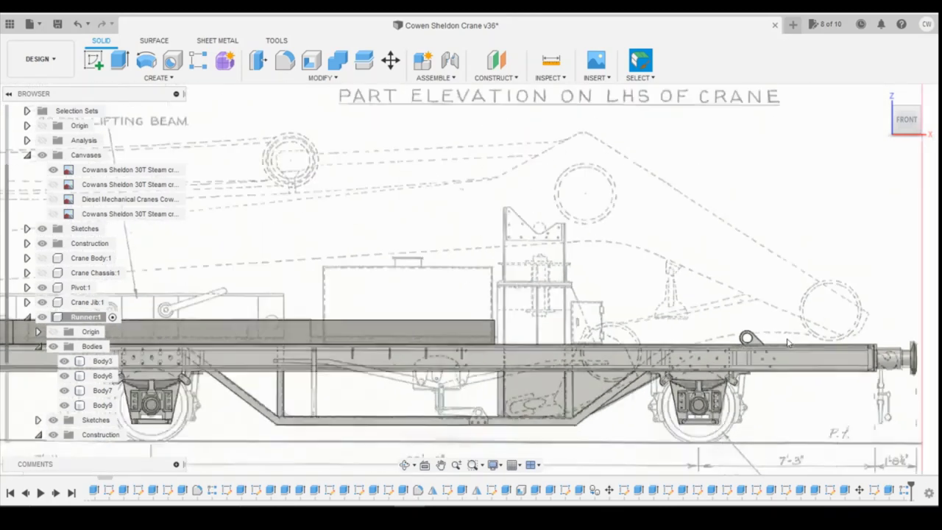
pyautogui.scroll(3, 792, 345)
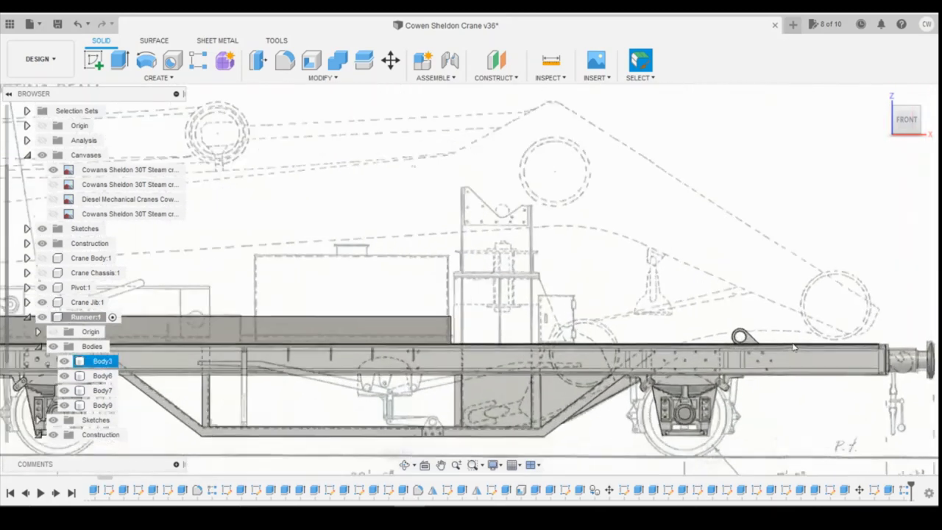
pyautogui.scroll(-3, 794, 346)
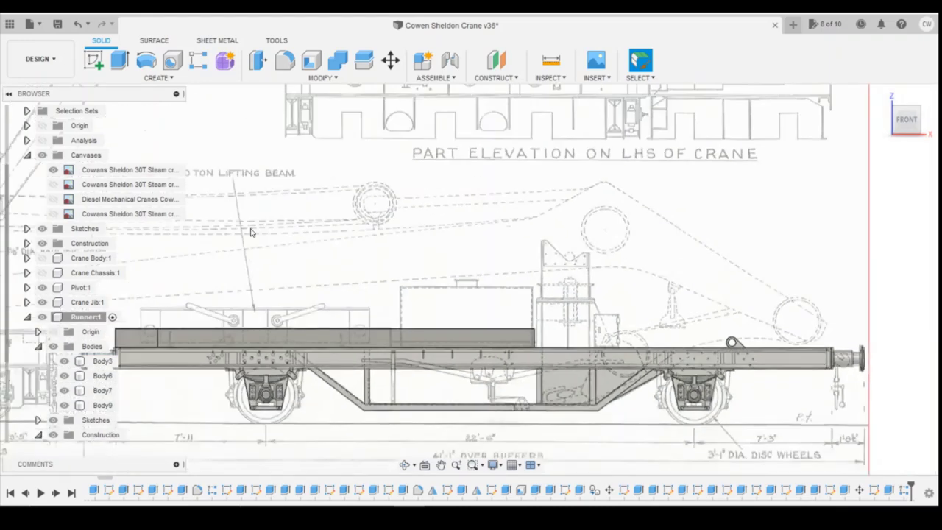
# Hide the side elevation canvas and start a rectangular feature pattern of the panel rivets, using their two extrusions, two fillets and two patterns as objects.
pyautogui.click(197, 62)
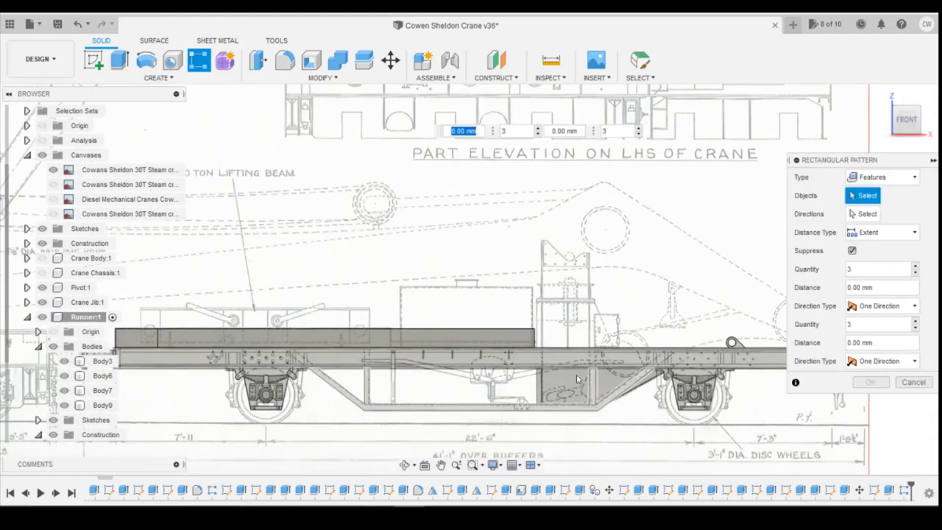
pyautogui.click(53, 169)
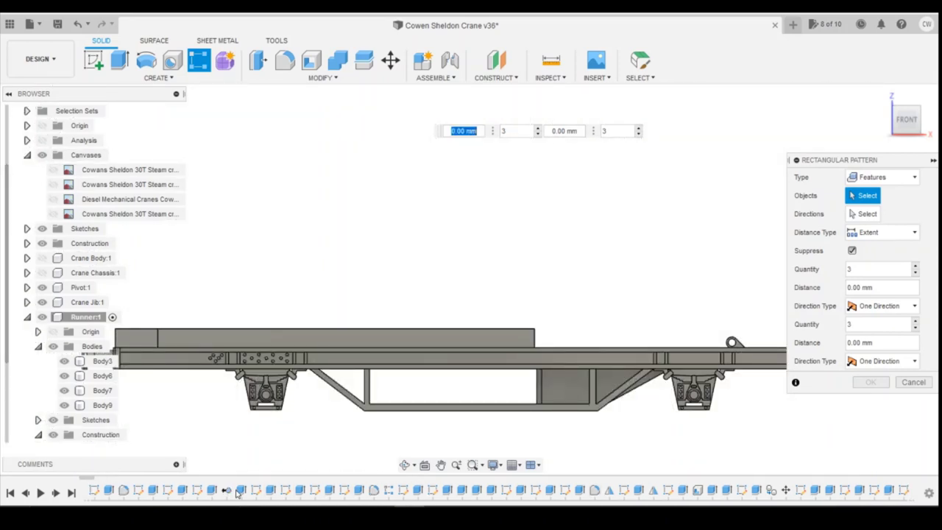
pyautogui.scroll(4, 254, 494)
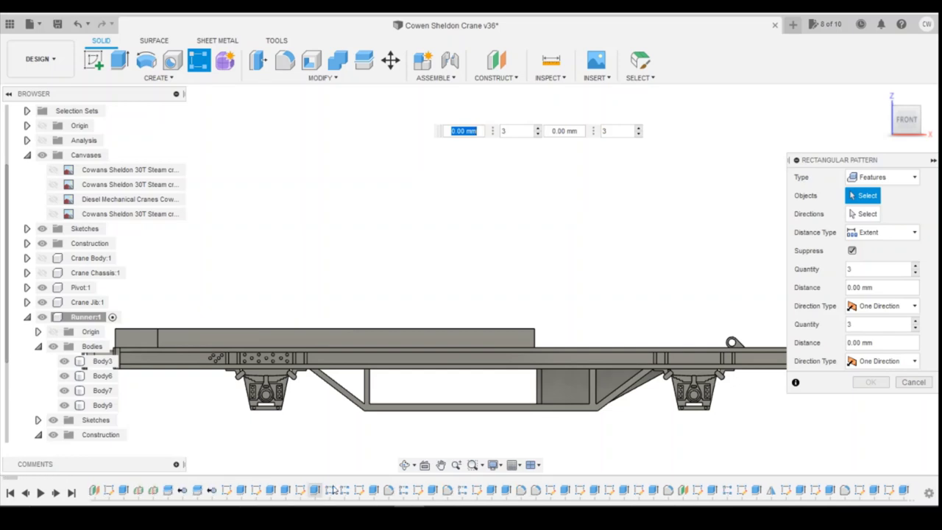
pyautogui.scroll(-3, 545, 492)
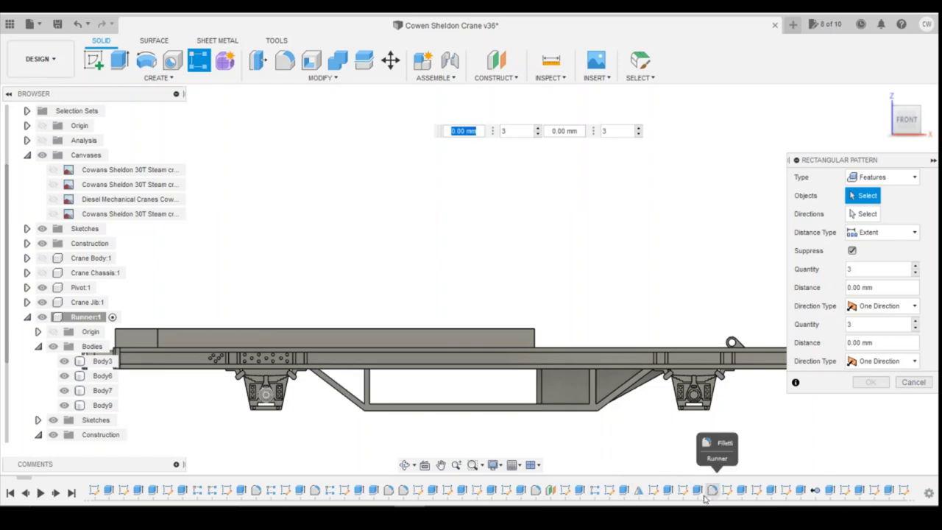
pyautogui.click(327, 491)
pyautogui.click(315, 491)
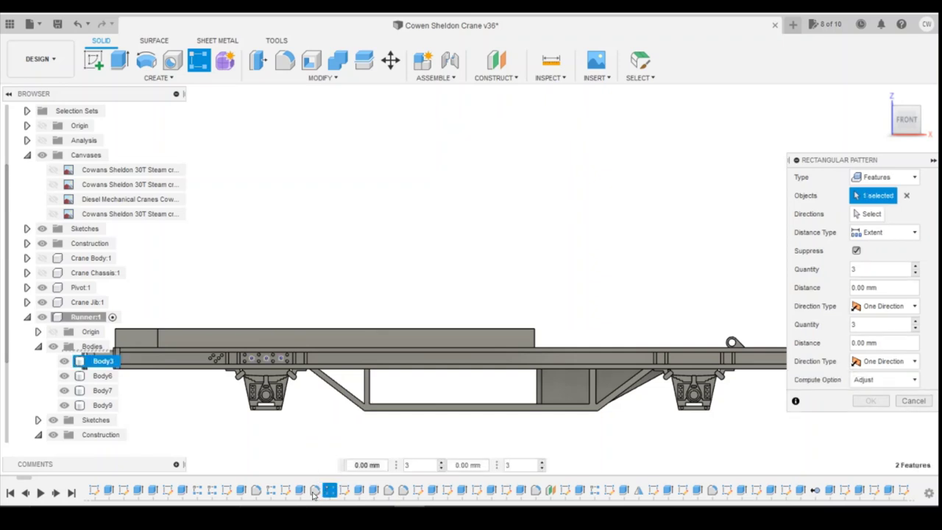
pyautogui.click(300, 491)
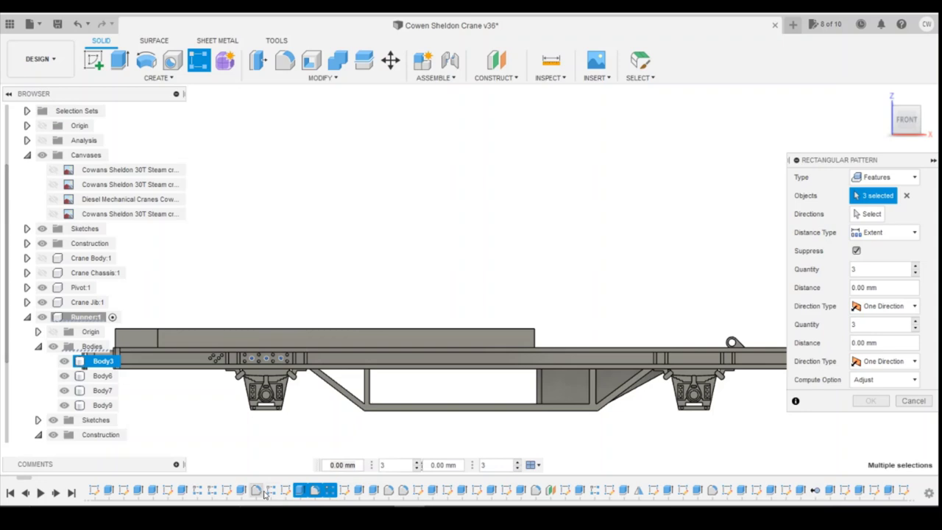
pyautogui.click(271, 491)
pyautogui.click(256, 491)
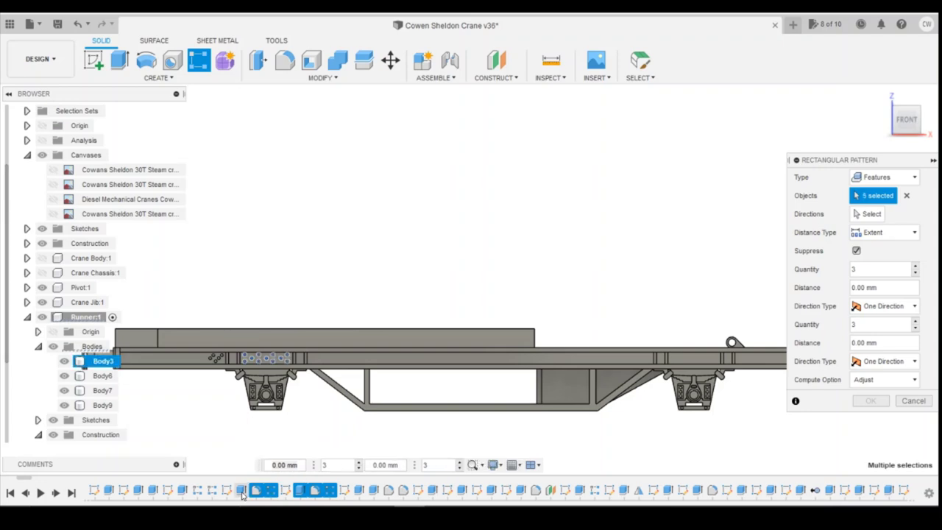
pyautogui.click(241, 491)
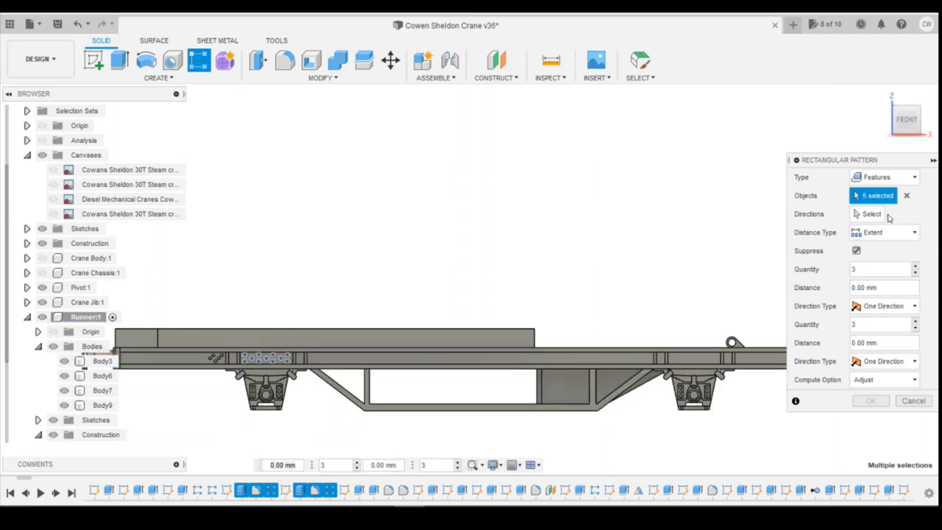
# Run the rivet pattern along the main beam towards the towing-eye end, with quantity 2 and distance about 46 mm.
pyautogui.click(872, 214)
pyautogui.click(280, 359)
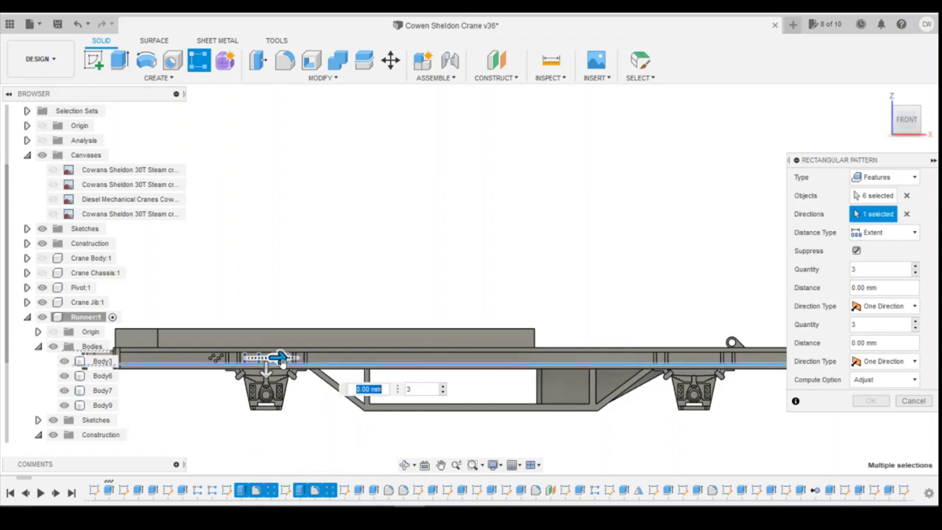
pyautogui.moveTo(285, 359); pyautogui.dragTo(649, 359)
pyautogui.moveTo(786, 390); pyautogui.dragTo(770, 392)
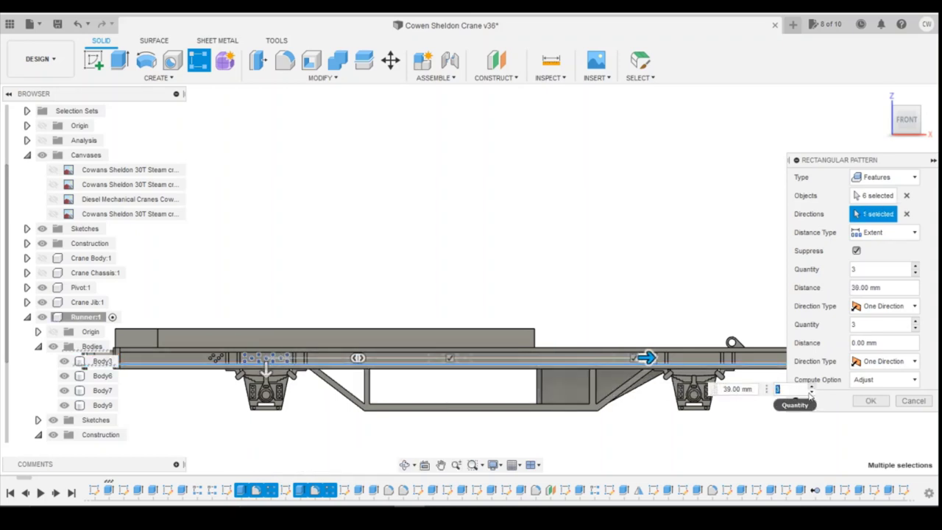
pyautogui.write('2')
pyautogui.scroll(-2, 613, 395)
pyautogui.scroll(4, 652, 376)
pyautogui.moveTo(593, 362); pyautogui.dragTo(699, 363)
pyautogui.scroll(4, 699, 362)
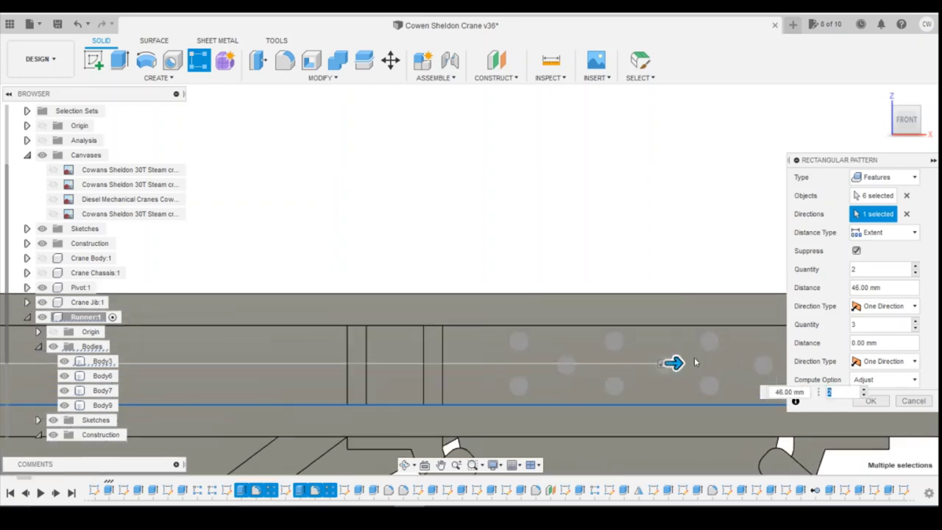
# Centre the copied rivets in the panel above the towing-eye-end axle box with a distance of 45.30 mm and complete the pattern.
pyautogui.scroll(-2, 650, 373)
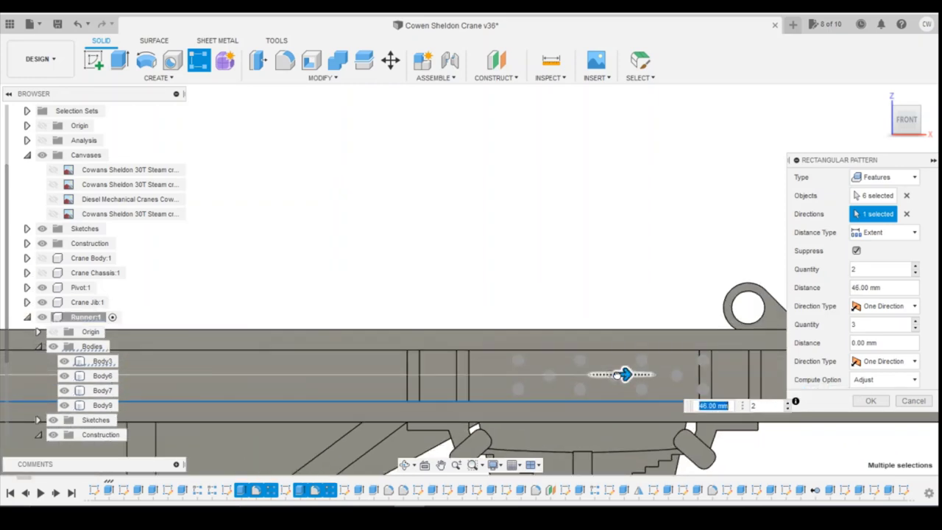
pyautogui.moveTo(626, 374); pyautogui.dragTo(610, 374)
pyautogui.scroll(3, 604, 374)
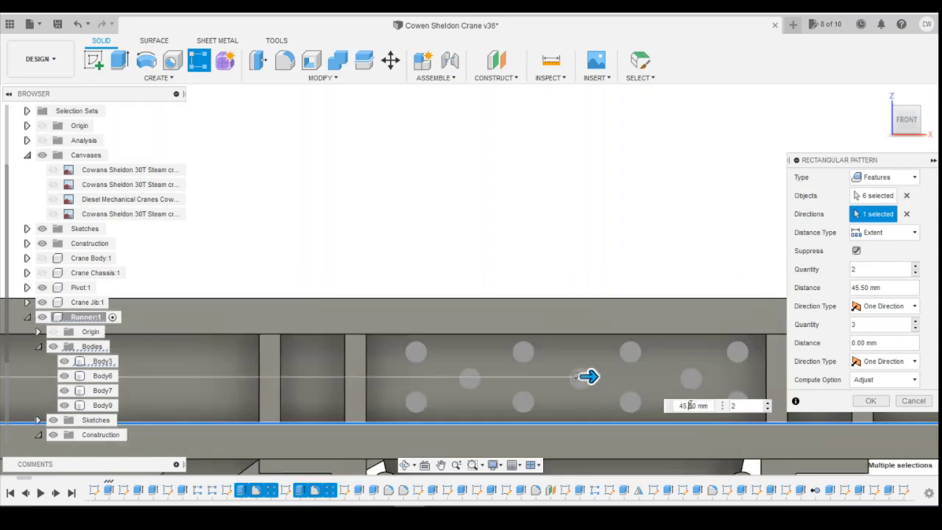
pyautogui.write('4')
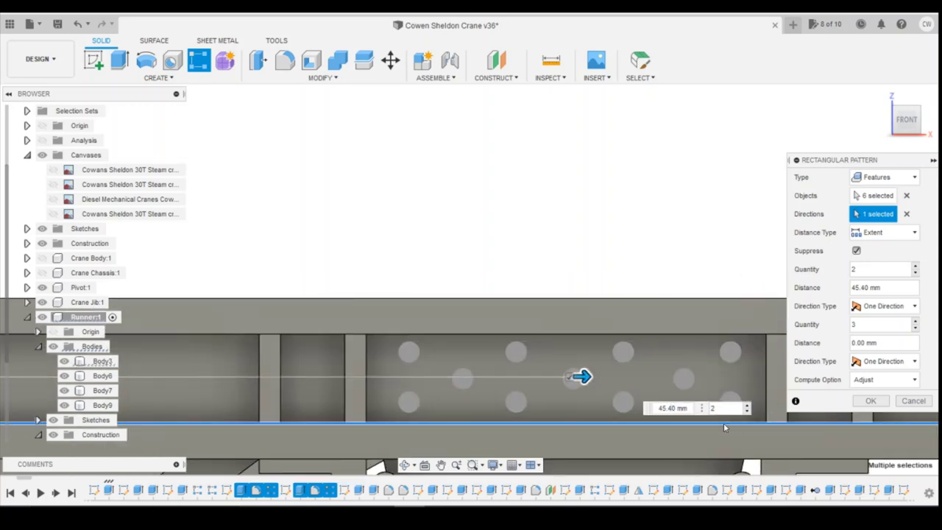
pyautogui.press('BackSpace')
pyautogui.press('Return')
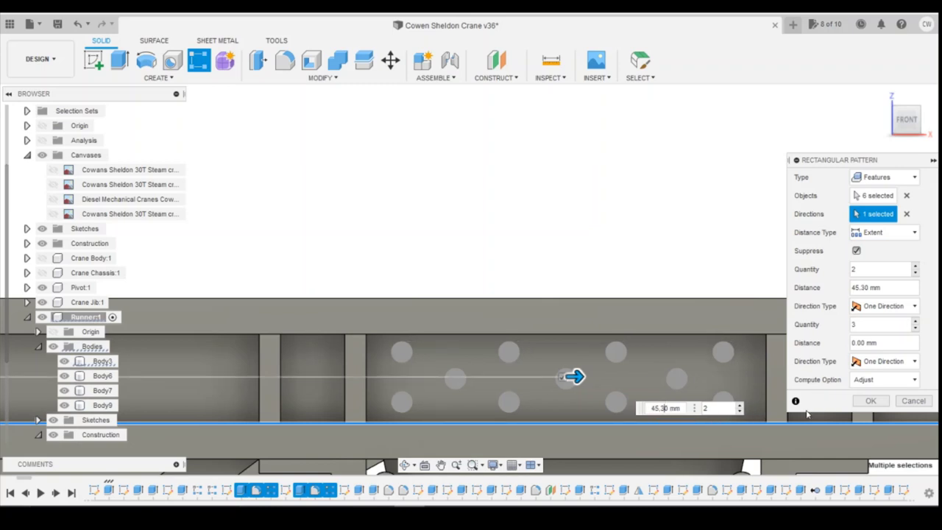
pyautogui.click(871, 401)
pyautogui.scroll(-6, 531, 381)
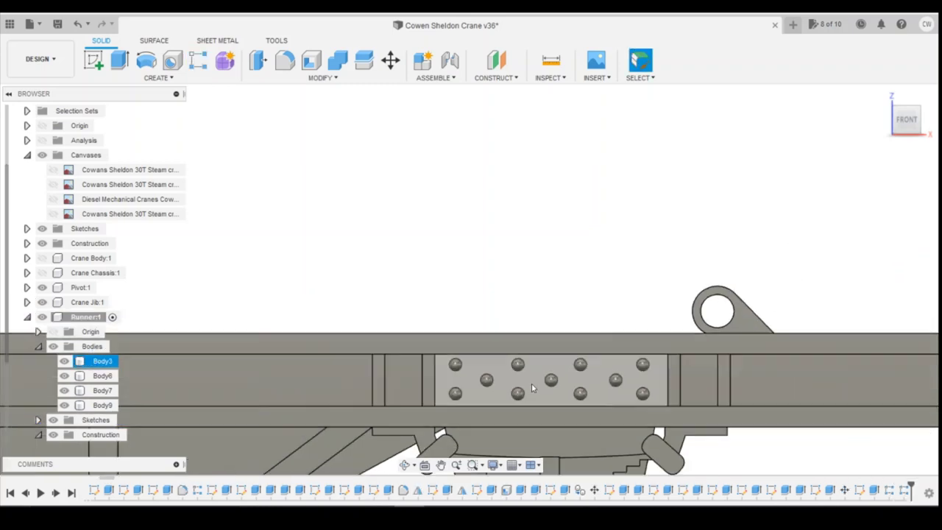
# Examine the wagon's side and look through the design history for the features of the diagonal rivet group beside the first rivet panel.
pyautogui.scroll(3, 217, 386)
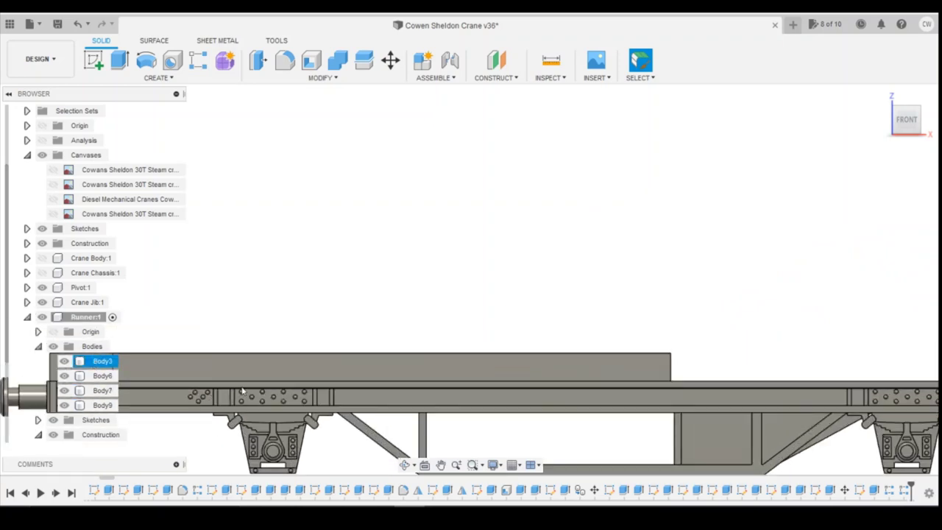
pyautogui.scroll(-1, 204, 408)
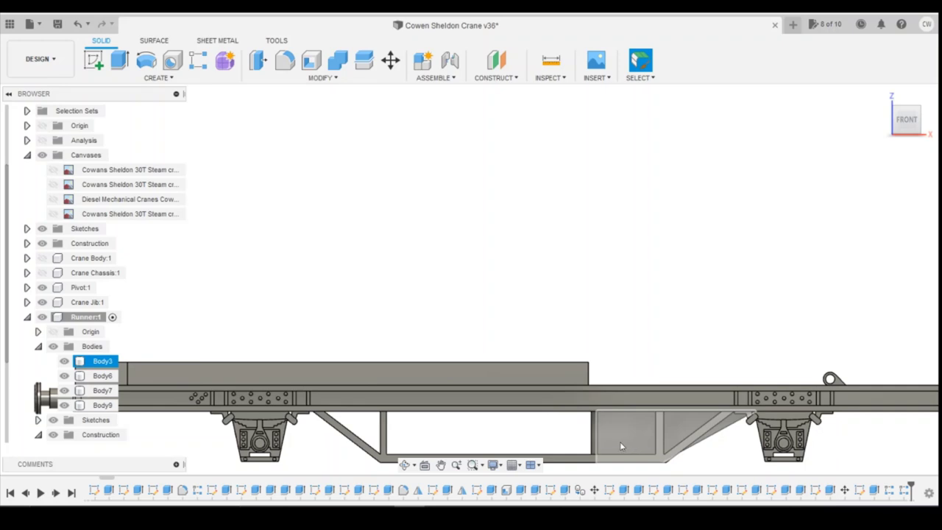
pyautogui.scroll(-3, 620, 435)
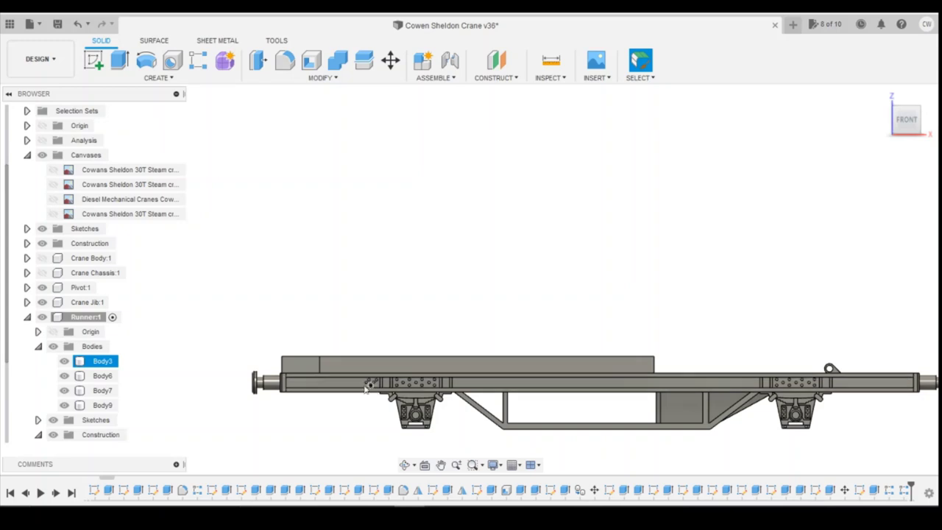
pyautogui.scroll(6, 338, 493)
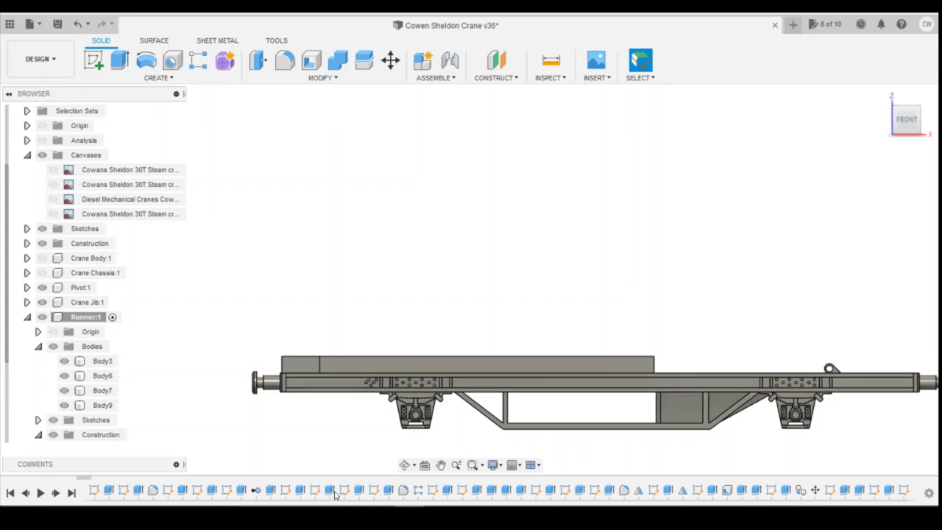
pyautogui.scroll(1, 367, 493)
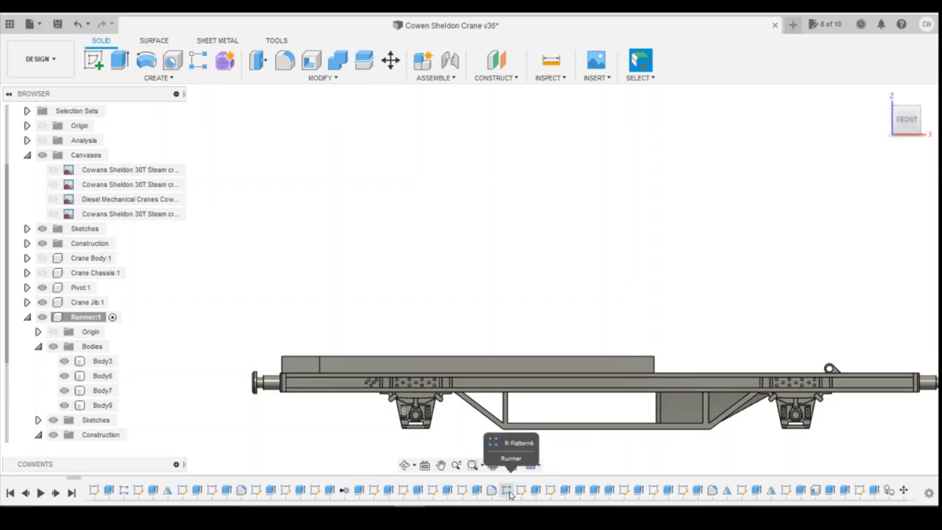
pyautogui.scroll(2, 302, 491)
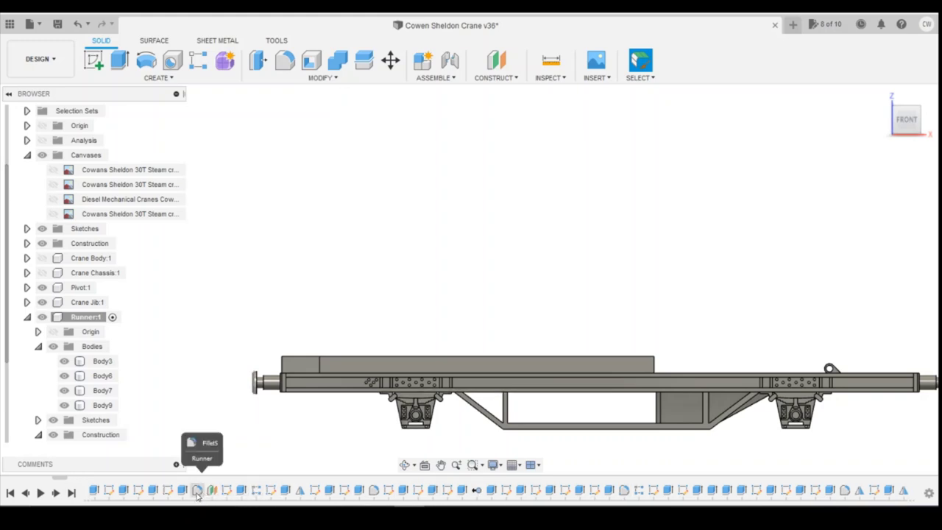
pyautogui.scroll(2, 197, 495)
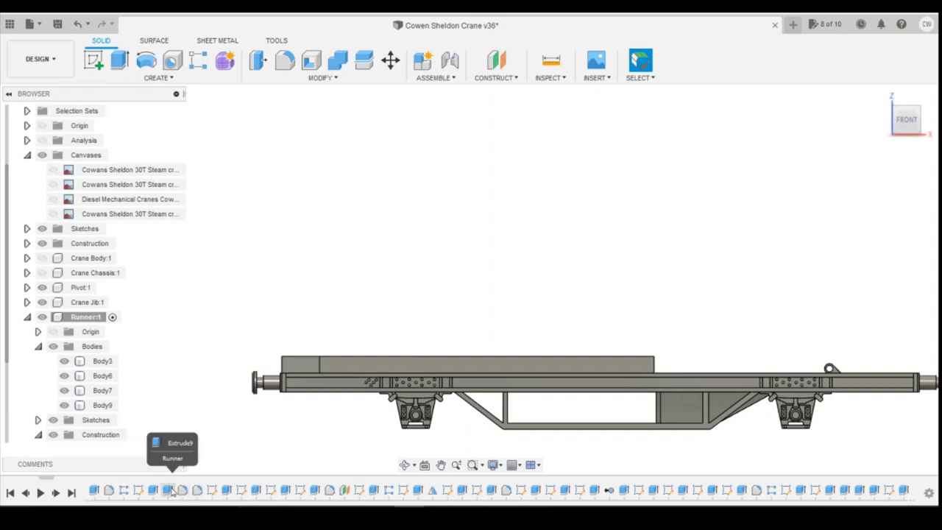
pyautogui.scroll(2, 177, 492)
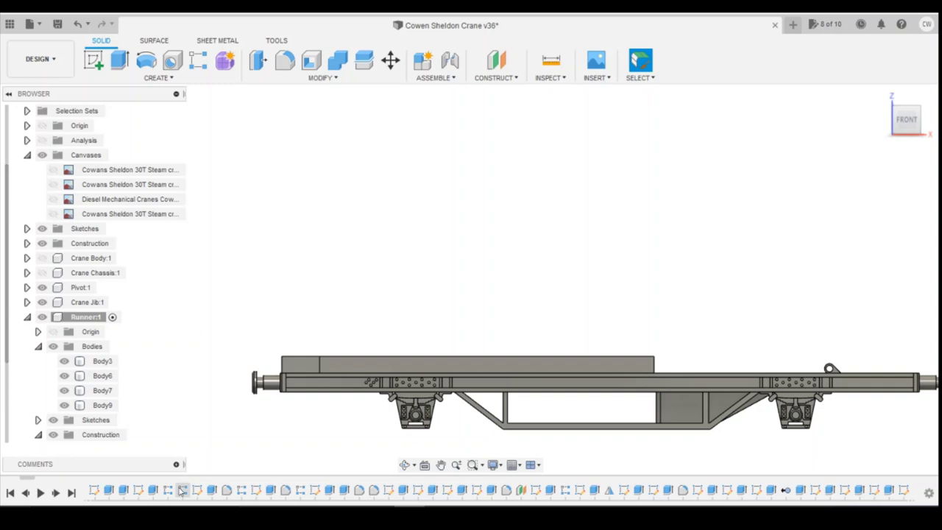
pyautogui.click(344, 489)
pyautogui.rightClick(343, 489)
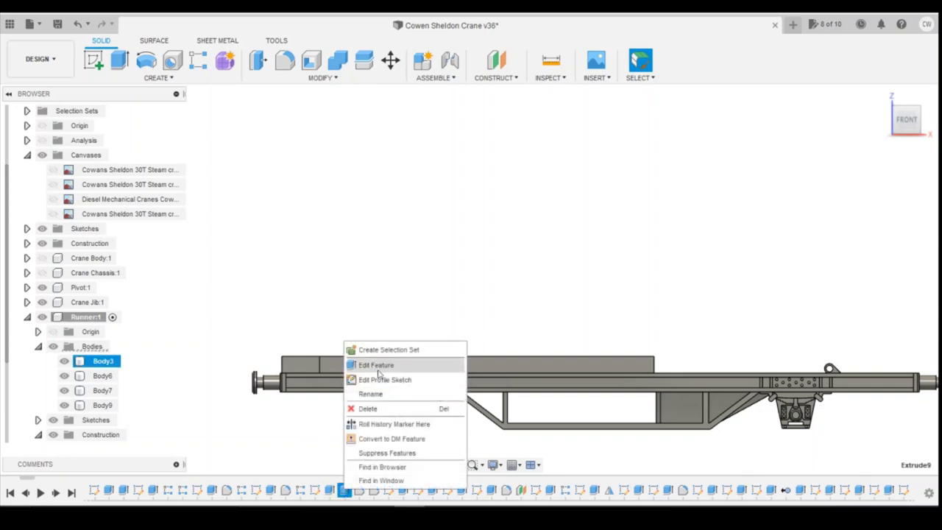
pyautogui.click(381, 361)
pyautogui.rightClick(344, 489)
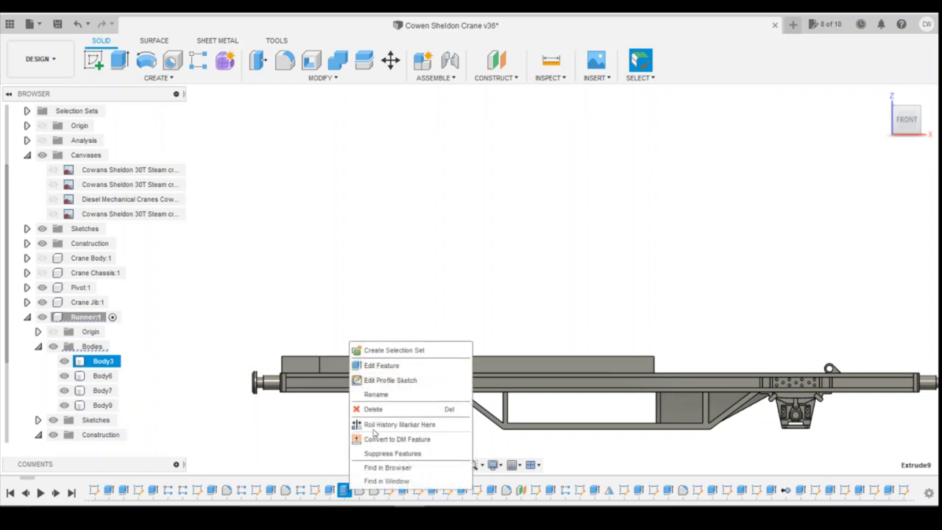
pyautogui.click(392, 366)
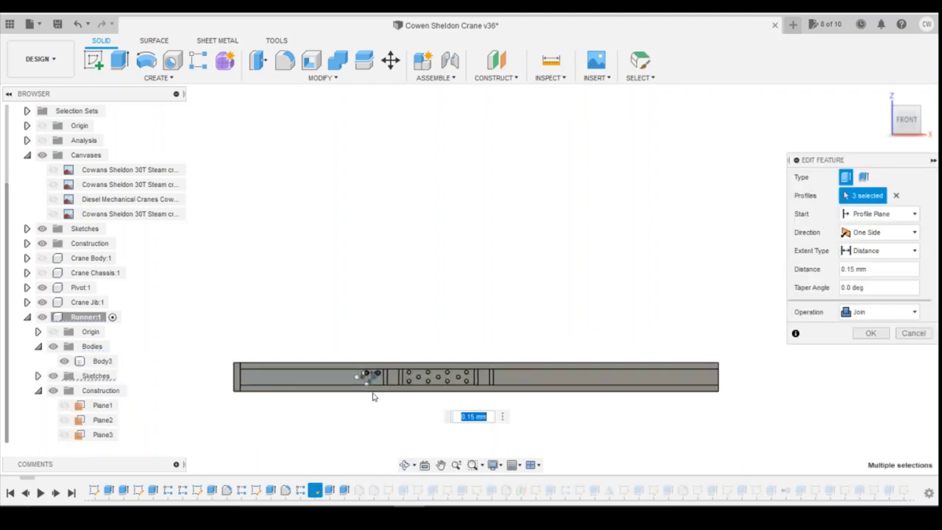
pyautogui.scroll(5, 371, 400)
pyautogui.scroll(-3, 364, 404)
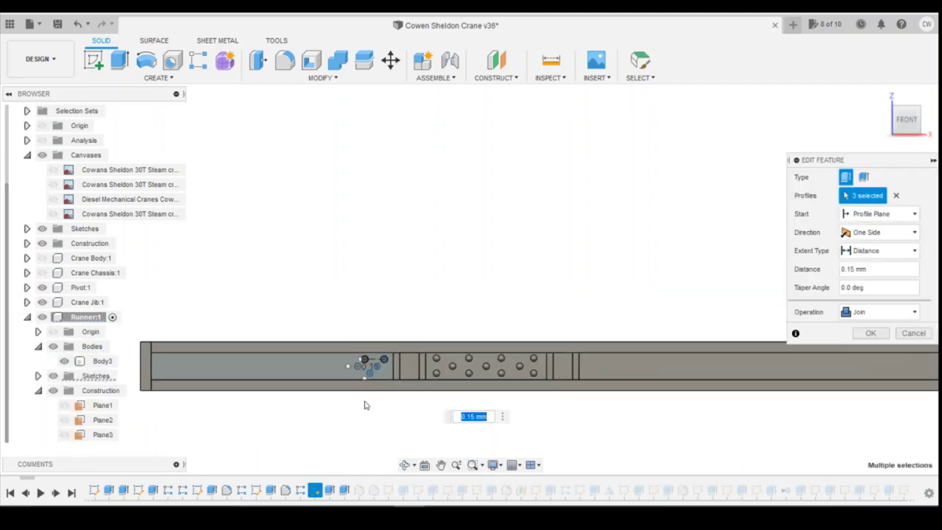
pyautogui.click(880, 312)
pyautogui.click(869, 369)
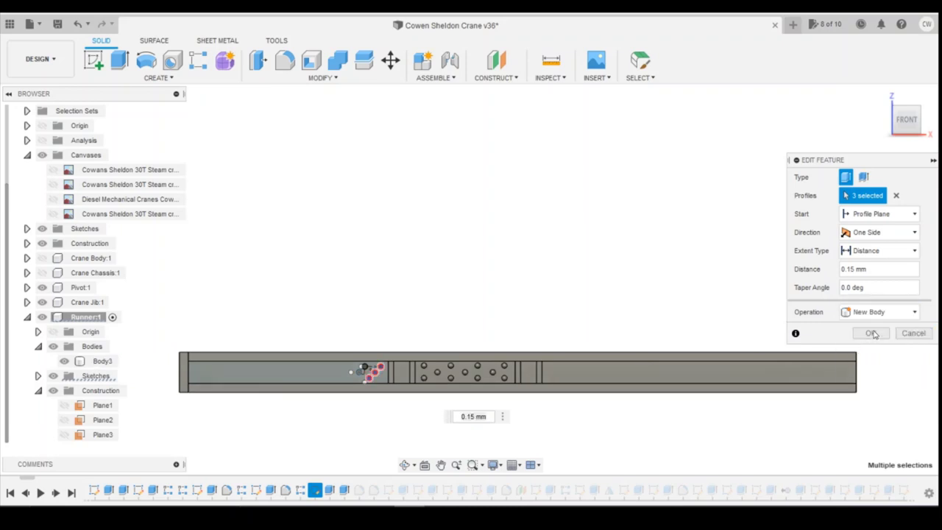
pyautogui.click(912, 334)
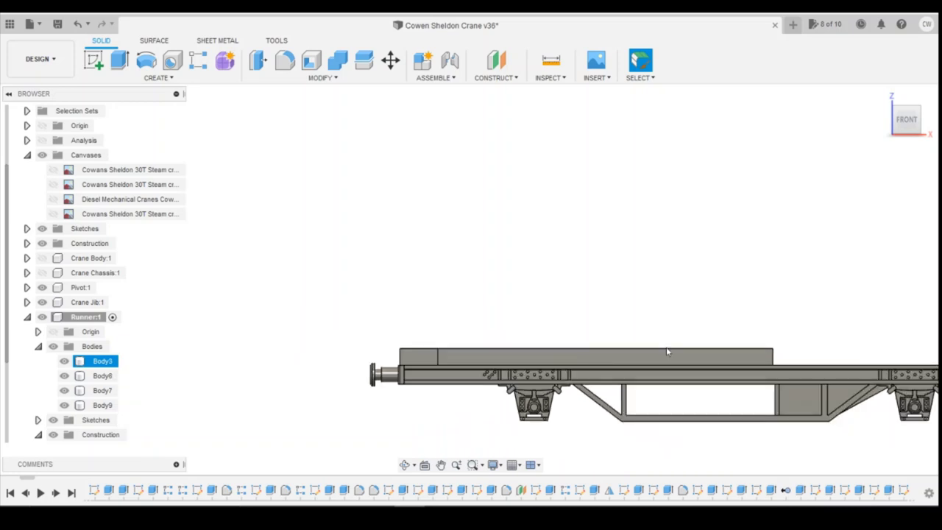
# Create an offset plane at 0.00 mm on the raised deck box's end face that faces the towing eye.
pyautogui.keyDown('shift'); pyautogui.moveTo(739, 197); pyautogui.dragTo(742, 81, button='middle'); pyautogui.keyUp('shift')
pyautogui.click(496, 60)
pyautogui.scroll(5, 725, 346)
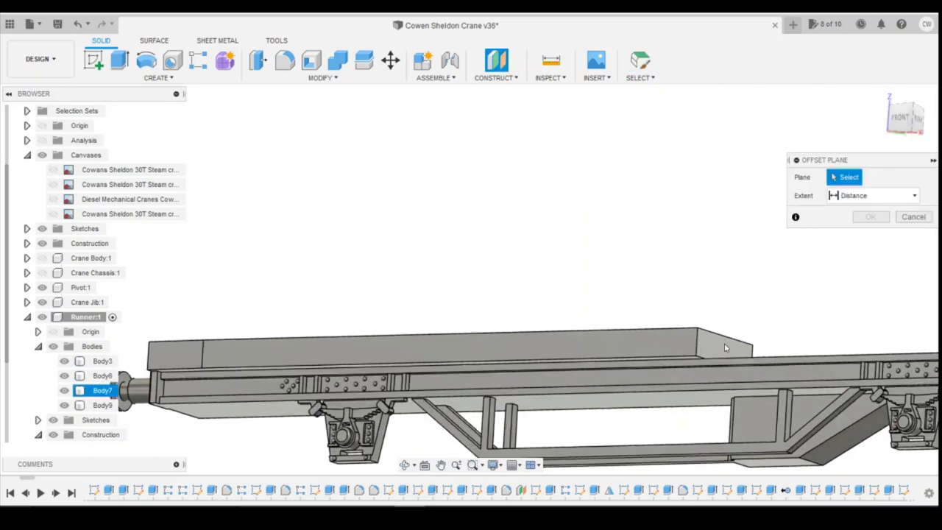
pyautogui.click(724, 343)
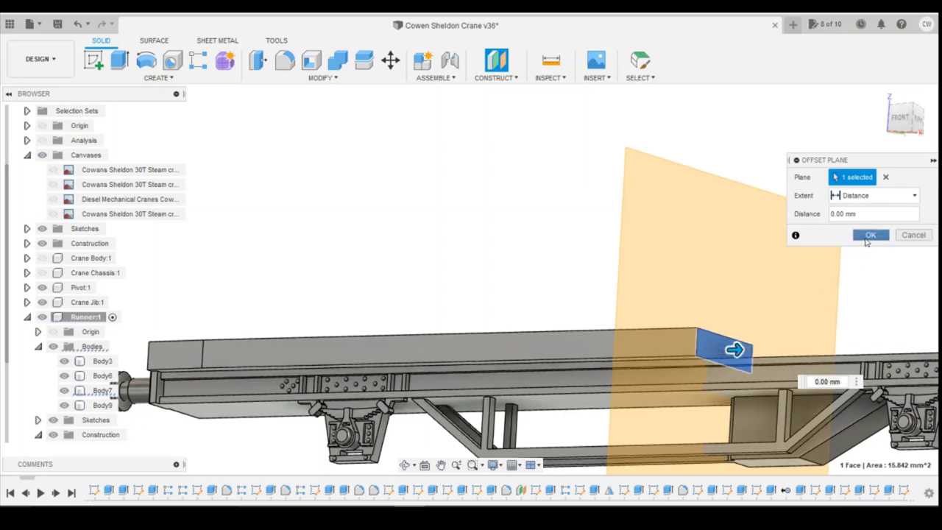
pyautogui.press('Return')
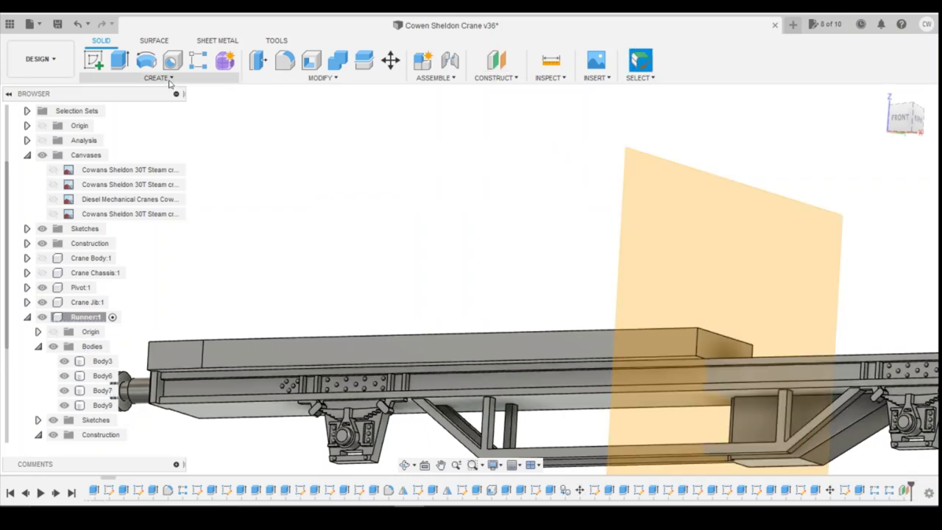
# Mirror the diagonal rivet group's two extrusions and two fillets across the offset plane on the raised deck box's end face.
pyautogui.click(168, 78)
pyautogui.click(147, 363)
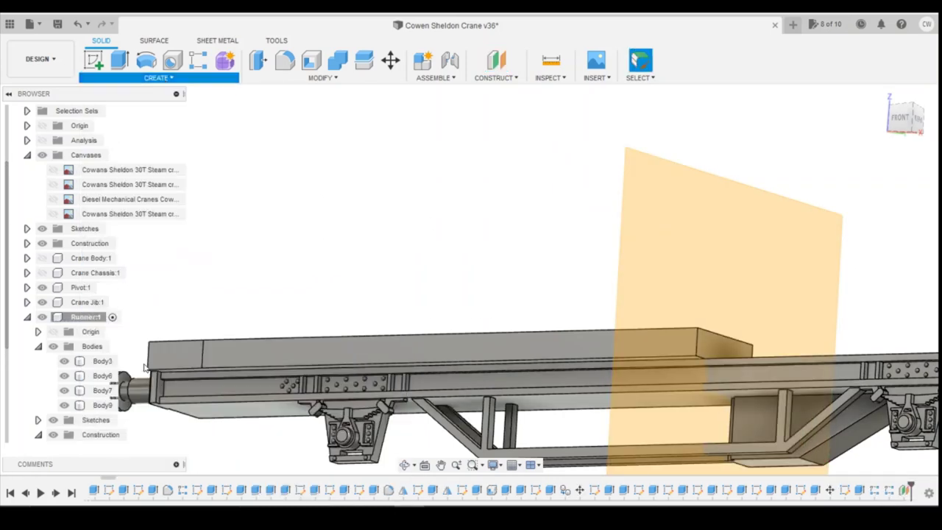
pyautogui.click(880, 177)
pyautogui.click(863, 191)
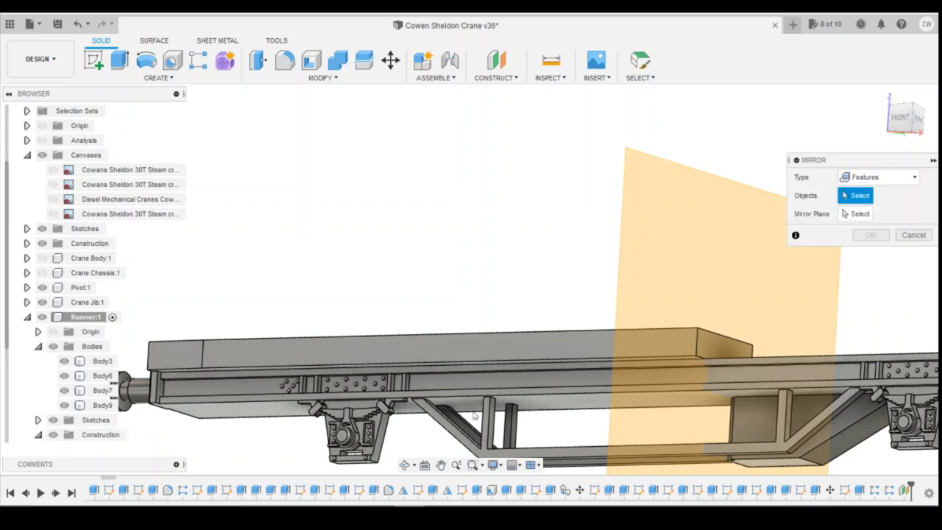
pyautogui.scroll(8, 284, 492)
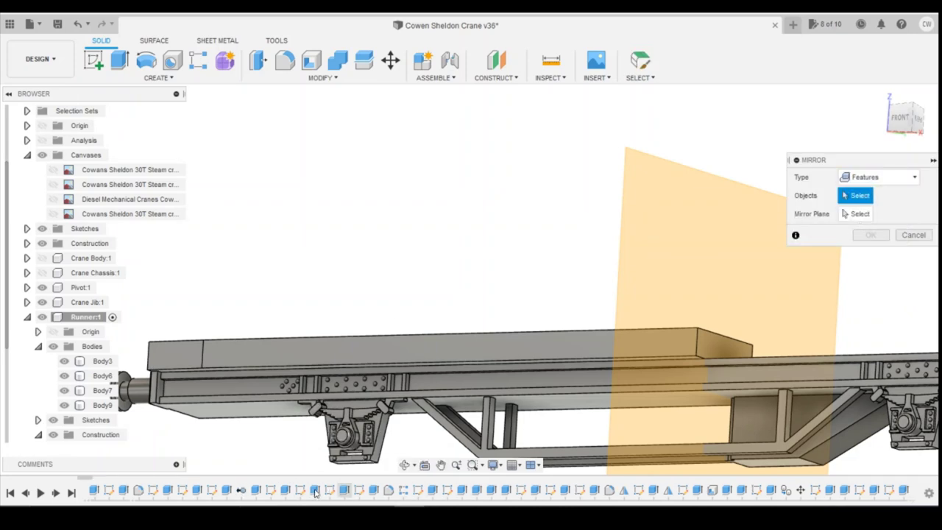
pyautogui.scroll(3, 315, 493)
pyautogui.scroll(-6, 630, 504)
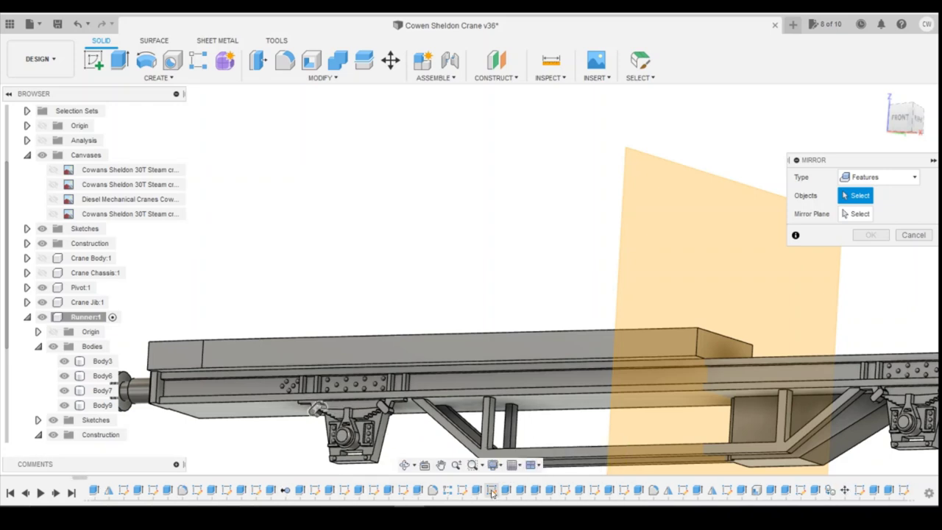
pyautogui.scroll(7, 248, 501)
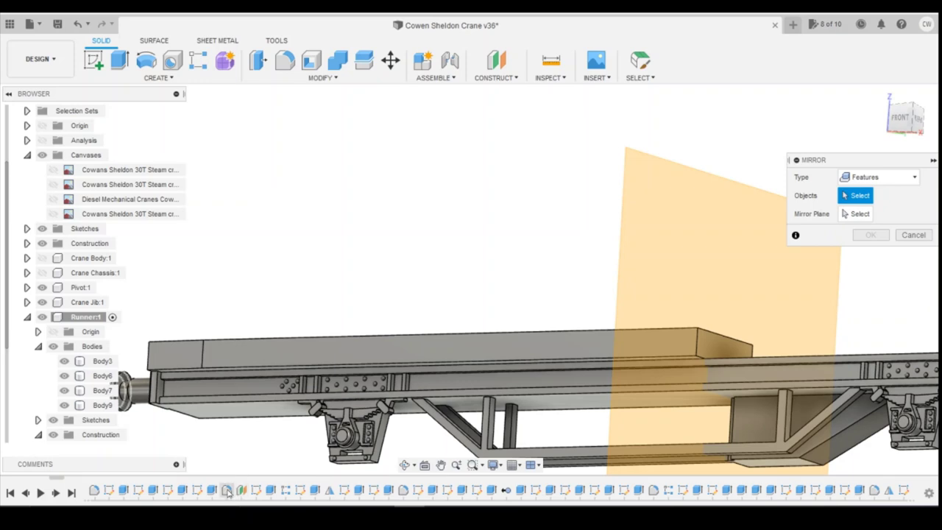
pyautogui.scroll(7, 232, 495)
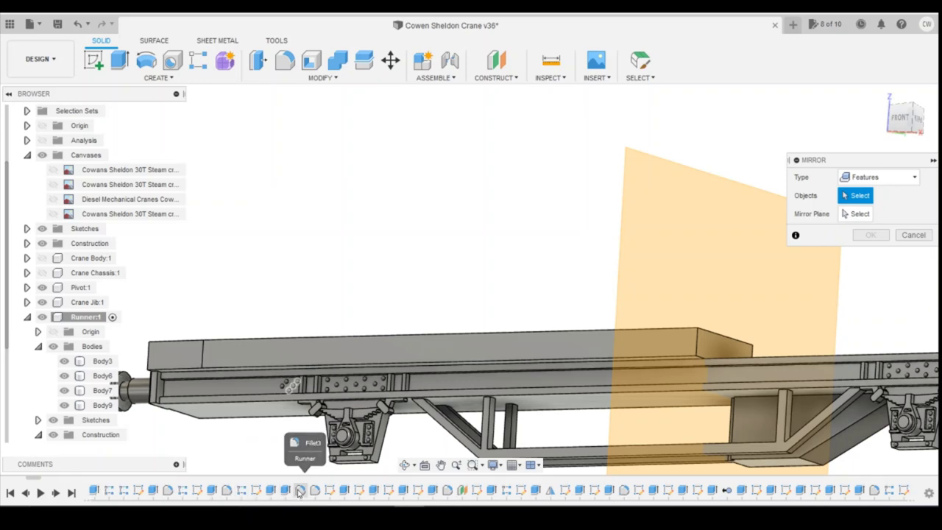
pyautogui.click(315, 491)
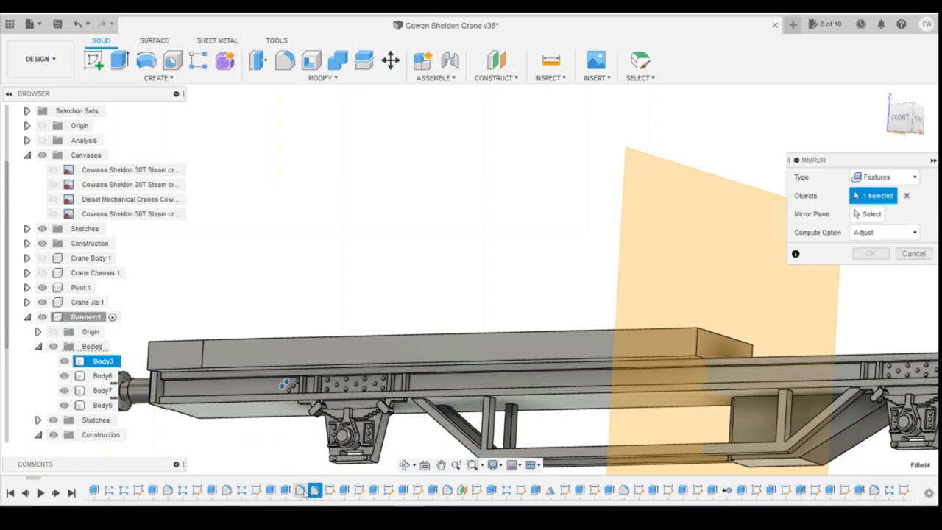
pyautogui.keyDown('shift'); pyautogui.click(285, 492); pyautogui.keyUp('shift')
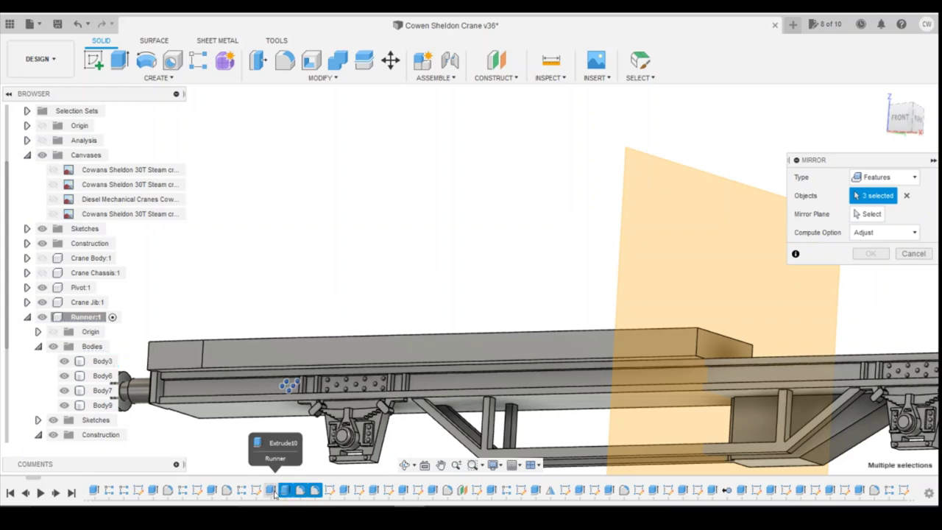
pyautogui.keyDown('shift'); pyautogui.click(271, 491); pyautogui.keyUp('shift')
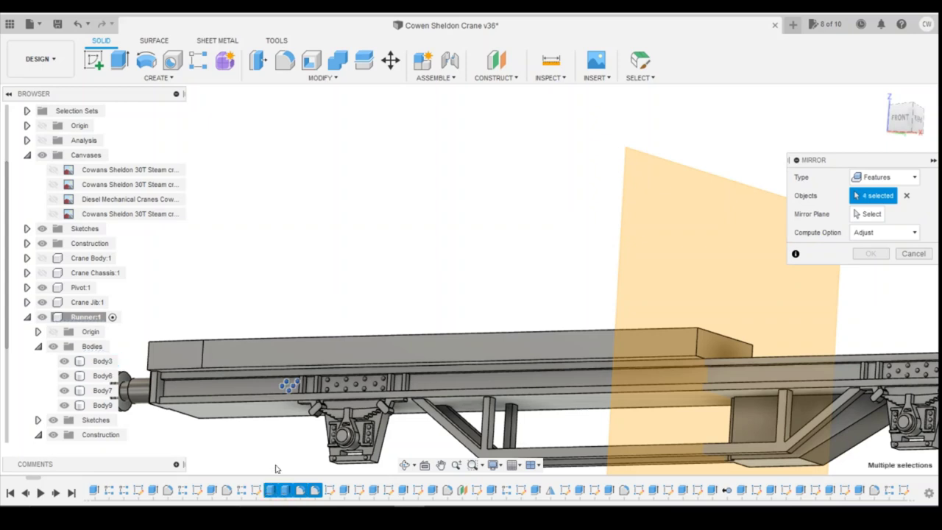
pyautogui.click(650, 243)
pyautogui.scroll(-5, 467, 244)
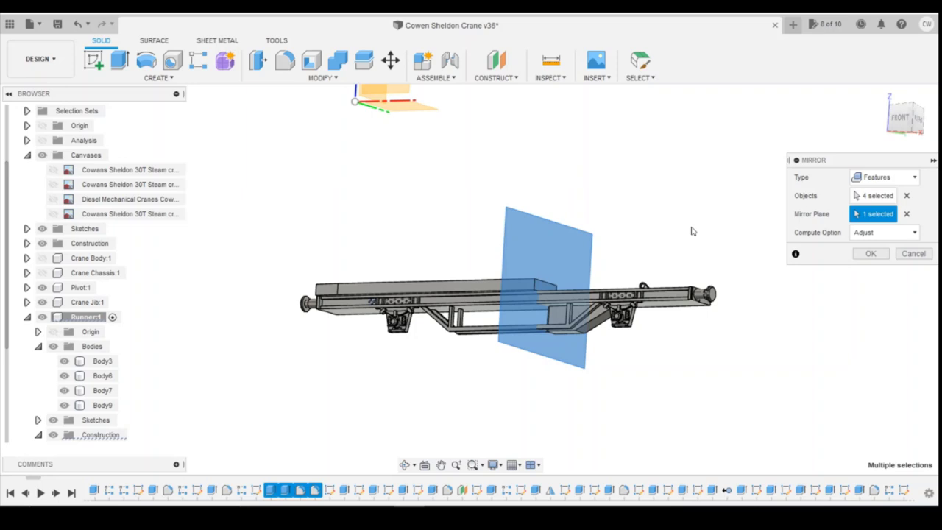
pyautogui.click(871, 253)
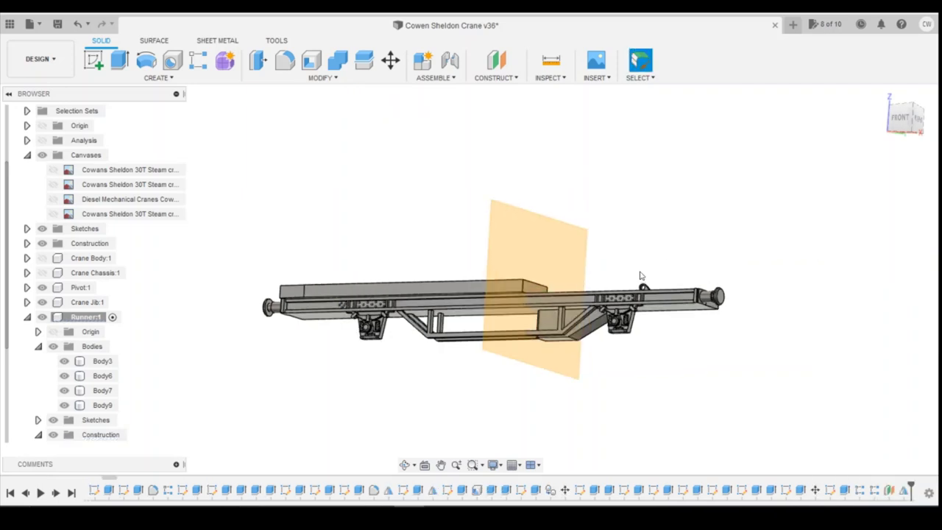
# Set the mirror plane's offset from the raised deck box's end face to -7.00 mm.
pyautogui.scroll(2, 649, 265)
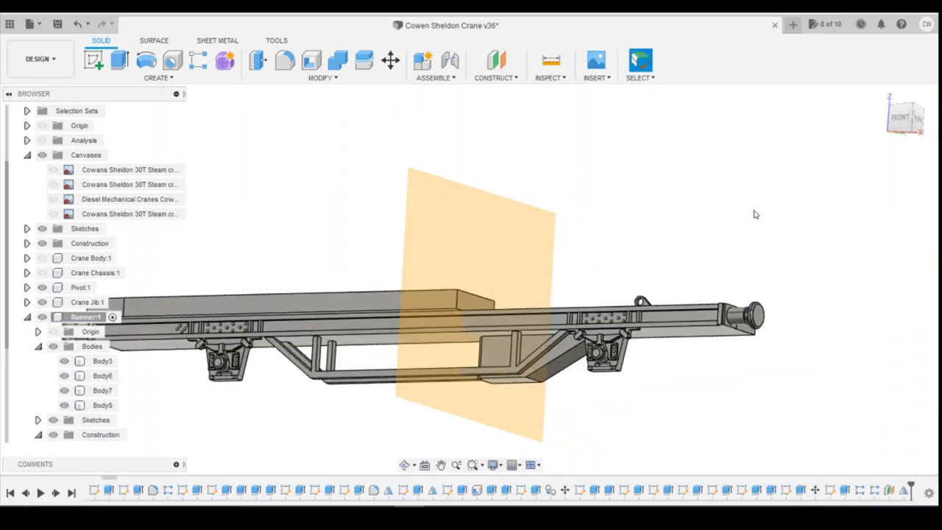
pyautogui.click(902, 121)
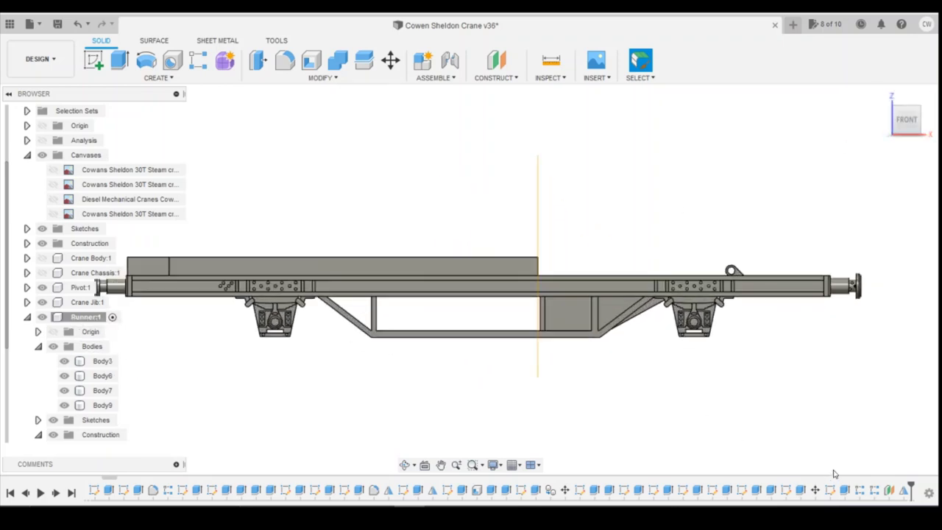
pyautogui.moveTo(910, 489)
pyautogui.mouseDown()
pyautogui.moveTo(837, 489)
pyautogui.moveTo(770, 504)
pyautogui.mouseUp()
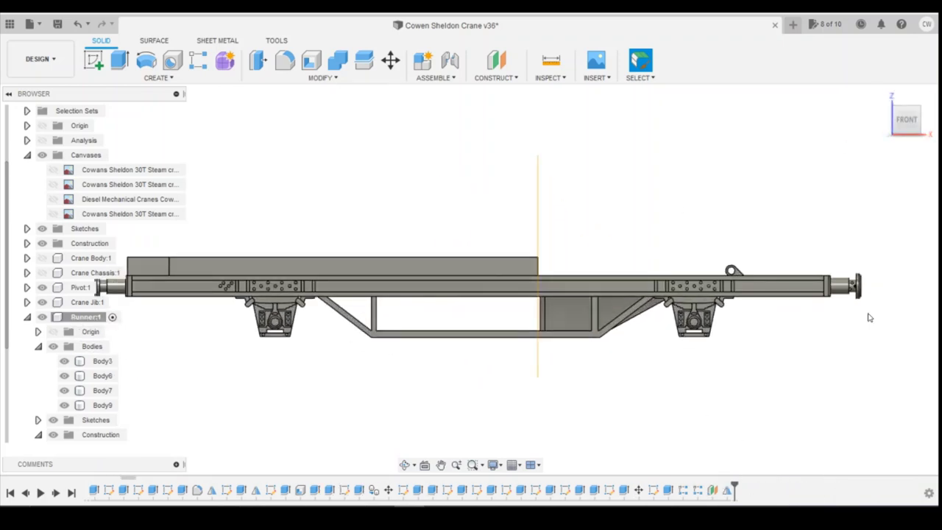
pyautogui.rightClick(711, 491)
pyautogui.click(722, 377)
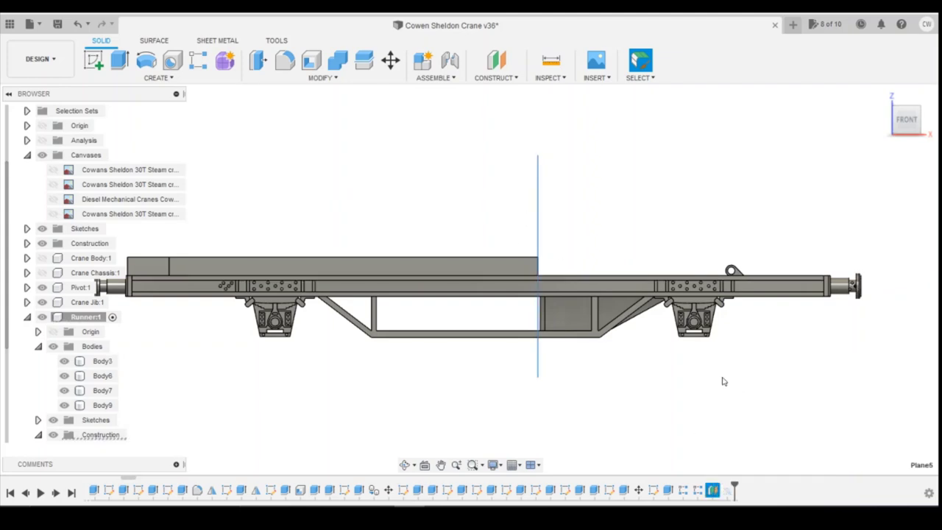
pyautogui.moveTo(552, 267); pyautogui.dragTo(484, 268)
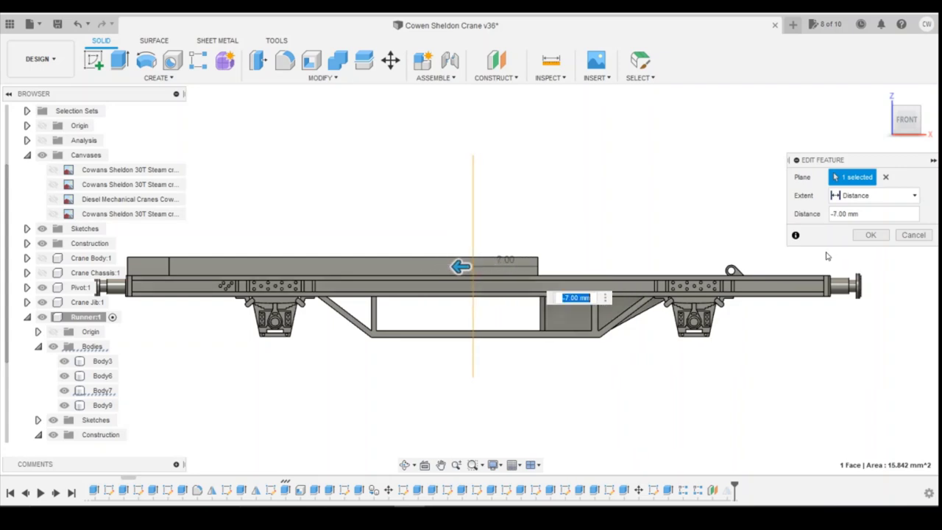
pyautogui.click(869, 234)
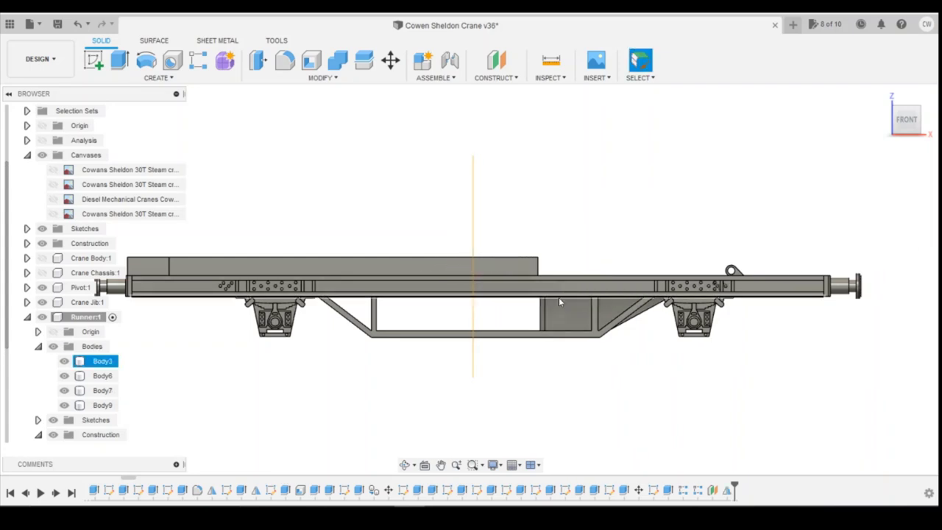
# Change the mirror plane's offset distance to -6.00 mm.
pyautogui.rightClick(718, 490)
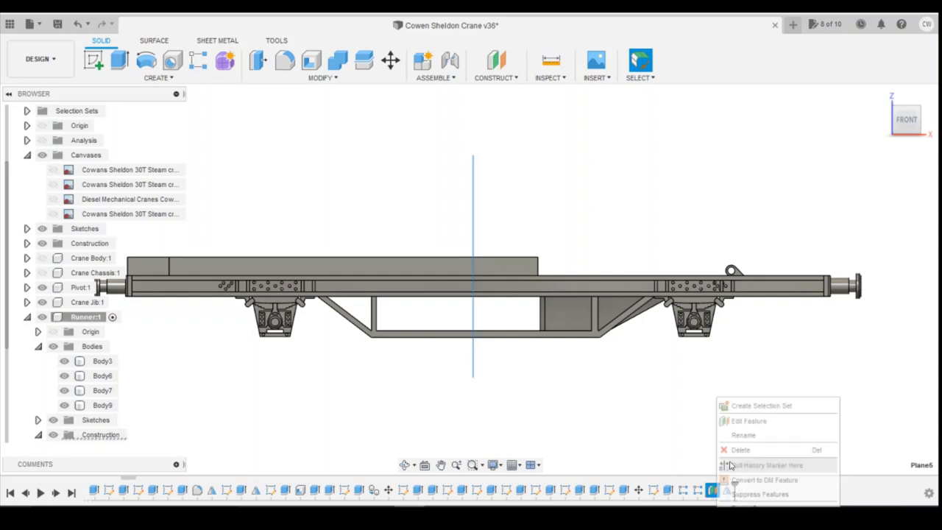
pyautogui.click(749, 421)
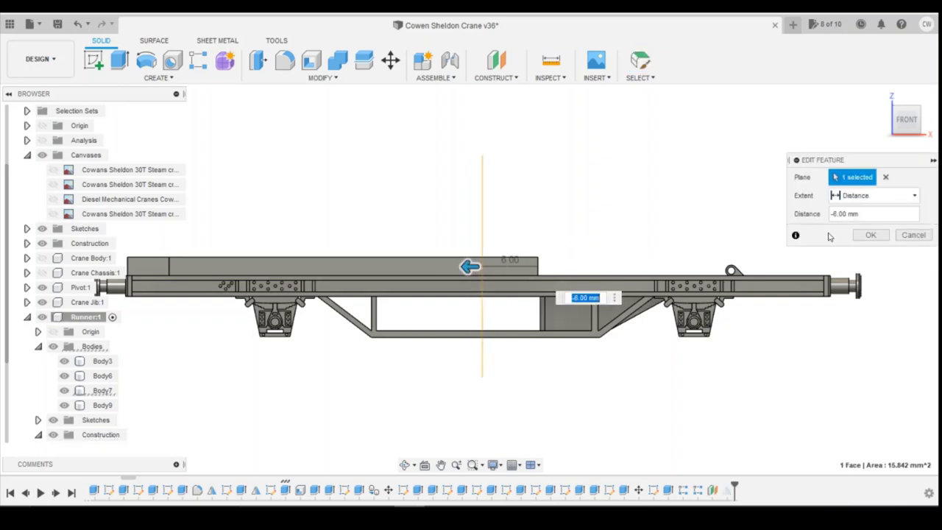
pyautogui.click(869, 236)
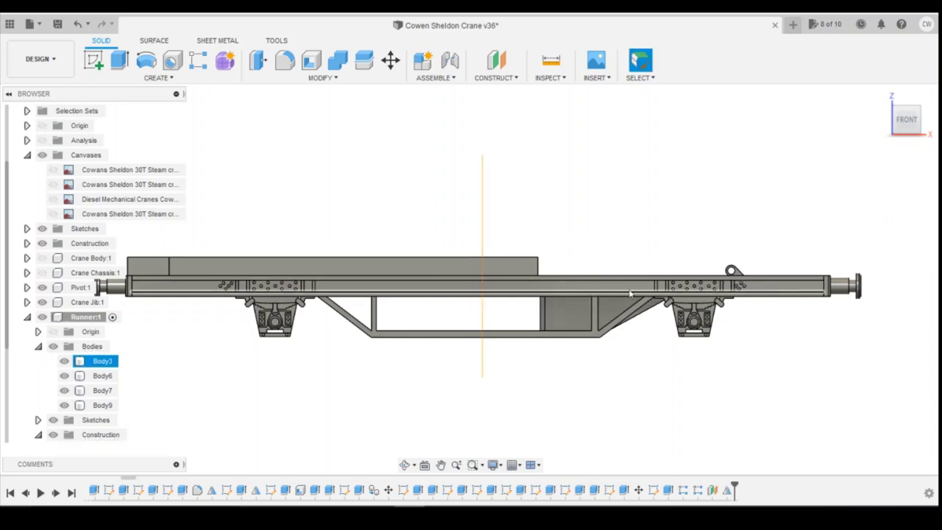
# Move the mirror plane to an offset of -5.00 mm, shifting the mirrored rivets towards the towing-eye end.
pyautogui.scroll(3, 603, 275)
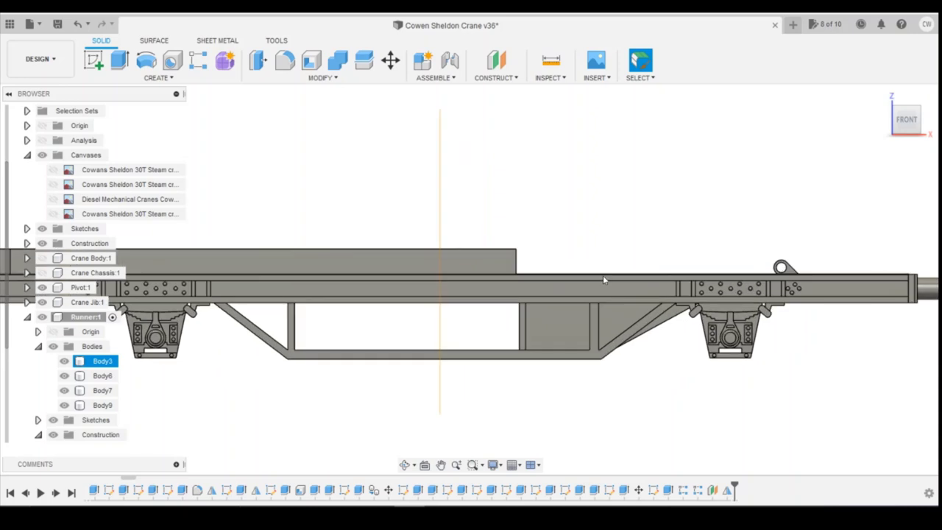
pyautogui.rightClick(713, 489)
pyautogui.click(748, 420)
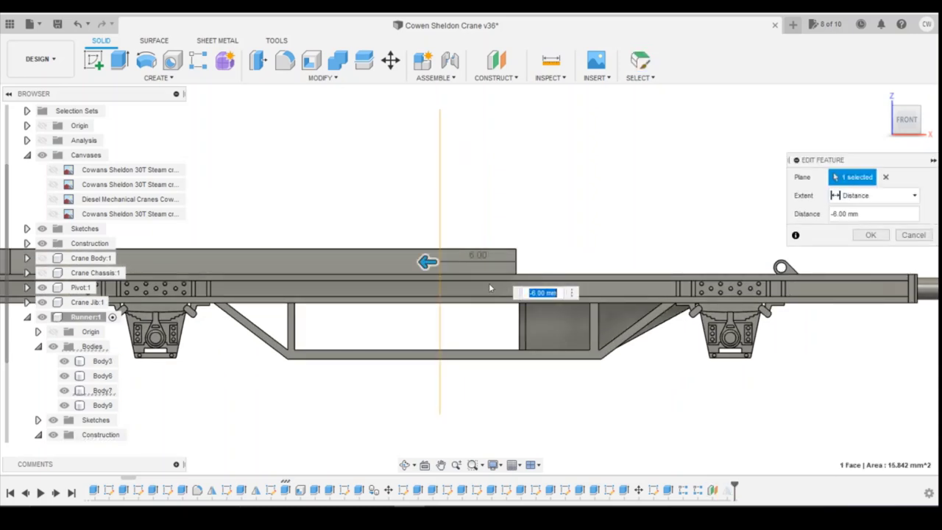
pyautogui.moveTo(427, 261); pyautogui.dragTo(437, 262)
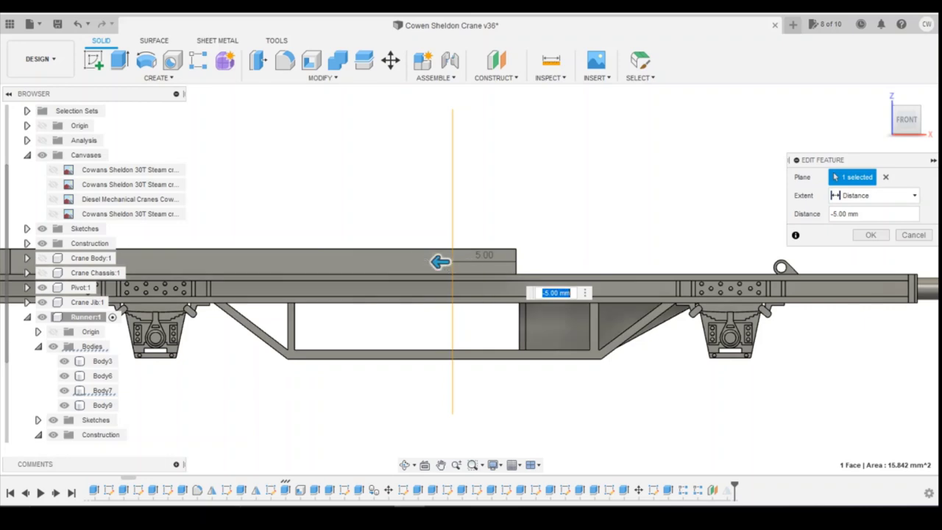
pyautogui.click(870, 235)
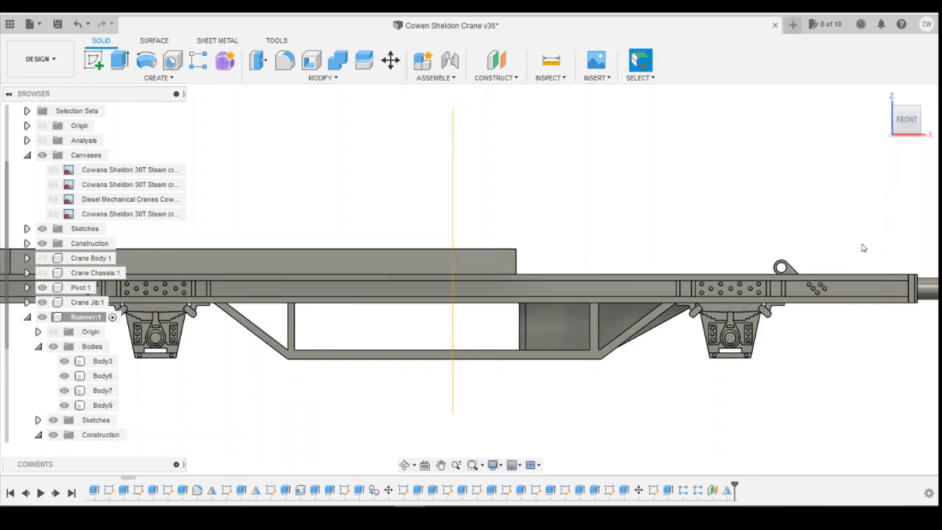
# Set the mirror plane's offset distance to -5.5 mm to adjust the mirrored rivets' position along the main beam.
pyautogui.scroll(-3, 683, 349)
pyautogui.click(648, 335)
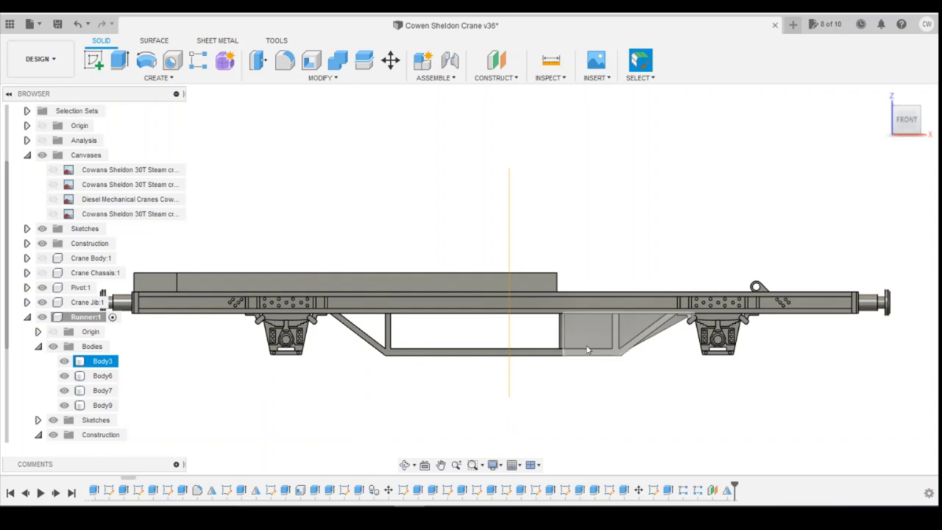
pyautogui.scroll(2, 582, 344)
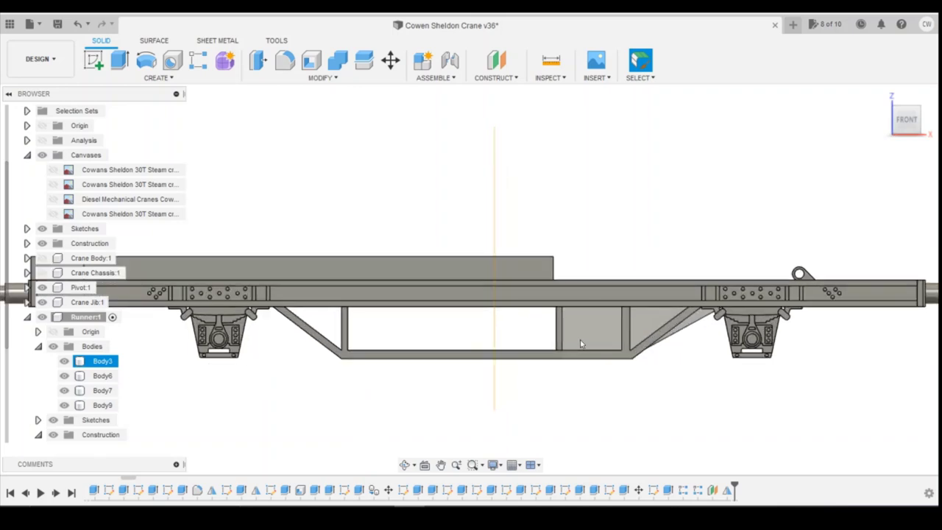
pyautogui.rightClick(712, 490)
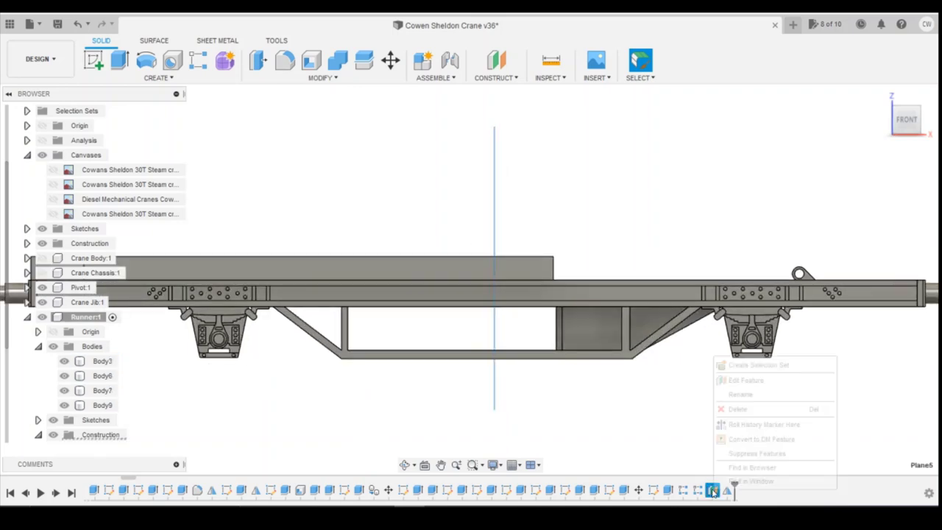
pyautogui.click(747, 381)
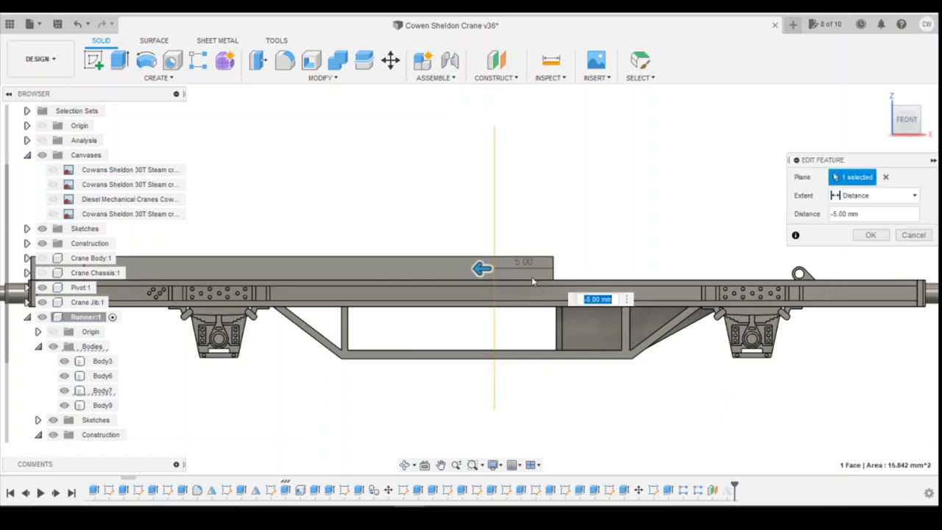
pyautogui.click(585, 299)
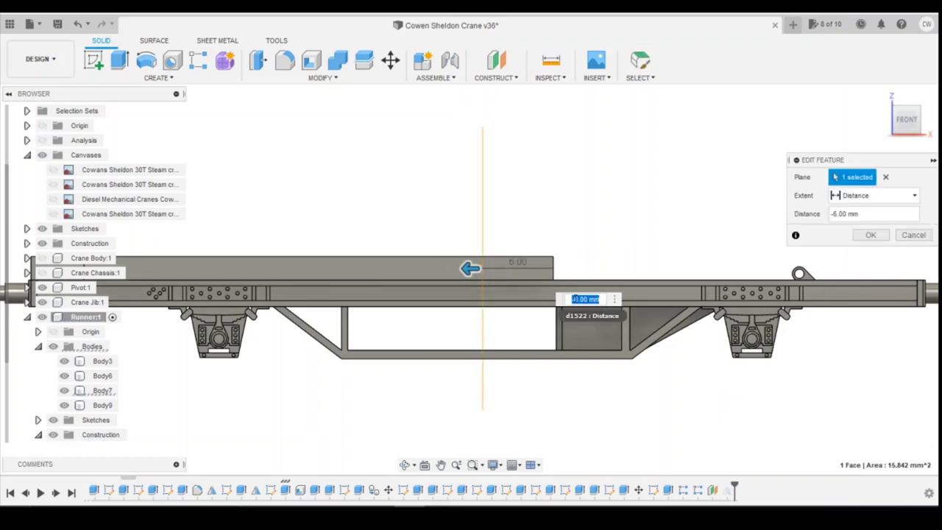
pyautogui.write('-5.5')
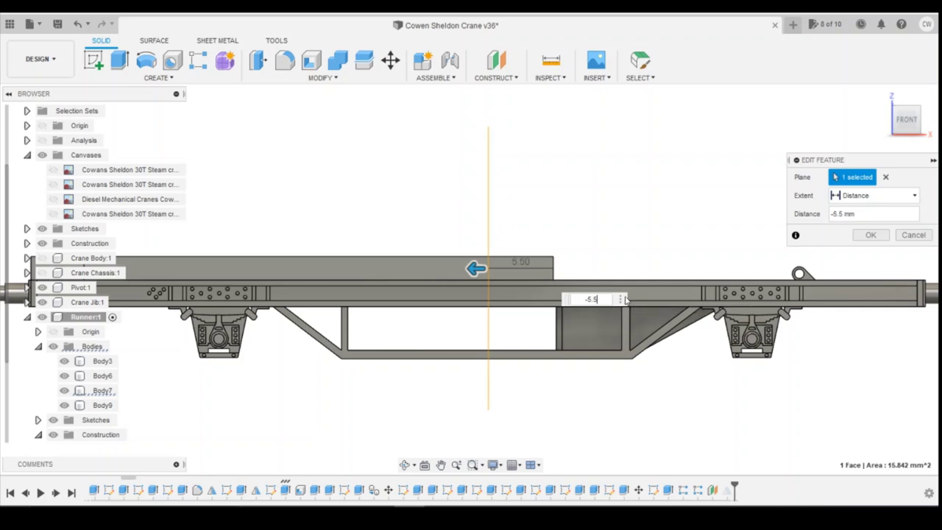
pyautogui.press('Return')
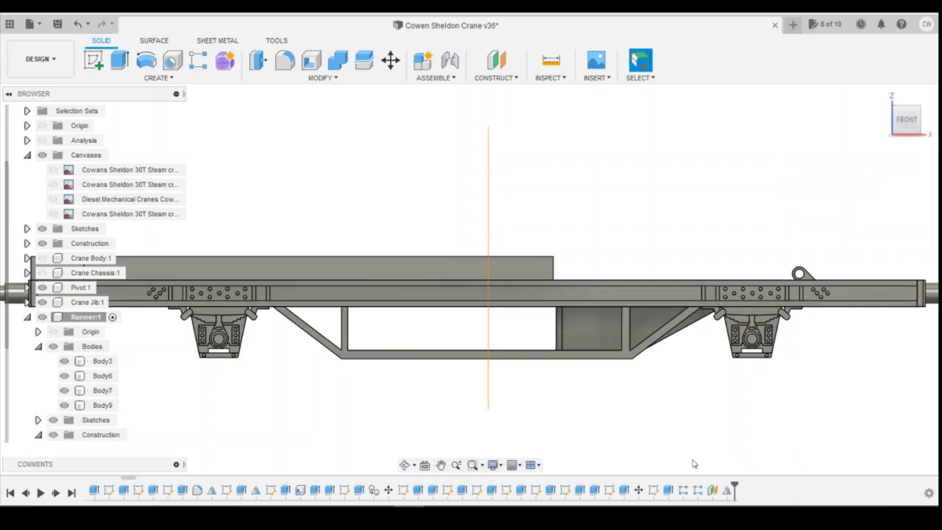
# Fine-tune the mirror plane's offset distance to -5.3 mm.
pyautogui.rightClick(719, 492)
pyautogui.click(743, 421)
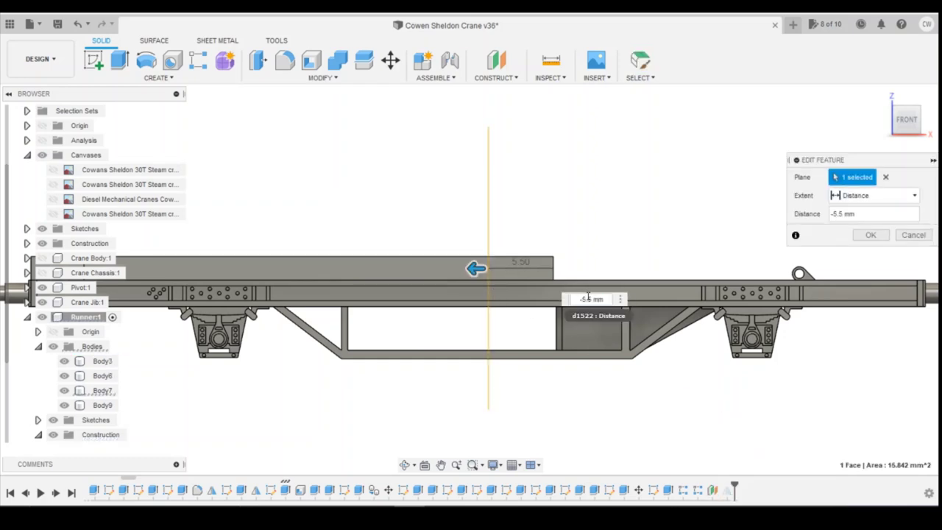
pyautogui.press('Return')
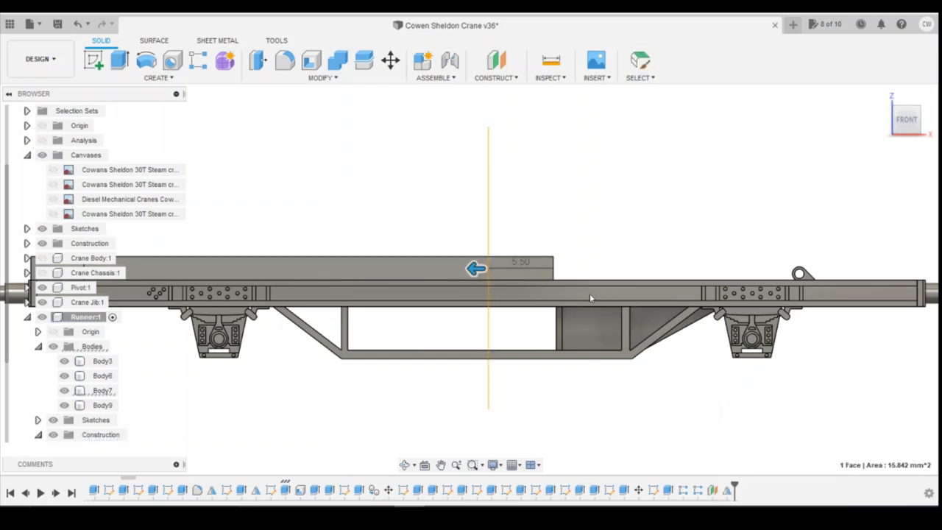
# Set the mirror plane's offset distance to -5.7 mm to reposition the mirrored rivets on the main beam.
pyautogui.rightClick(714, 490)
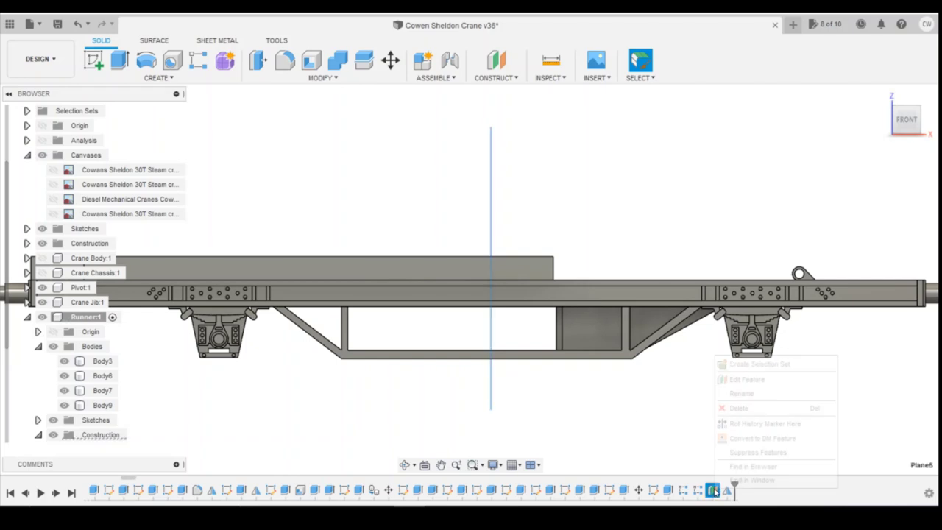
pyautogui.click(745, 379)
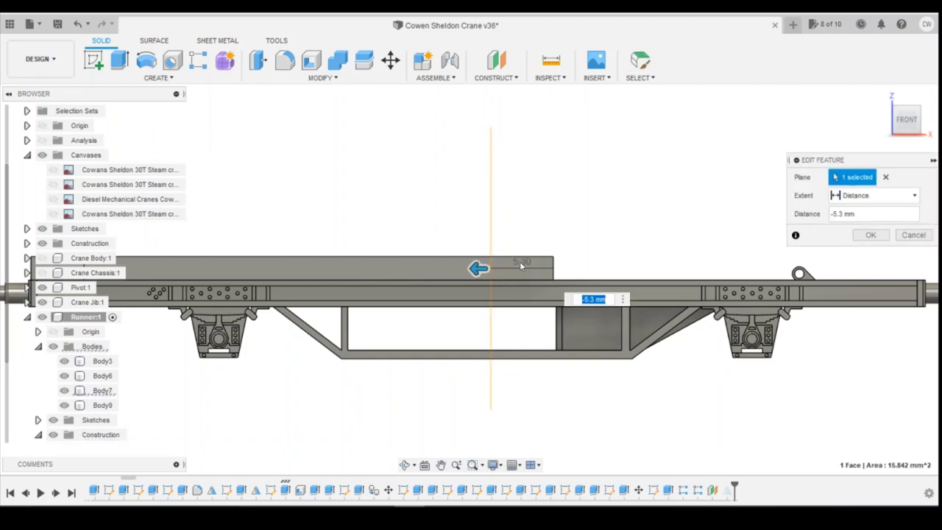
pyautogui.moveTo(479, 268); pyautogui.dragTo(475, 268)
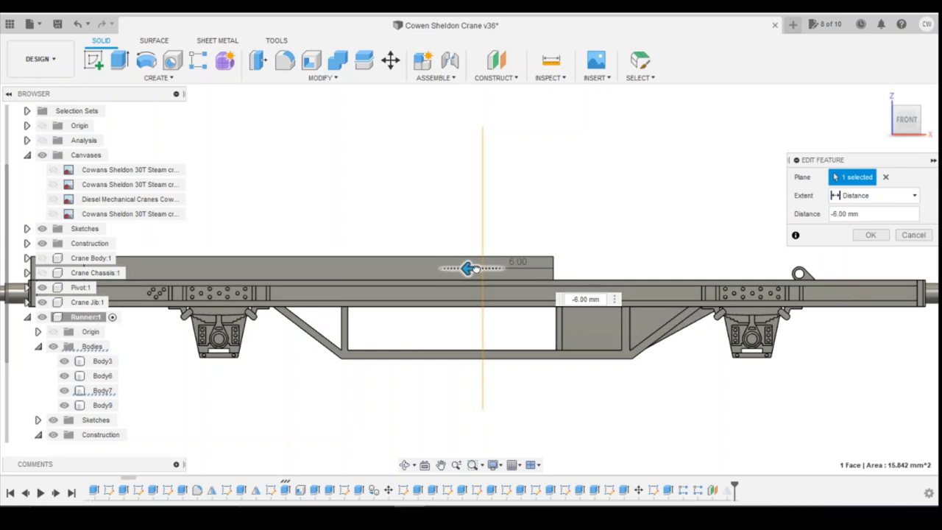
pyautogui.moveTo(577, 299); pyautogui.dragTo(571, 299)
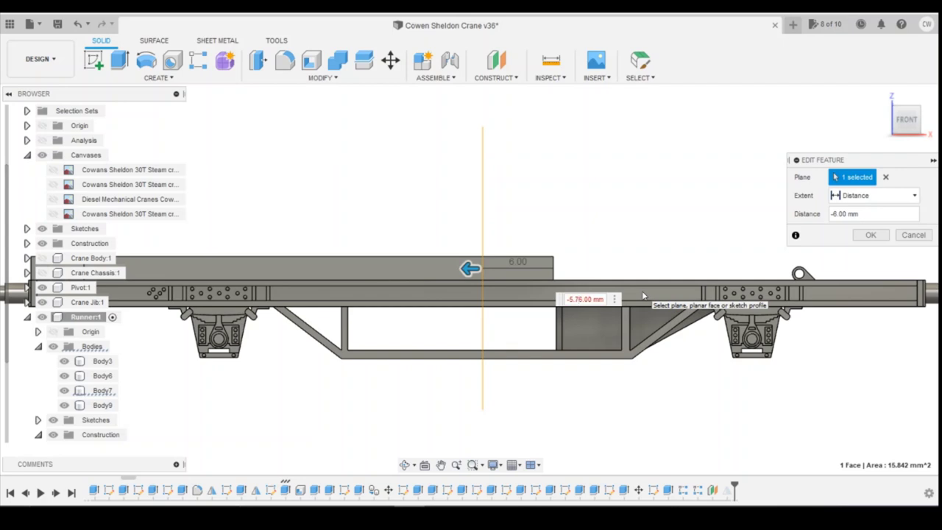
pyautogui.write('-5.7')
pyautogui.press('Delete')
pyautogui.press('Delete')
pyautogui.press('Delete')
pyautogui.press('Delete')
pyautogui.press('Delete')
pyautogui.press('Delete')
pyautogui.press('Delete')
pyautogui.press('Return')
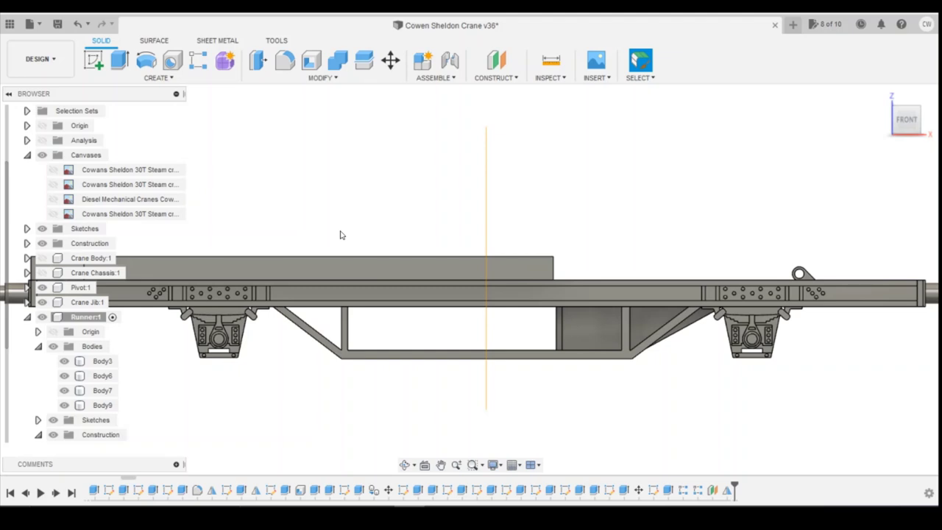
# Compare the mirrored rivets' position with the side elevation reference drawing, showing its canvas and hiding it again.
pyautogui.click(52, 170)
pyautogui.scroll(-3, 355, 403)
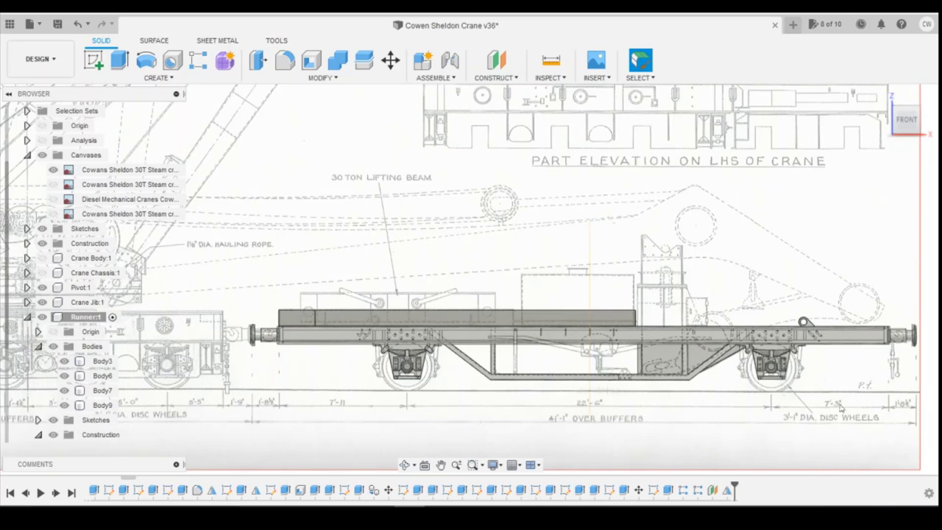
pyautogui.scroll(2, 872, 405)
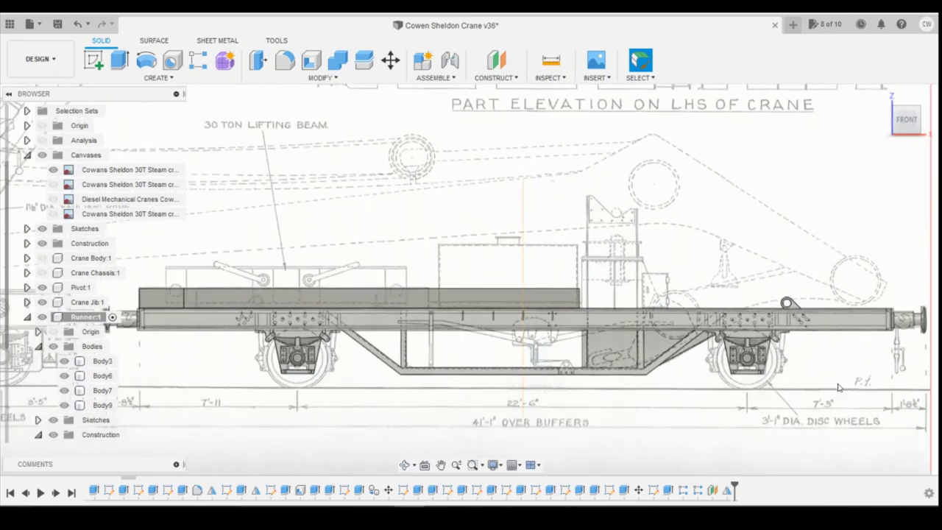
pyautogui.click(53, 170)
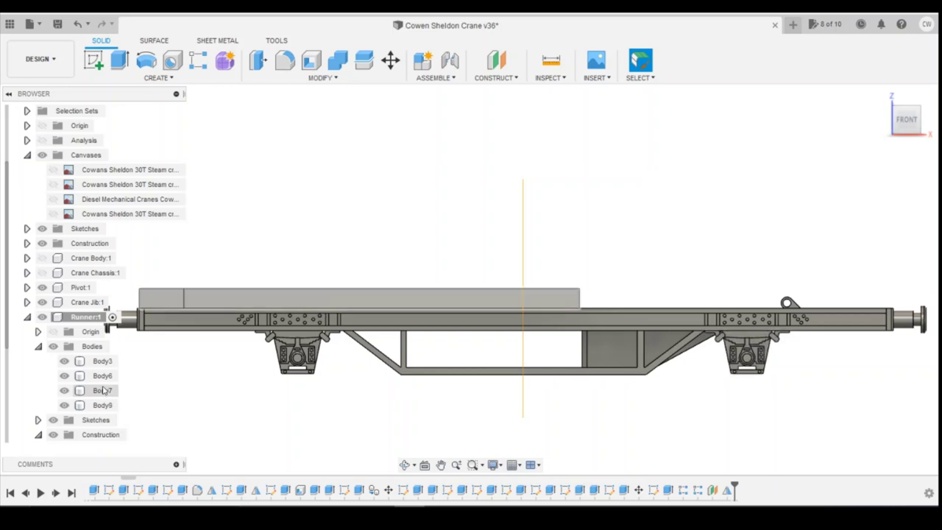
# Join the raised body above the main beam (Body7) to the main frame body (Body3), and check the merged body by toggling its visibility.
pyautogui.click(338, 60)
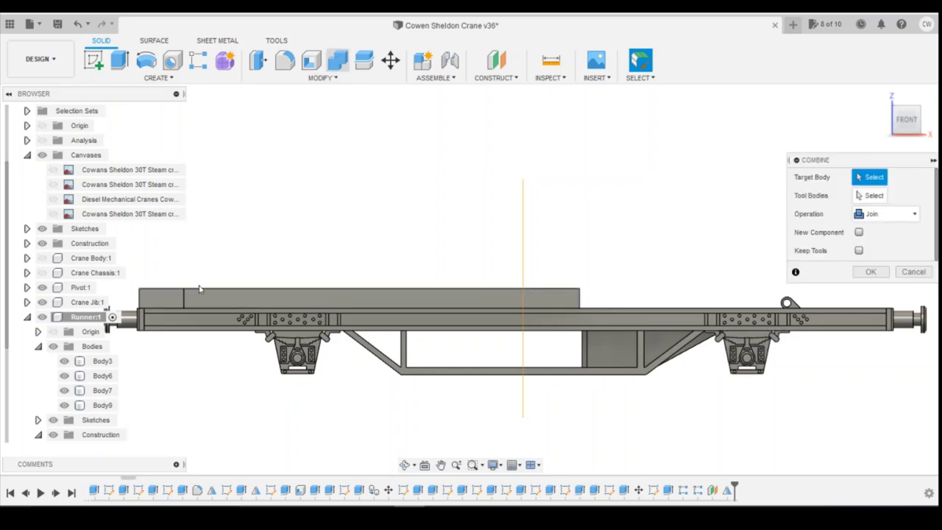
pyautogui.click(103, 362)
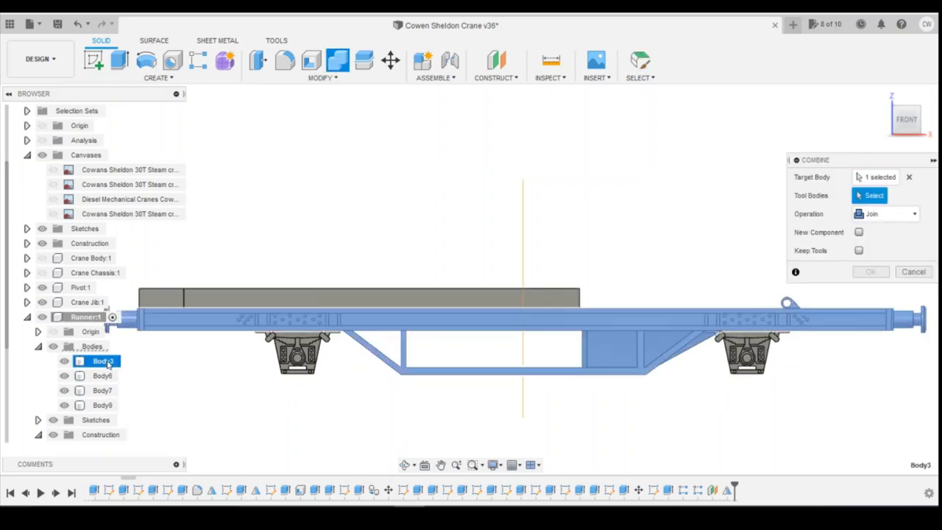
pyautogui.click(555, 298)
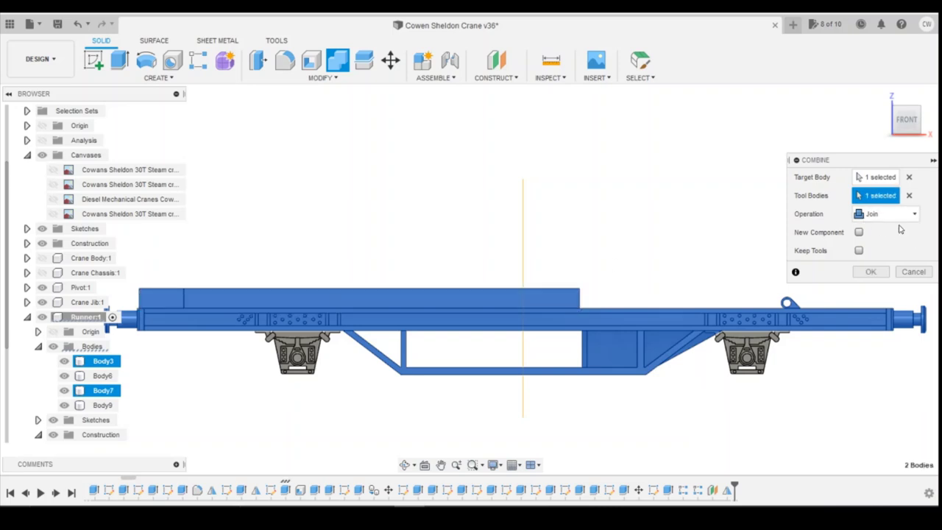
pyautogui.click(870, 272)
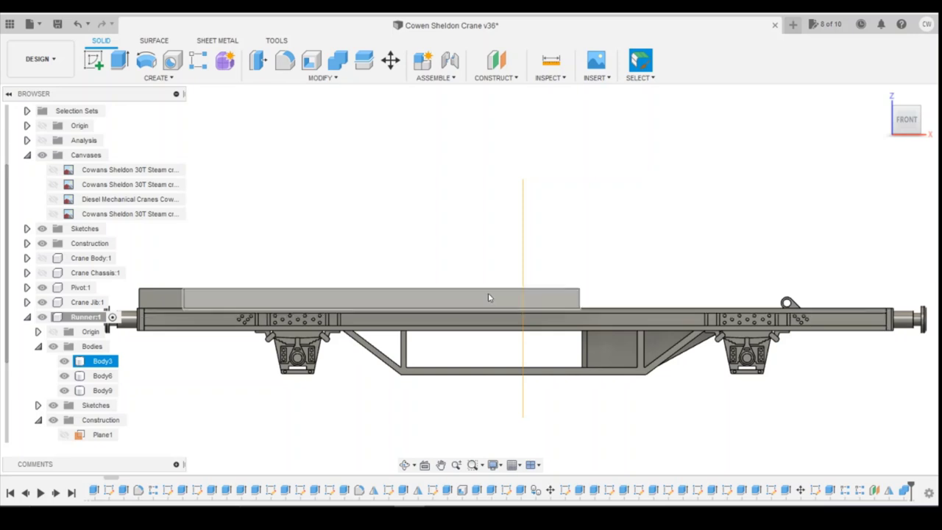
pyautogui.click(65, 362)
pyautogui.click(65, 361)
pyautogui.click(65, 361)
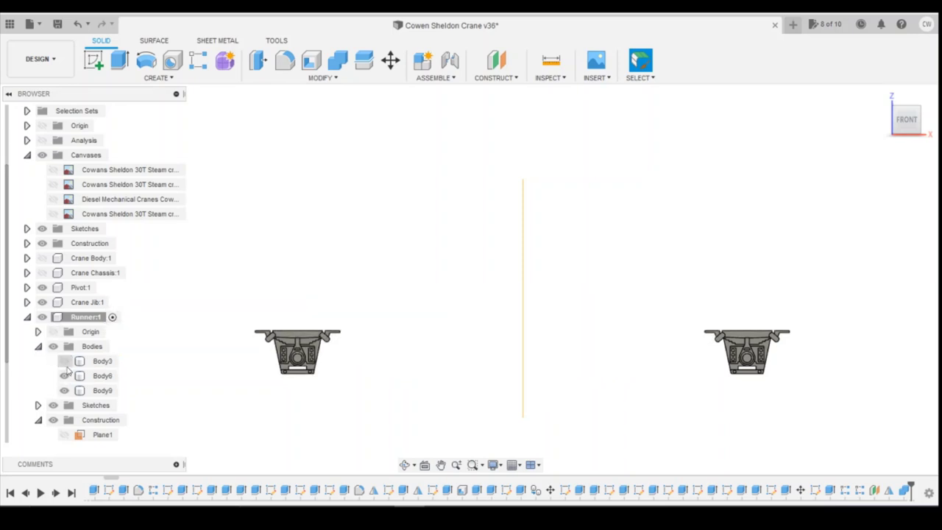
pyautogui.click(65, 361)
# Hide the runner's construction plane Plane5 used for mirroring the rivets.
pyautogui.scroll(-4, 67, 421)
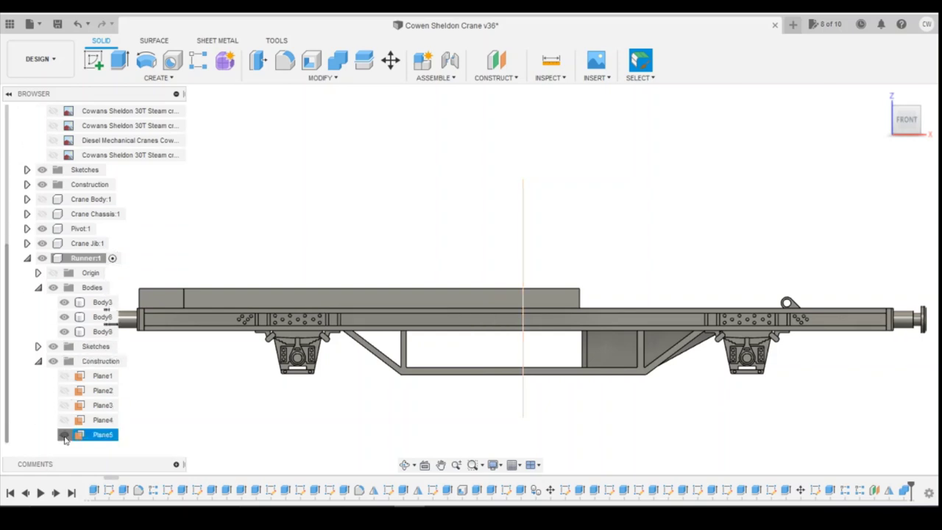
pyautogui.click(65, 435)
pyautogui.scroll(2, 99, 393)
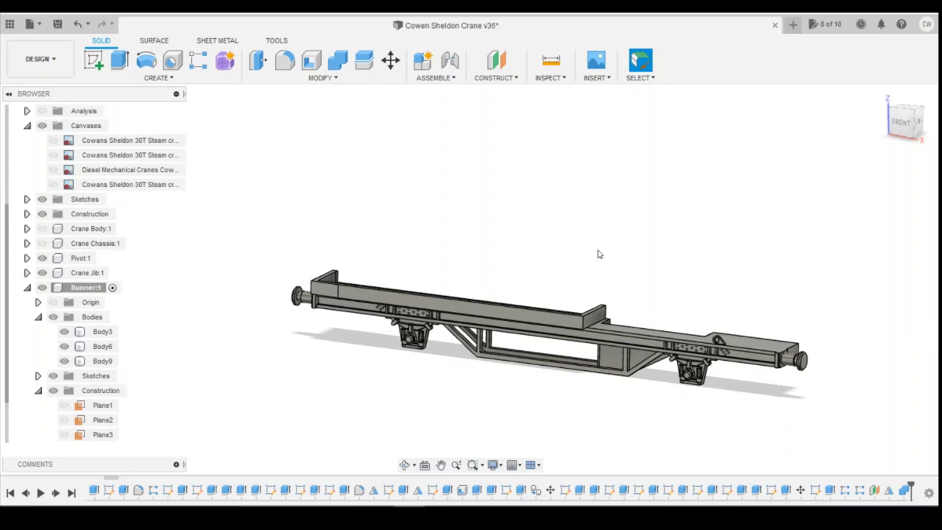
# Examine the combined runner frame from the front and at an angle, checking the main beam, rivets and truss.
pyautogui.click(462, 313)
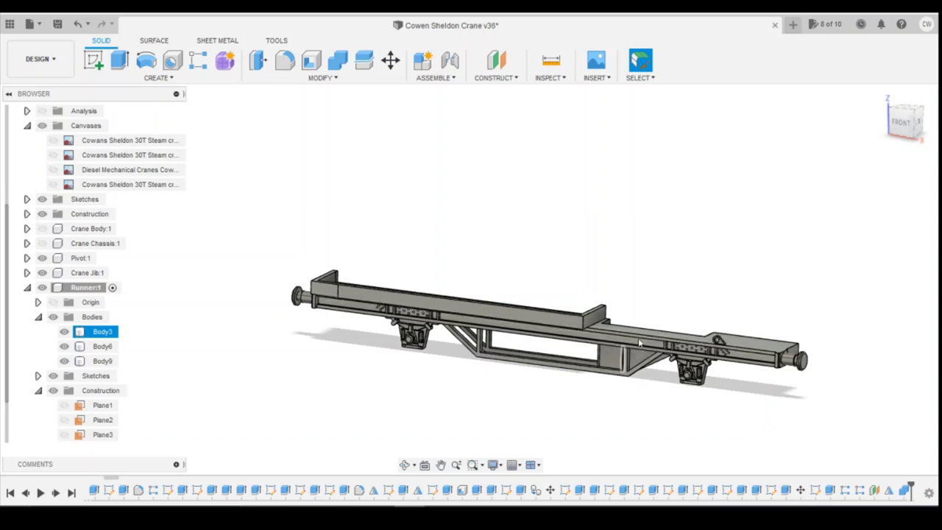
pyautogui.click(706, 312)
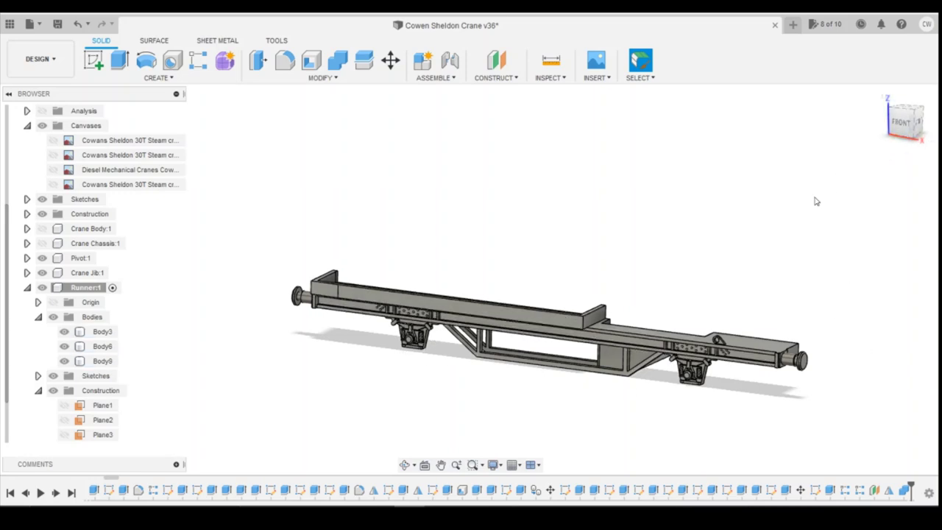
pyautogui.click(901, 123)
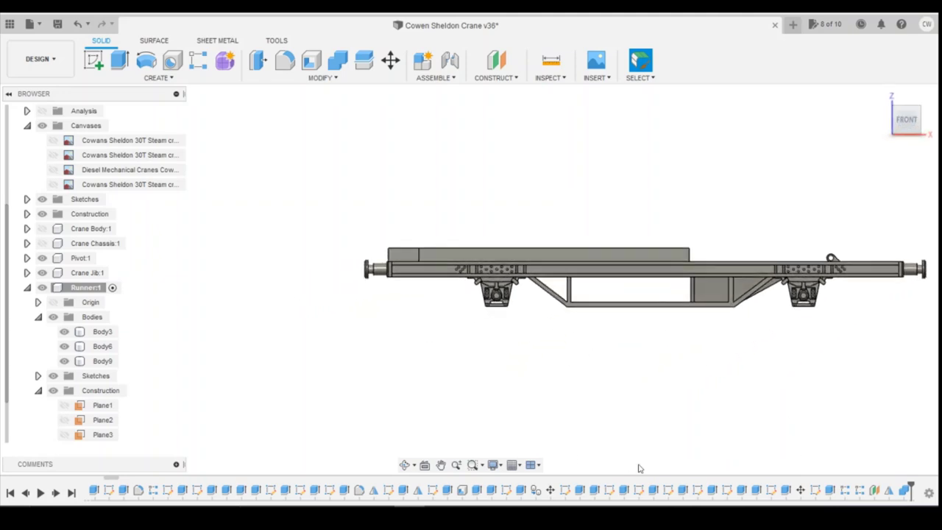
pyautogui.scroll(1, 513, 491)
pyautogui.scroll(-1, 374, 442)
pyautogui.scroll(3, 920, 383)
pyautogui.scroll(-3, 644, 386)
pyautogui.scroll(3, 493, 392)
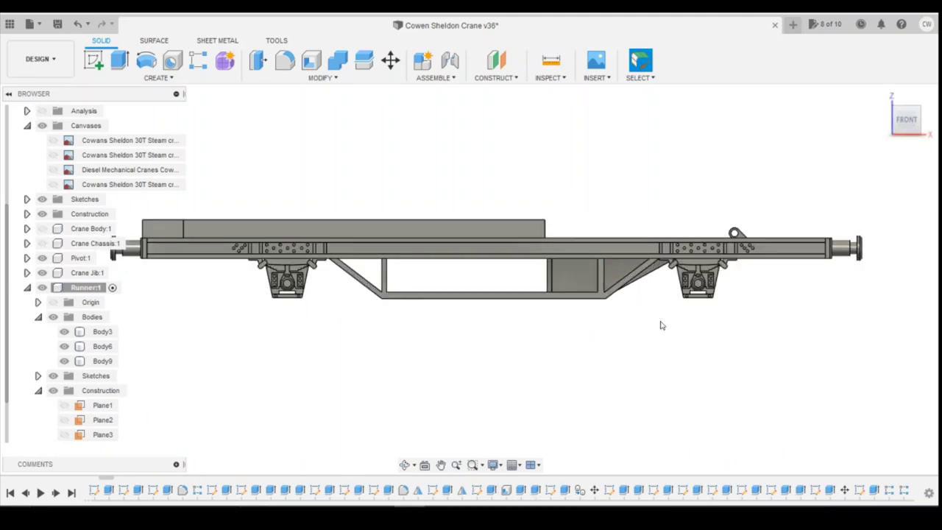
pyautogui.click(674, 262)
pyautogui.click(589, 269)
pyautogui.moveTo(908, 121)
pyautogui.mouseDown()
pyautogui.moveTo(882, 121)
pyautogui.moveTo(876, 137)
pyautogui.moveTo(909, 122)
pyautogui.mouseUp()
pyautogui.moveTo(781, 206); pyautogui.dragTo(582, 252)
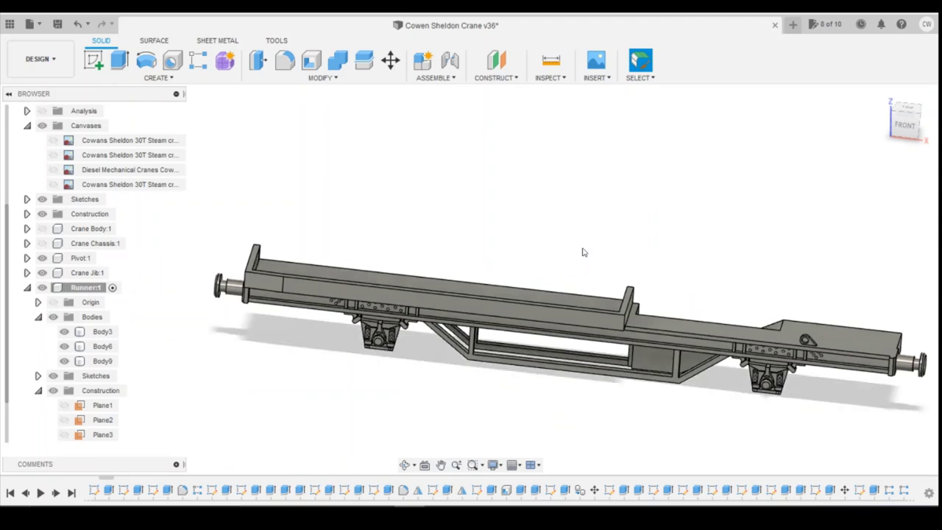